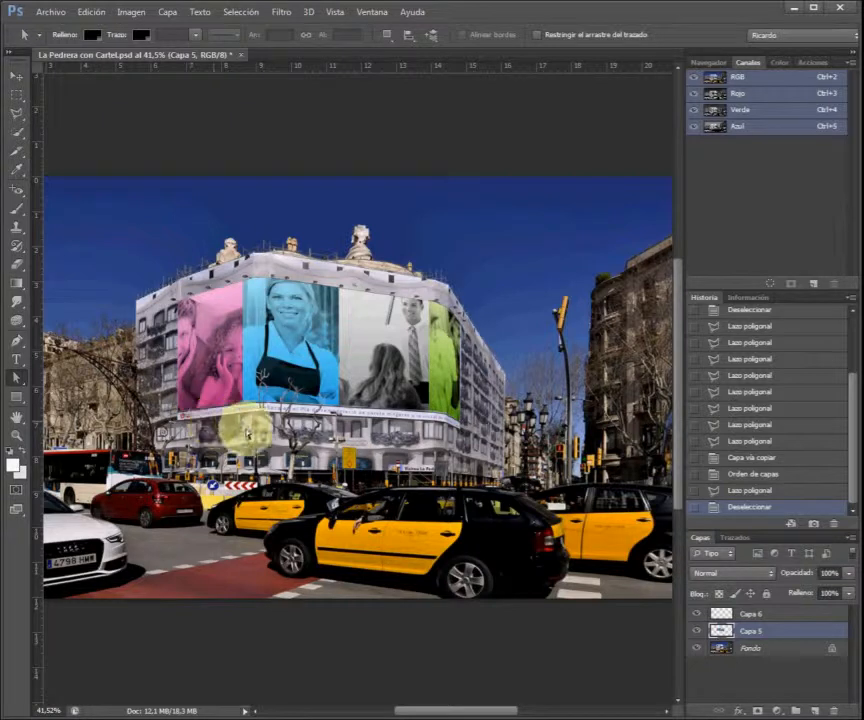
- Examine the finished coloured banner on the building facade in La Pedrera con Cartel.psd, up close and as a whole
scroll(233, 429, up, 7)
scroll(240, 408, down, 2)
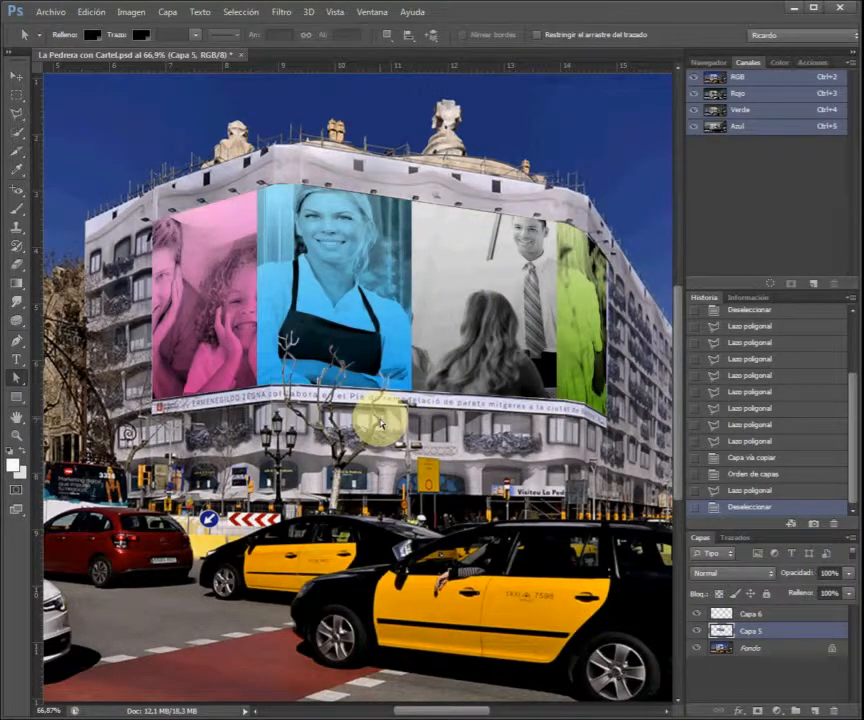
scroll(335, 410, up, 2)
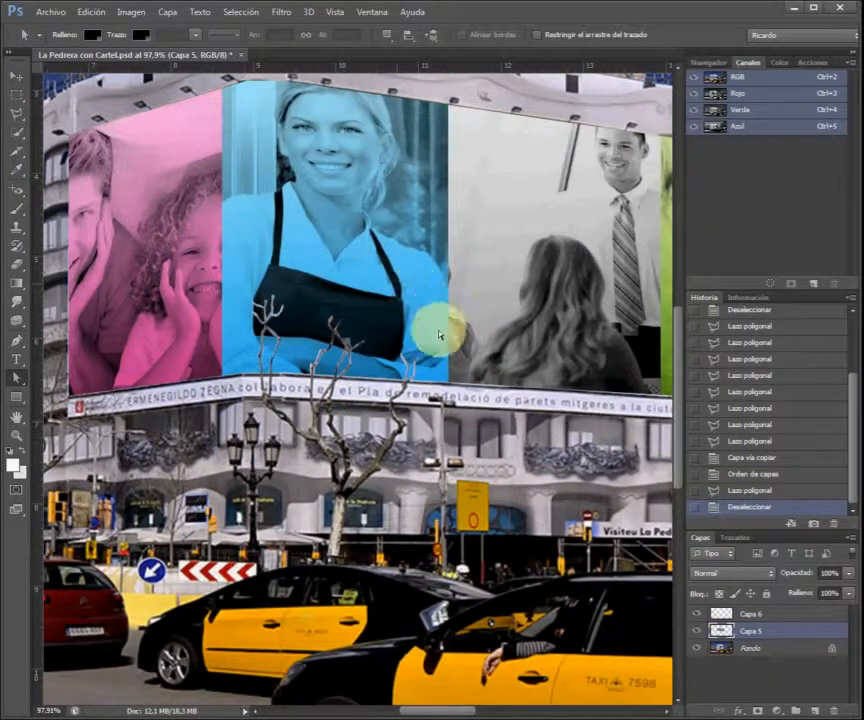
scroll(358, 292, down, 2)
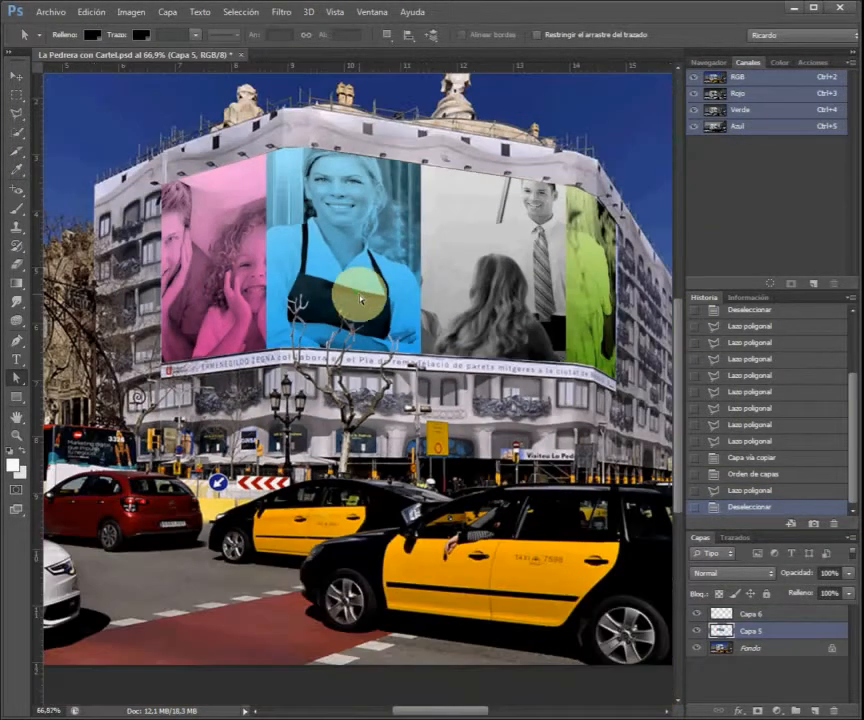
scroll(360, 298, down, 2)
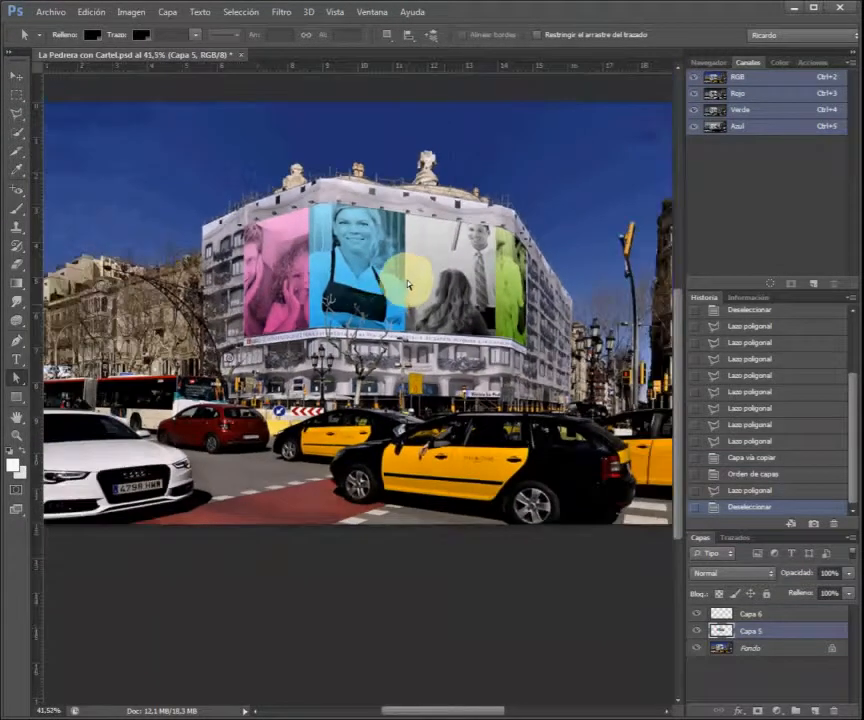
- Open the original street photo S14_La Pedrera.jpg from the pedrera folder
click(46, 13)
click(72, 40)
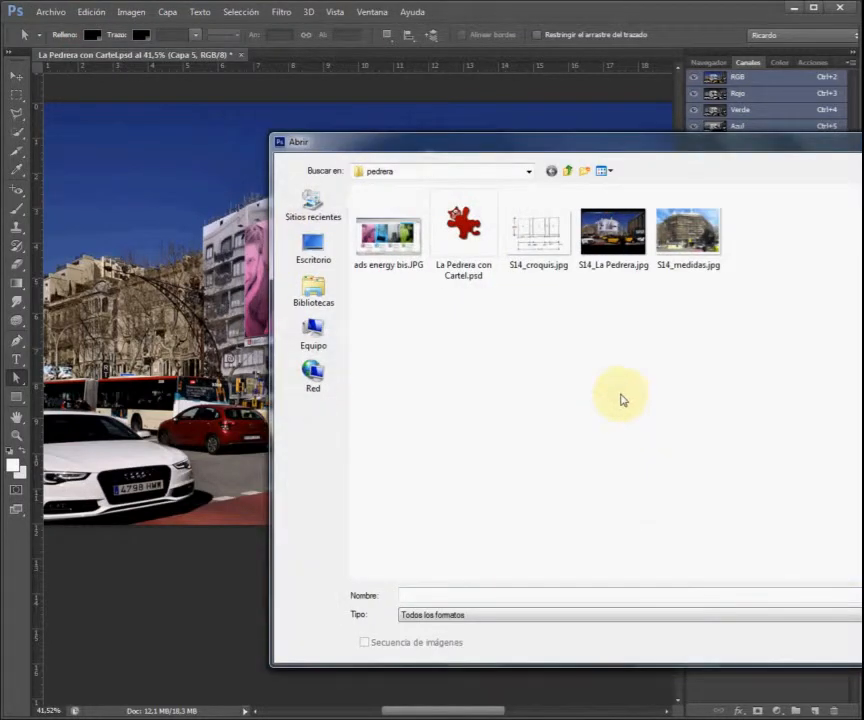
double_click(619, 248)
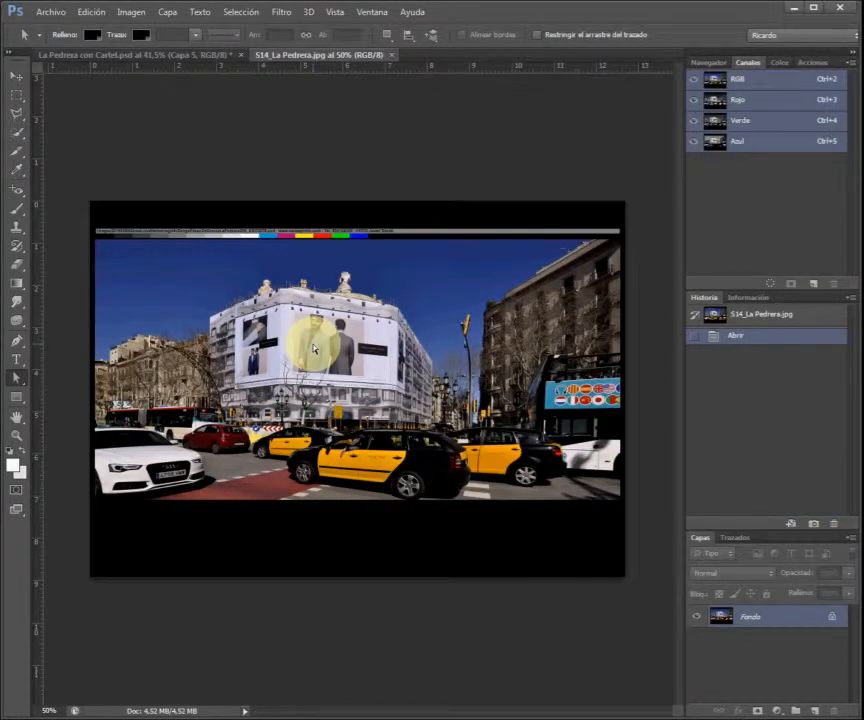
scroll(322, 344, up, 1)
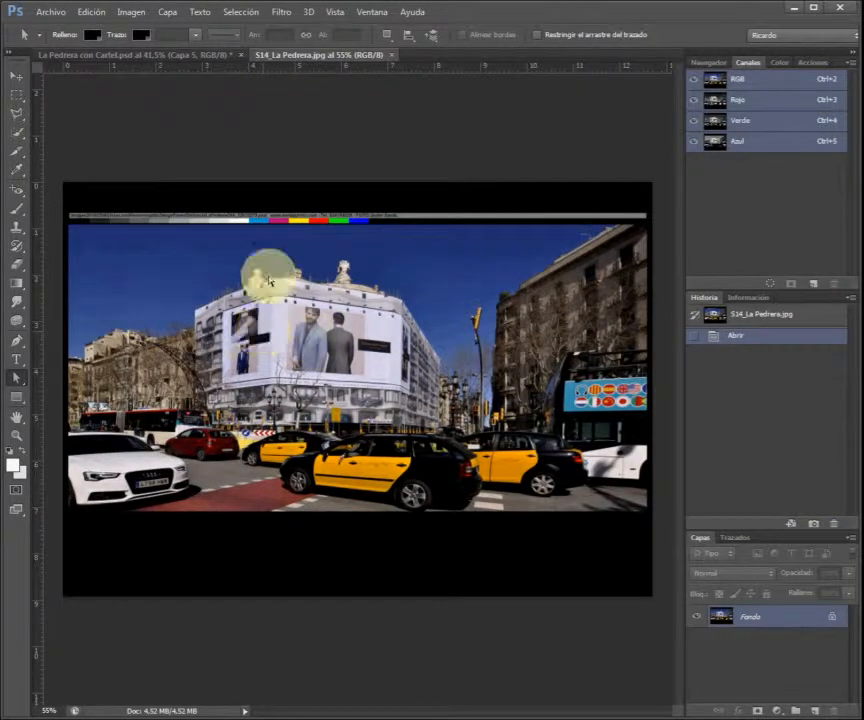
- Check the street photo's pixel dimensions, document size and resolution without changing them
click(131, 12)
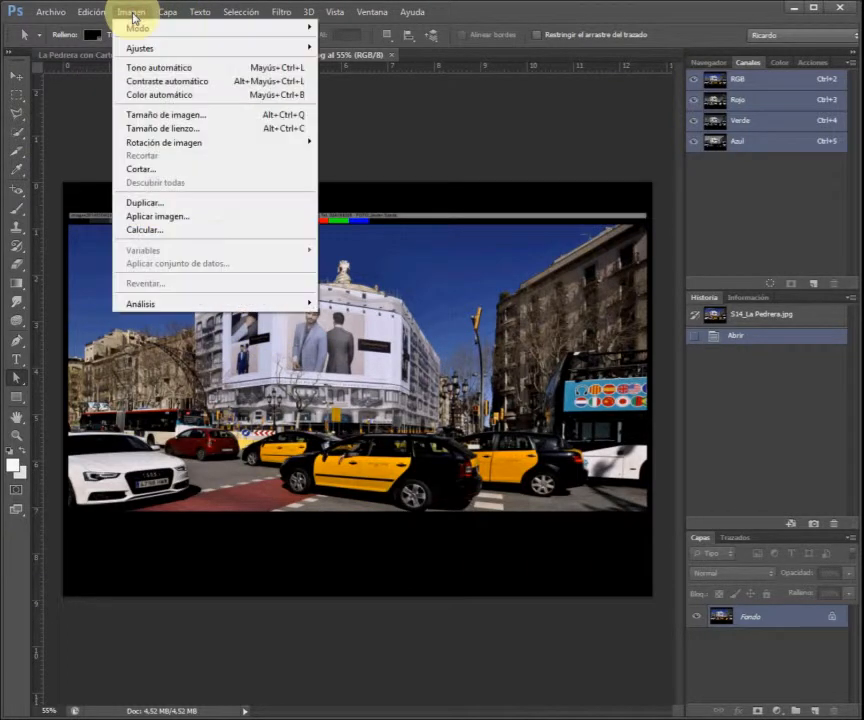
click(184, 117)
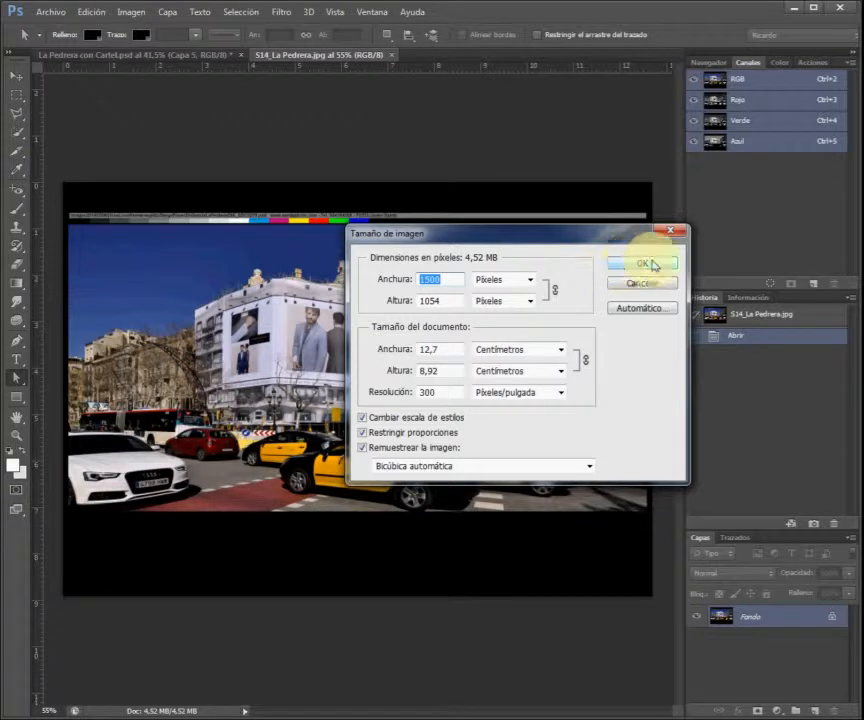
click(671, 232)
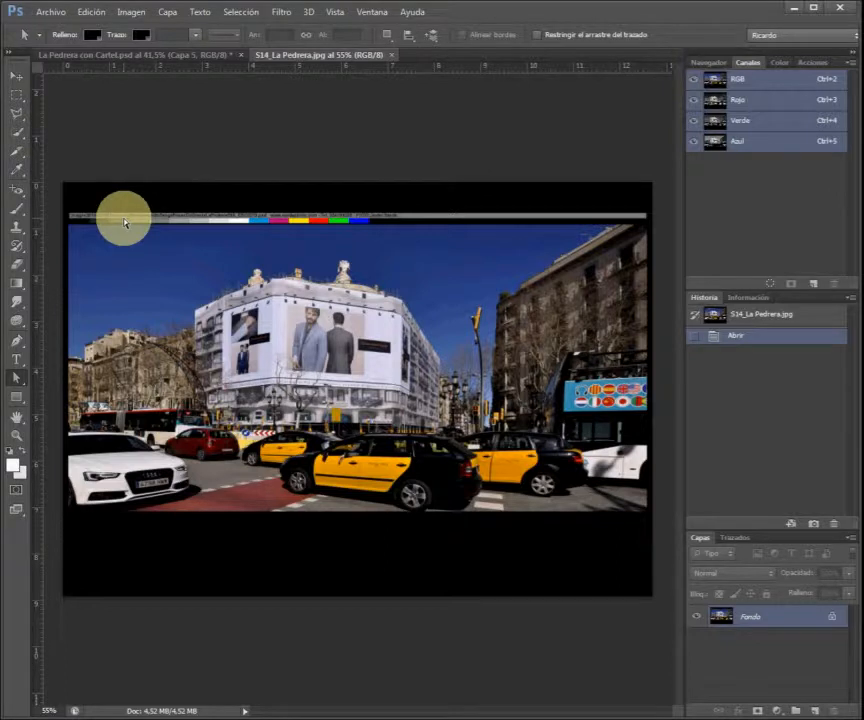
- Crop the image to a rectangular selection around the street photo, cutting off the black bands and colour strip, and deselect
click(16, 94)
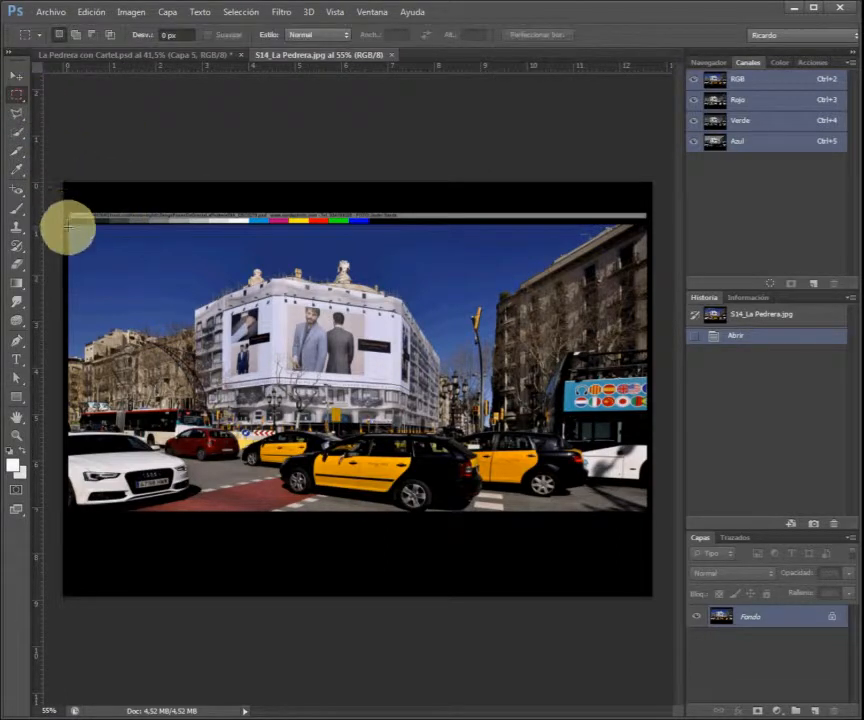
drag(66, 222, 652, 510)
click(129, 14)
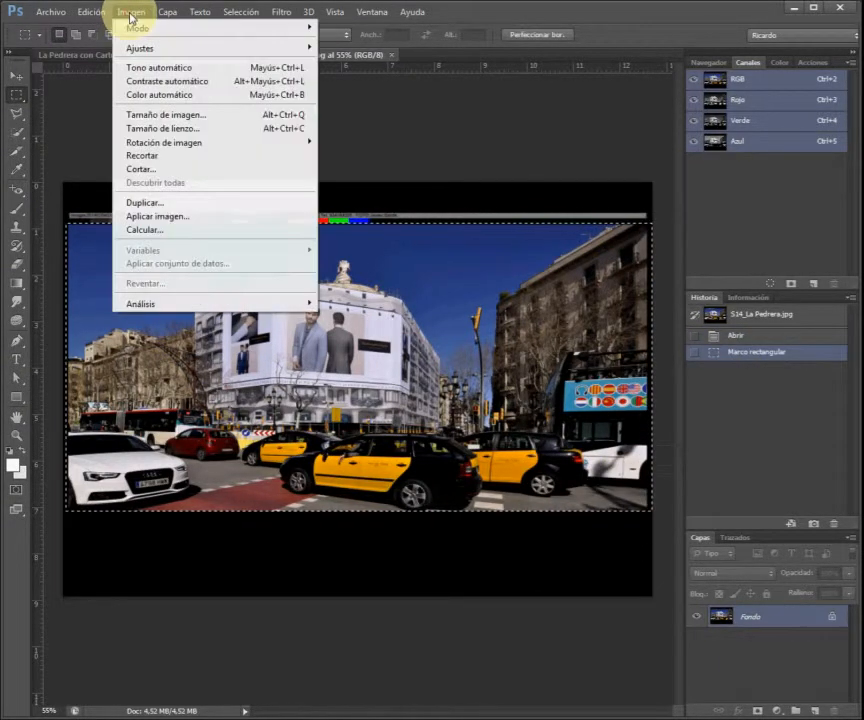
click(175, 156)
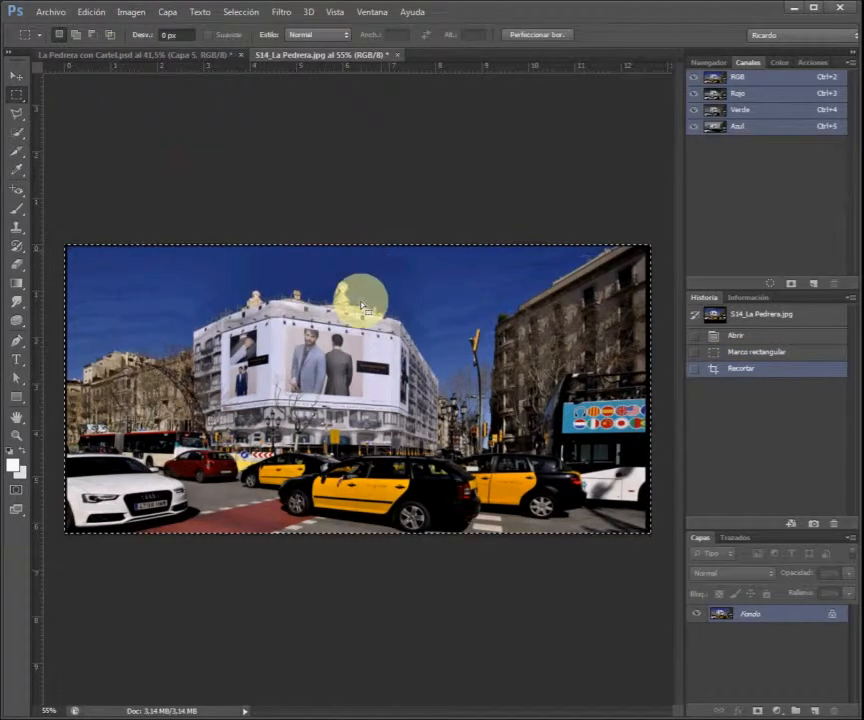
click(241, 12)
click(263, 43)
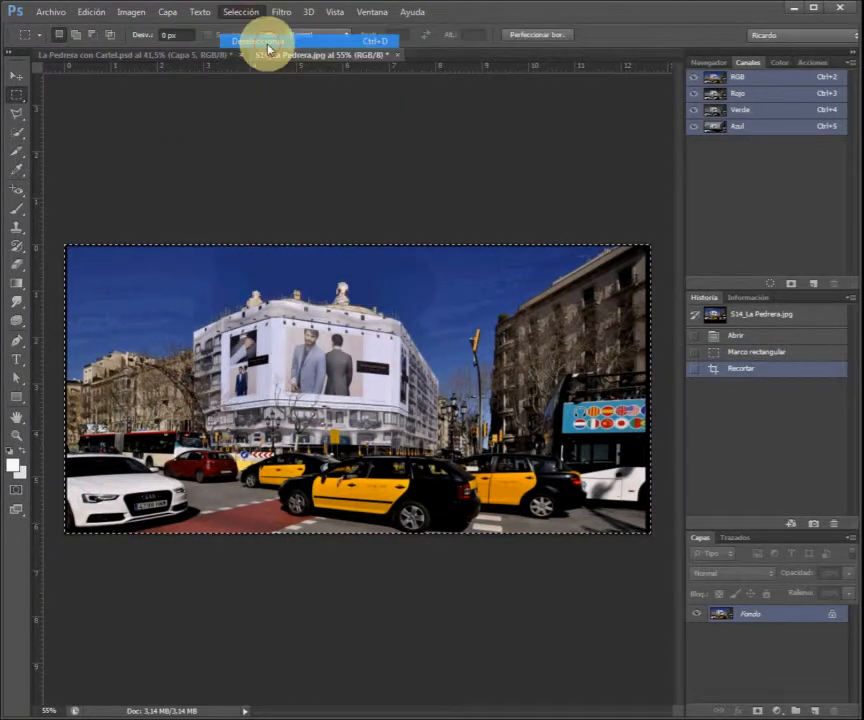
- Crop the photo again with a tighter rectangular selection that trims the remaining dark border, and clear the selection
scroll(284, 368, up, 3)
scroll(284, 371, down, 2)
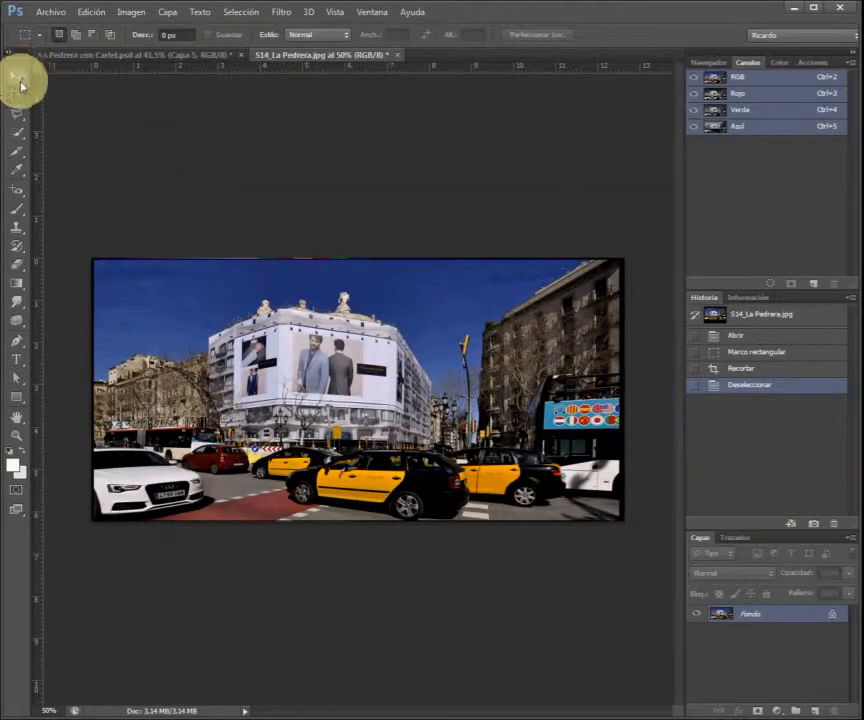
drag(87, 517, 624, 266)
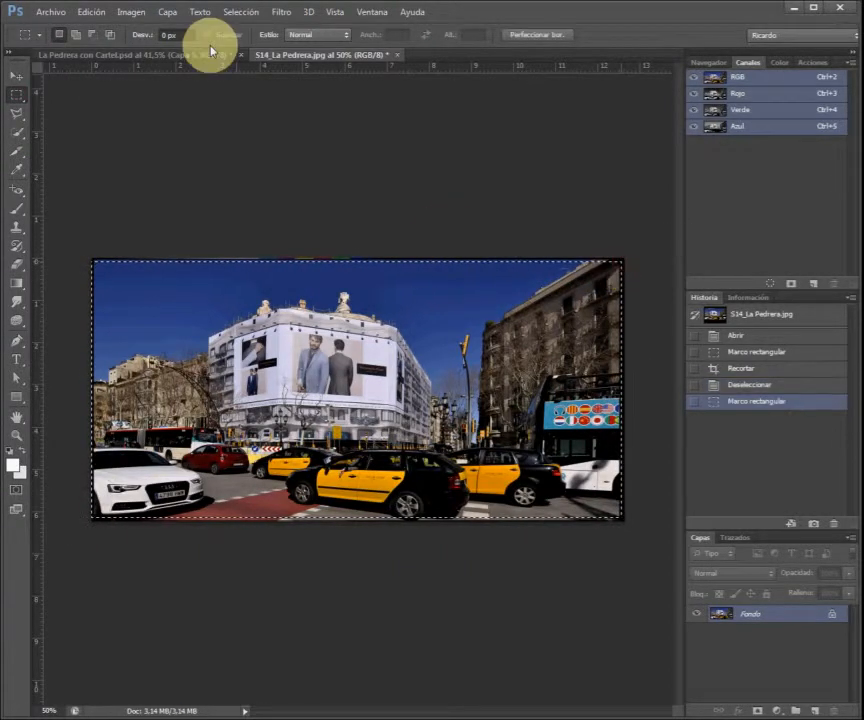
click(132, 12)
click(175, 163)
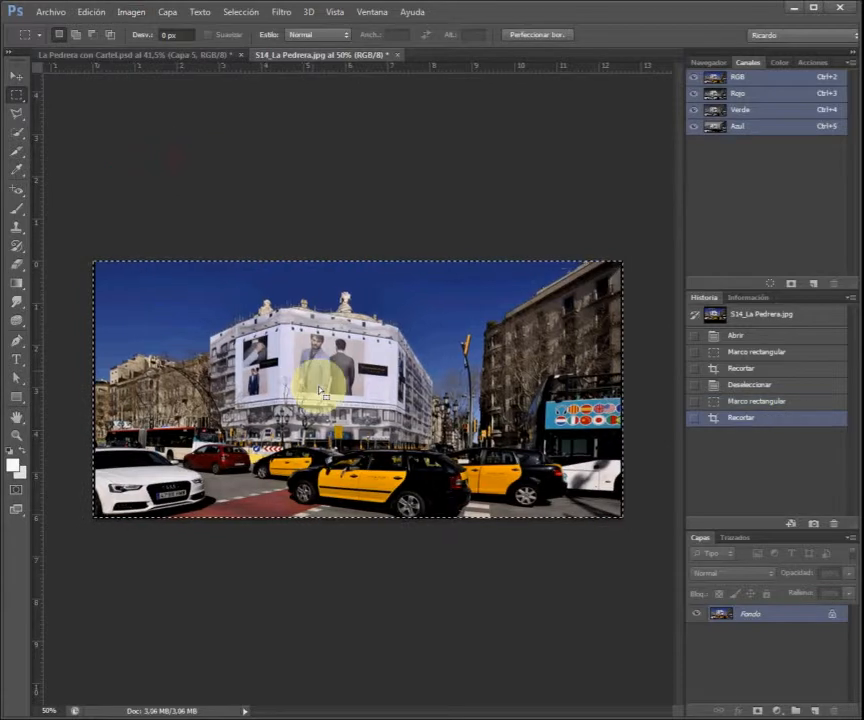
click(245, 13)
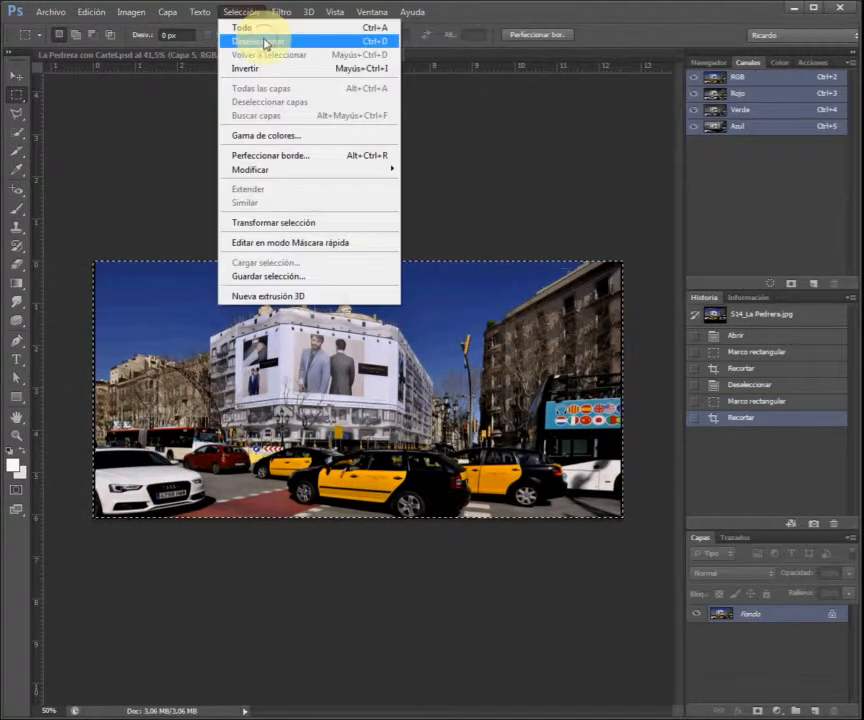
click(258, 41)
- Measure the billboard on the facade with a rectangular selection of about 499 by 241 px and show its size information
scroll(280, 400, up, 2)
scroll(273, 395, up, 2)
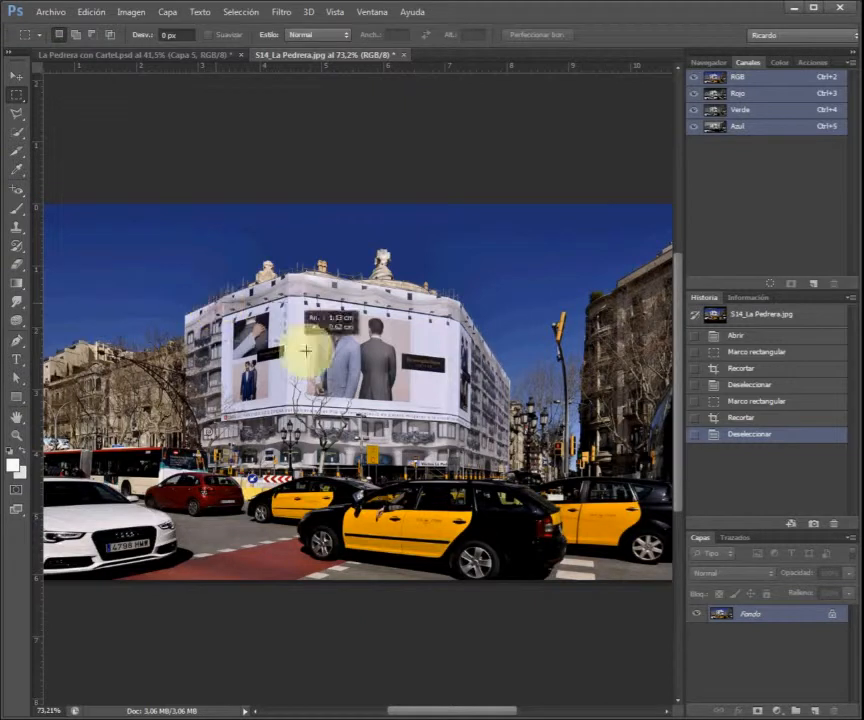
drag(468, 425, 472, 424)
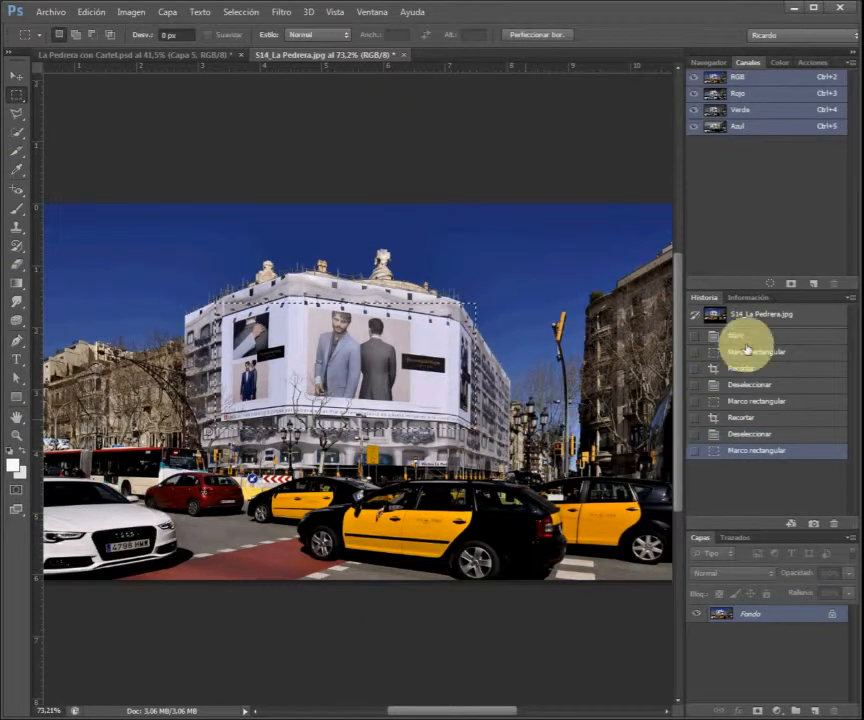
click(750, 299)
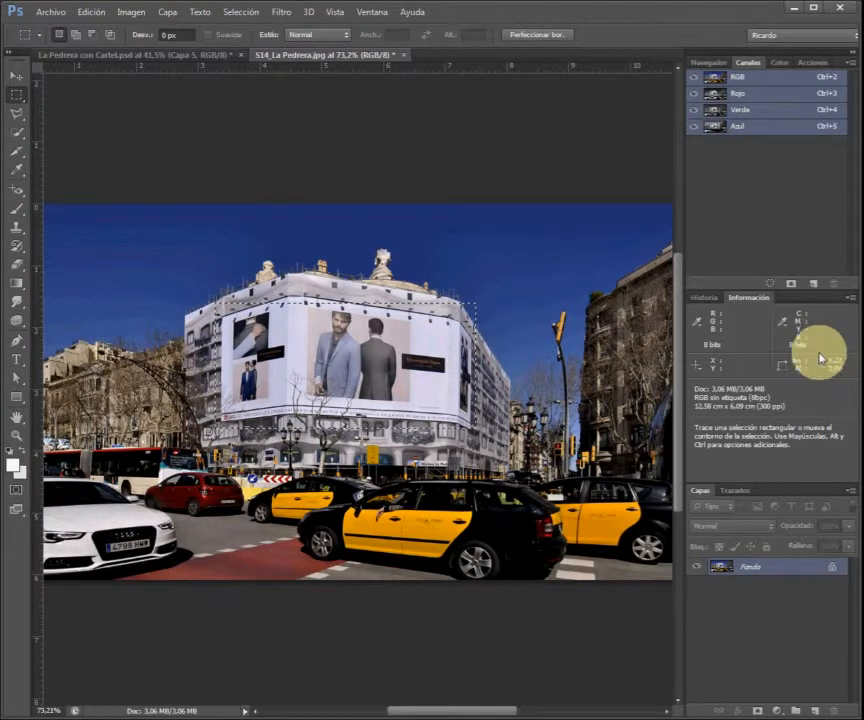
- Switch the ruler units to pixels and clear the selection around the billboard
right_click(450, 71)
click(490, 78)
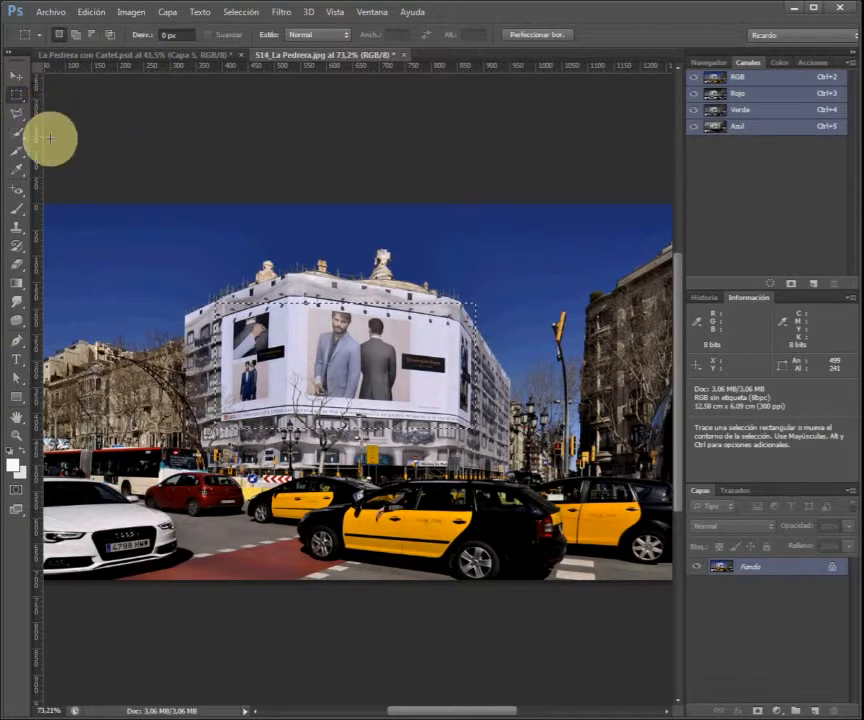
click(241, 12)
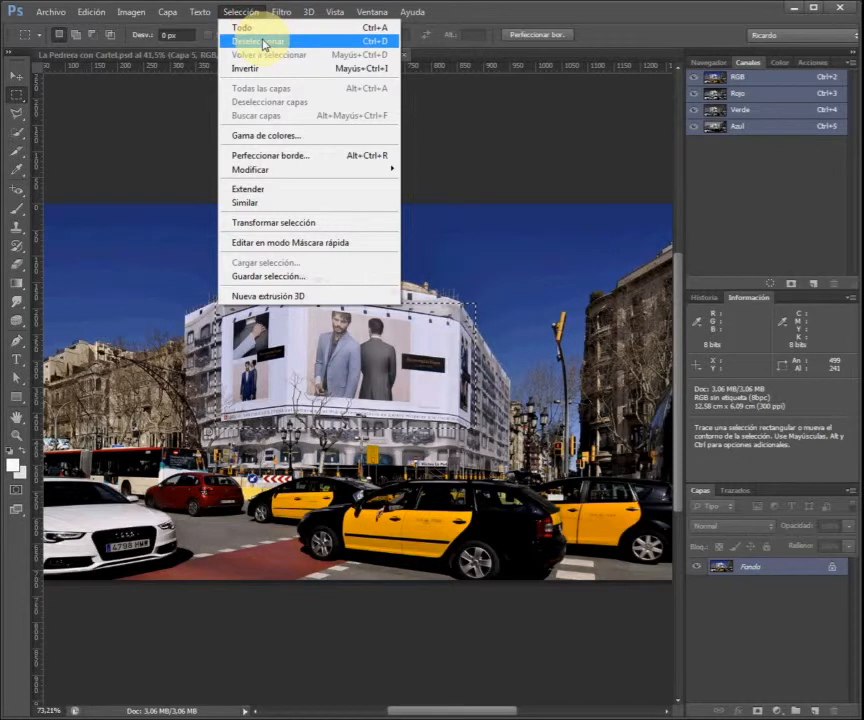
click(264, 44)
- Open S14_medidas.jpg, the scaffolding photo with the facade measurements marked on it
click(52, 12)
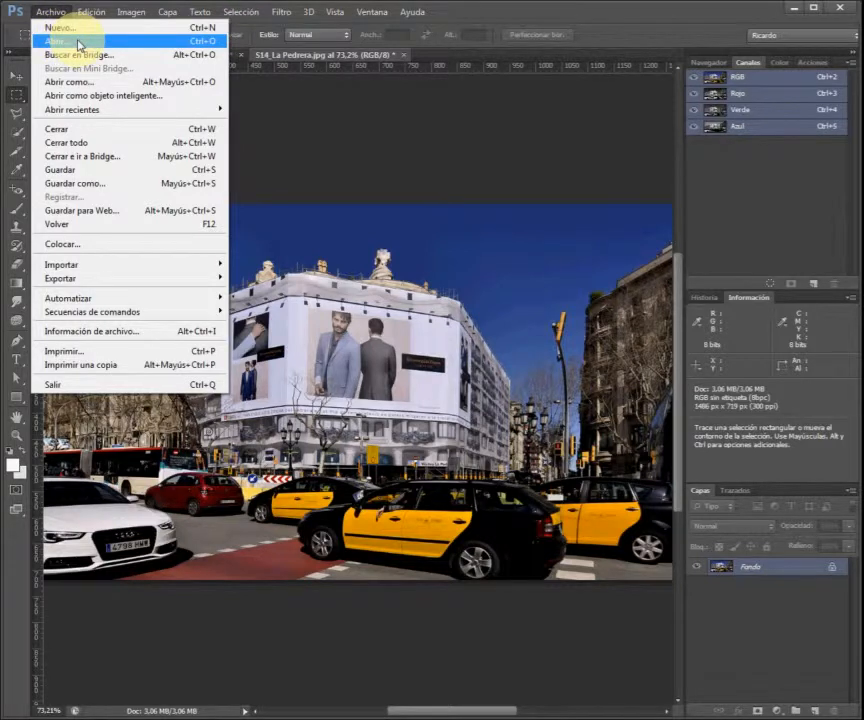
click(78, 45)
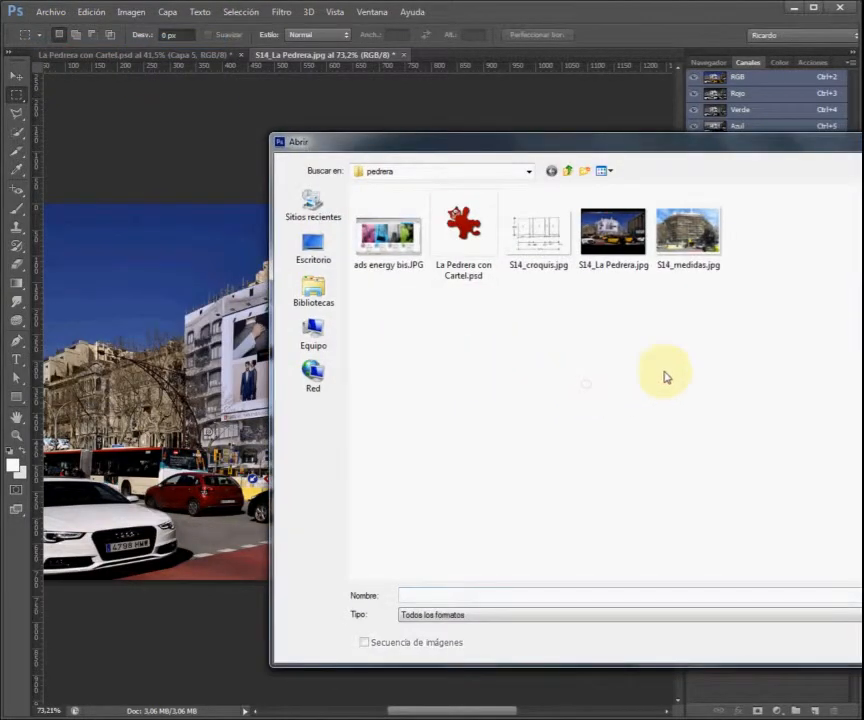
double_click(690, 275)
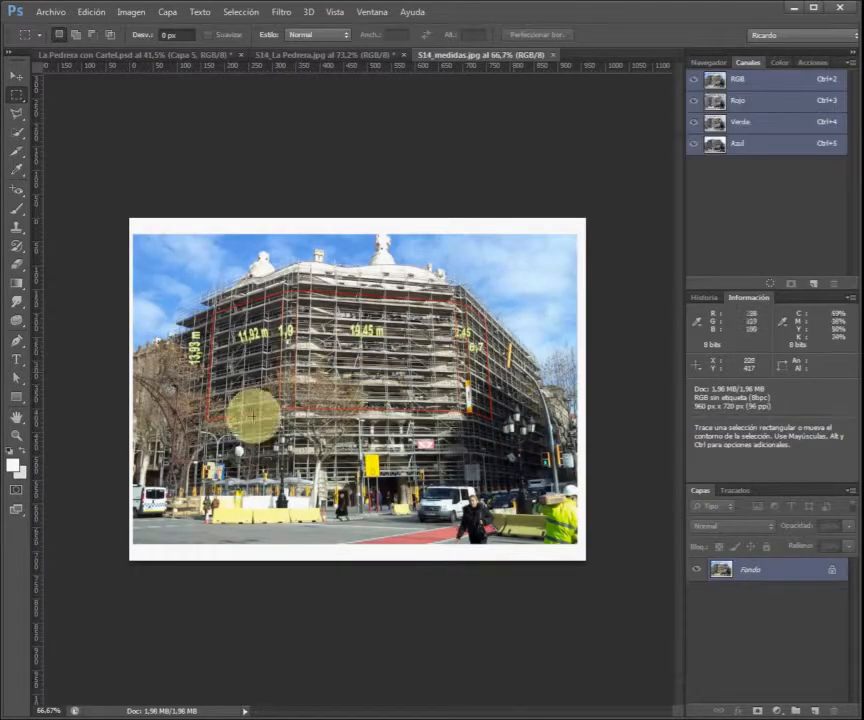
scroll(188, 372, up, 1)
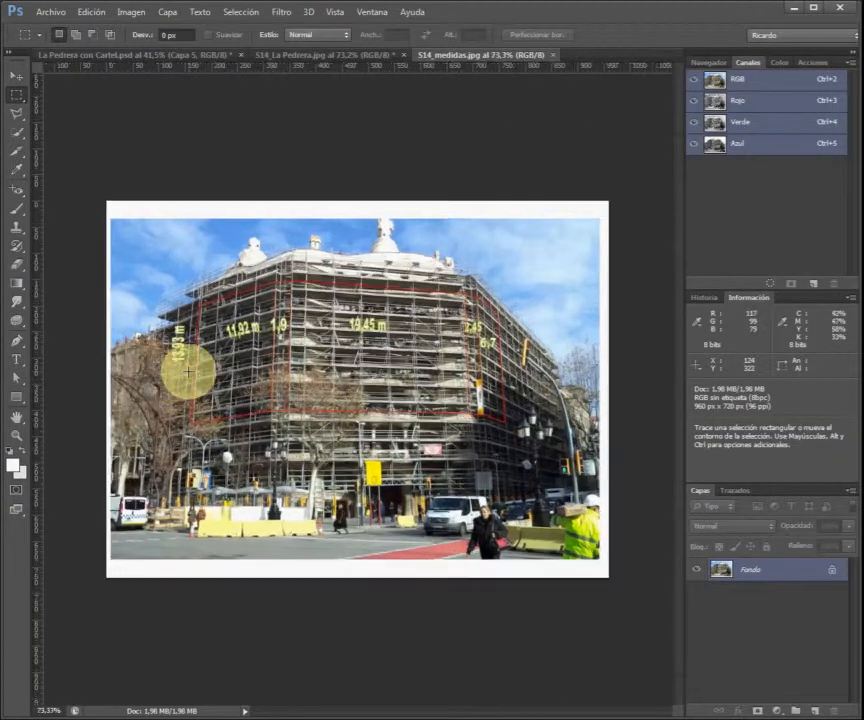
scroll(170, 371, up, 1)
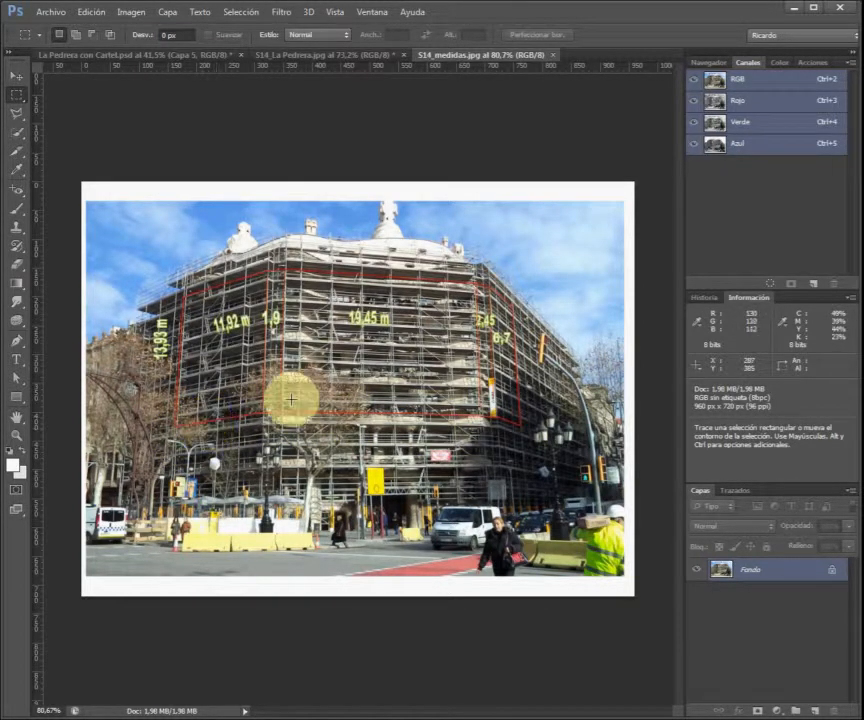
- Open S14_croquis.jpg, the hand-drawn sketch with the banner's five panels and their dimensions
click(46, 14)
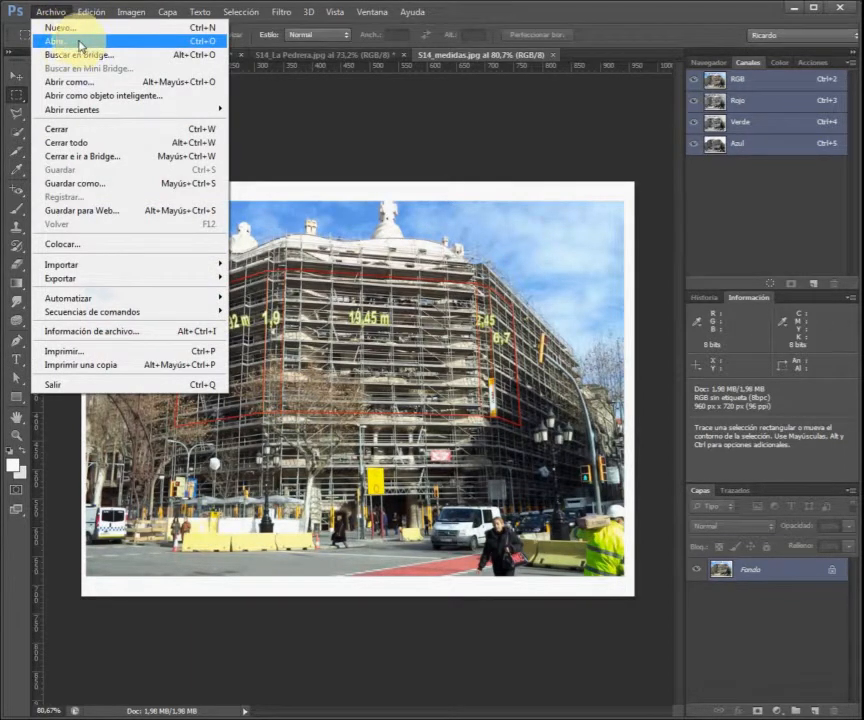
click(64, 45)
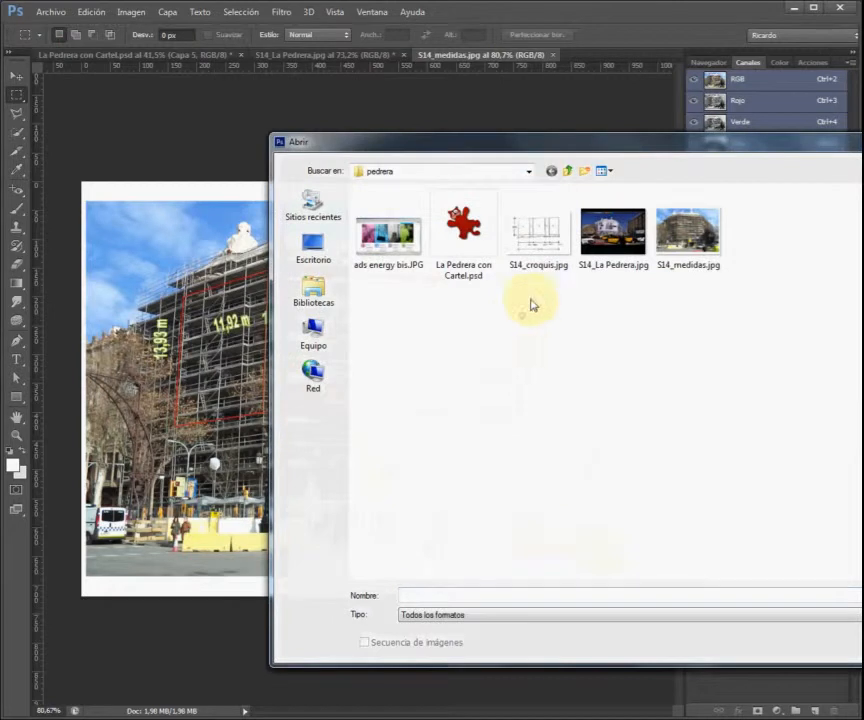
click(530, 262)
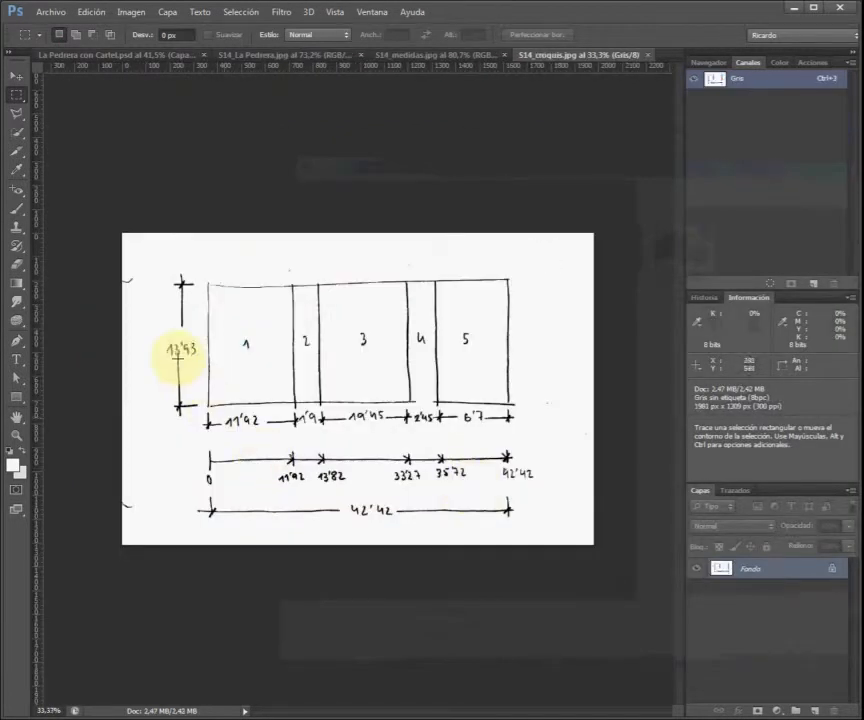
scroll(177, 357, up, 1)
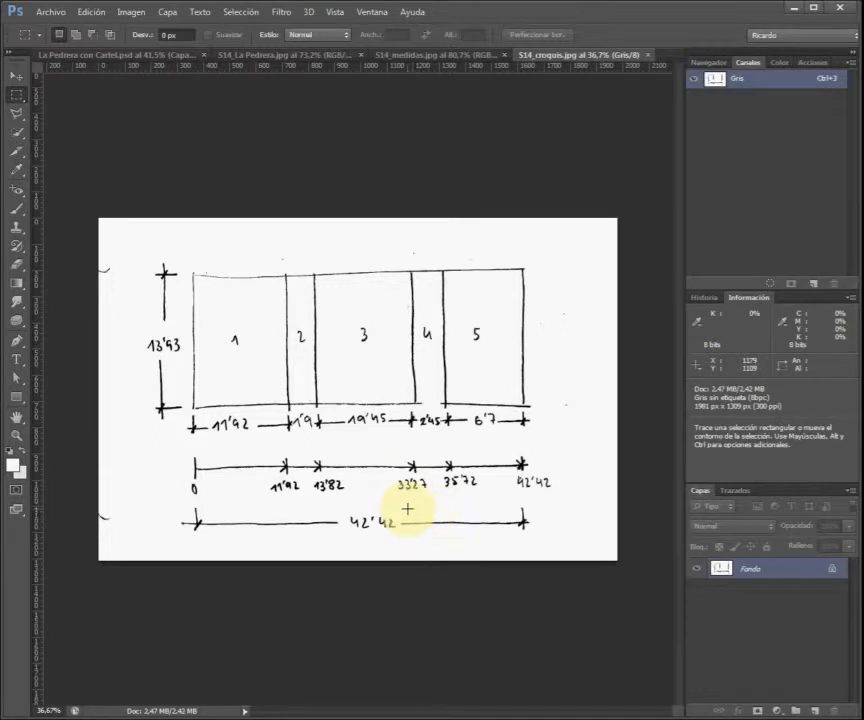
- Create a new blank RGB document 42,42 cm wide and 14,93 cm high at 100 pixels per inch with a white background
click(55, 14)
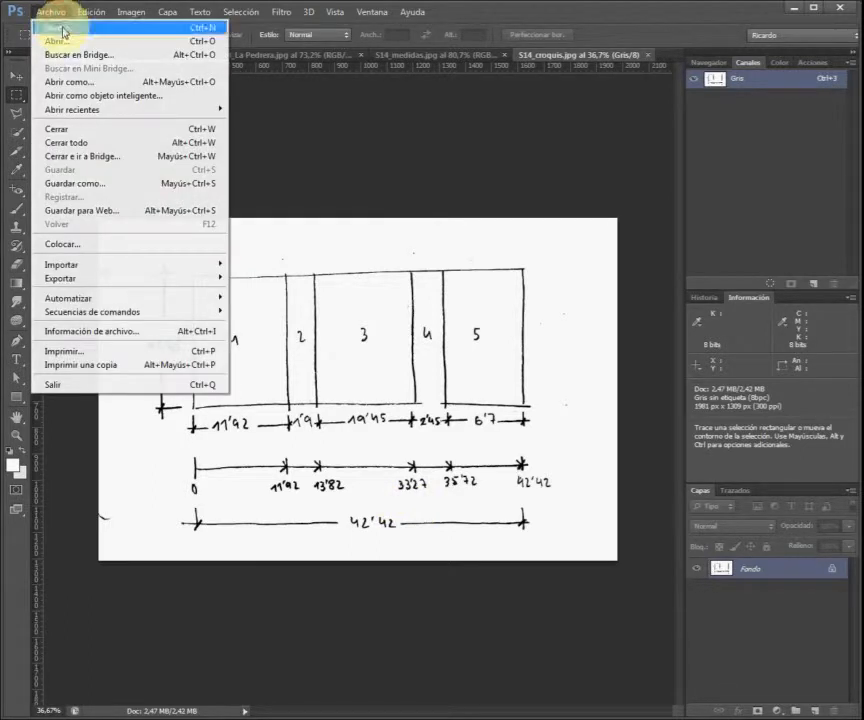
click(63, 31)
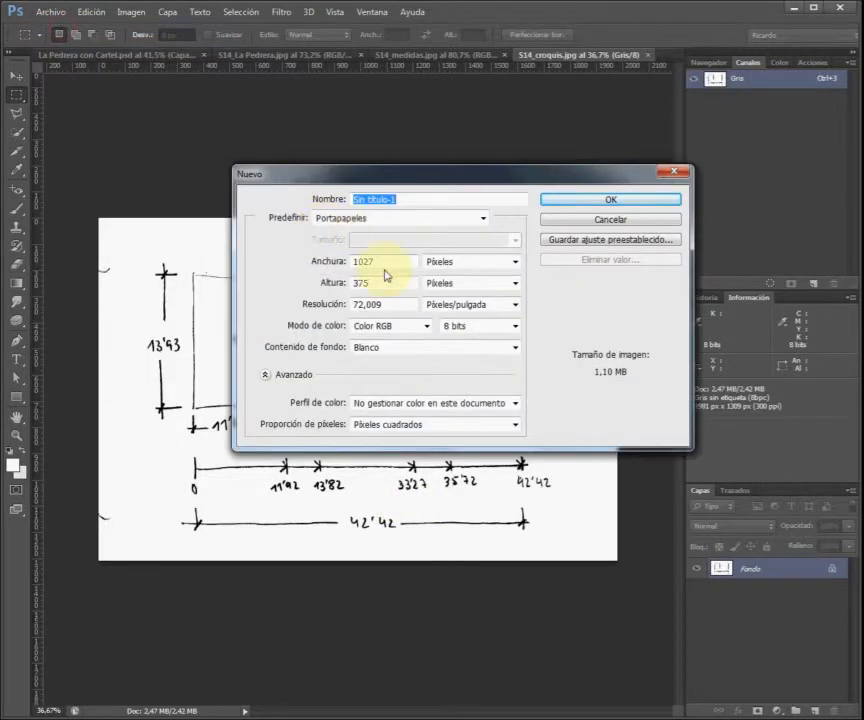
click(515, 266)
click(495, 300)
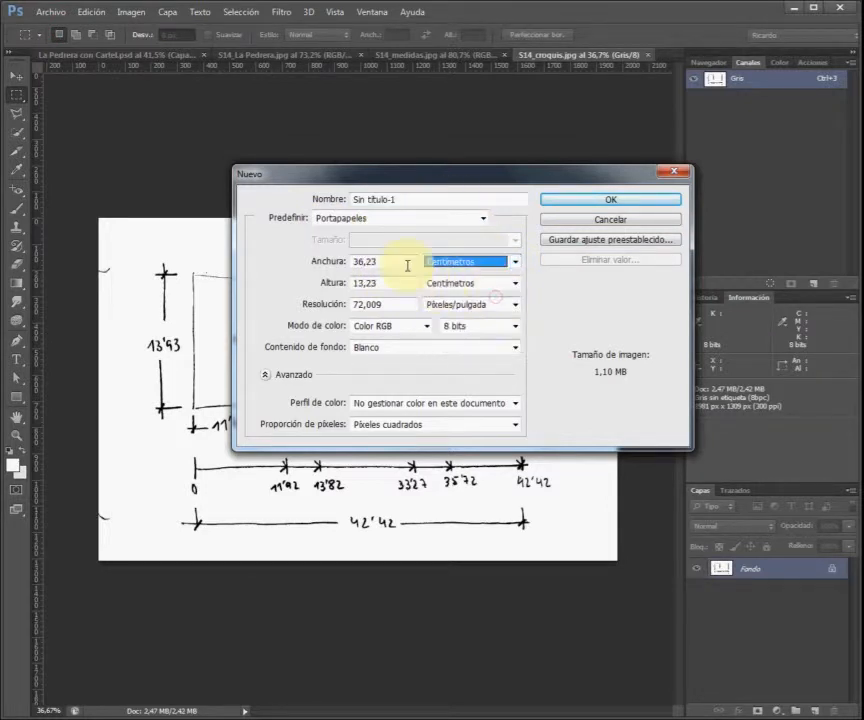
drag(432, 179, 394, 123)
drag(354, 205, 300, 205)
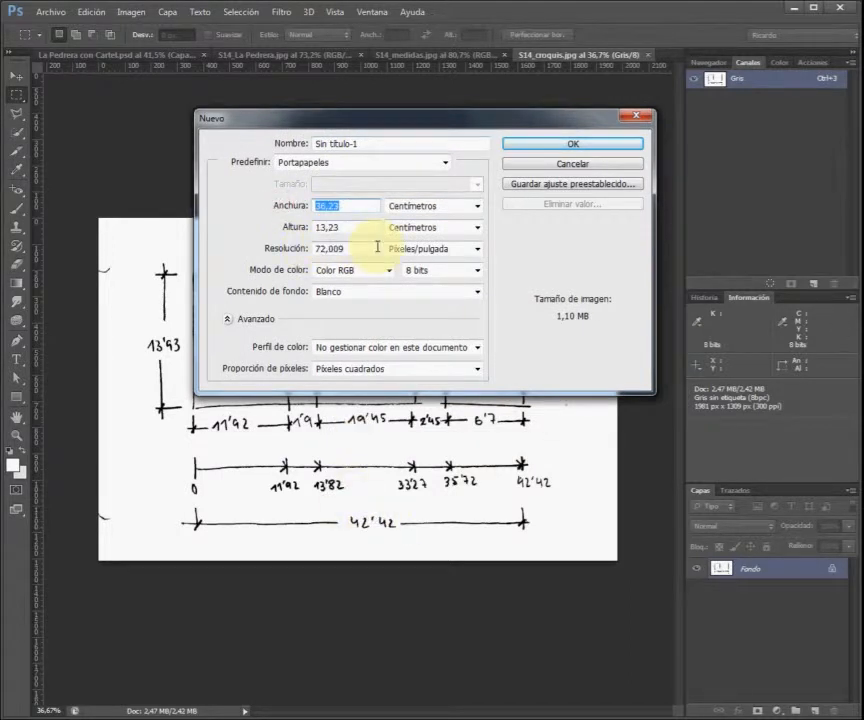
text(42,42)
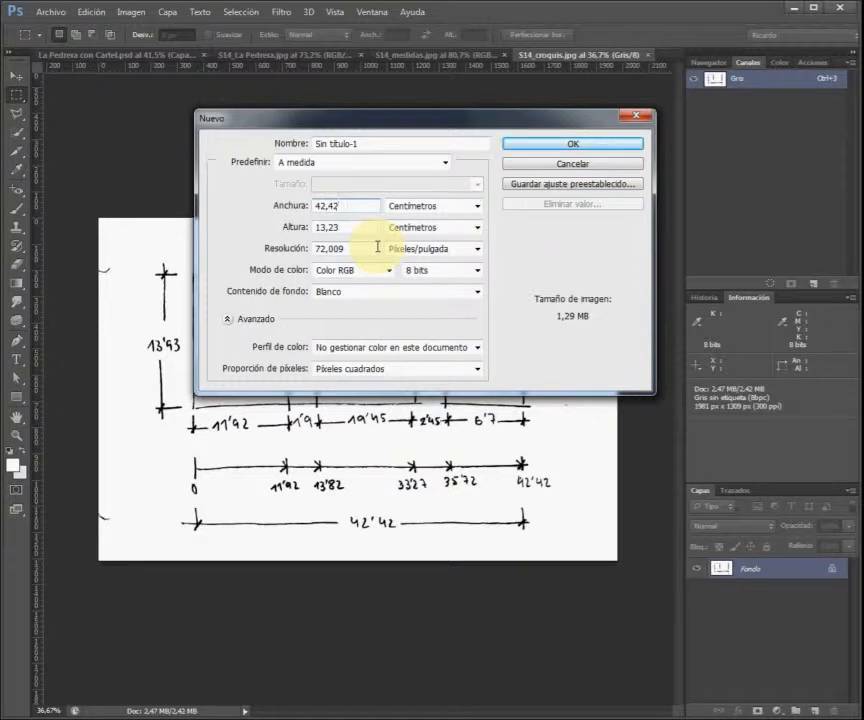
drag(352, 228, 267, 228)
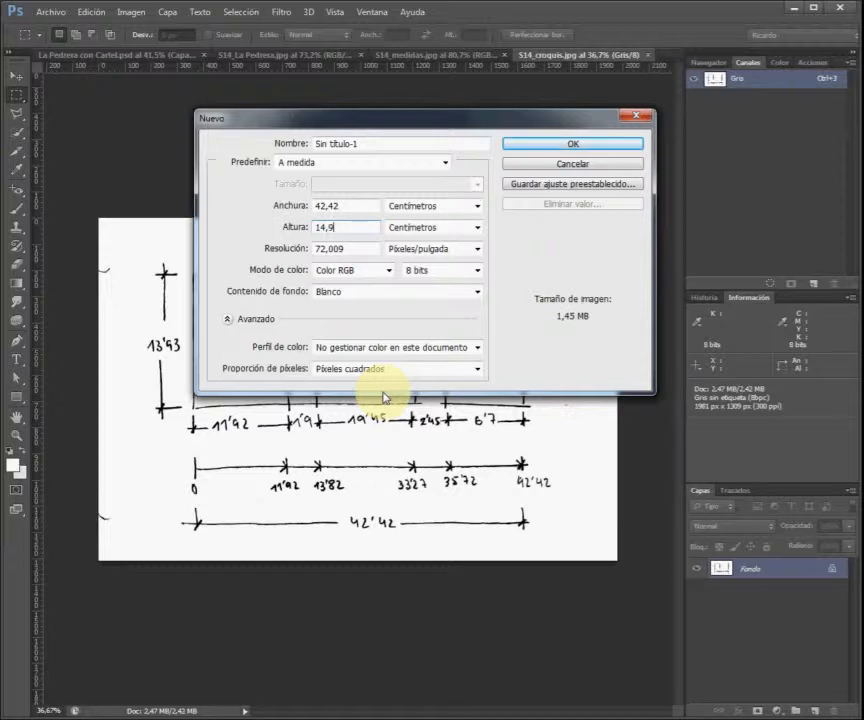
drag(353, 248, 242, 248)
text(100)
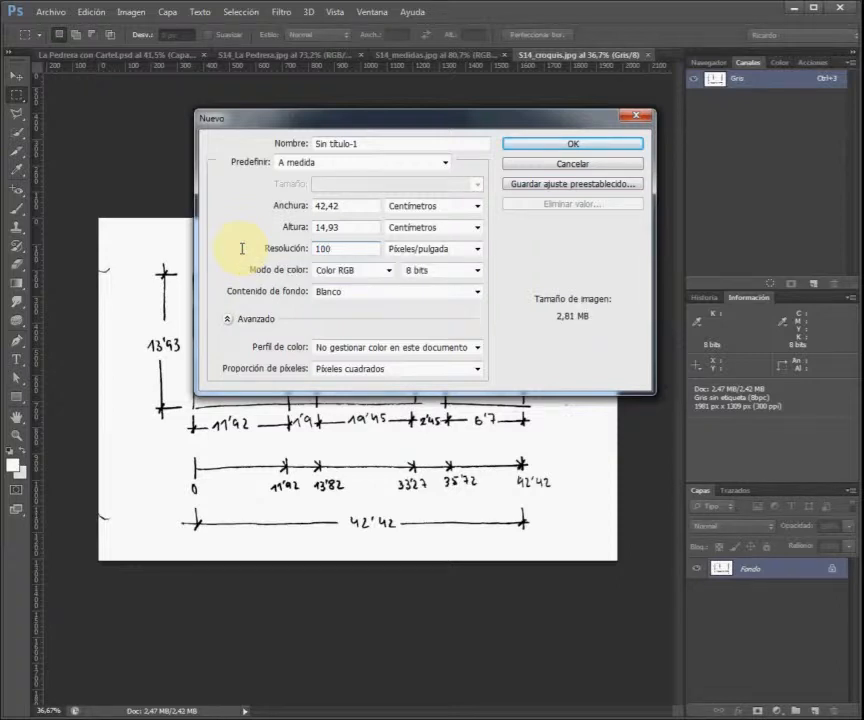
click(505, 252)
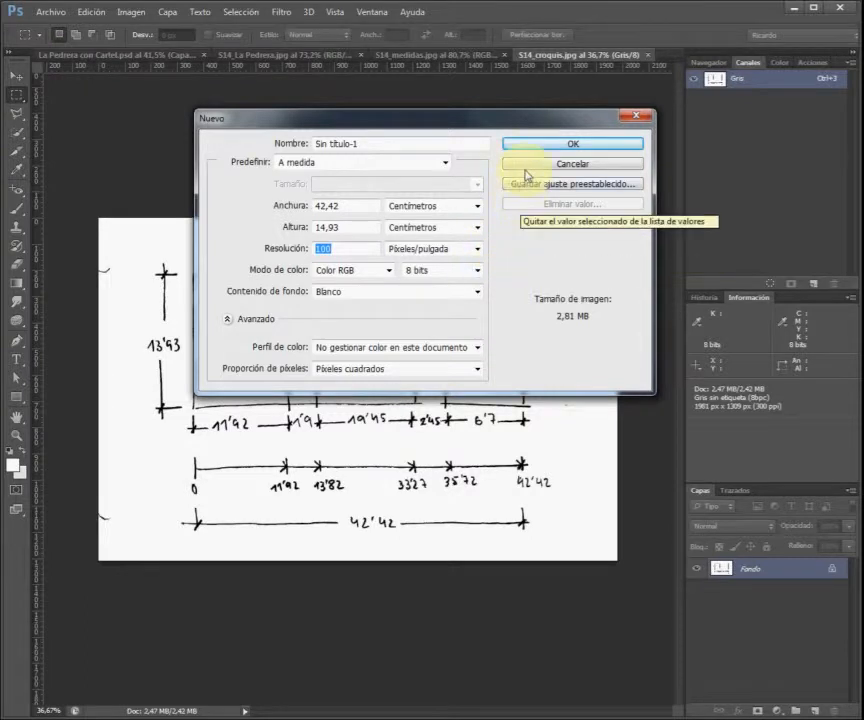
click(561, 147)
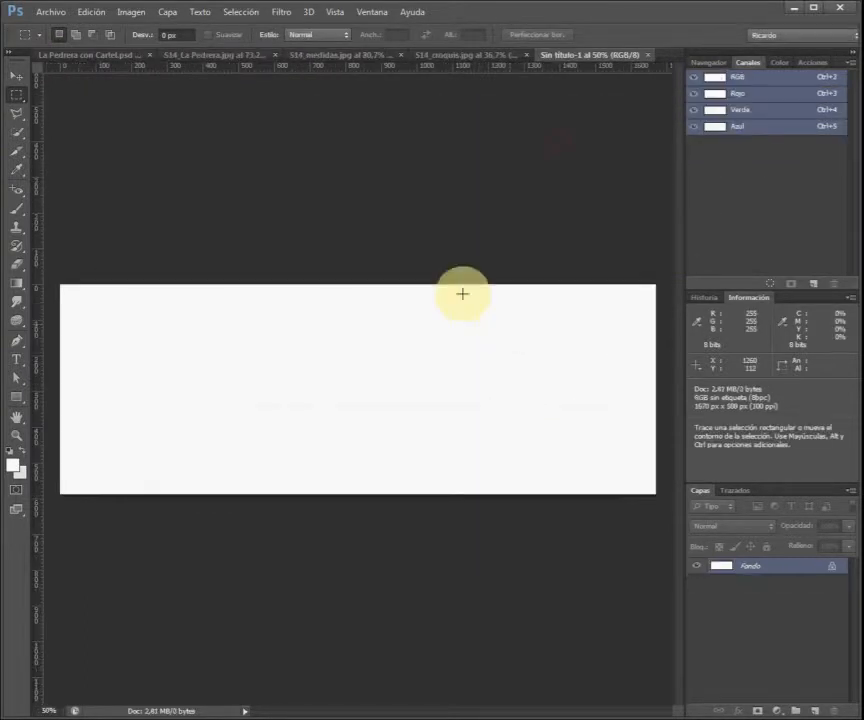
- Check the new document's pixel dimensions, document size and resolution in Image Size
click(133, 14)
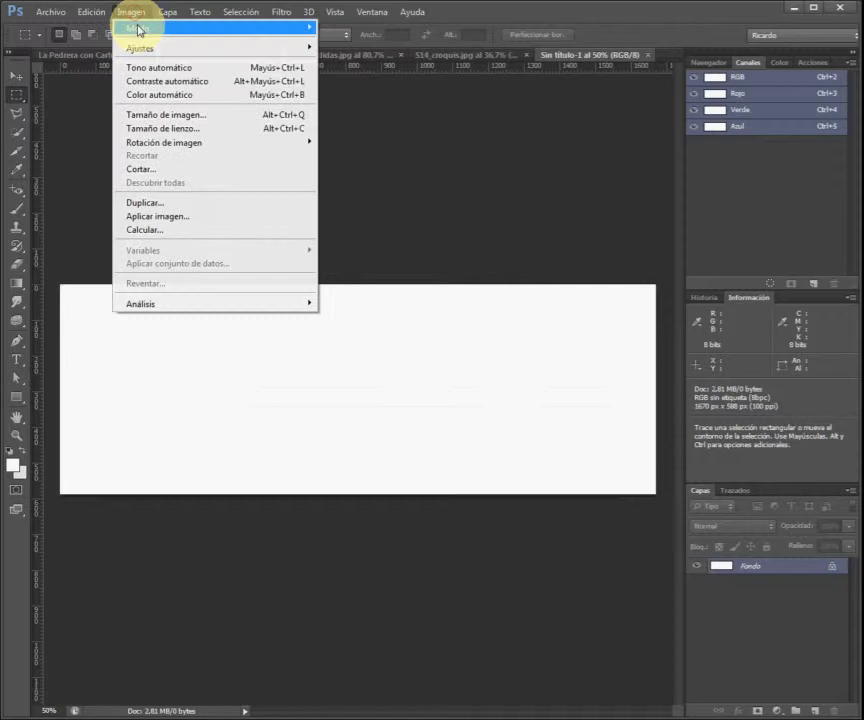
click(168, 115)
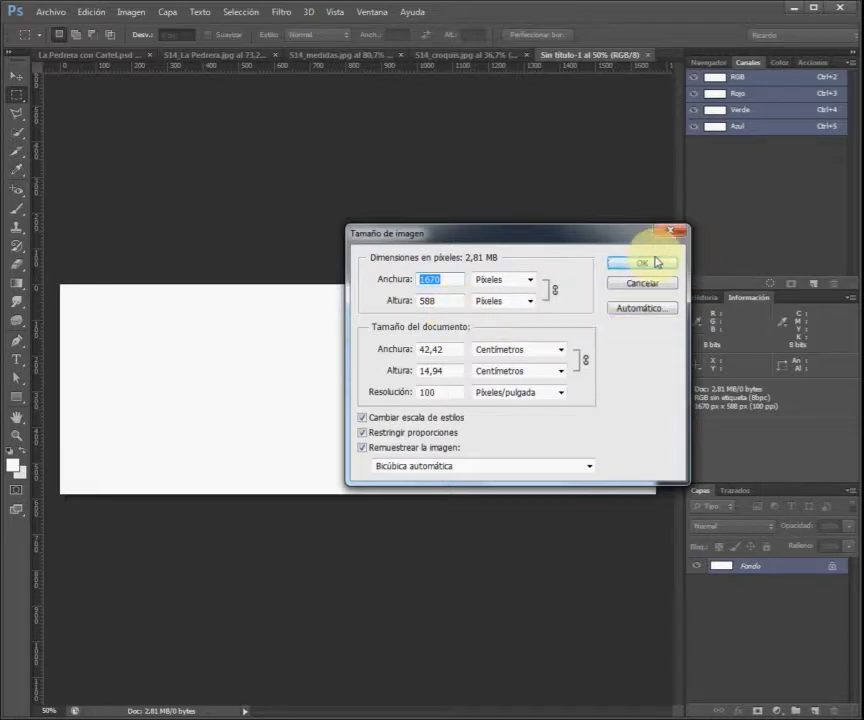
drag(607, 238, 500, 167)
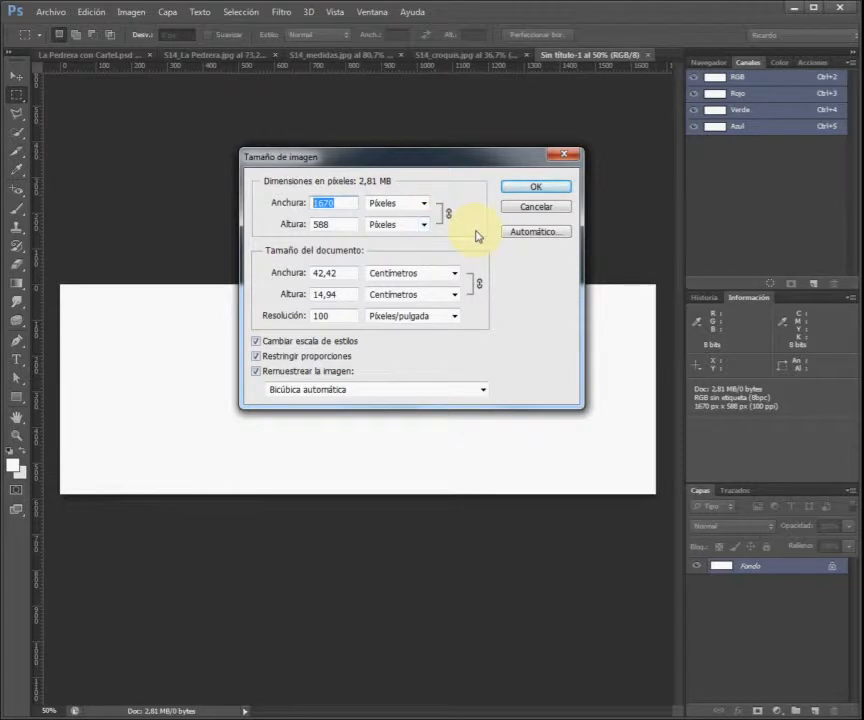
double_click(348, 318)
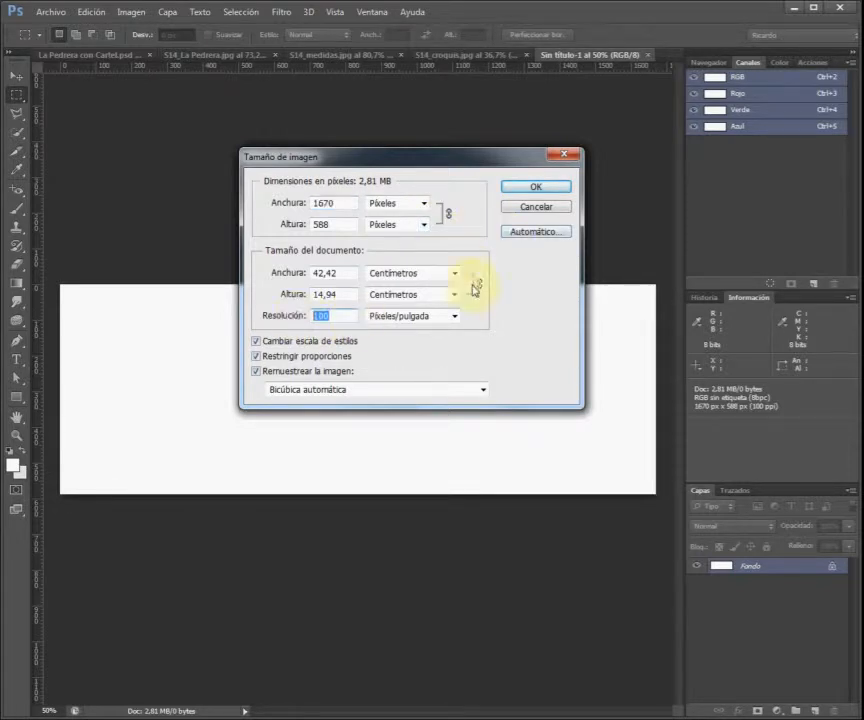
click(548, 192)
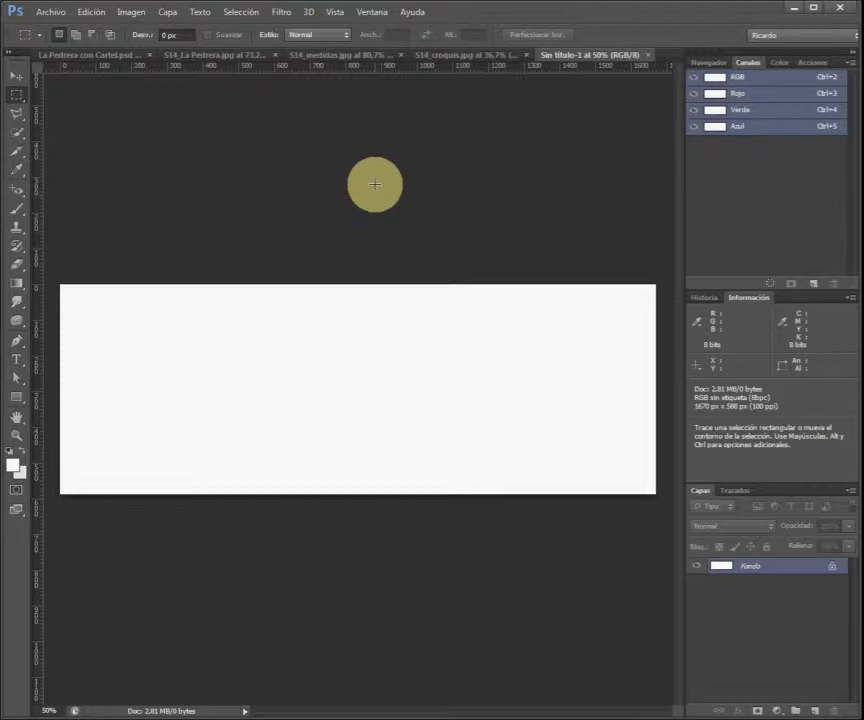
- Switch the ruler units to centimetres, consult the S14_croquis.jpg sketch and return to the blank banner document
right_click(427, 70)
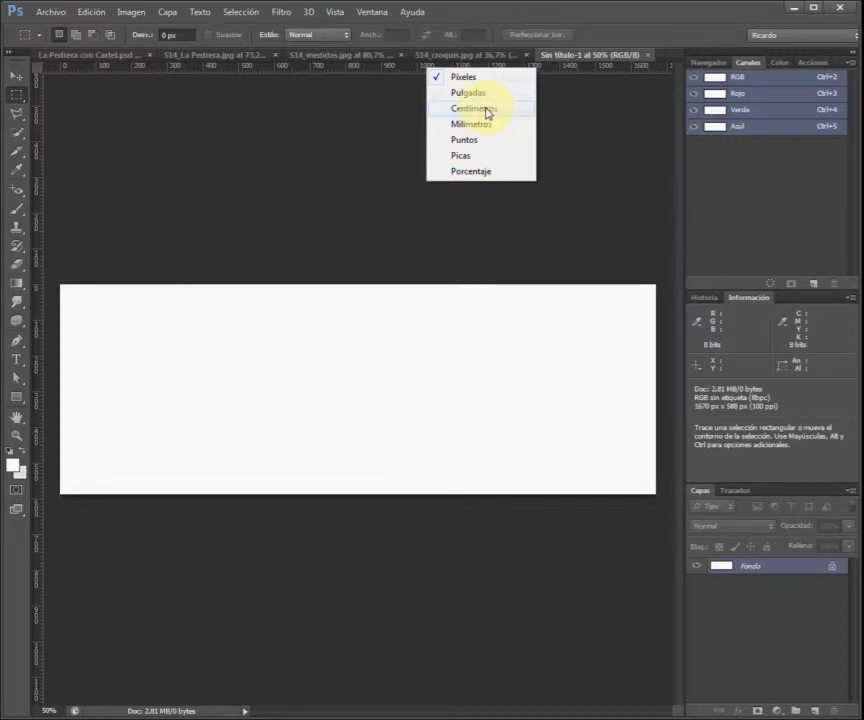
click(487, 111)
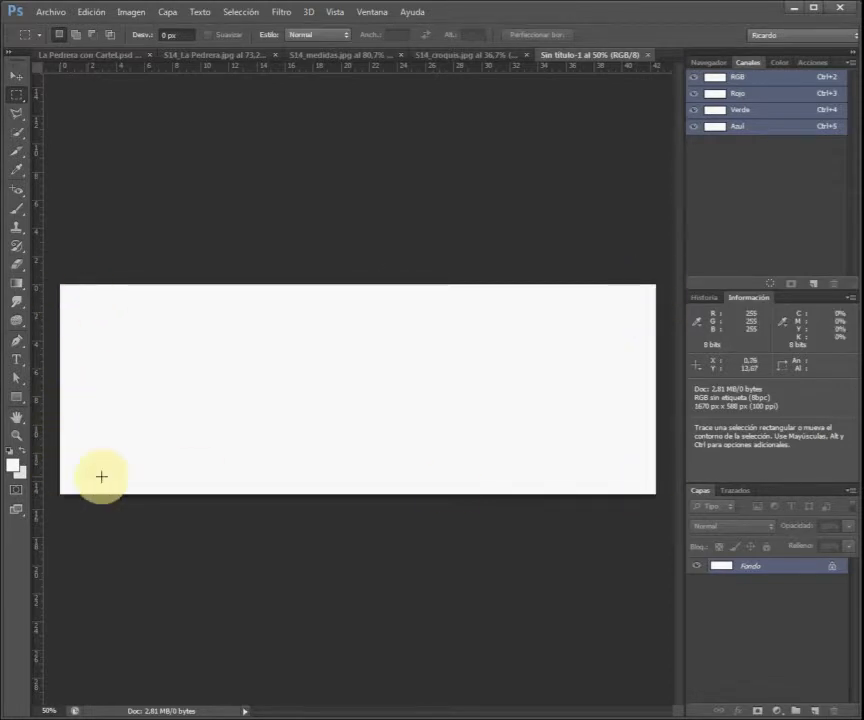
click(455, 53)
click(593, 57)
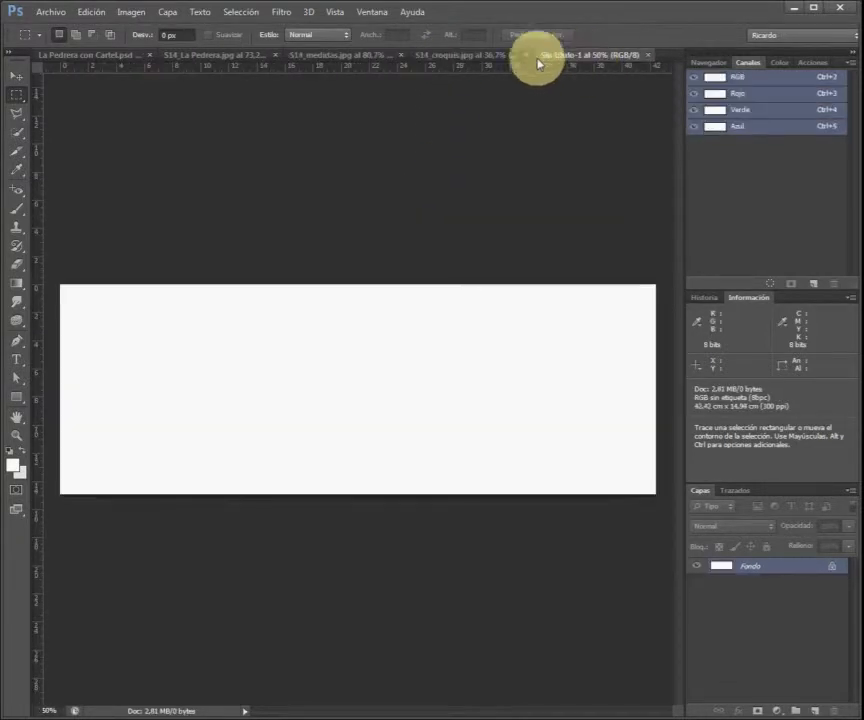
- Add a horizontal guide at 13,93 cm in the banner document
click(334, 13)
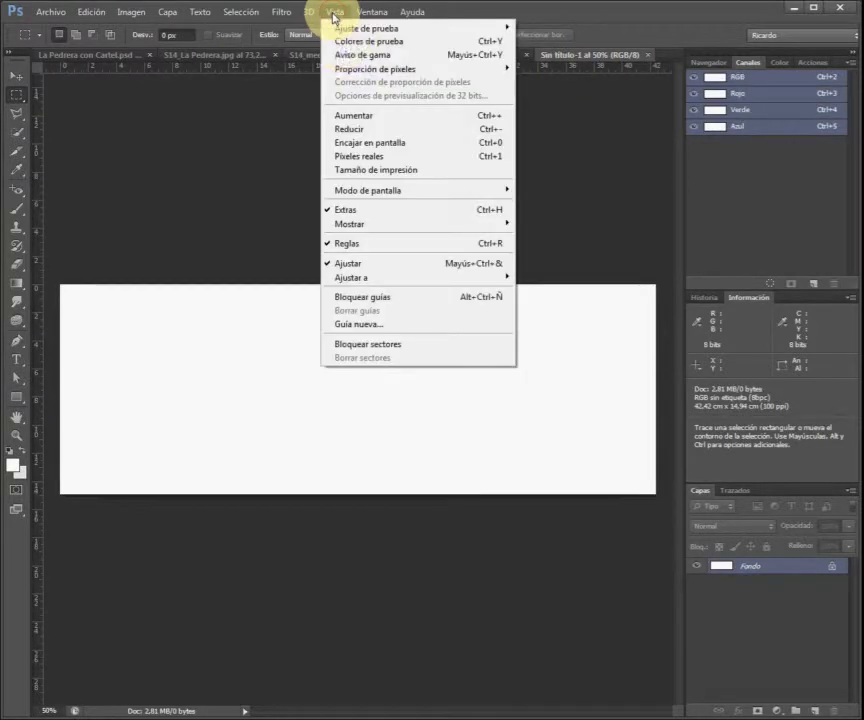
click(379, 324)
click(84, 134)
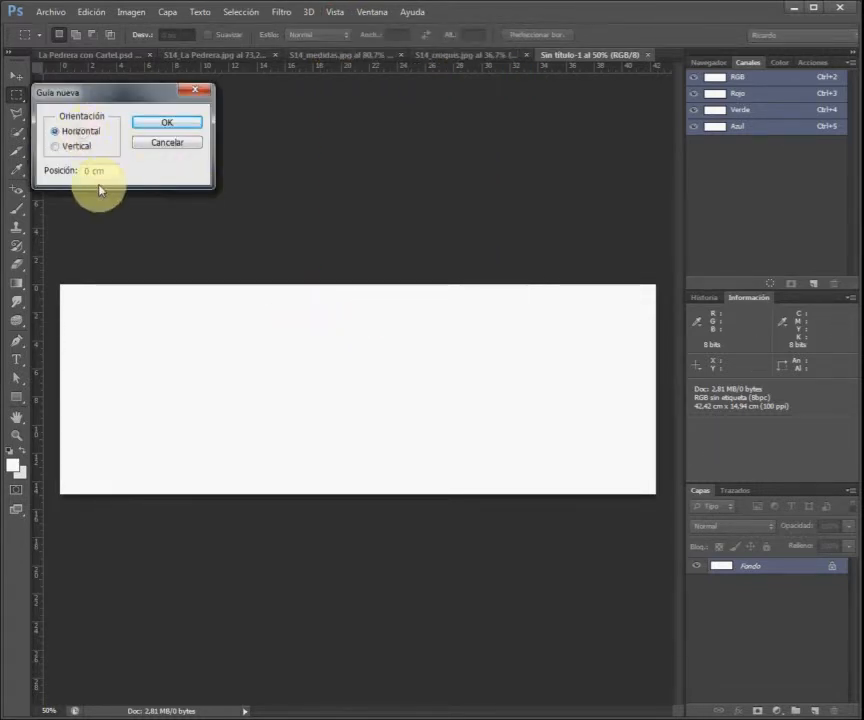
drag(115, 172, 33, 170)
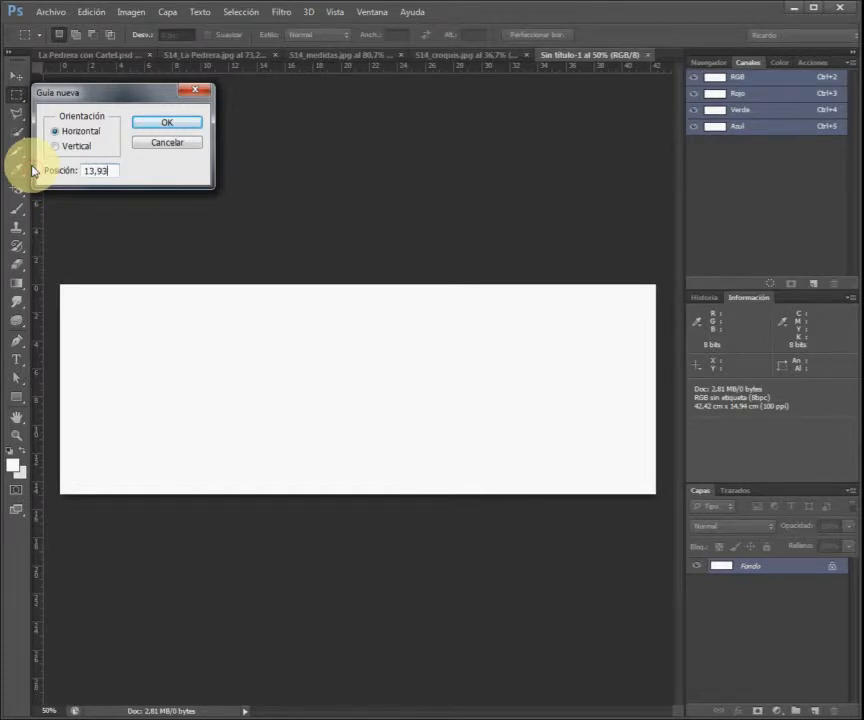
text(13,93)
click(168, 121)
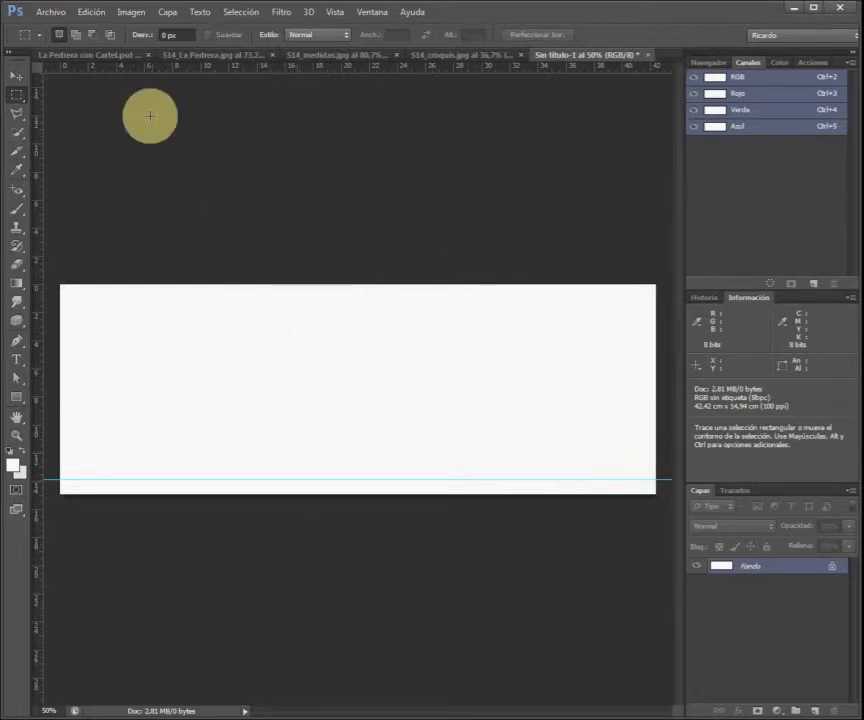
- Place the image ads energy bis.JPG into the banner document
click(55, 12)
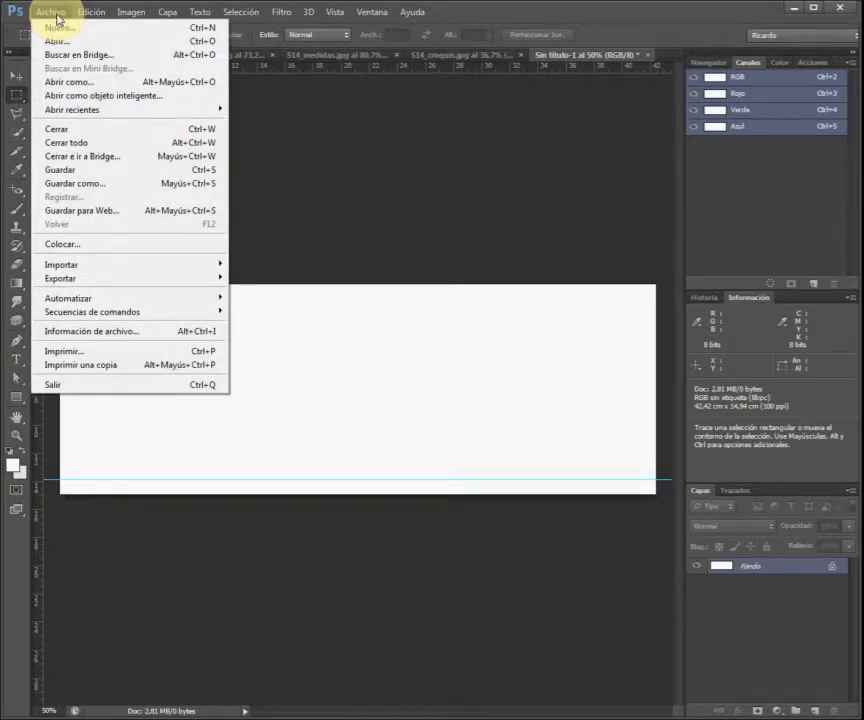
click(80, 244)
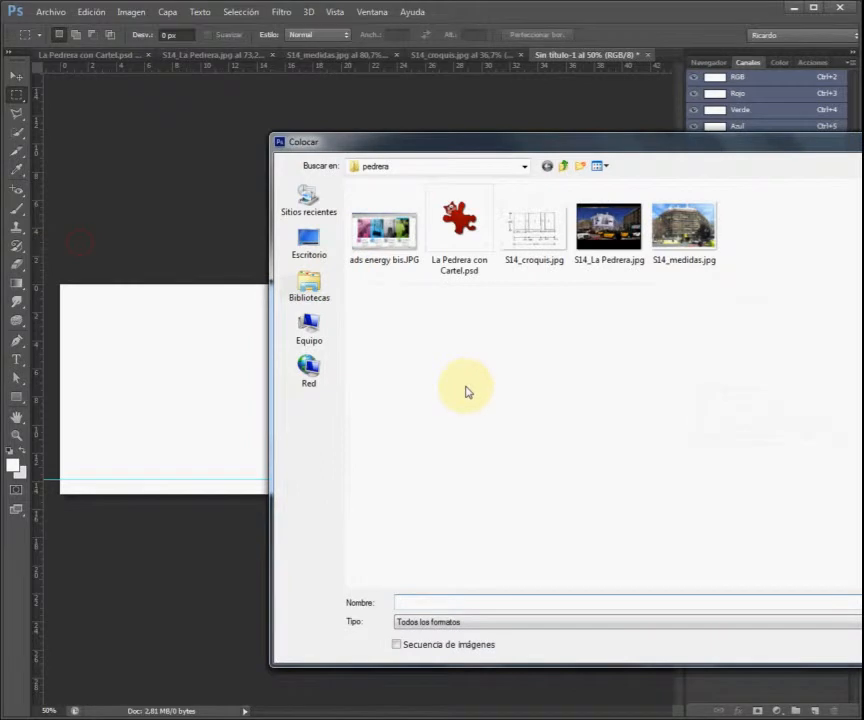
click(391, 249)
key(Return)
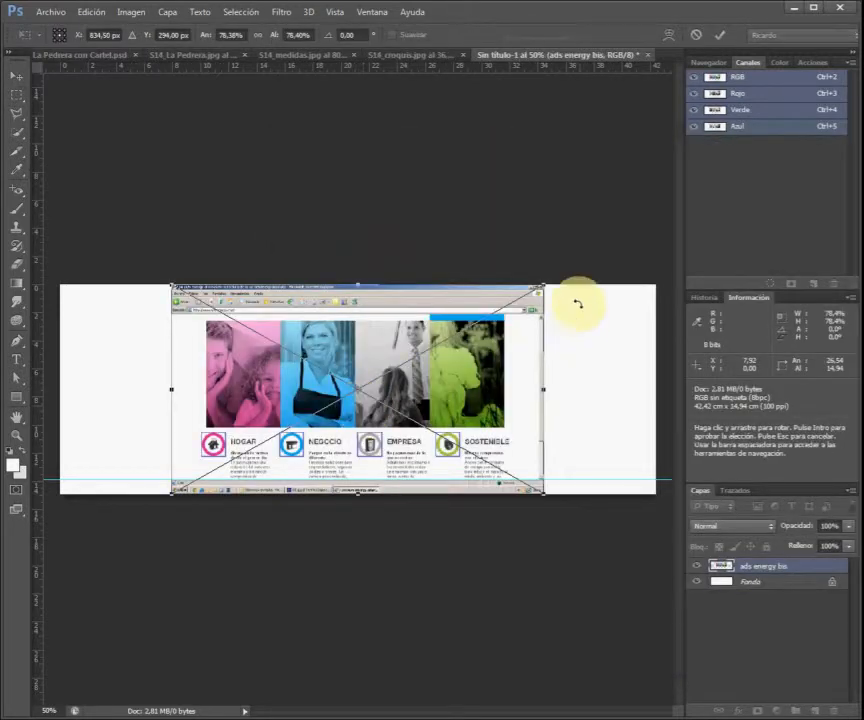
- Scale the placed image to about 157% and position it so its four coloured photos span the banner's width and reach past the guide
scroll(582, 338, down, 2)
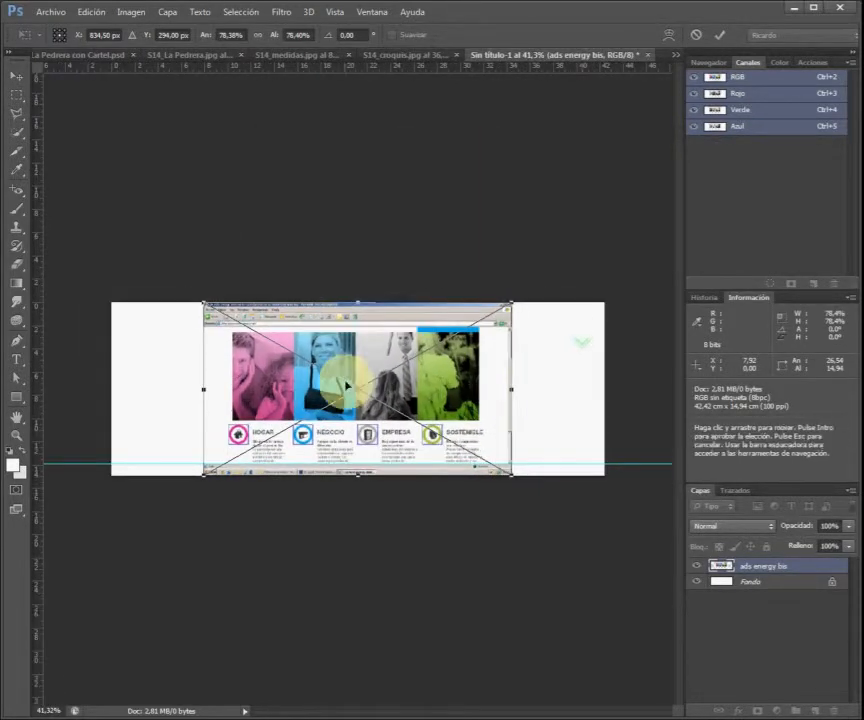
scroll(347, 386, down, 1)
drag(493, 312, 632, 236)
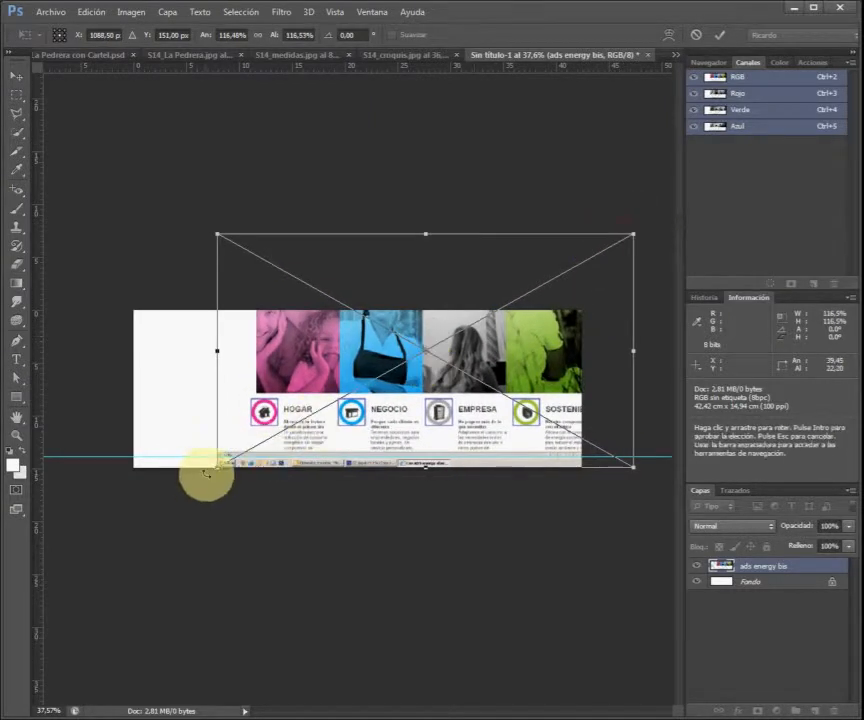
drag(217, 467, 64, 538)
drag(345, 432, 361, 446)
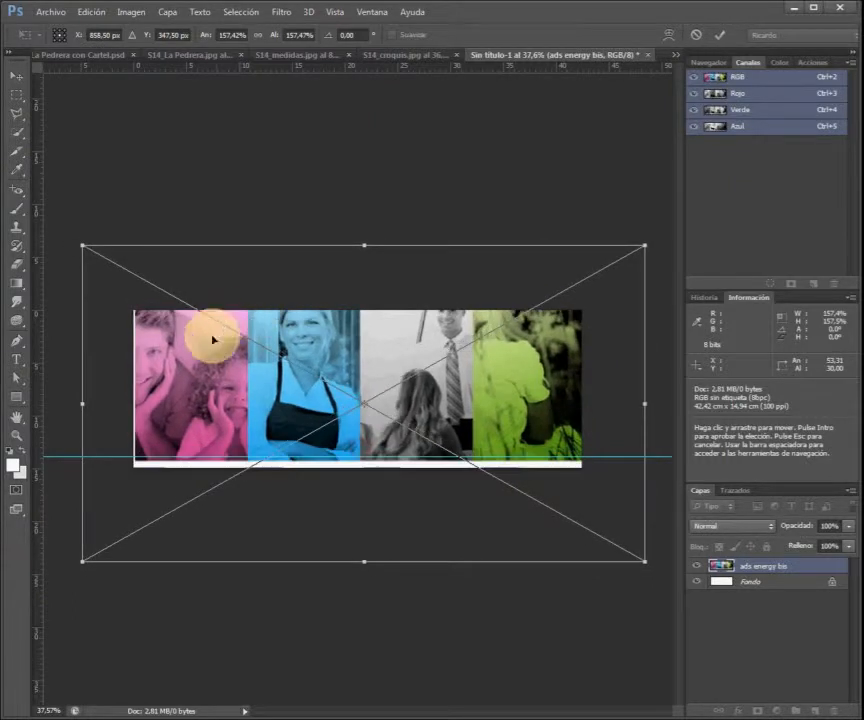
drag(217, 357, 213, 365)
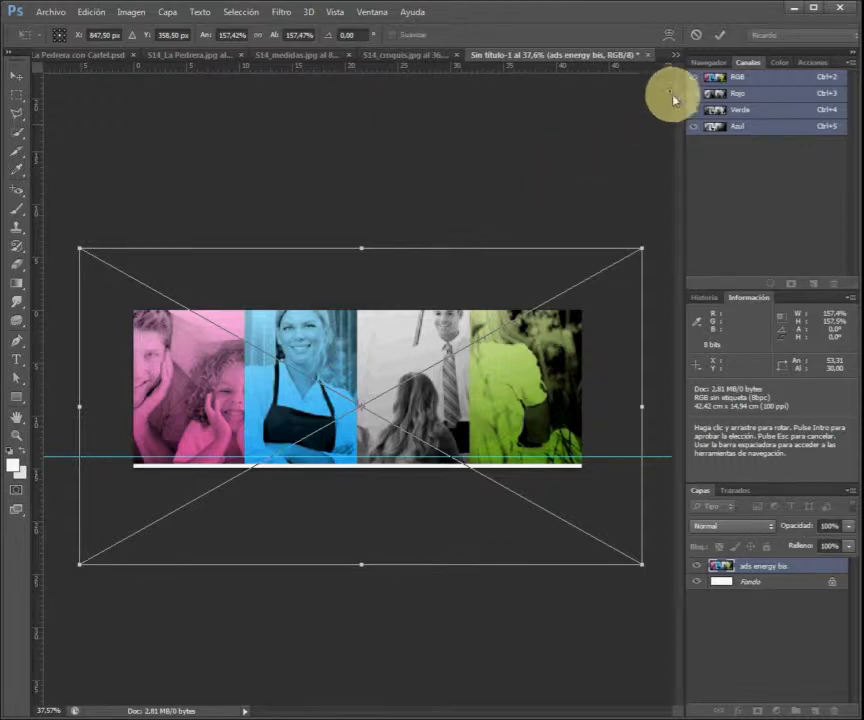
click(717, 35)
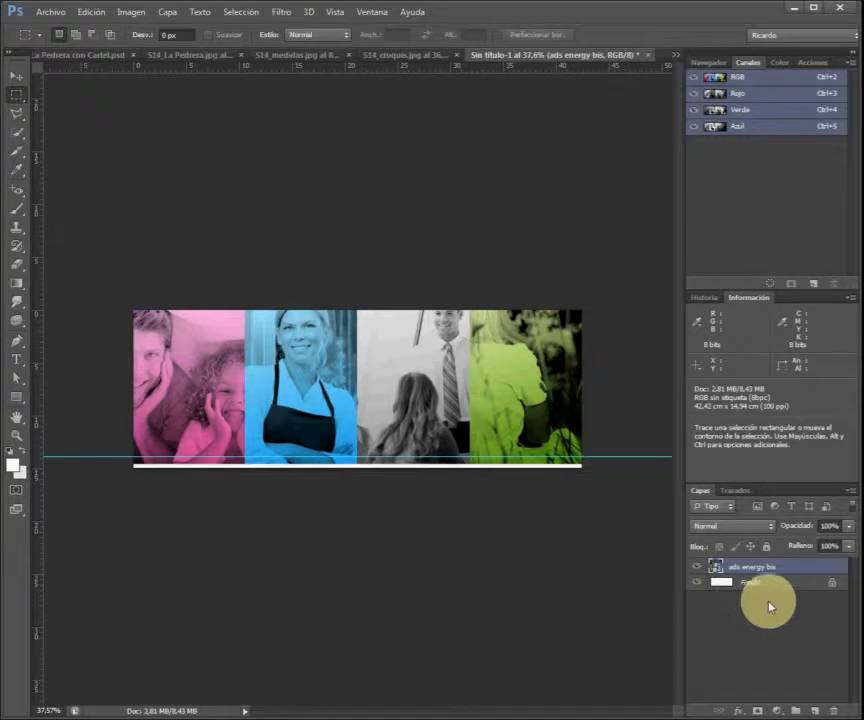
- Rasterize the ads energy bis smart object layer
double_click(770, 566)
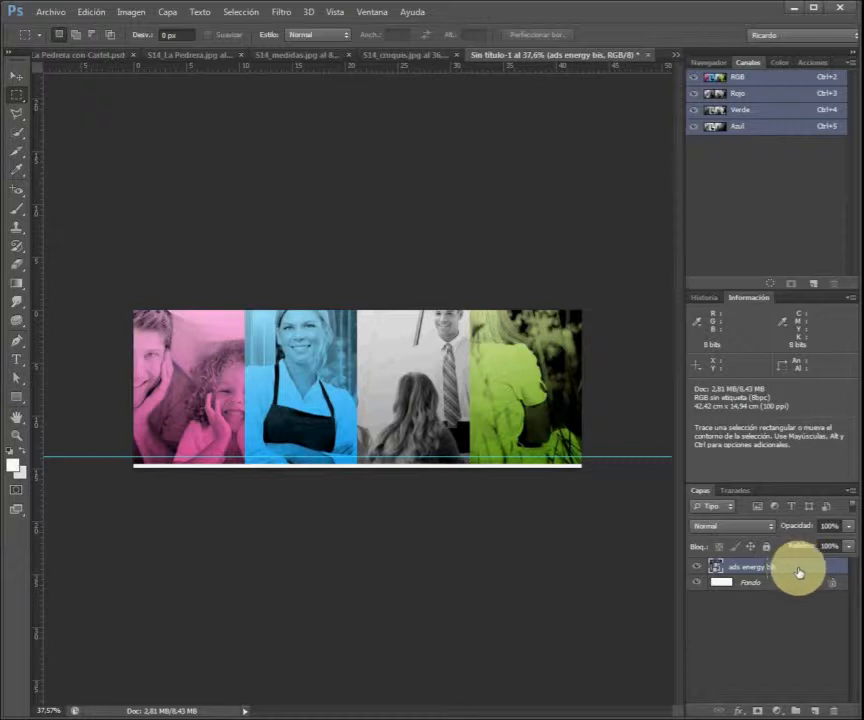
click(167, 12)
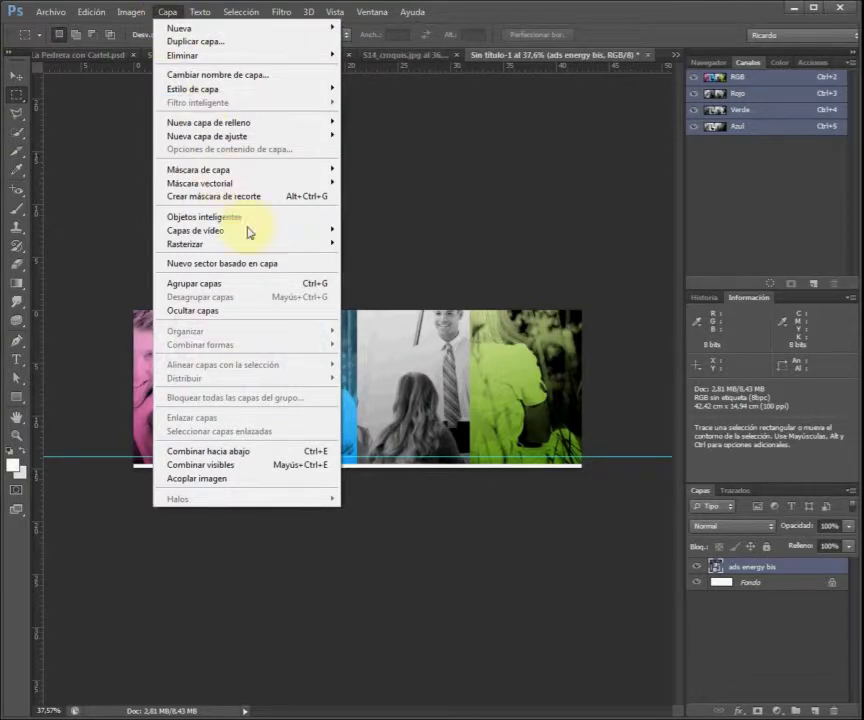
mouse_move(320, 221)
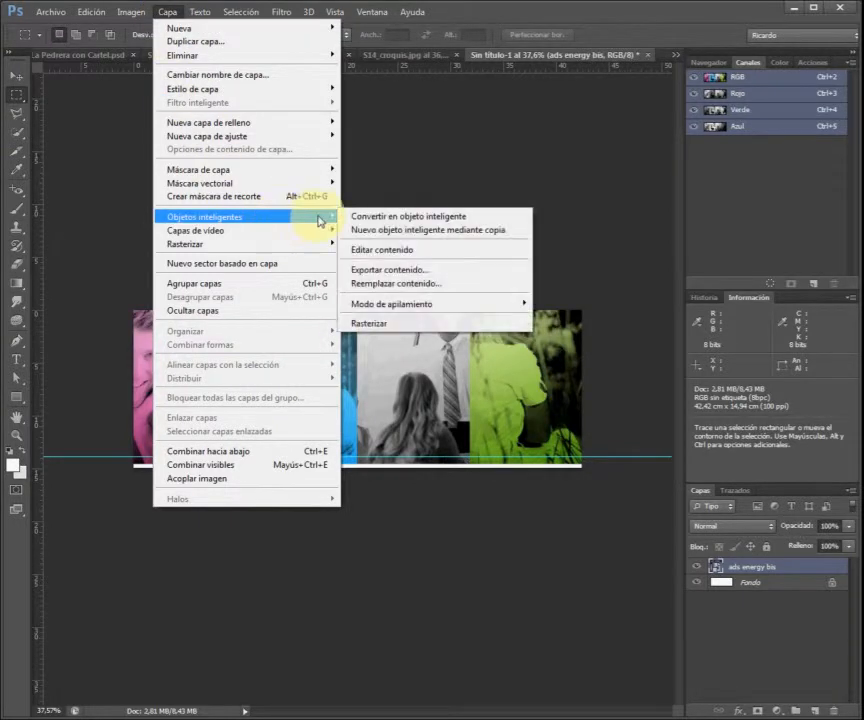
click(392, 331)
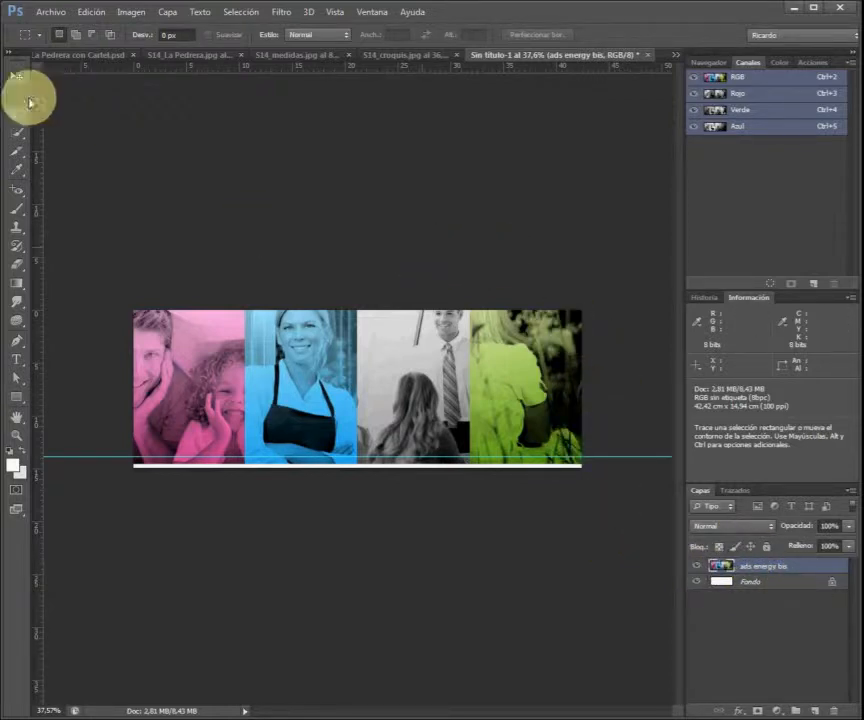
- Delete the image strip of about 42,42 by 1,02 cm below the horizontal guide and clear the selection
drag(133, 467, 587, 456)
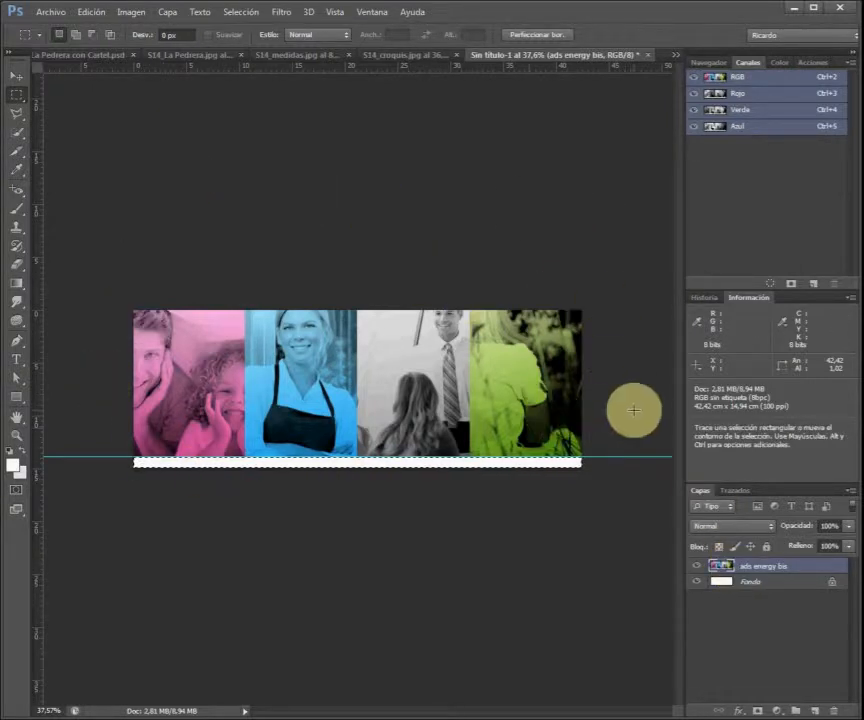
click(242, 12)
click(254, 42)
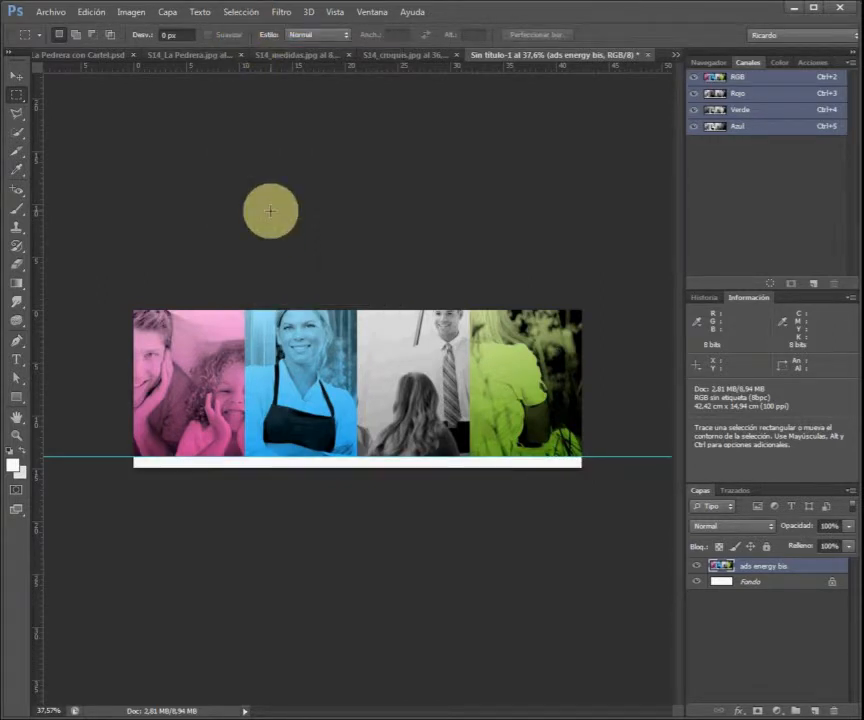
click(134, 17)
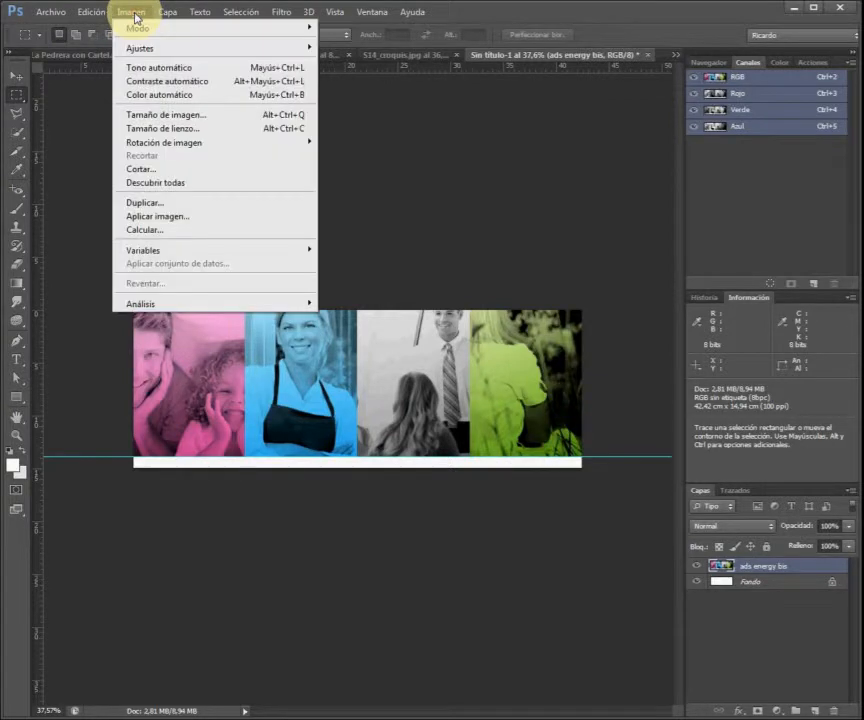
click(170, 168)
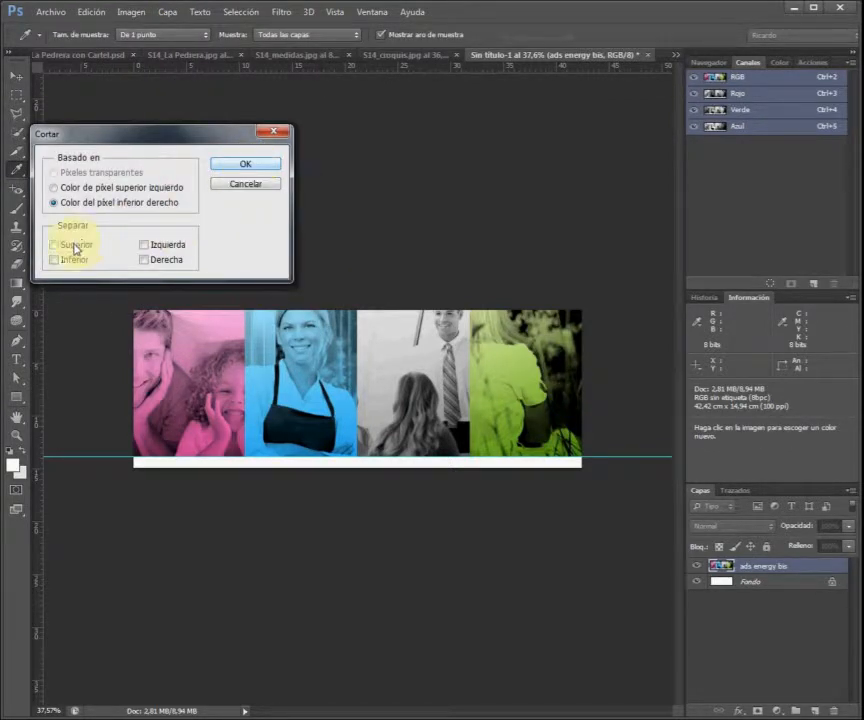
click(255, 168)
key(m)
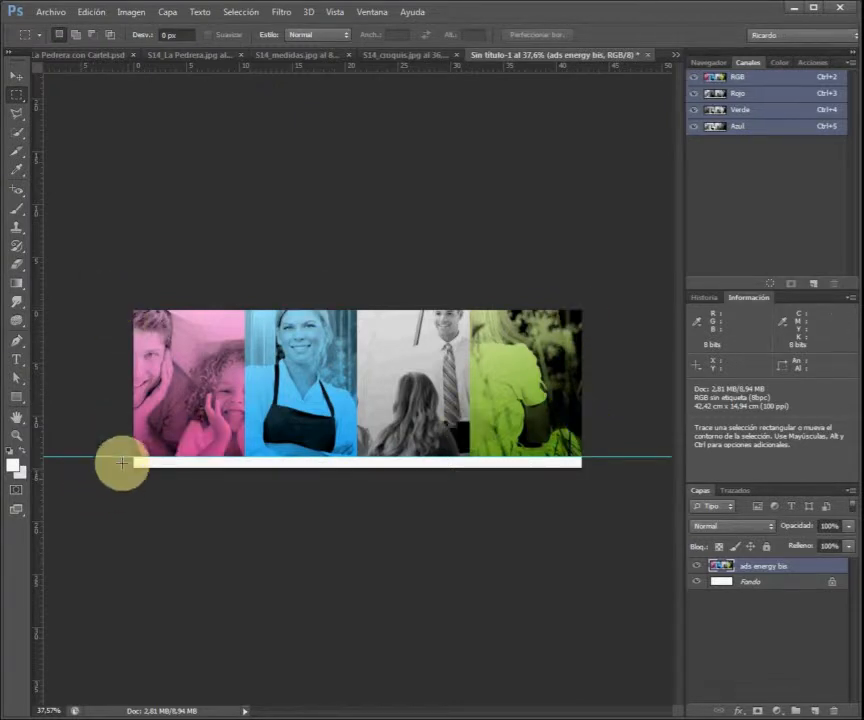
- Place S12 AYUNTAMIENTO LOGO.png from the Ramblas folder at the left end of the white strip, scaled to about 171% wide and 175% high
scroll(113, 467, up, 6)
scroll(145, 486, up, 2)
drag(199, 501, 472, 492)
scroll(437, 511, up, 2)
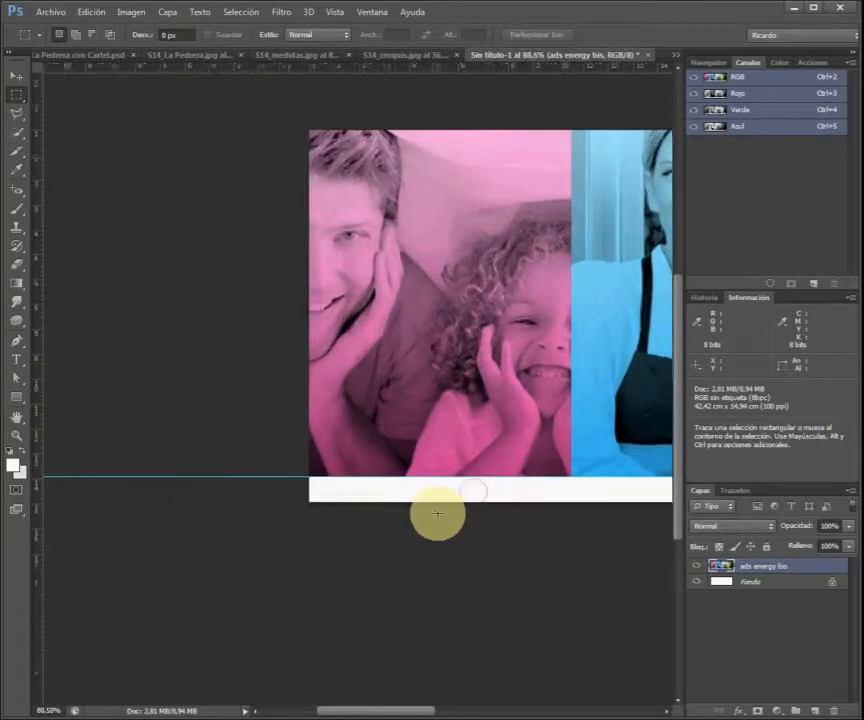
scroll(437, 511, up, 1)
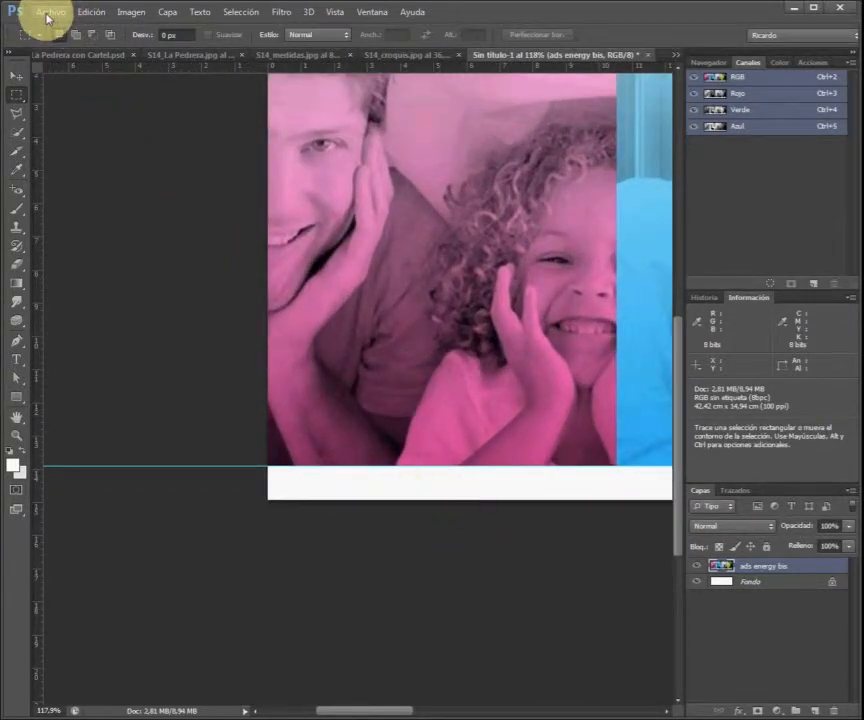
click(47, 14)
click(85, 244)
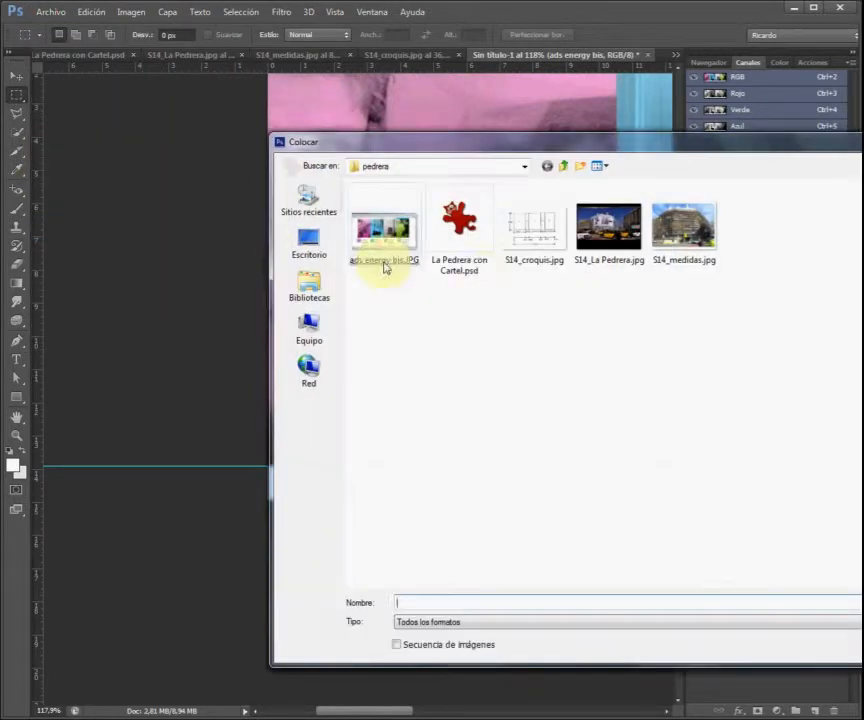
click(561, 168)
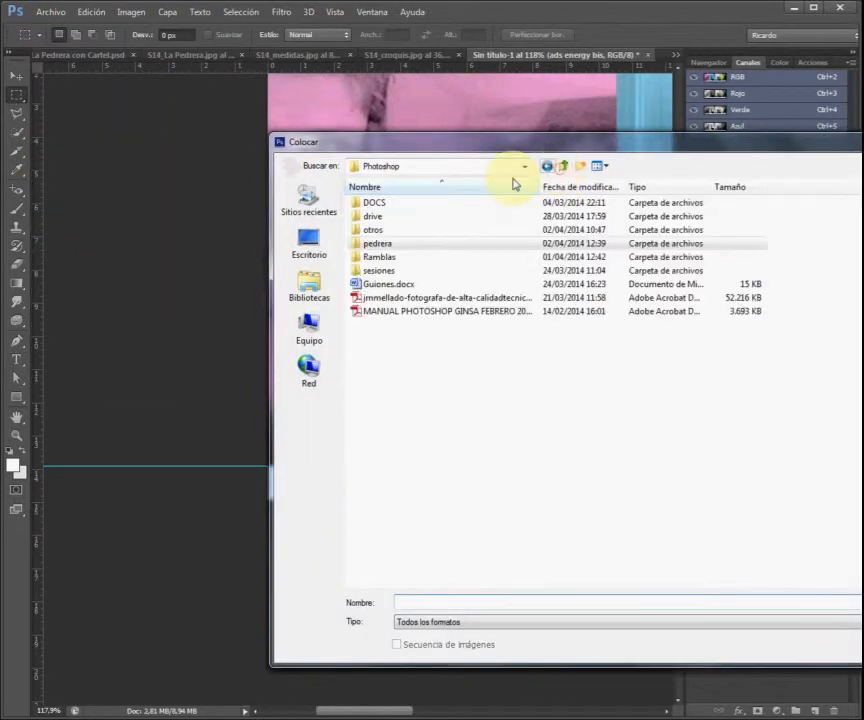
click(392, 258)
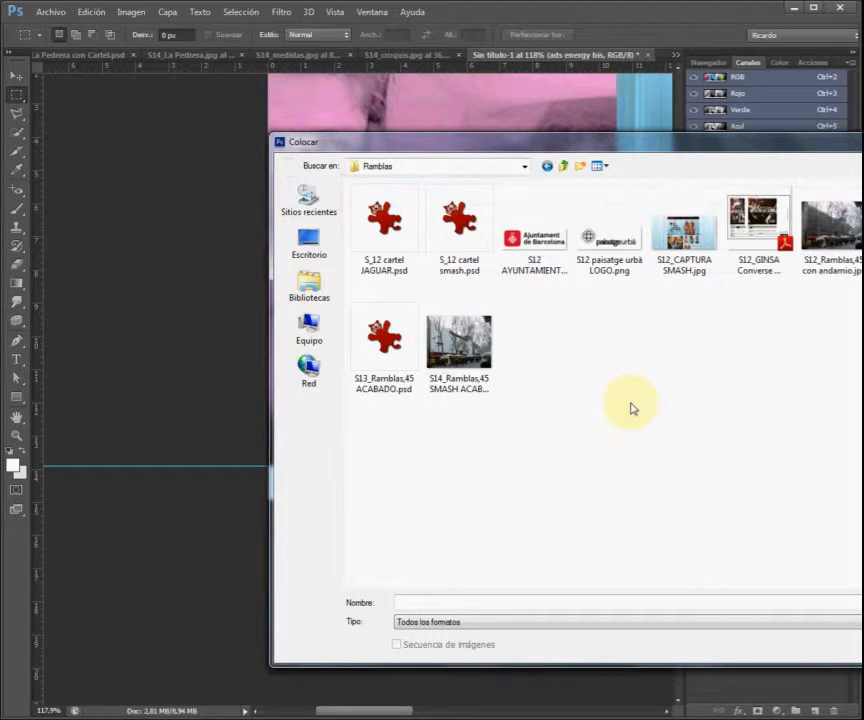
click(533, 258)
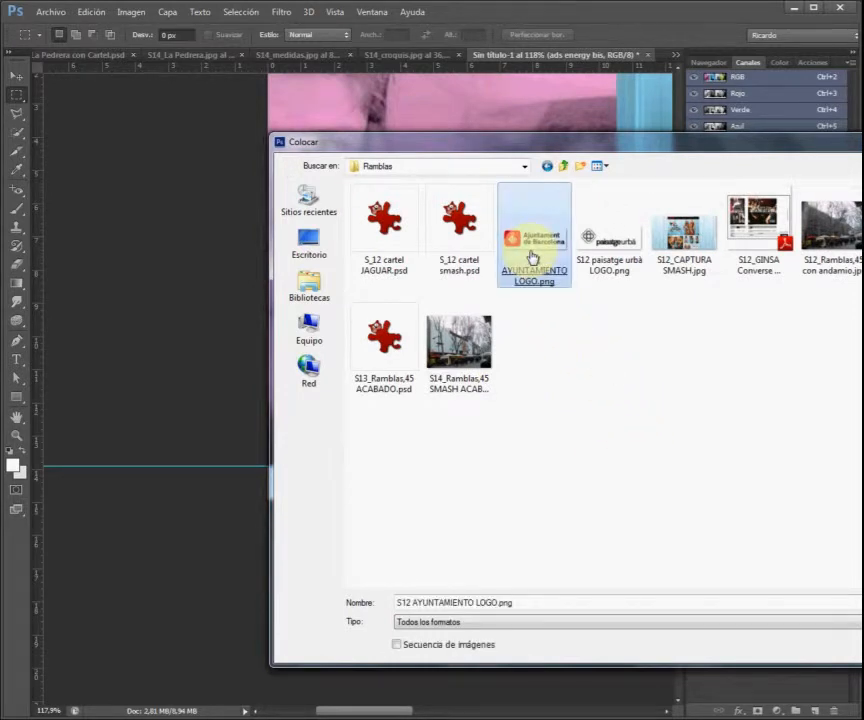
key(Return)
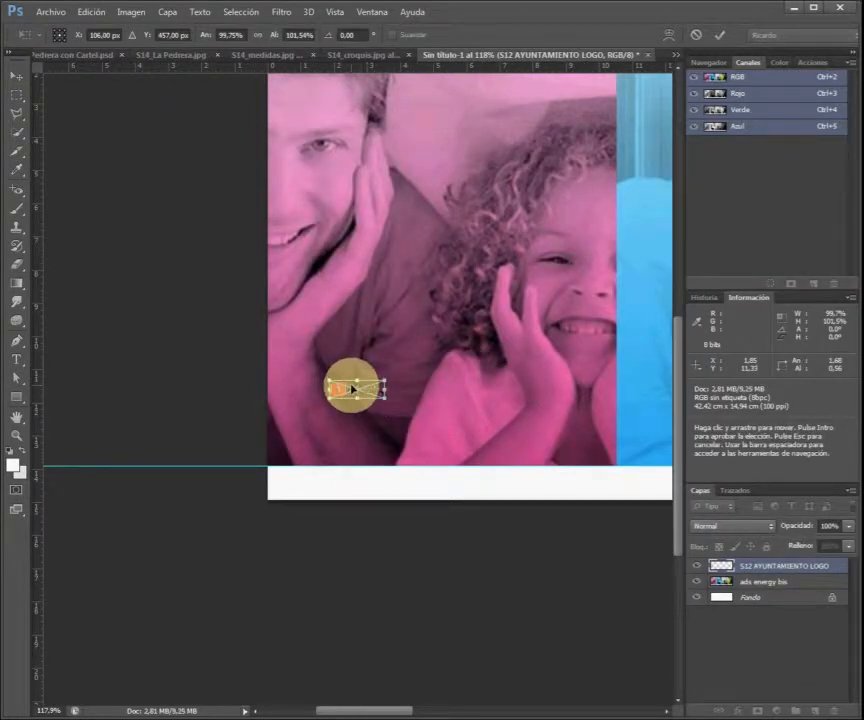
drag(352, 389, 370, 460)
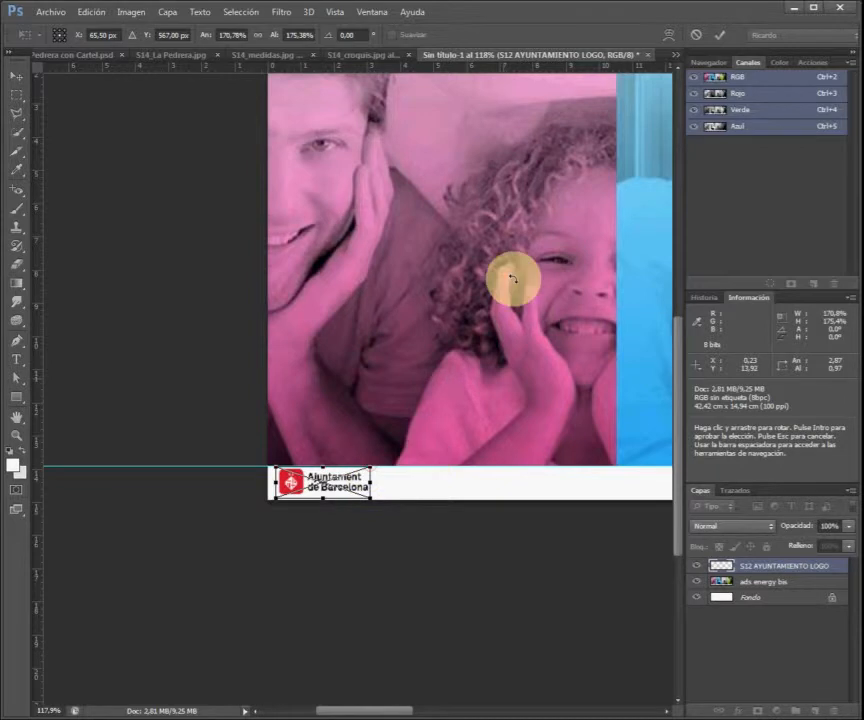
click(720, 34)
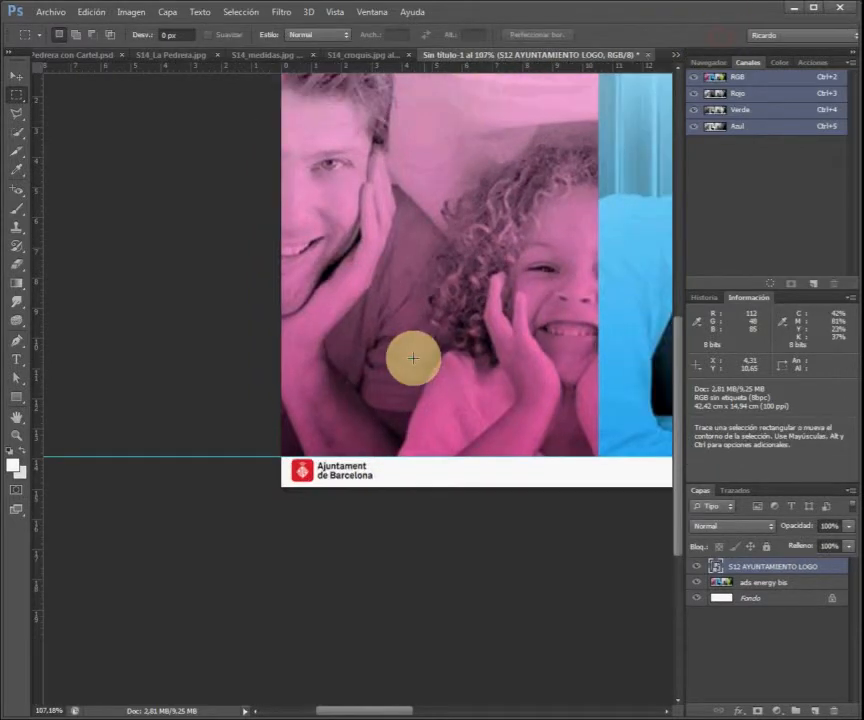
- Place S12 paisatge urbà LOGO.png at the right end of the white strip, enlarged to fit within the strip's height
scroll(411, 358, down, 4)
scroll(488, 469, up, 2)
scroll(618, 474, up, 7)
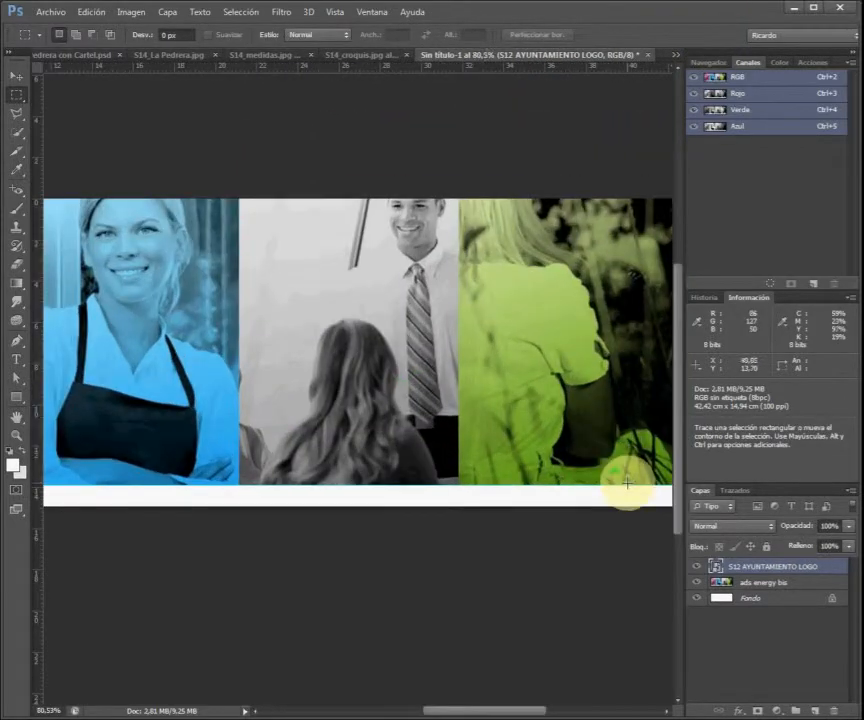
drag(620, 464, 364, 417)
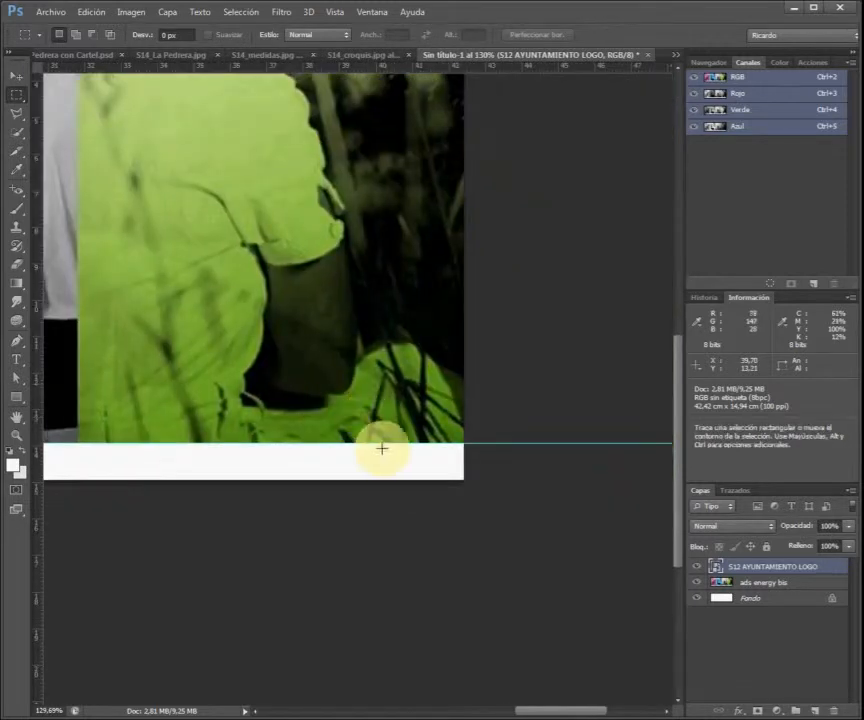
scroll(389, 448, up, 3)
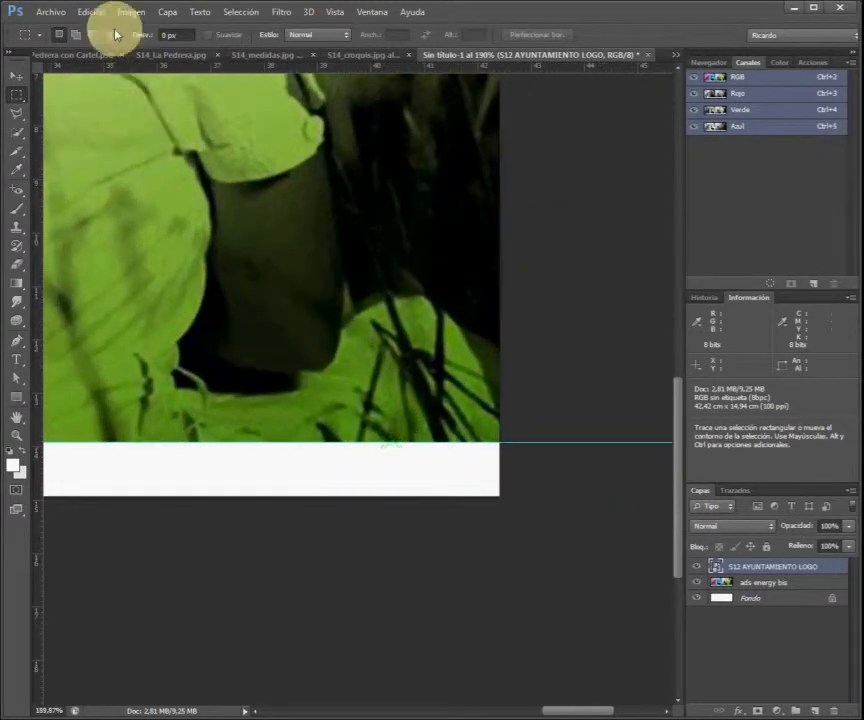
click(57, 14)
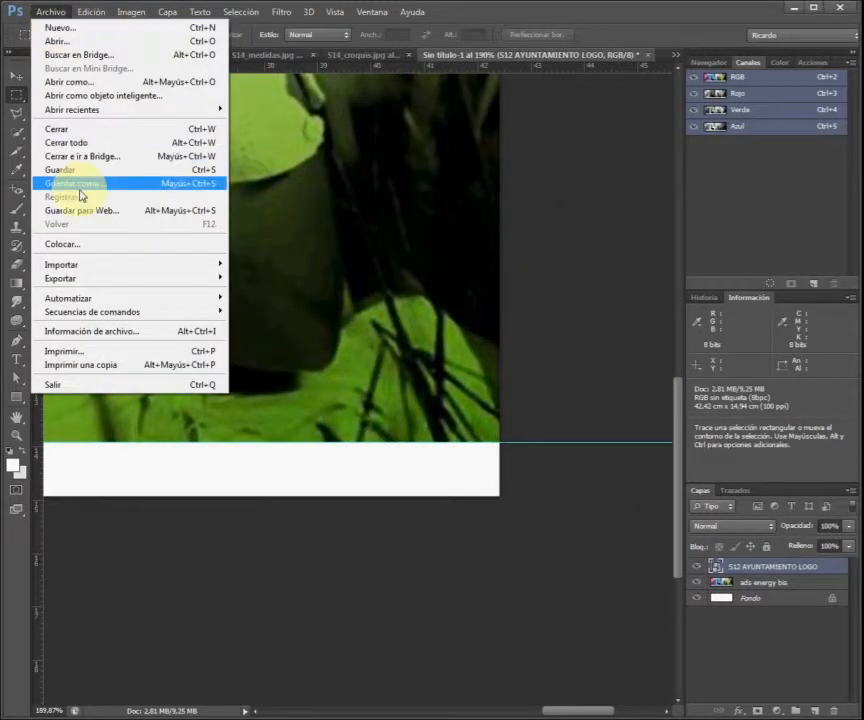
click(62, 244)
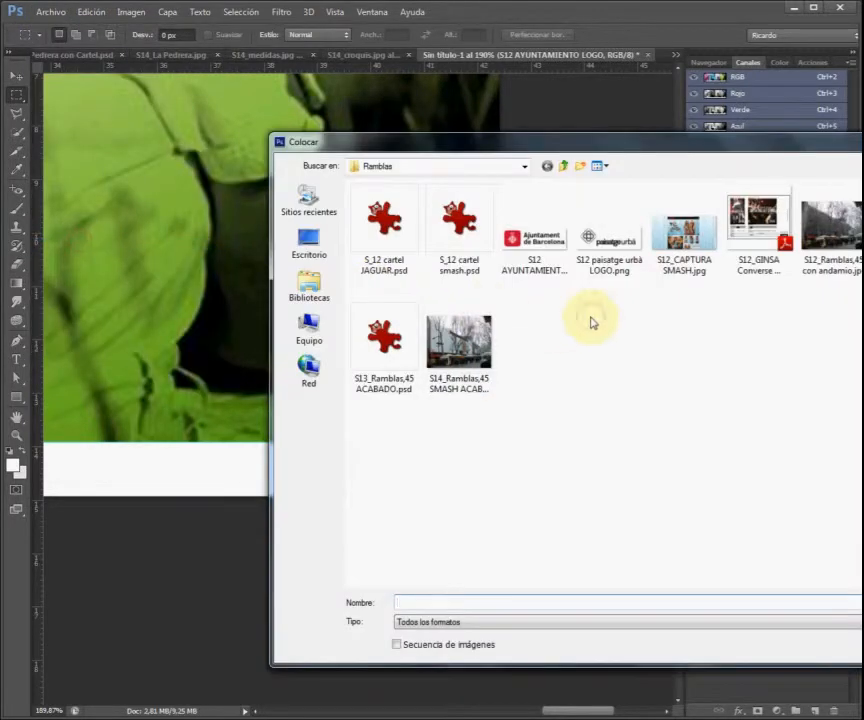
click(609, 232)
key(Return)
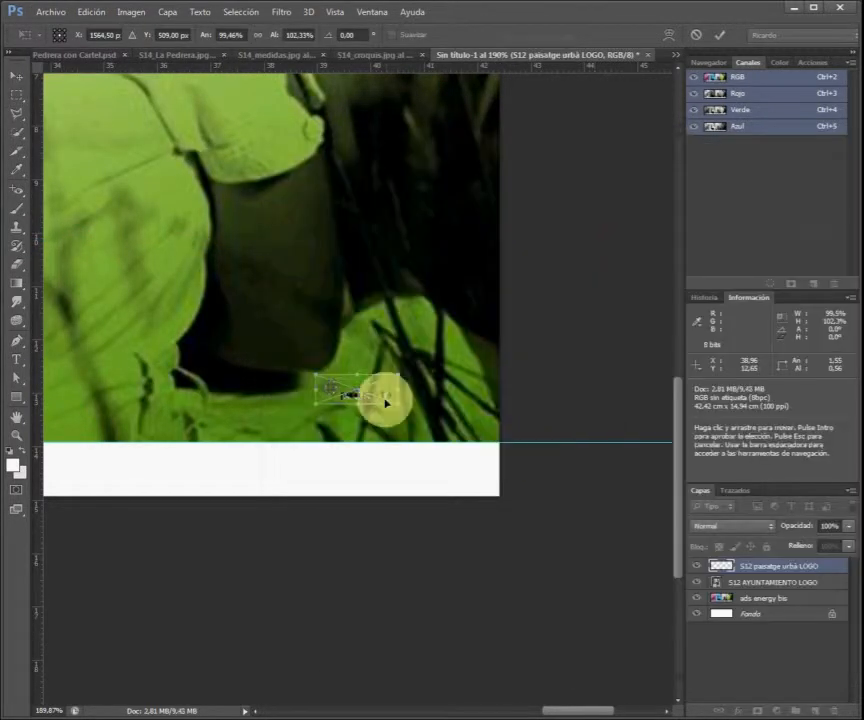
drag(359, 380, 369, 446)
click(718, 33)
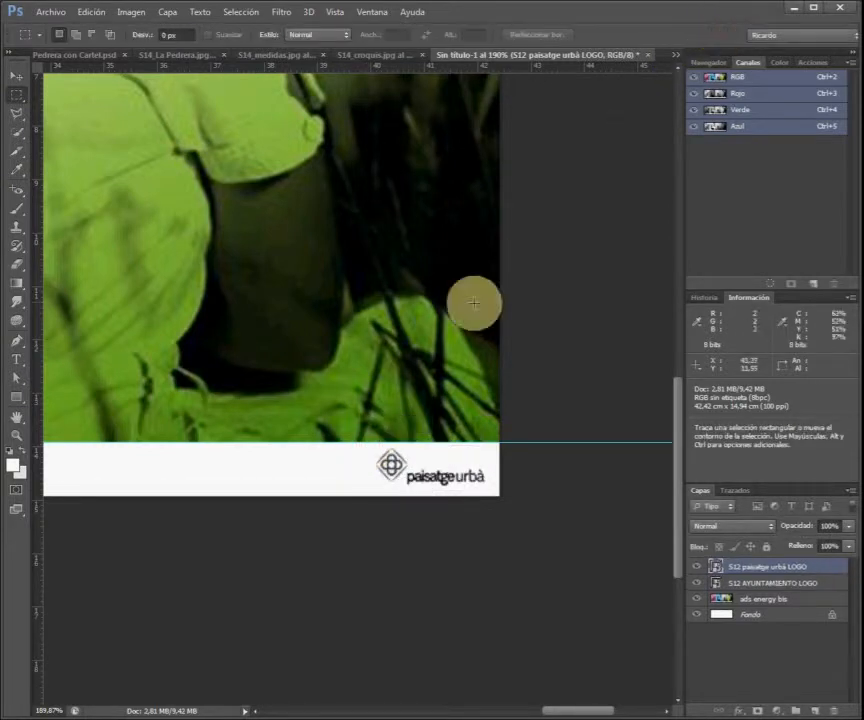
- Add the text "Col·labora en la" in 14 pt Arial beside the Ajuntament de Barcelona logo on the white strip
scroll(386, 328, down, 14)
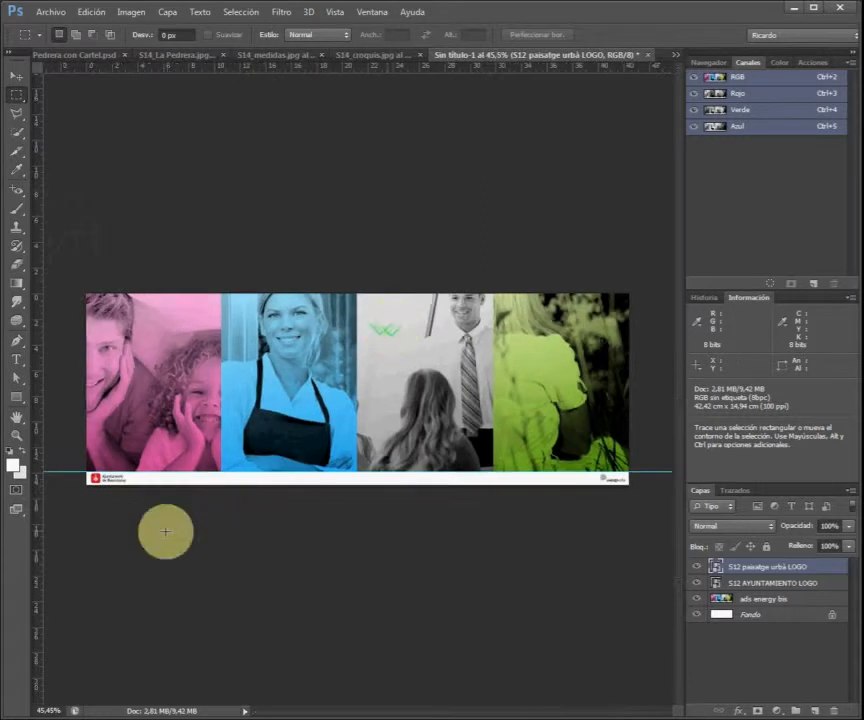
scroll(150, 518, up, 1)
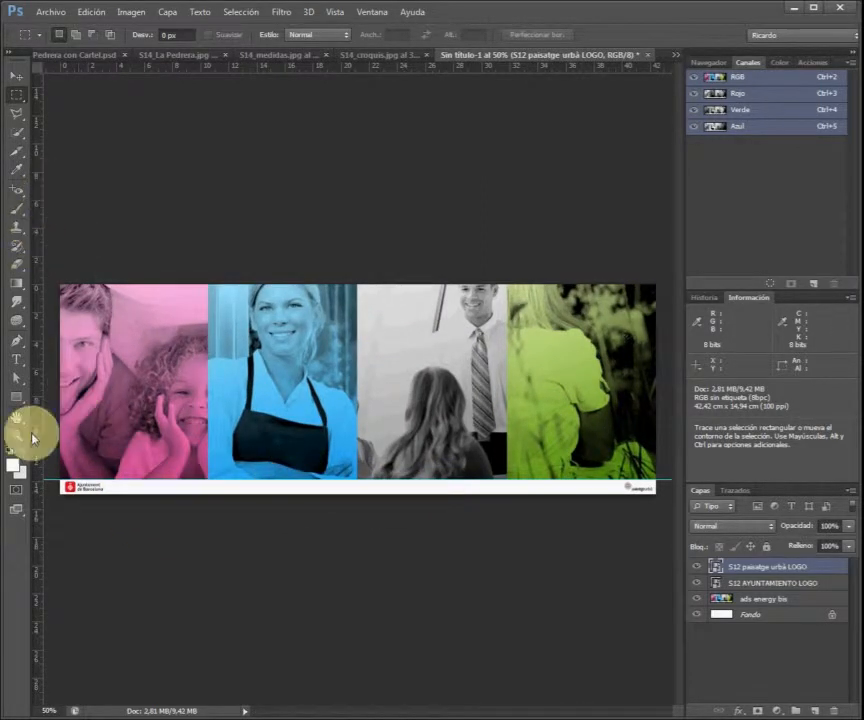
click(16, 362)
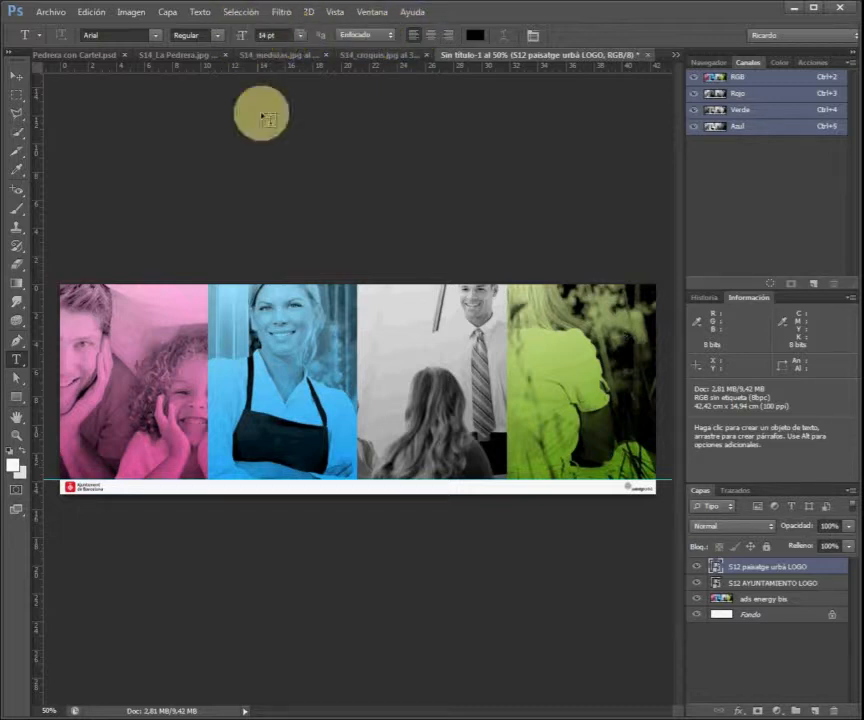
click(118, 486)
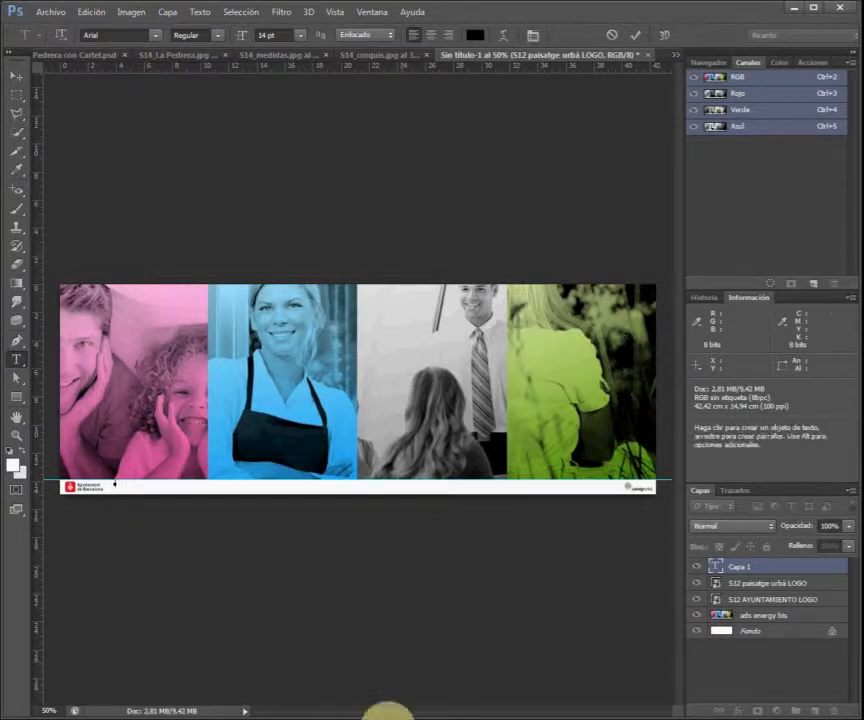
click(50, 12)
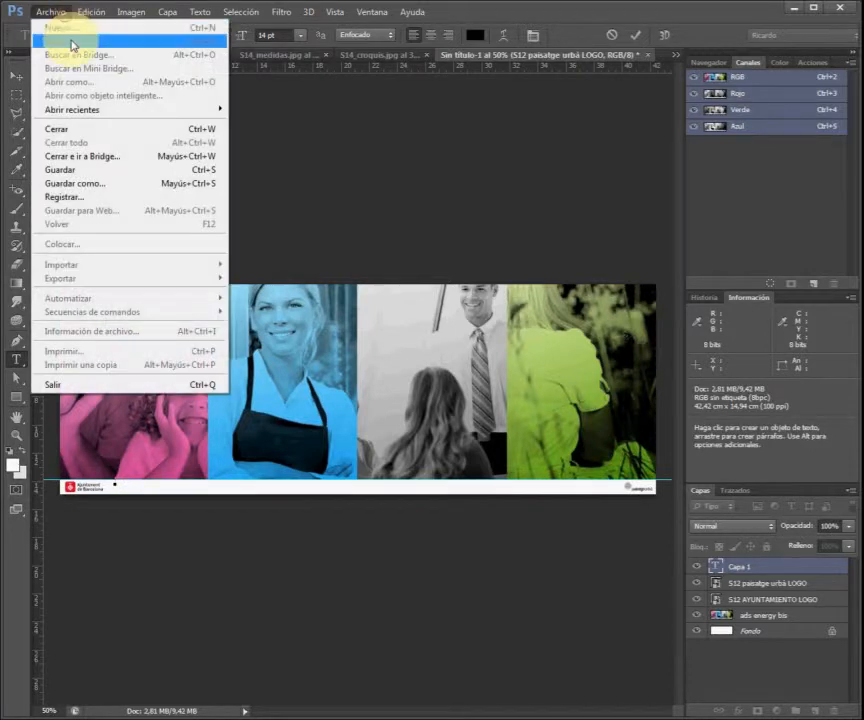
key(Escape)
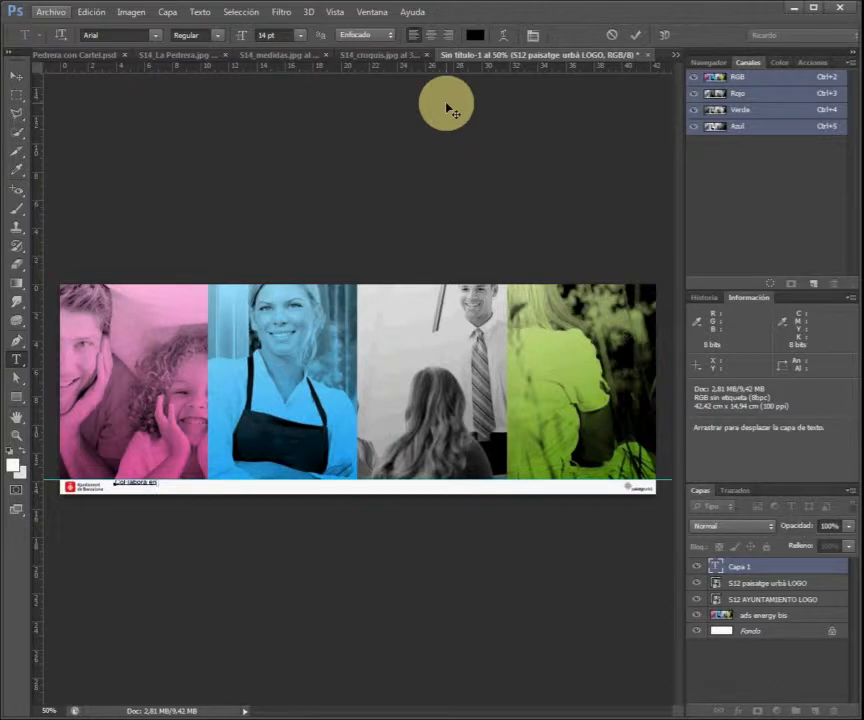
- Examine the wording of the collaboration line under the mounted banner in La Pedrera con Cartel.psd, and return to the banner document
click(66, 54)
scroll(301, 351, up, 10)
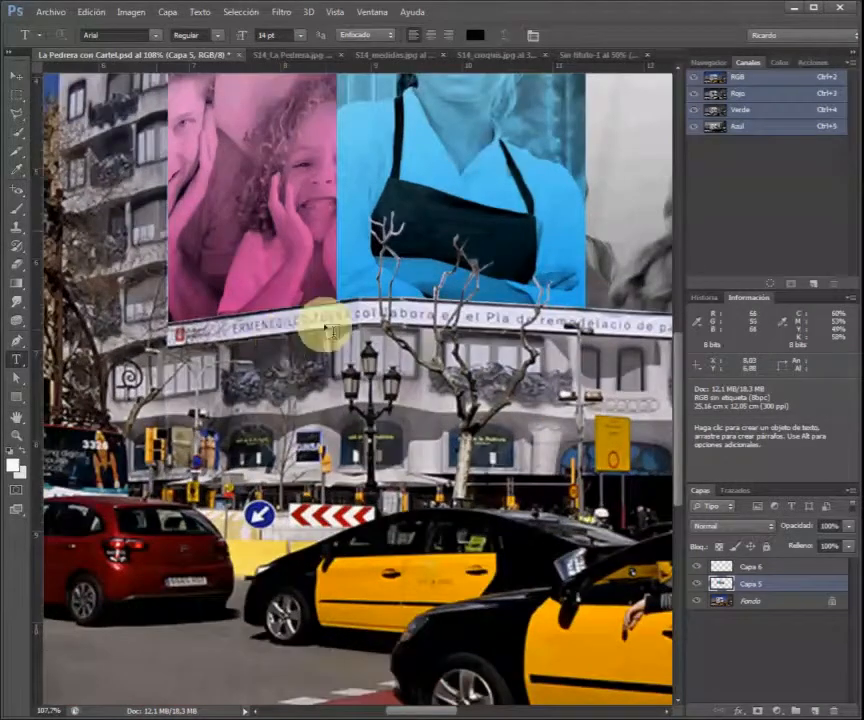
drag(505, 347, 218, 343)
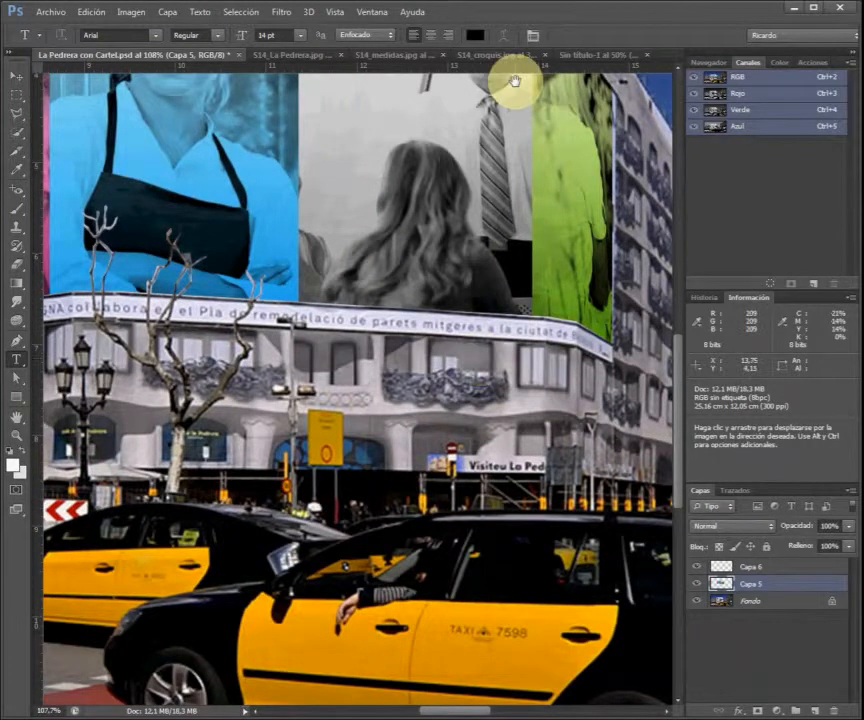
click(584, 60)
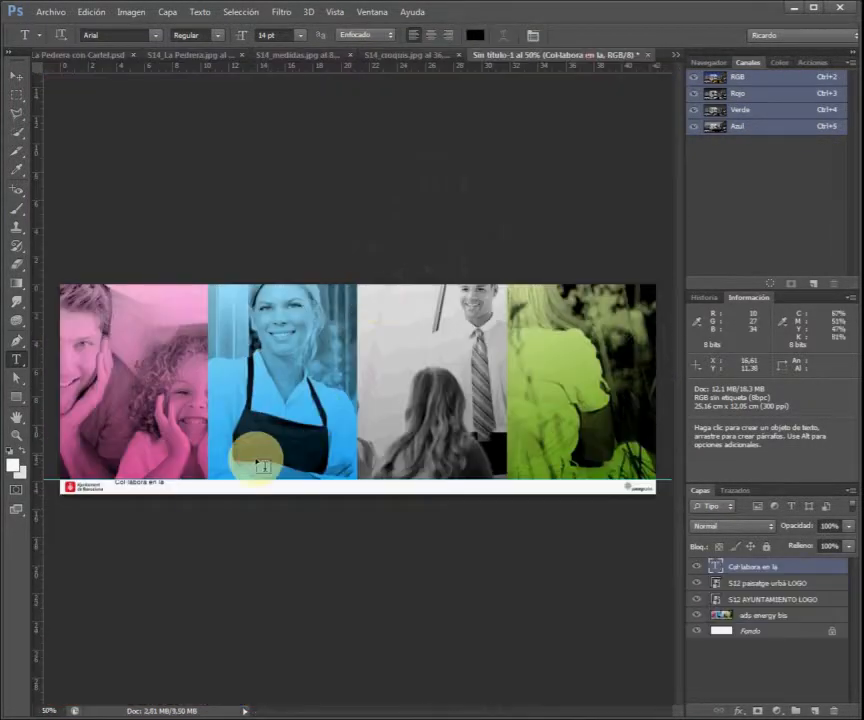
click(100, 56)
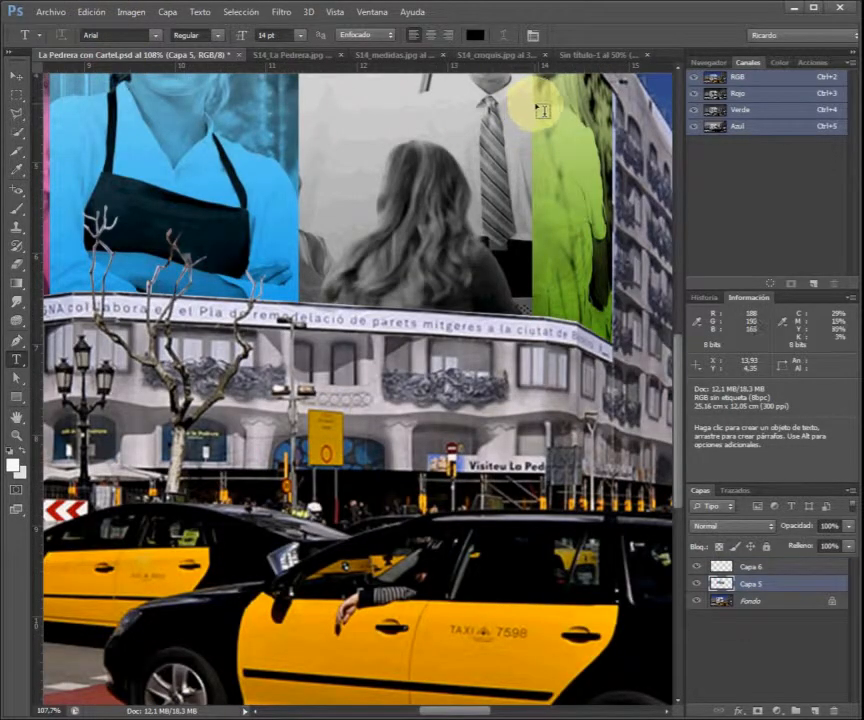
click(602, 55)
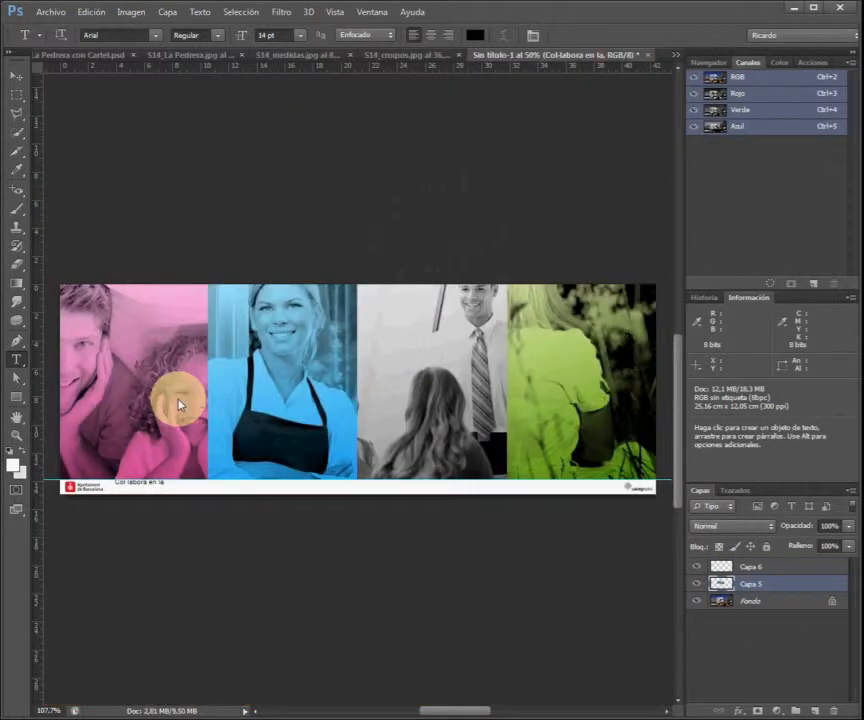
- Edit the strip's text to read "Col·labora en el Pla de remodelació de", and recheck the wording in La Pedrera con Cartel.psd
click(166, 487)
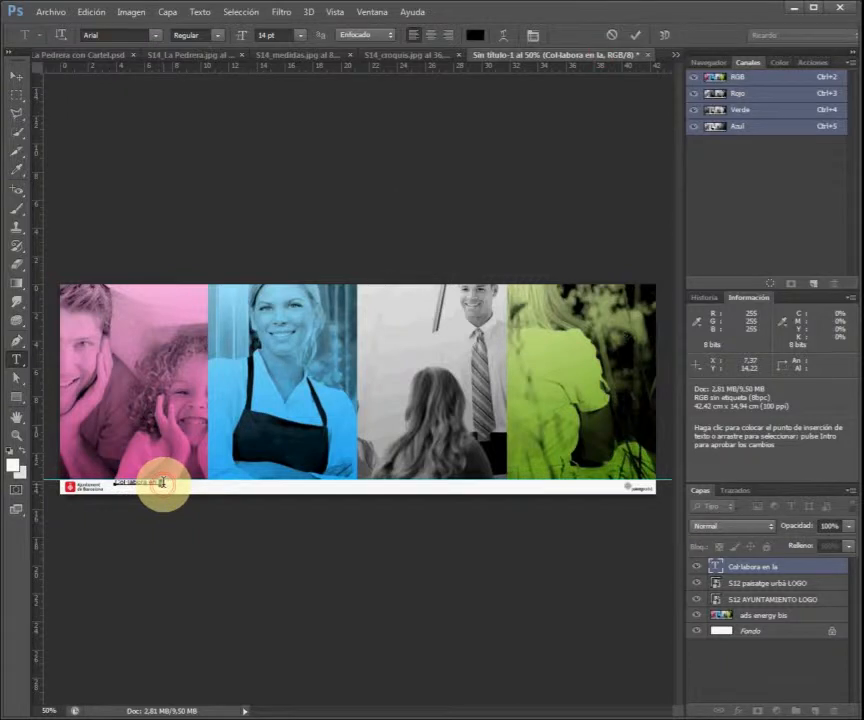
scroll(163, 484, up, 10)
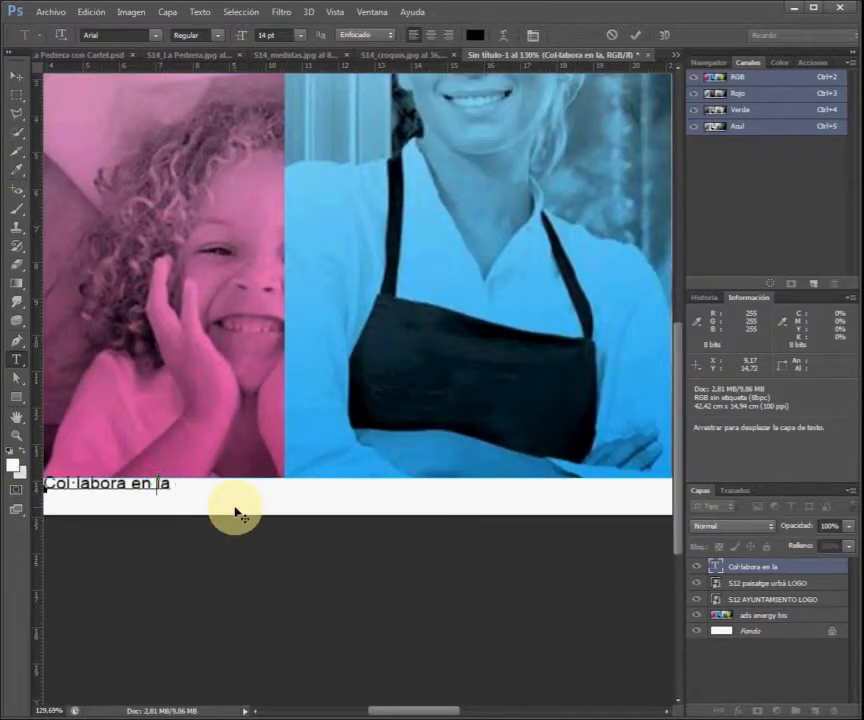
text(el Pla de remodelació de)
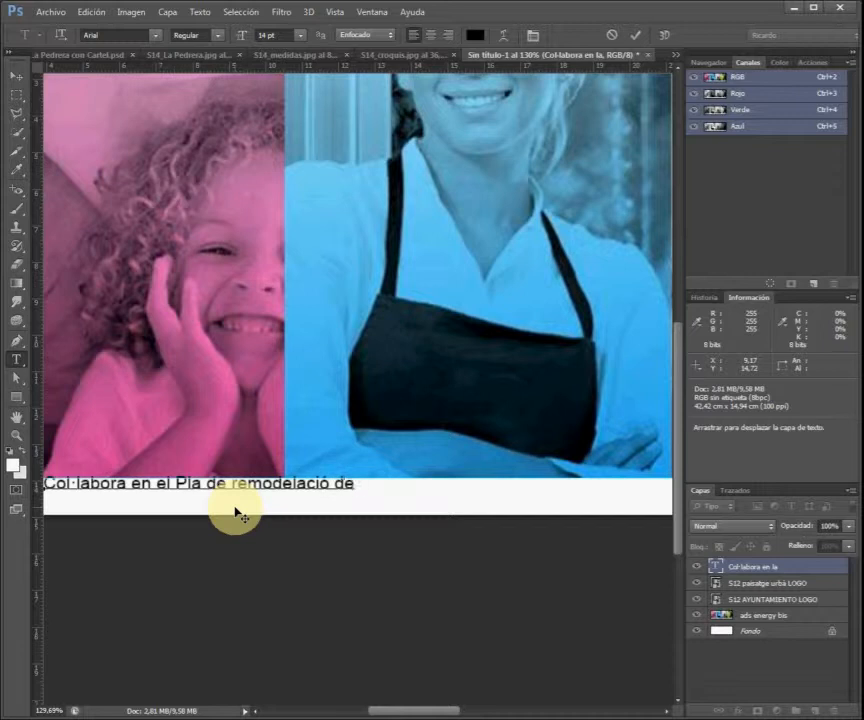
text(P)
click(75, 53)
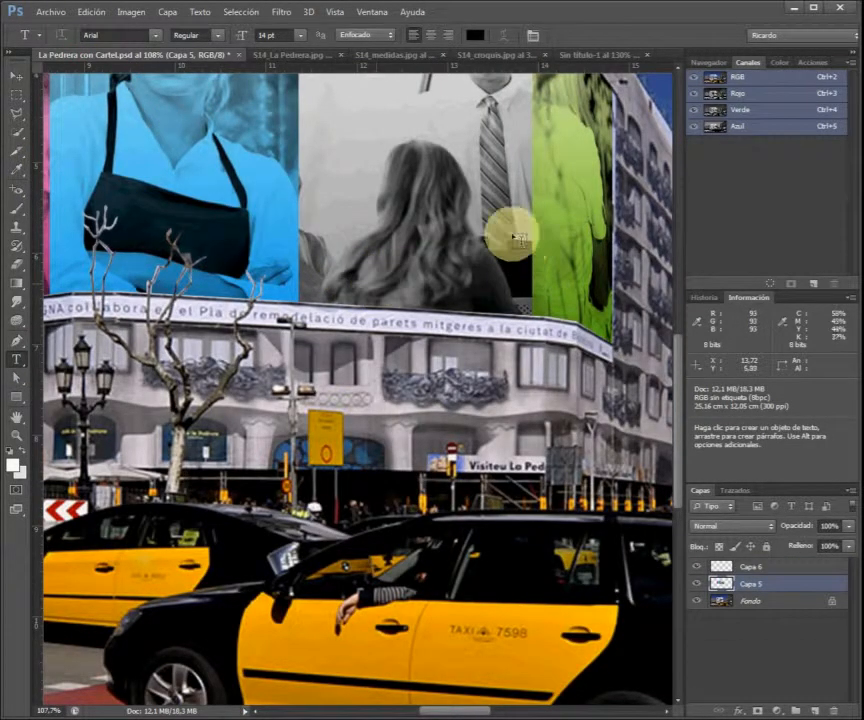
click(581, 61)
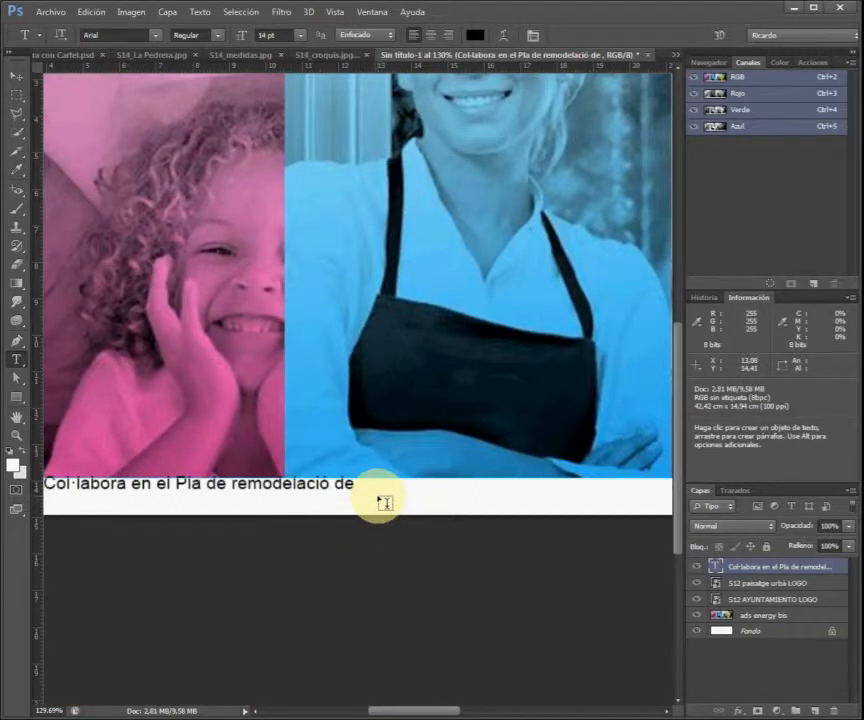
- Complete the strip's text so it reads "Col·labora en el Pla de remodelació de parets mitgeres a la ciutat de Barcelona"
key(p)
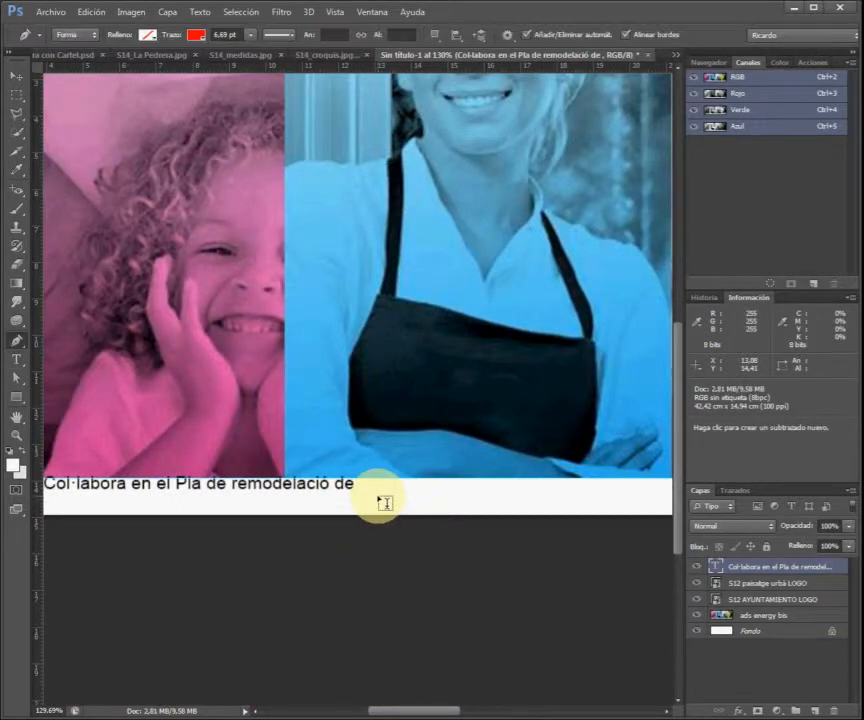
click(16, 359)
click(357, 481)
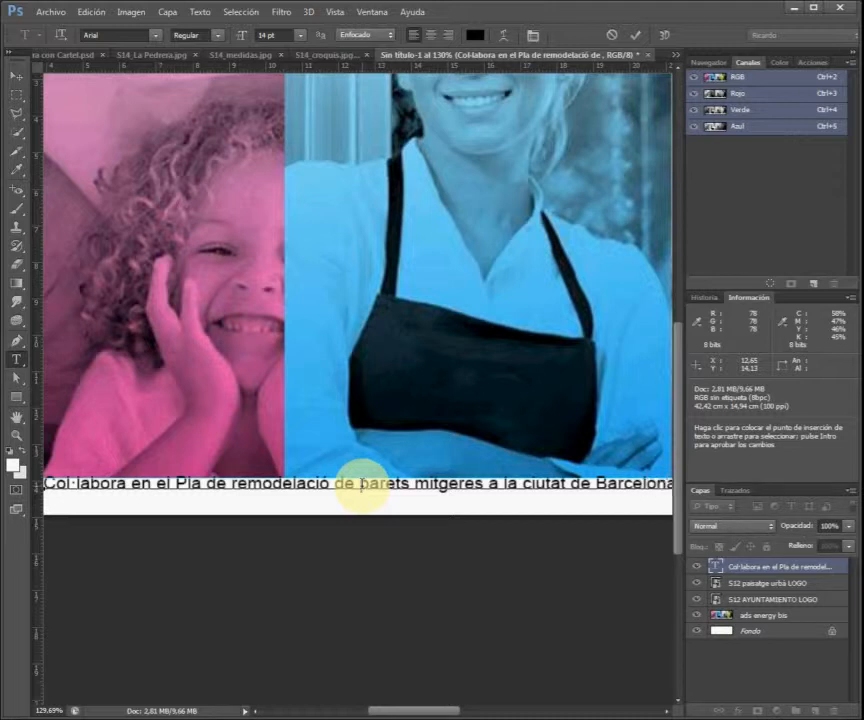
click(634, 34)
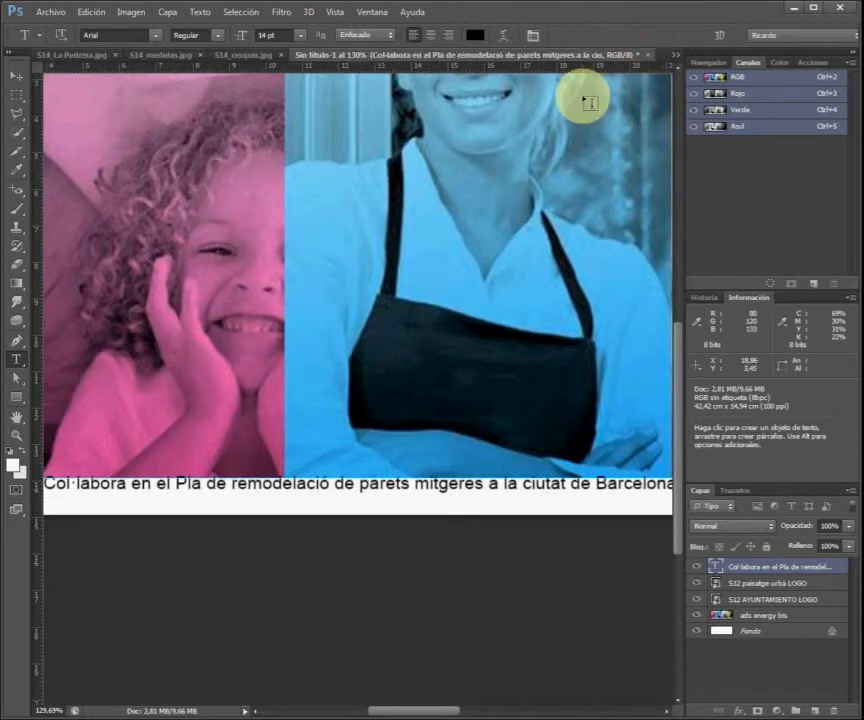
- Check the advertiser's name among the files in the pedrera folder, opening none of them
click(42, 12)
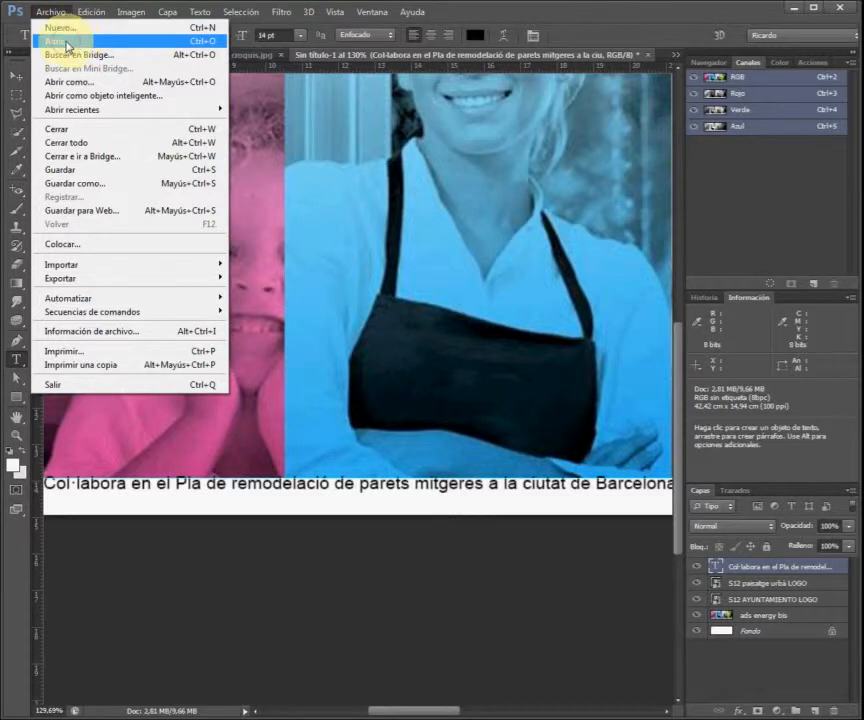
click(60, 41)
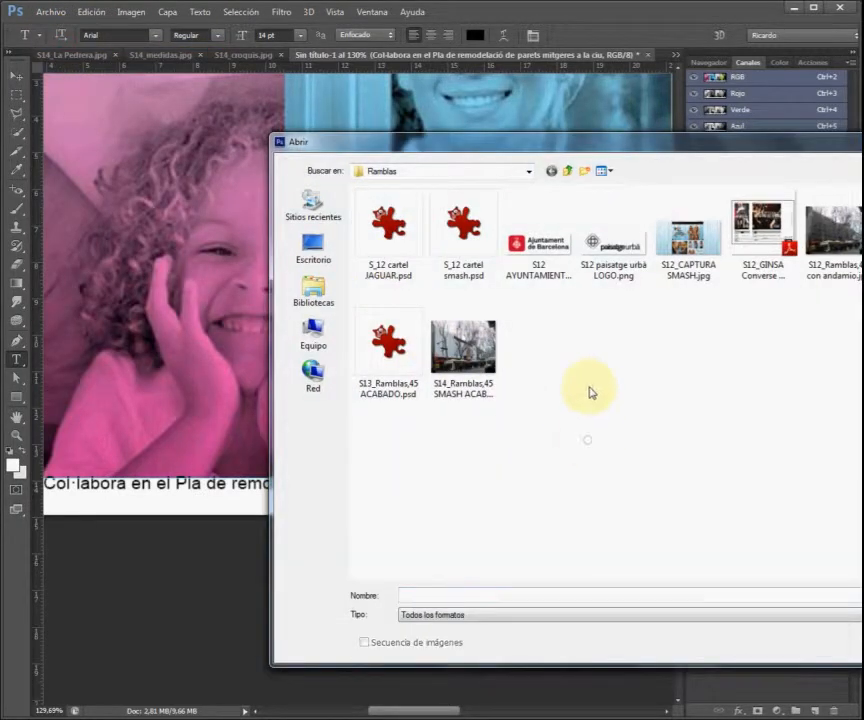
click(567, 171)
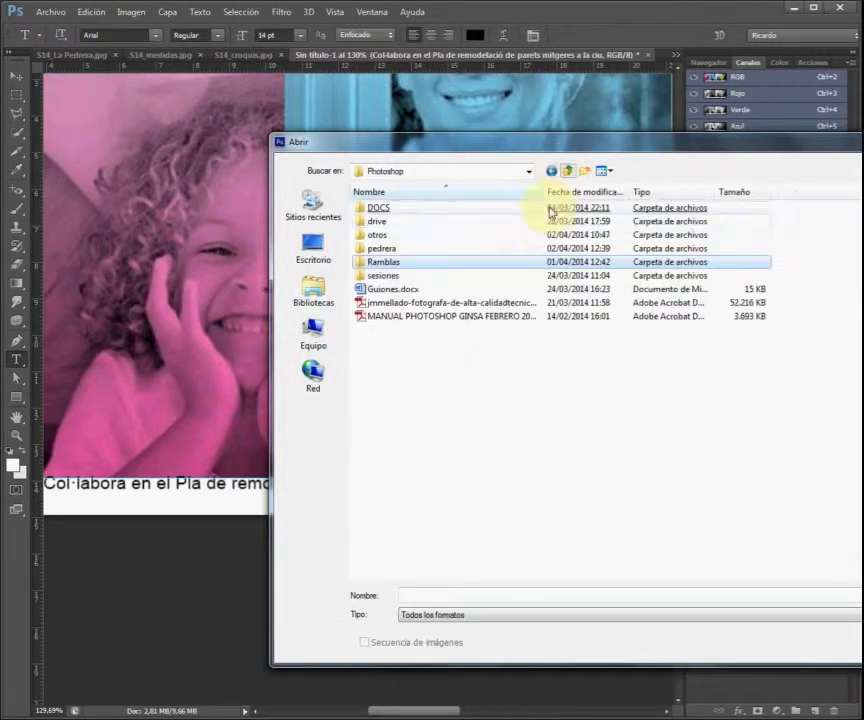
double_click(395, 250)
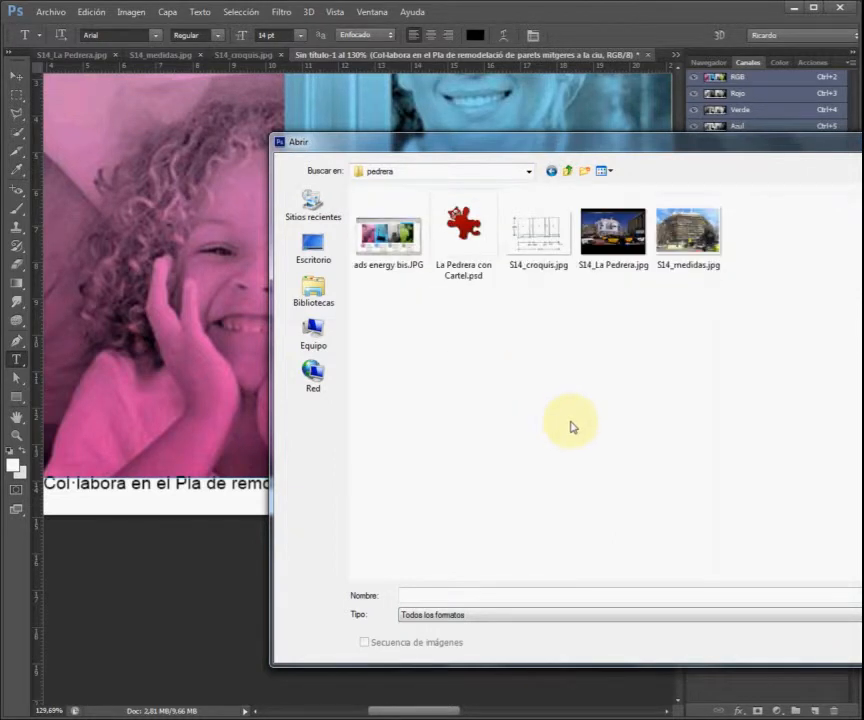
key(Escape)
- Insert "ADS Energy " at the start of the collaboration line on the white strip
scroll(530, 495, down, 5)
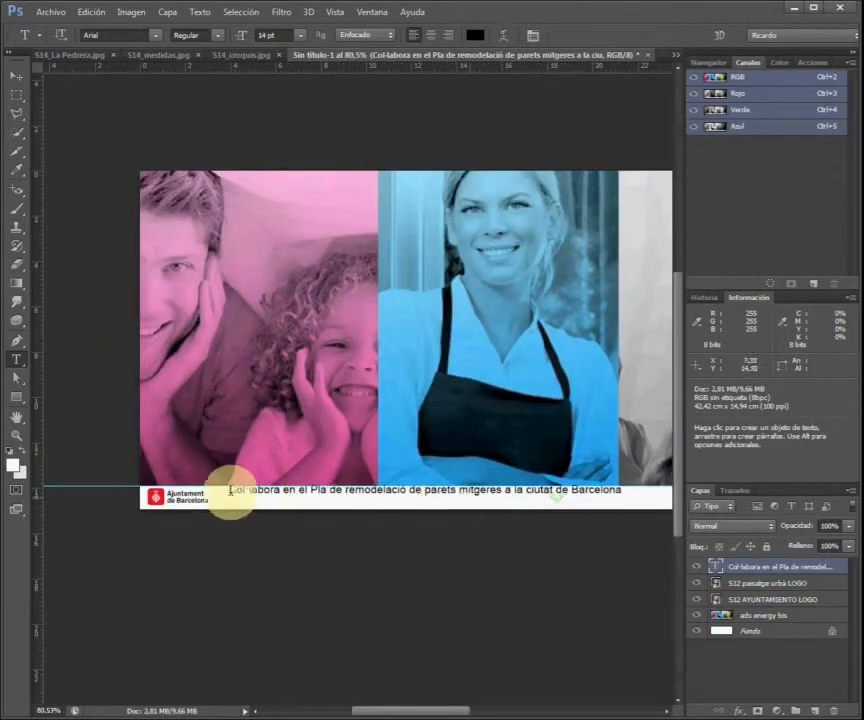
scroll(230, 490, up, 3)
text(ADS En)
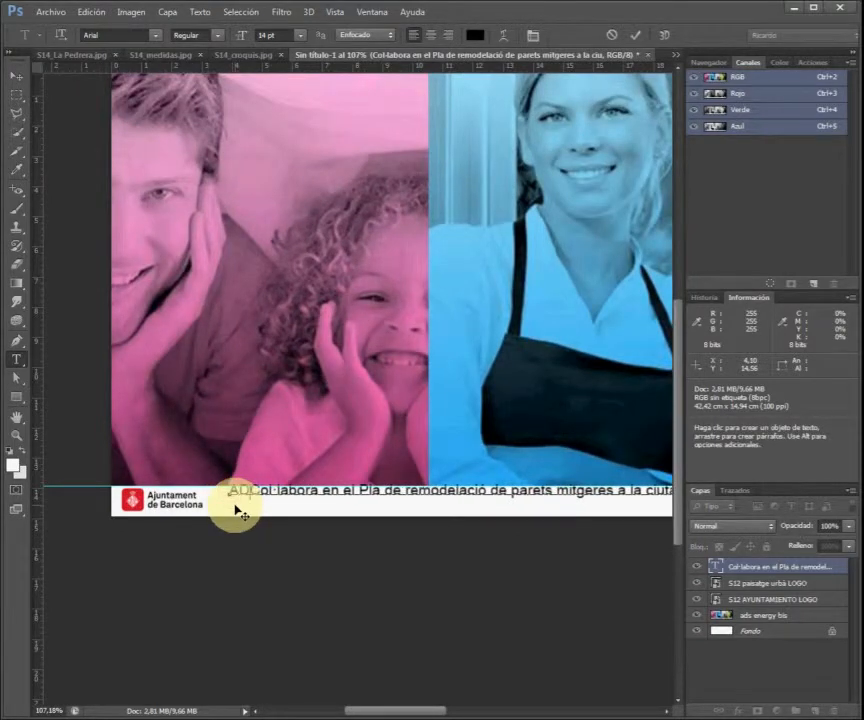
text(er)
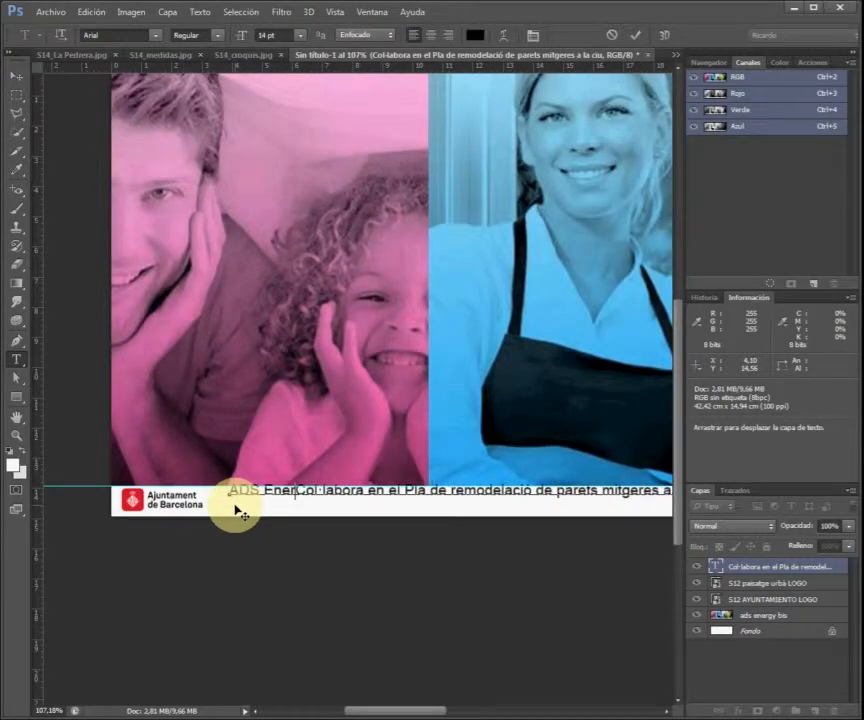
text(gy)
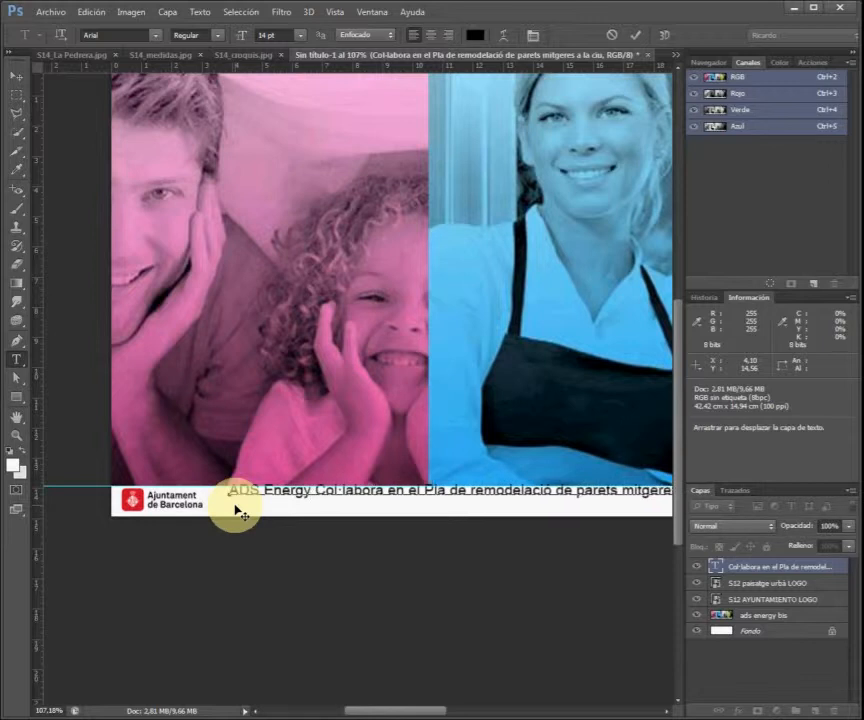
- Enlarge the whole collaboration line to 18 pt and centre it between the two logos on the white strip
scroll(360, 550, down, 4)
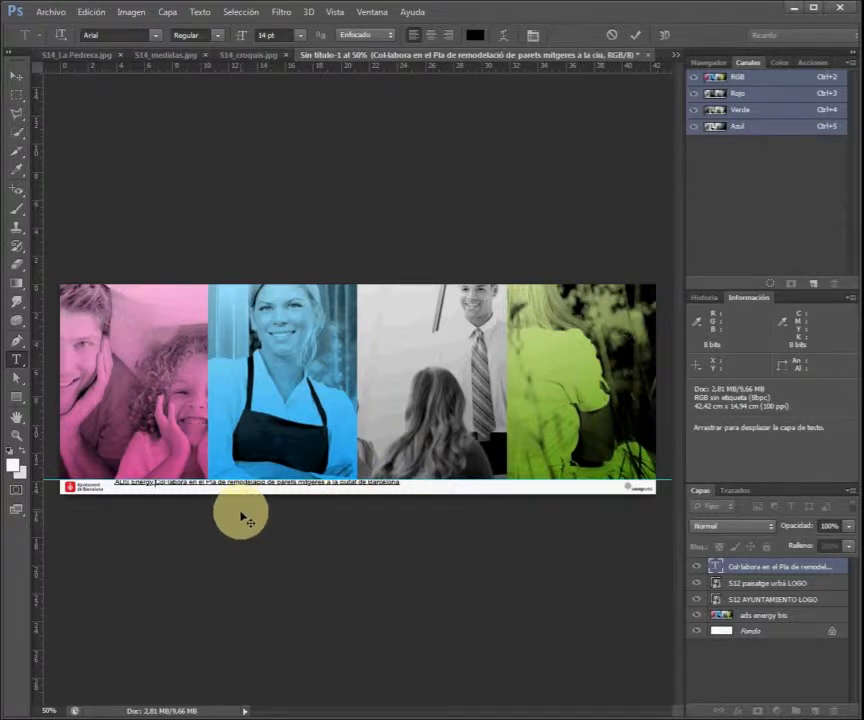
mouse_move(242, 517)
mouse_down()
mouse_move(241, 530)
mouse_move(237, 521)
mouse_up()
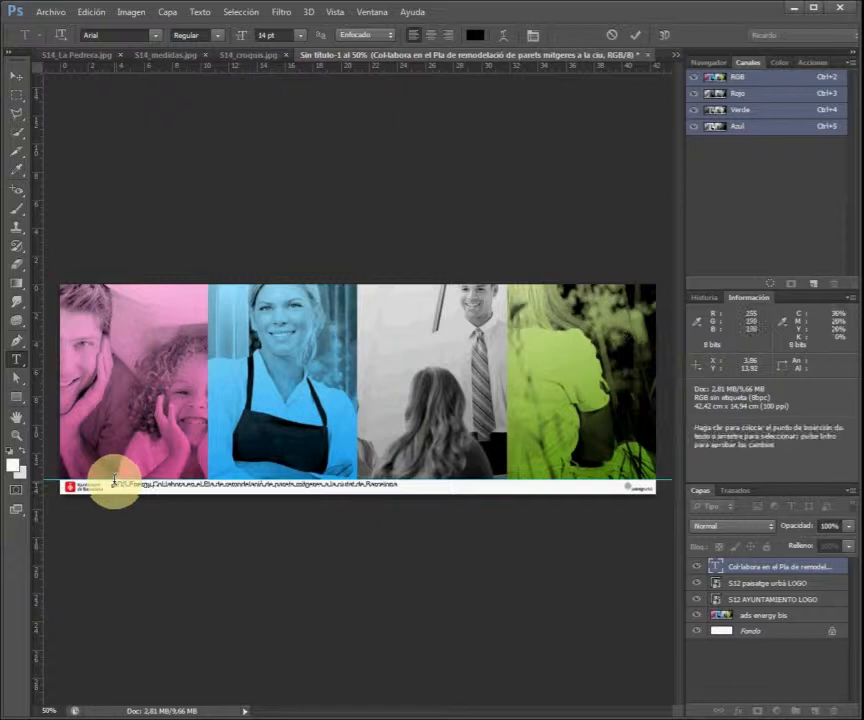
drag(113, 483, 409, 481)
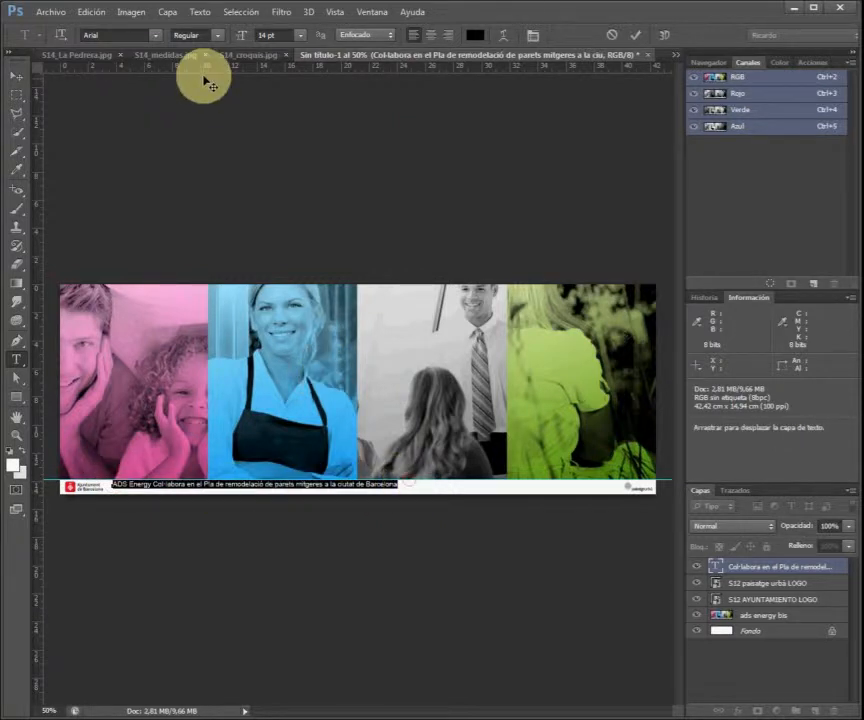
click(299, 35)
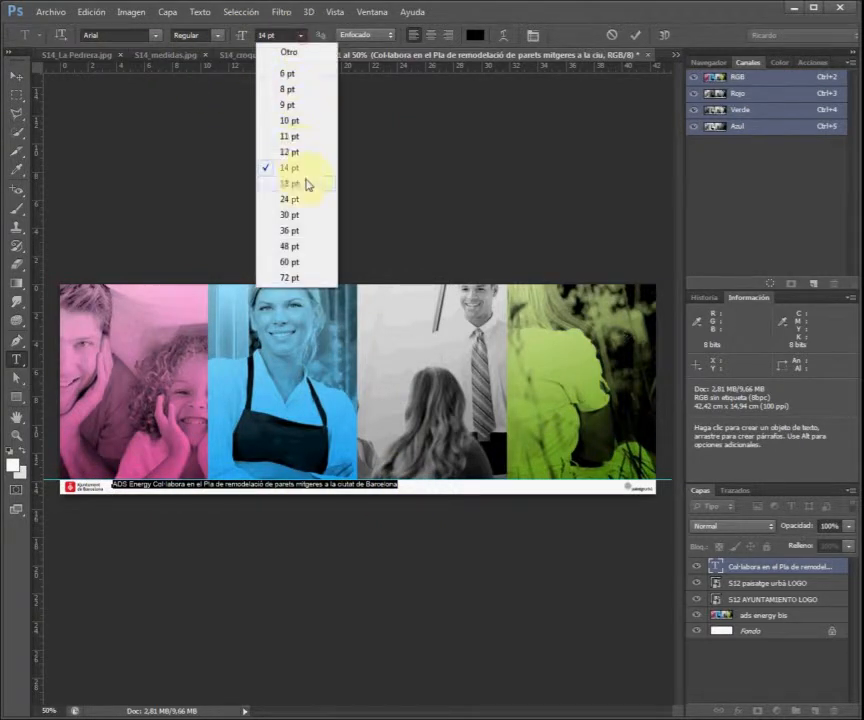
click(296, 185)
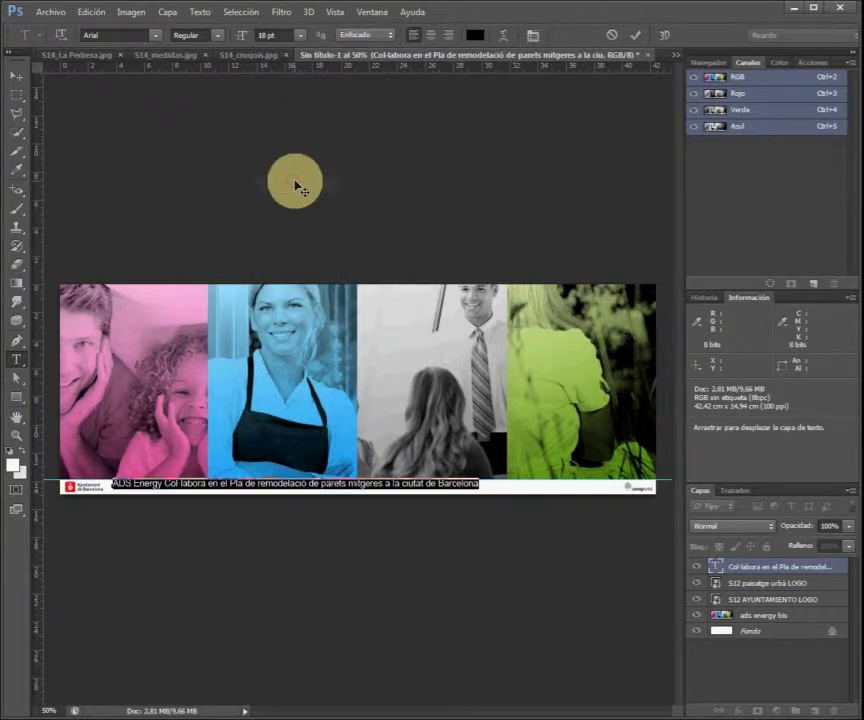
click(643, 42)
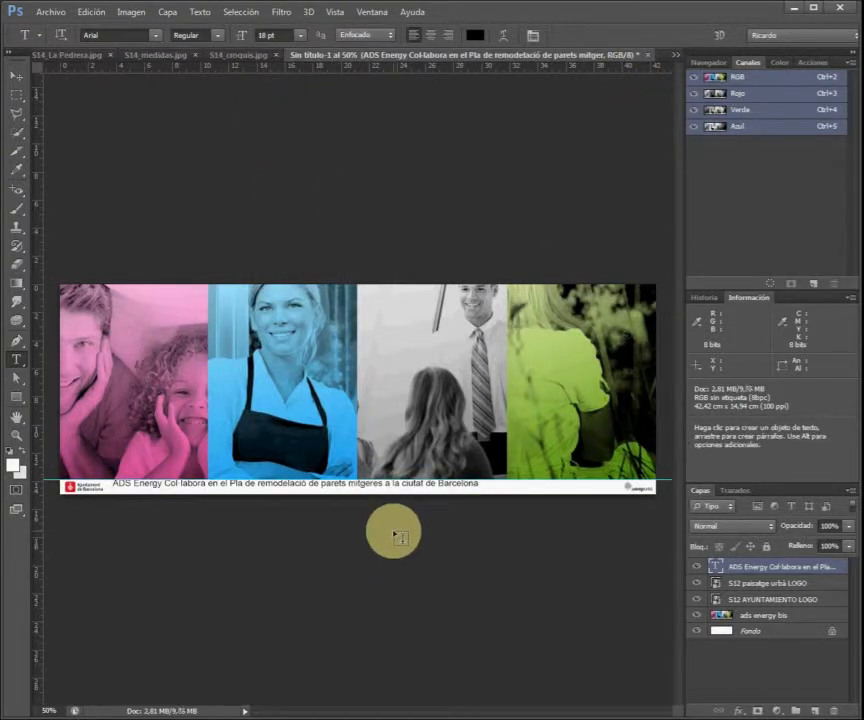
key(v)
drag(391, 536, 437, 537)
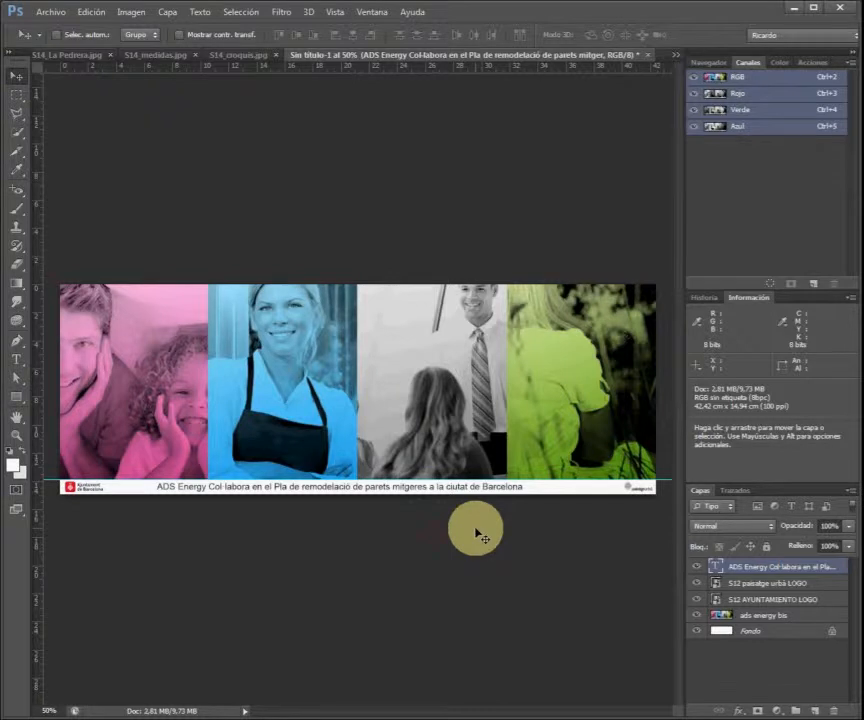
scroll(476, 535, down, 1)
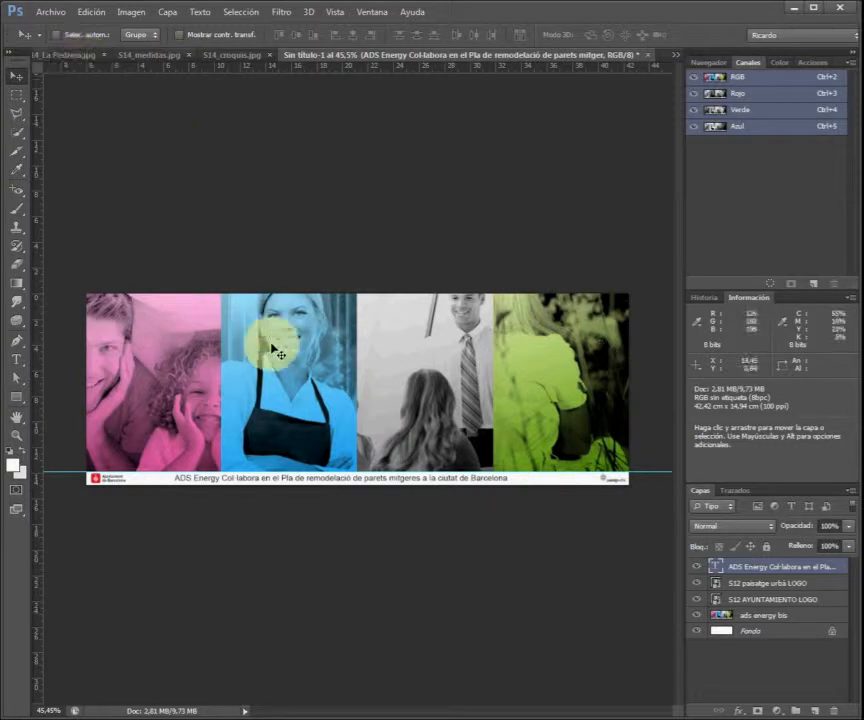
- Close S14_medidas.jpg and bring up S14_croquis.jpg to read the positions of the banner's divisions
click(222, 55)
click(195, 55)
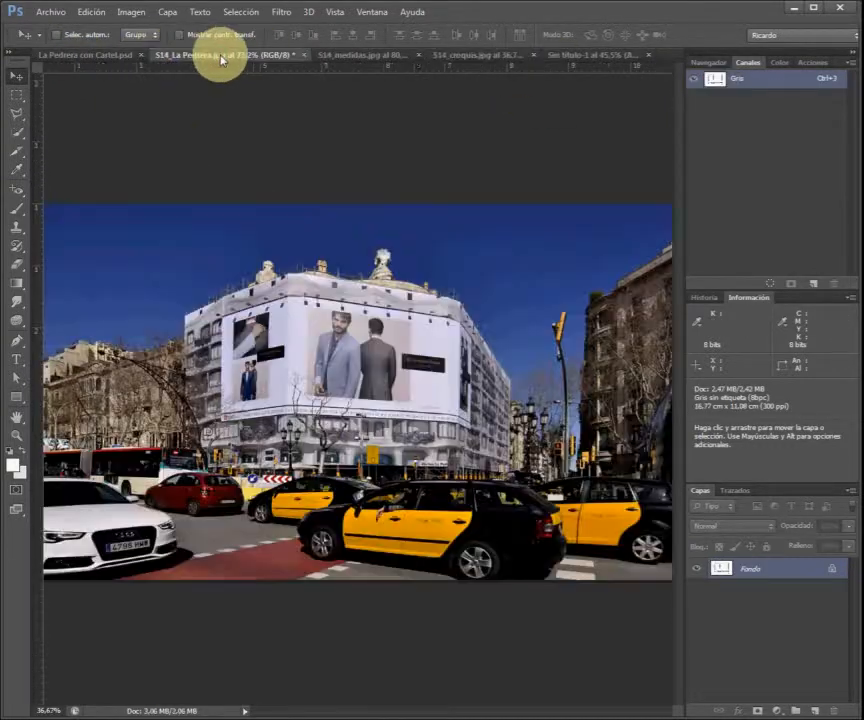
click(345, 56)
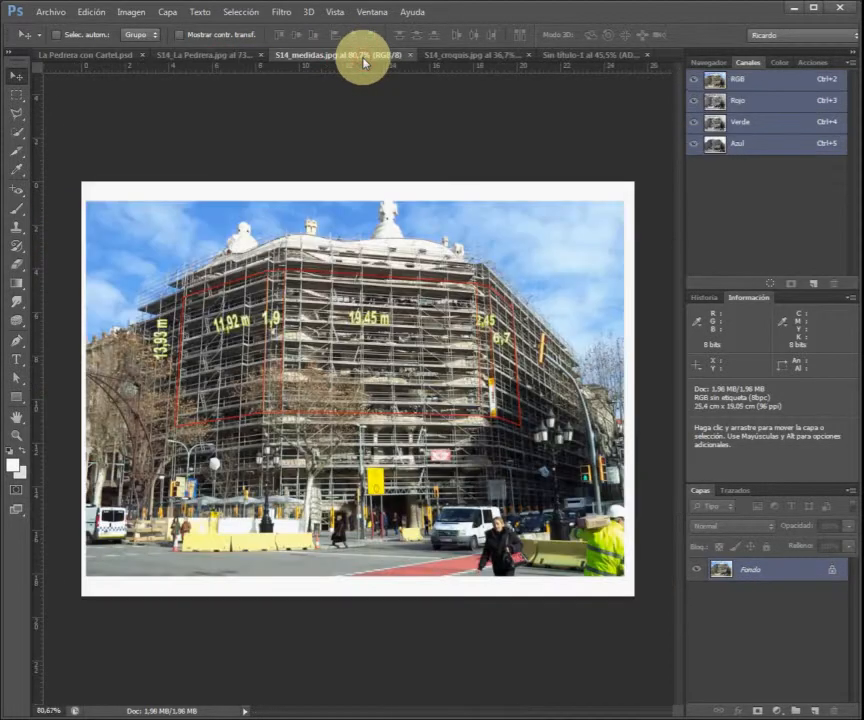
click(411, 56)
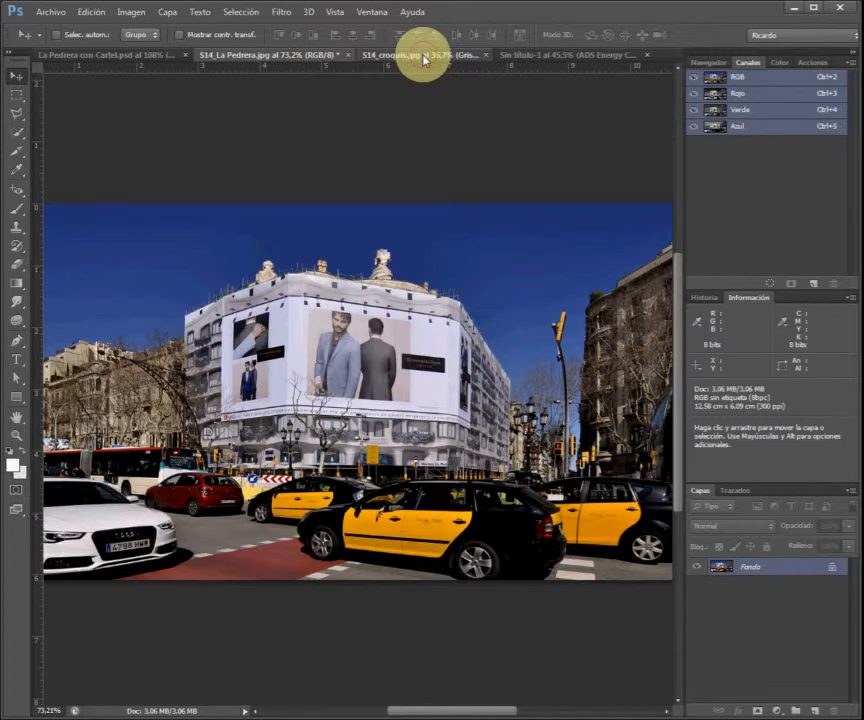
click(424, 54)
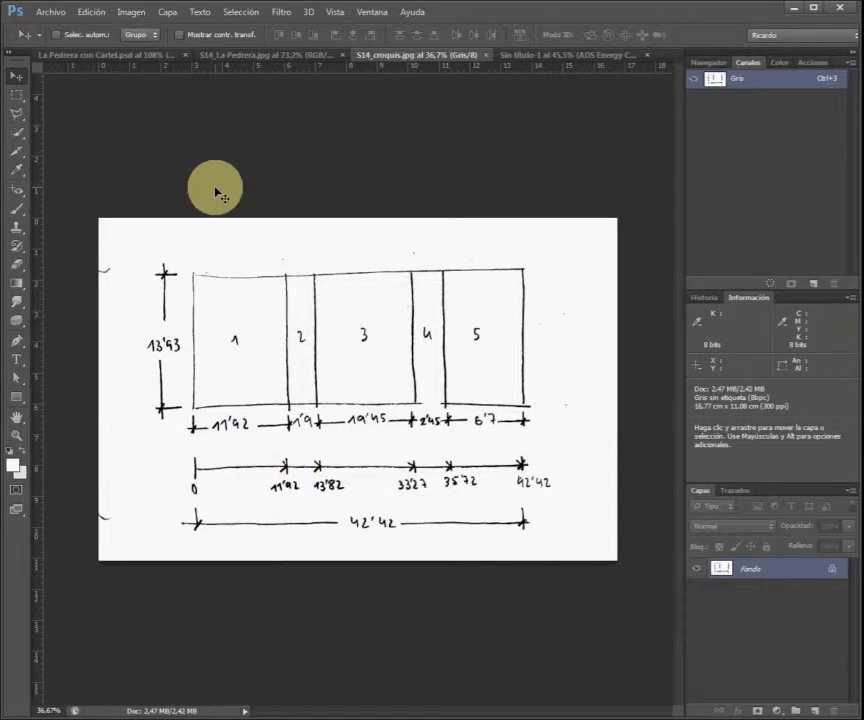
- Add a vertical guide at 11,92 cm in the banner document for the first division
click(554, 54)
click(334, 12)
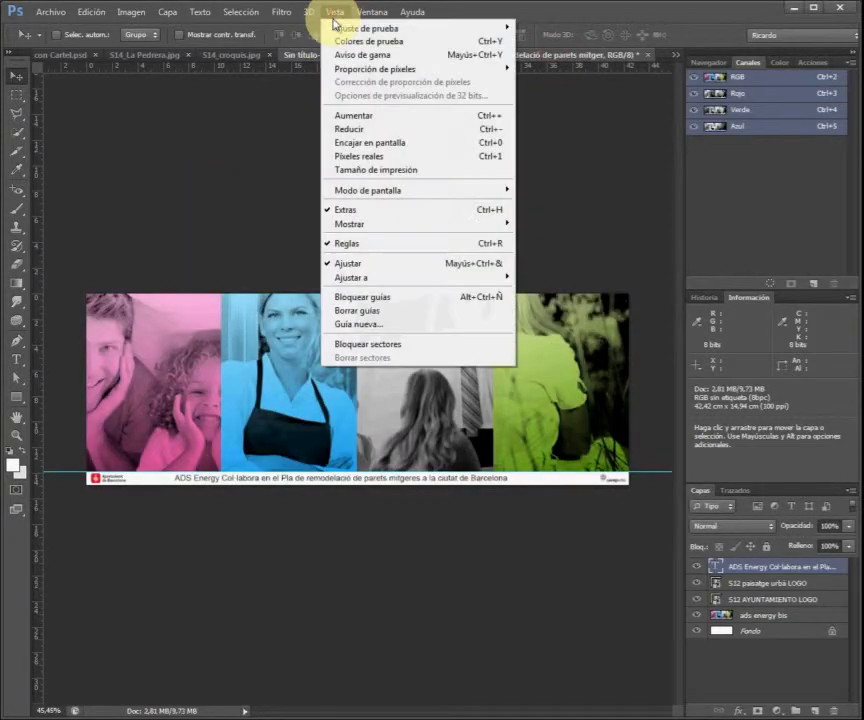
click(363, 324)
click(70, 146)
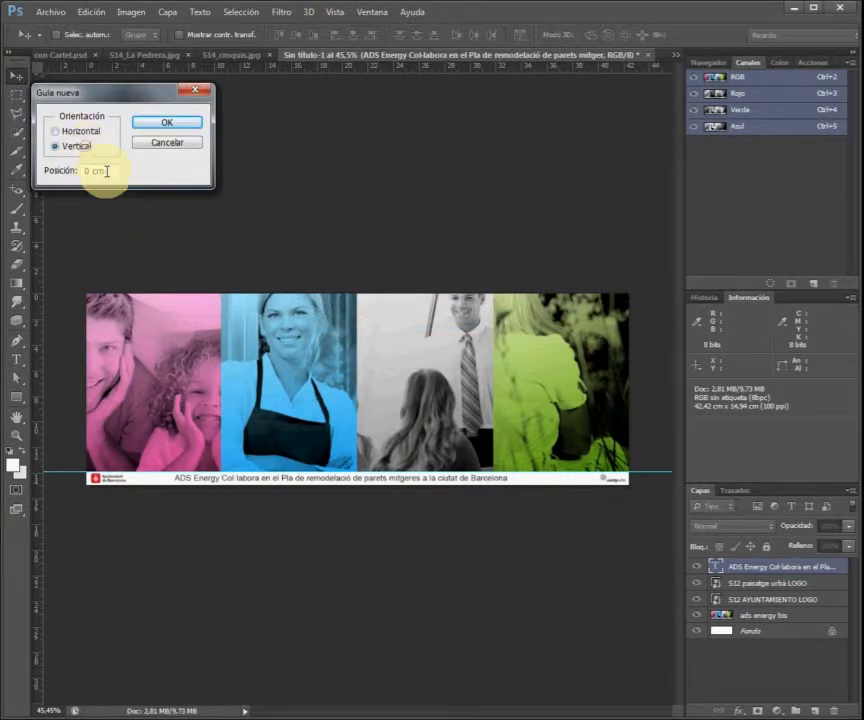
text(11,9)
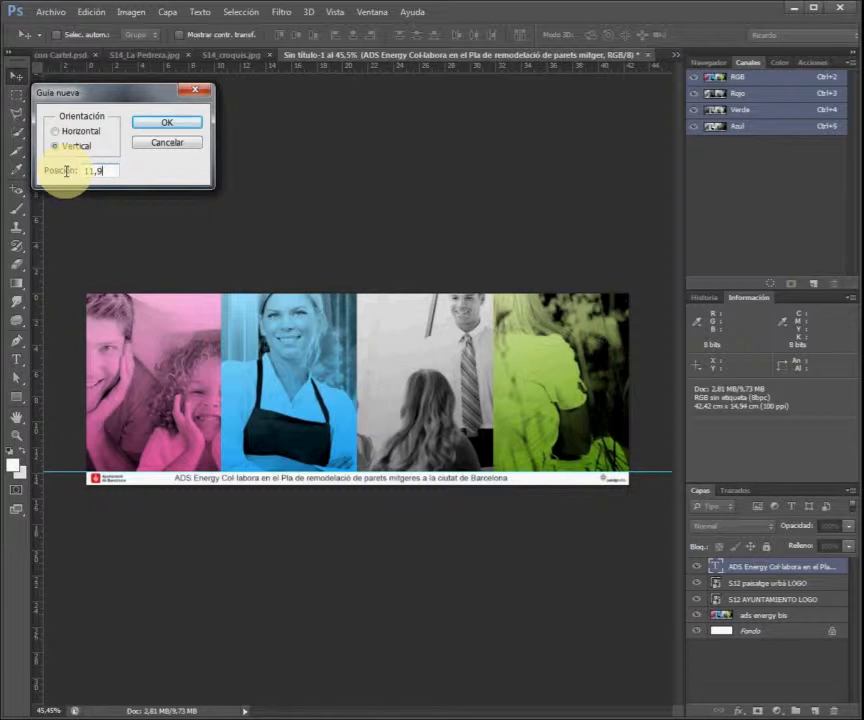
text(2)
click(180, 122)
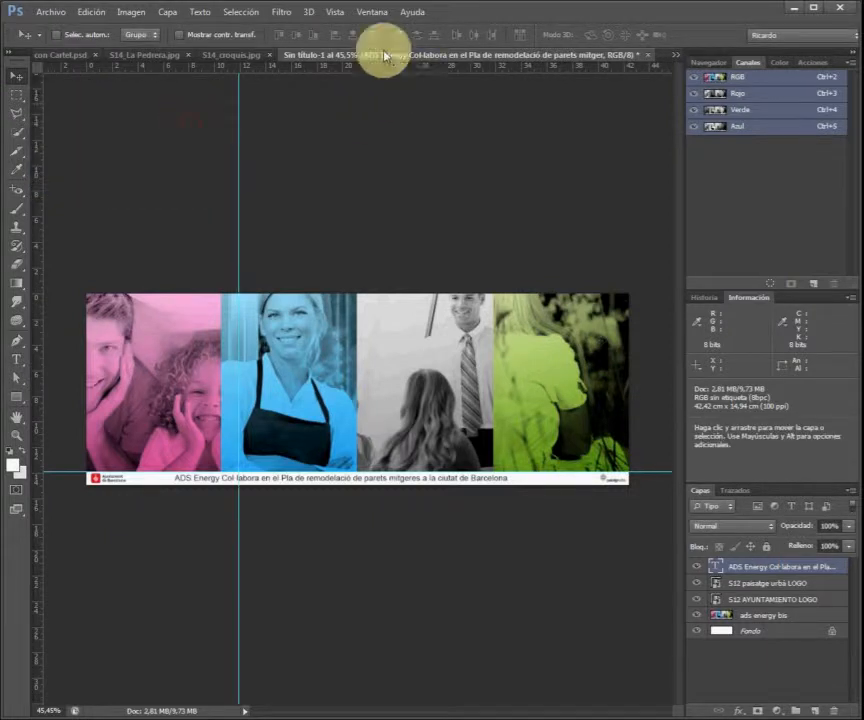
- Check the second division's position in S14_croquis.jpg and add a vertical guide at 13,82 cm in the banner document
click(231, 55)
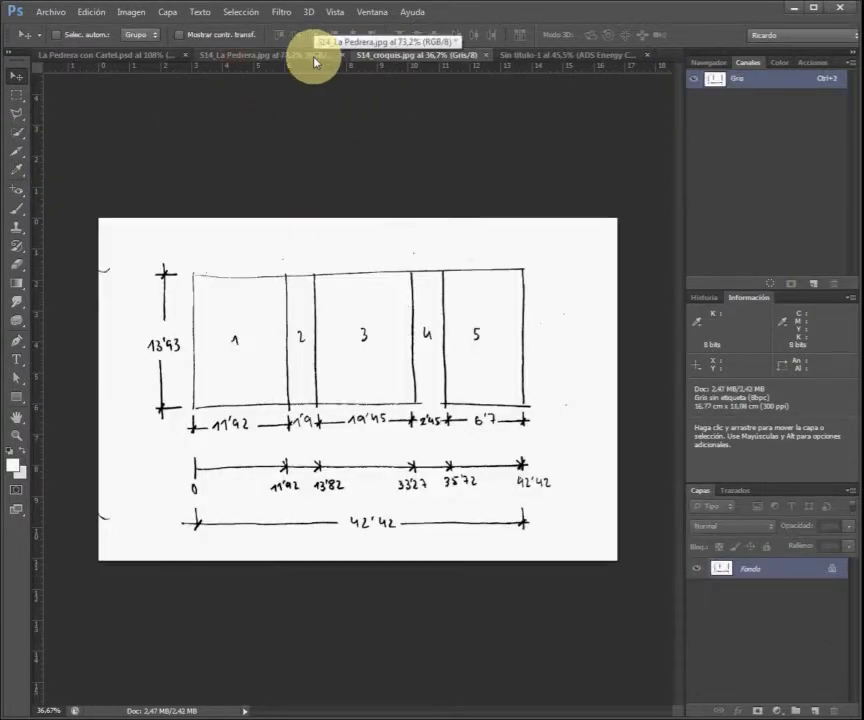
click(555, 55)
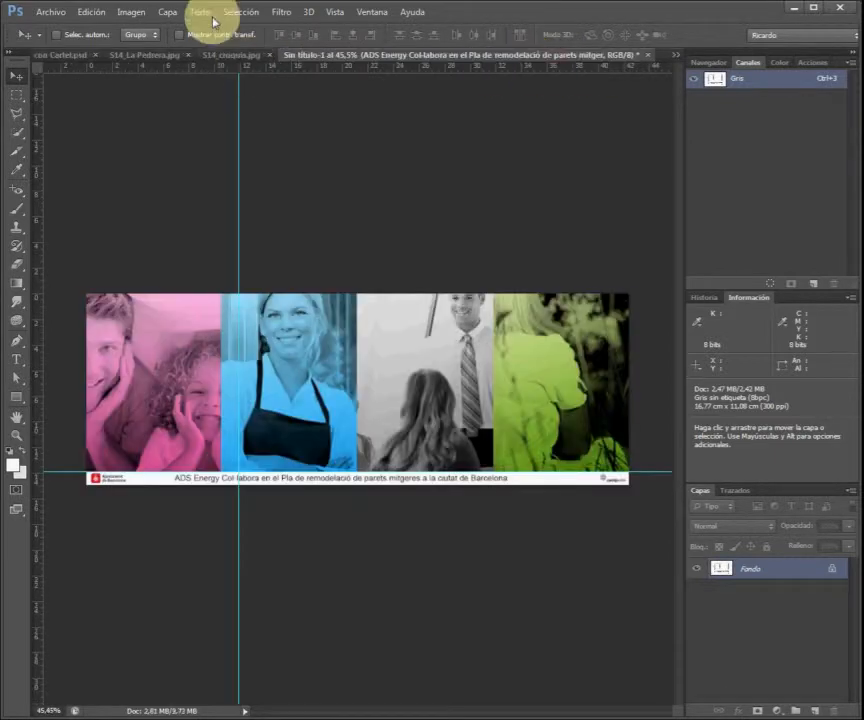
click(334, 12)
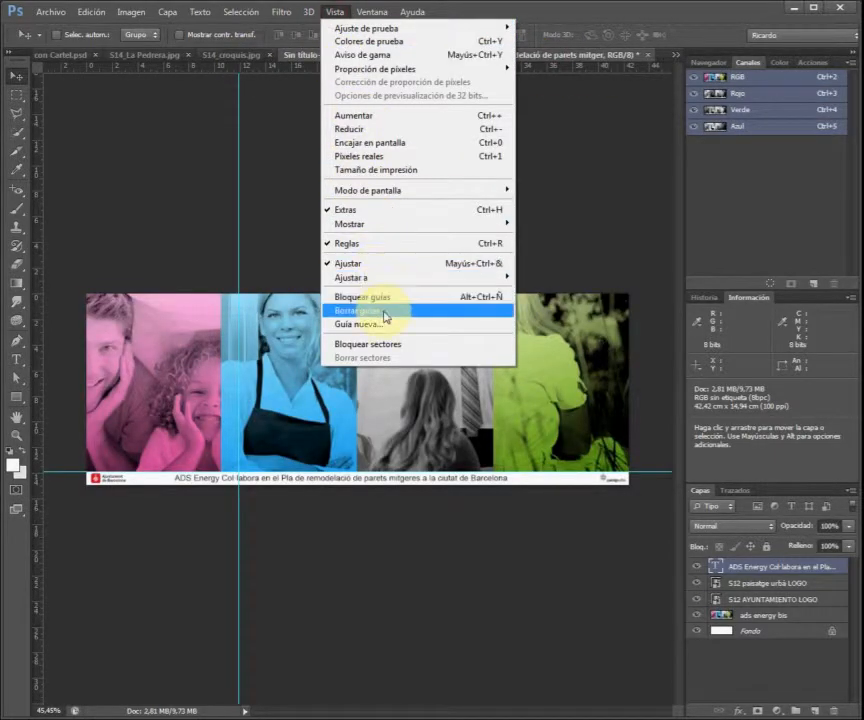
click(386, 324)
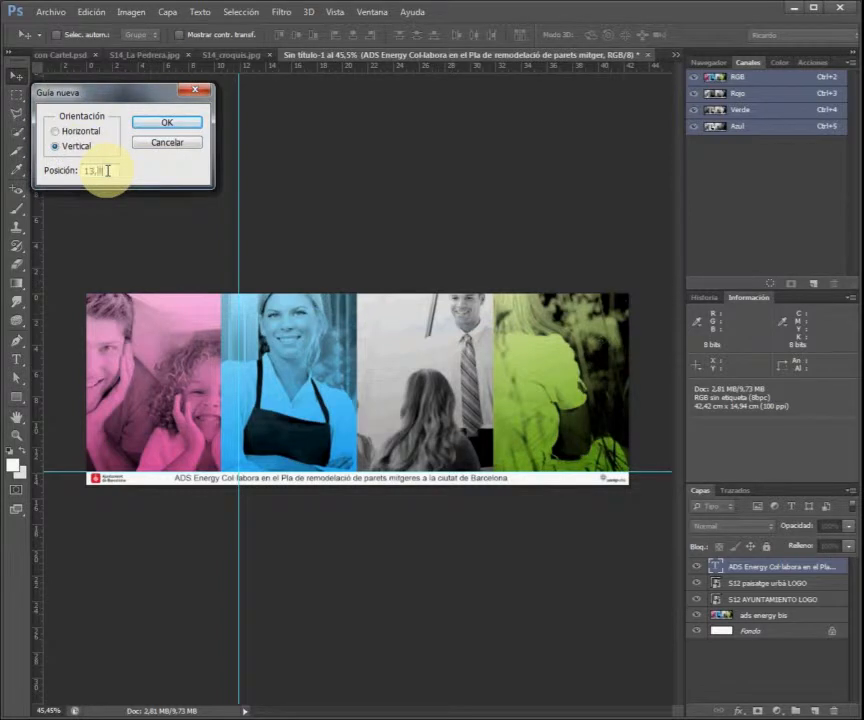
click(167, 123)
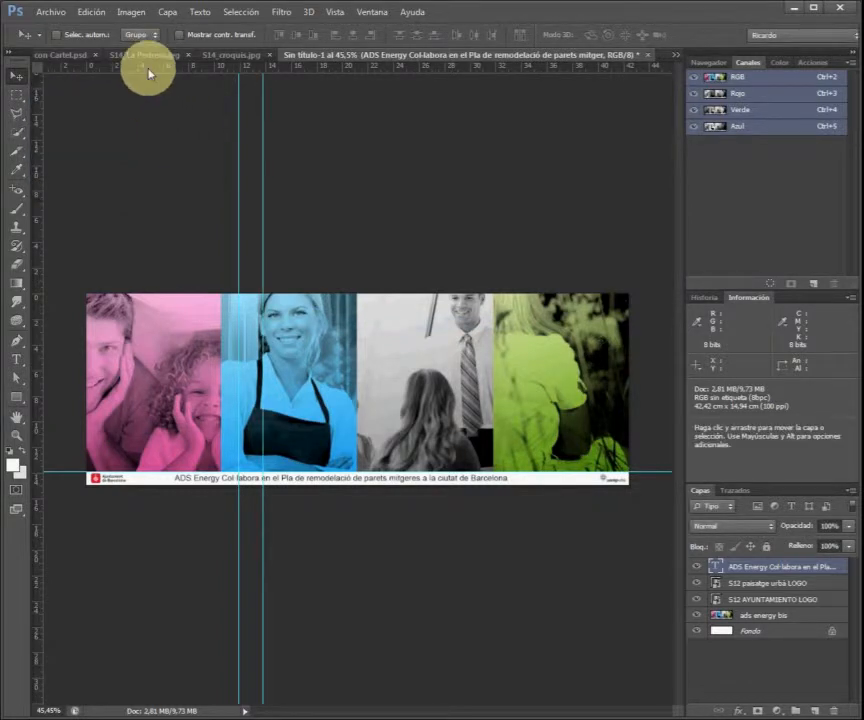
- Check the third division's position in S14_croquis.jpg and add a vertical guide at 33,27 cm in the banner document
click(245, 56)
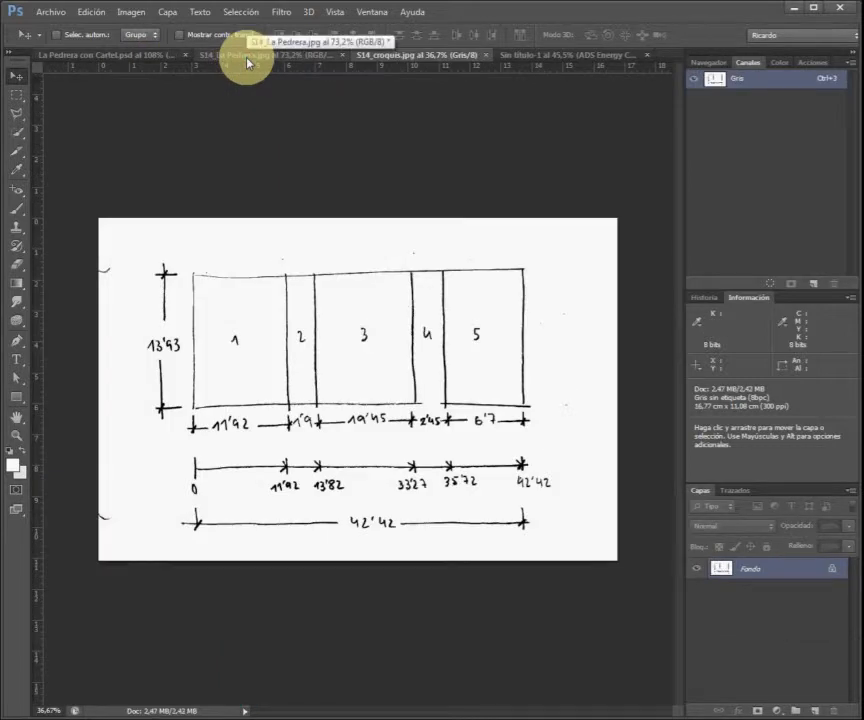
click(530, 58)
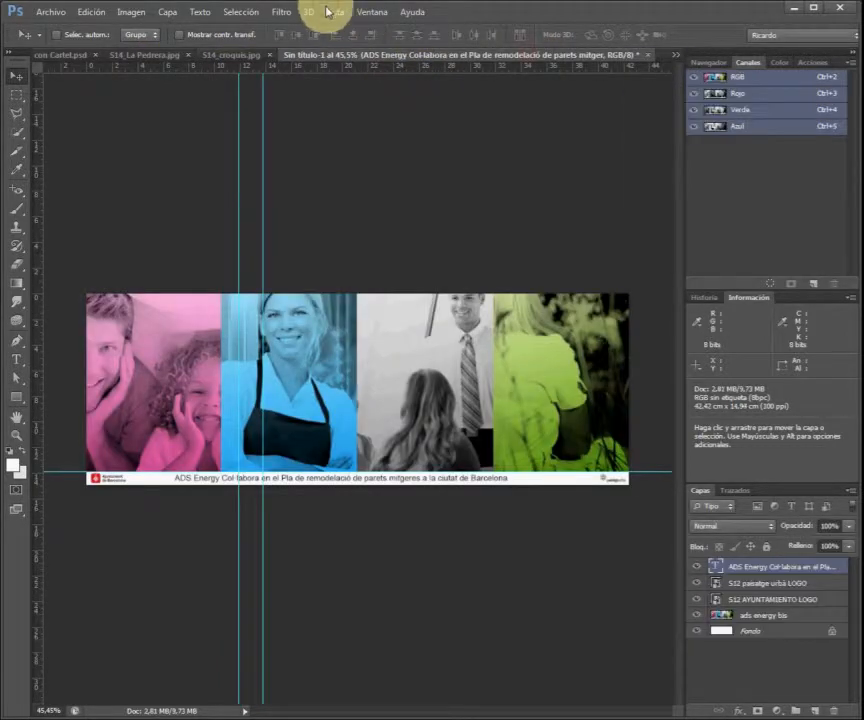
click(334, 12)
click(360, 324)
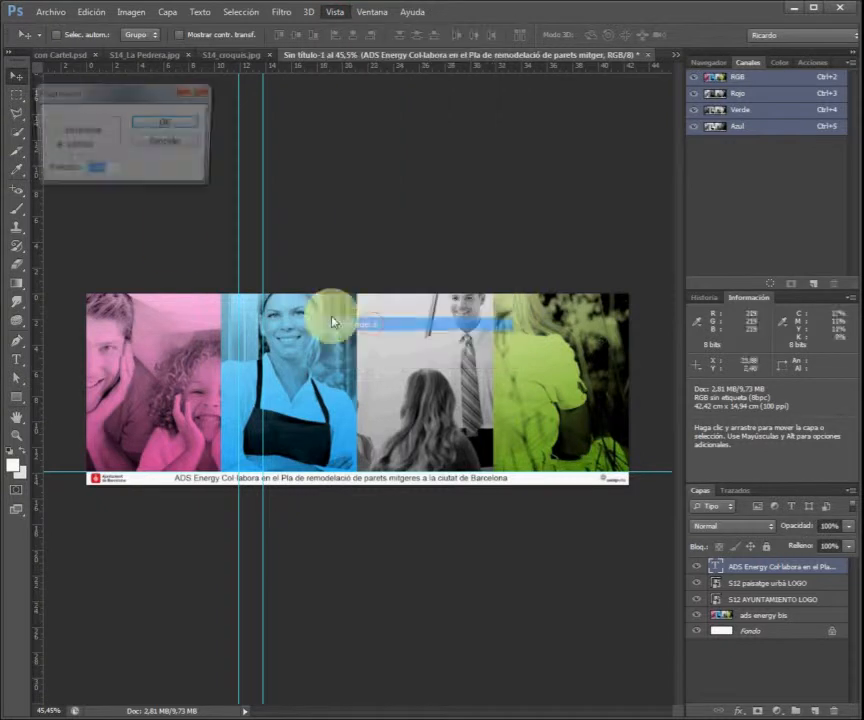
text(33,27)
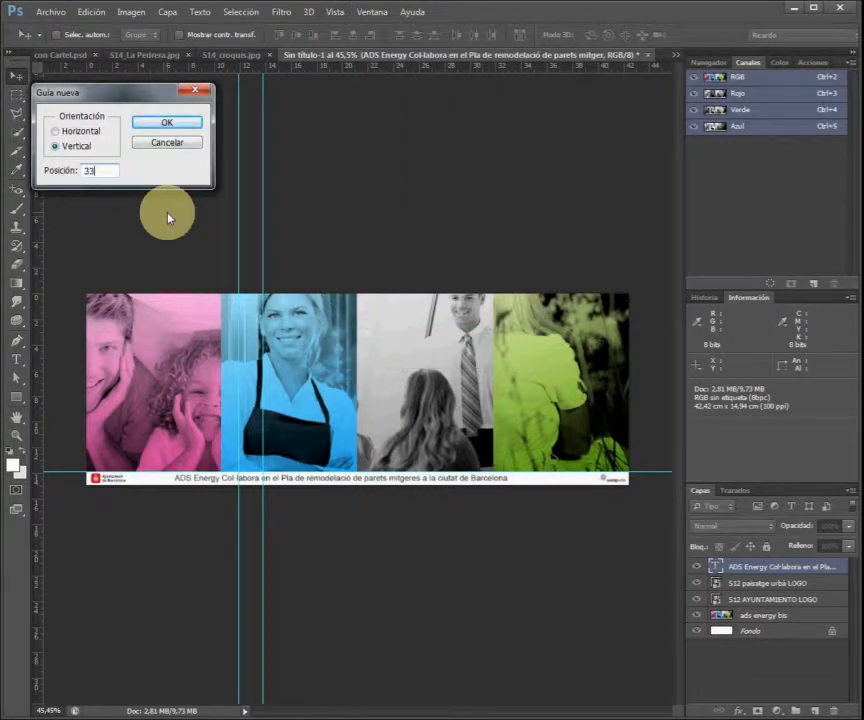
click(182, 123)
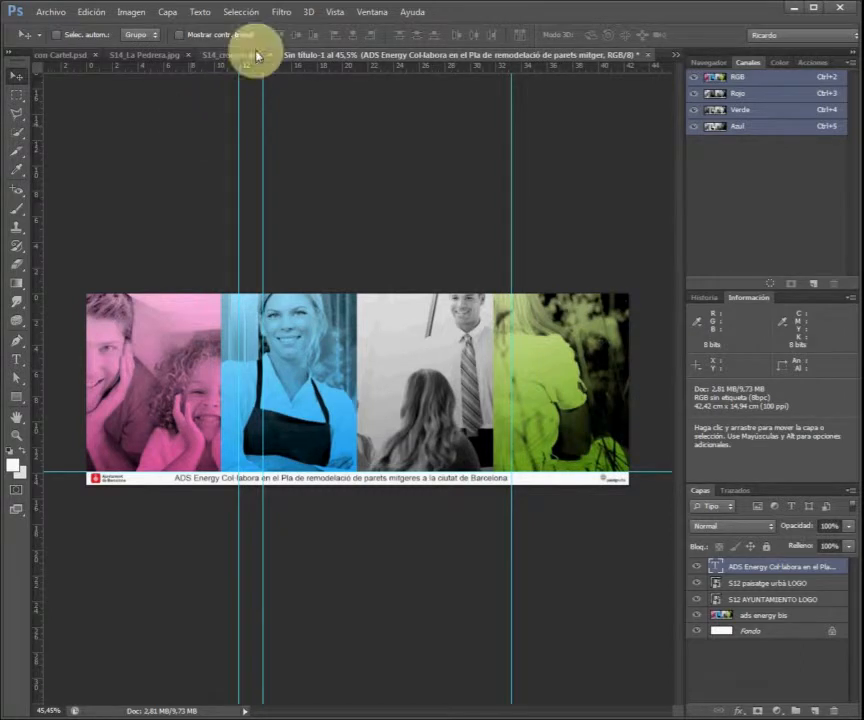
- Check the fourth division's position in S14_croquis.jpg and add a vertical guide at 35,72 cm in the banner document
click(224, 56)
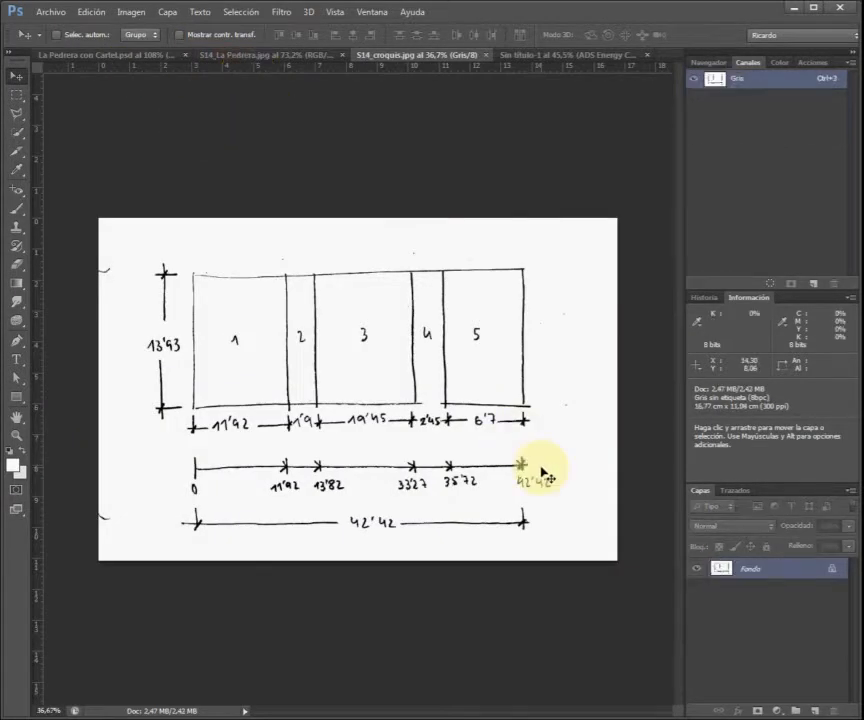
click(562, 55)
click(373, 12)
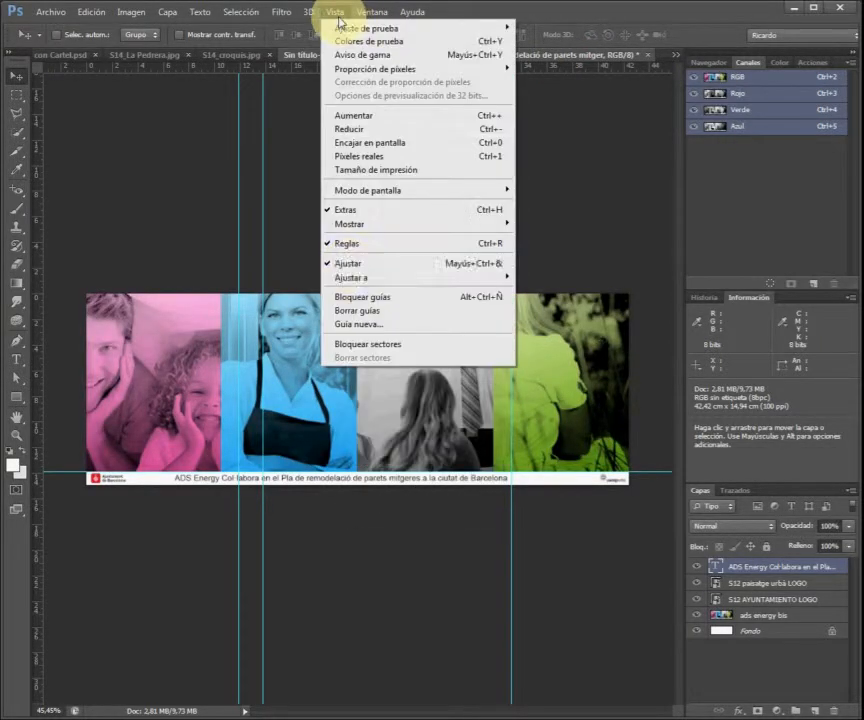
click(341, 323)
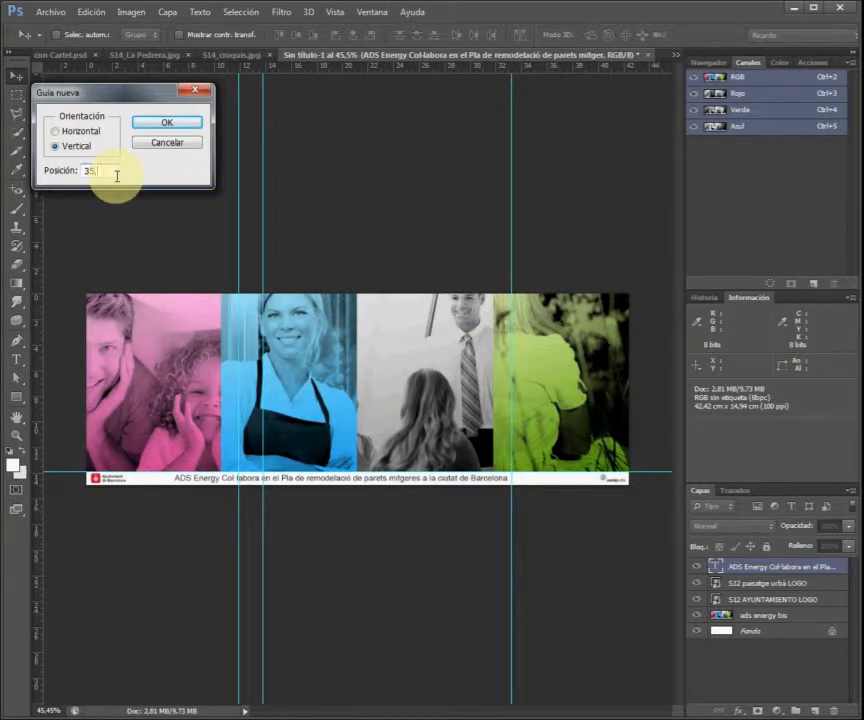
click(186, 123)
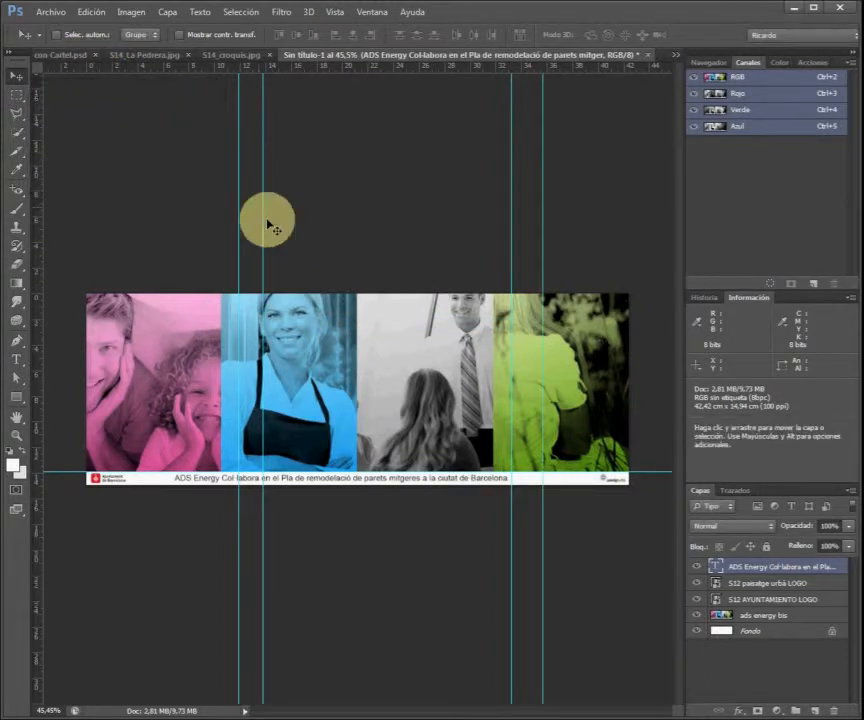
scroll(340, 310, down, 1)
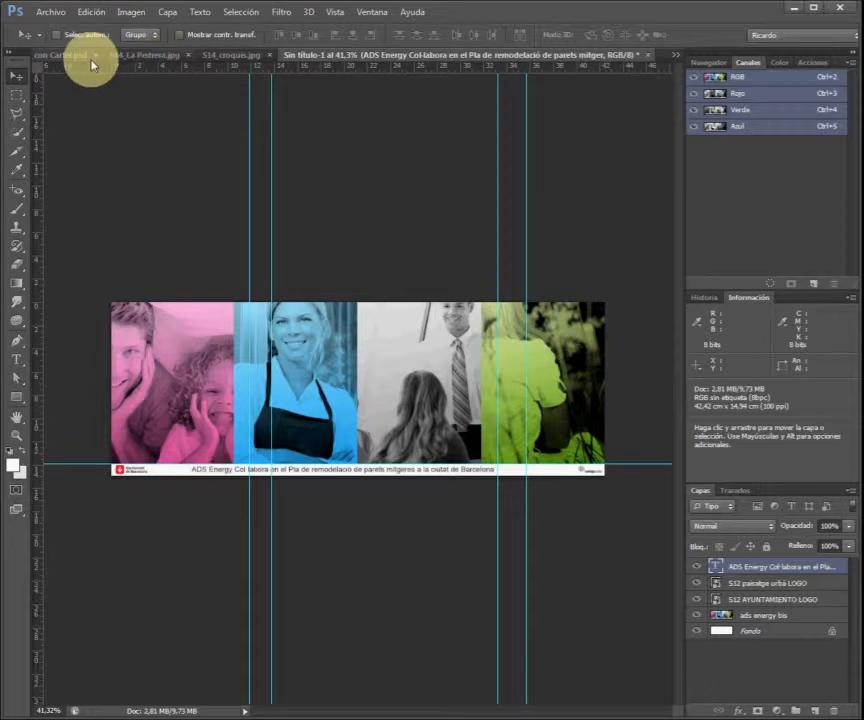
- Look at the building's banner in S14_La Pedrera.jpg and flatten all layers of the banner document into one
click(150, 54)
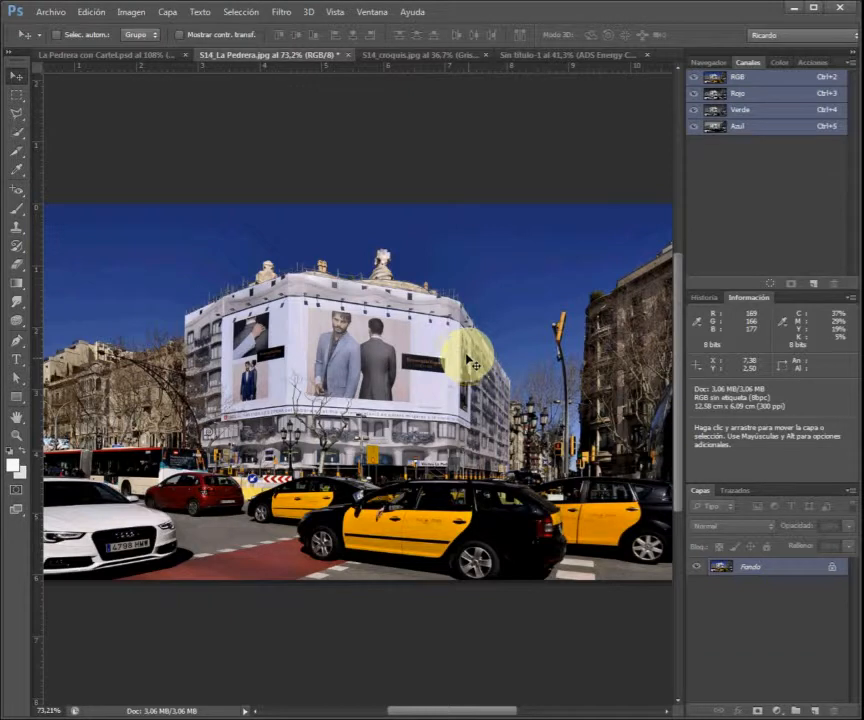
click(584, 55)
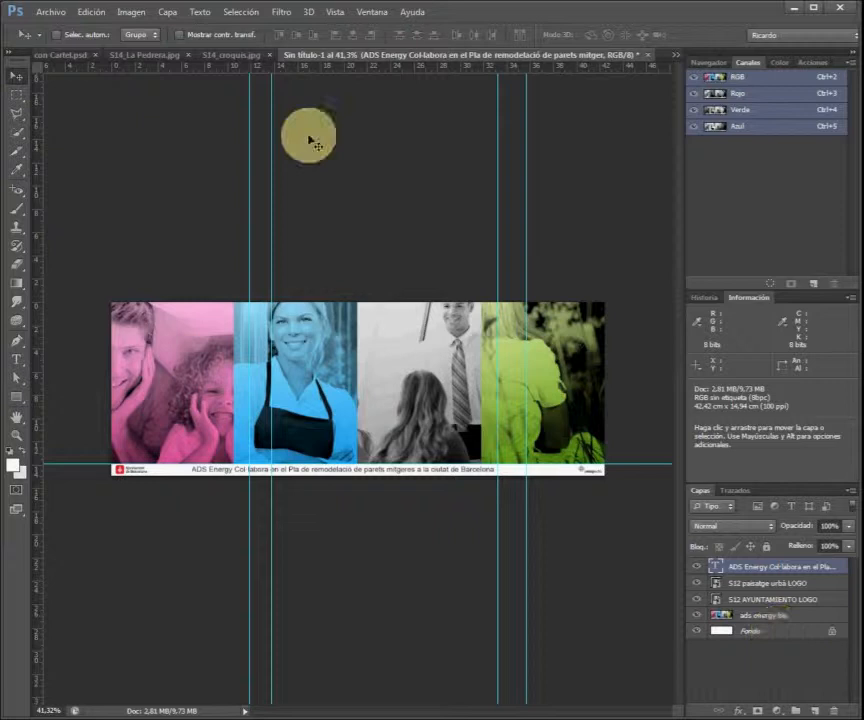
click(167, 13)
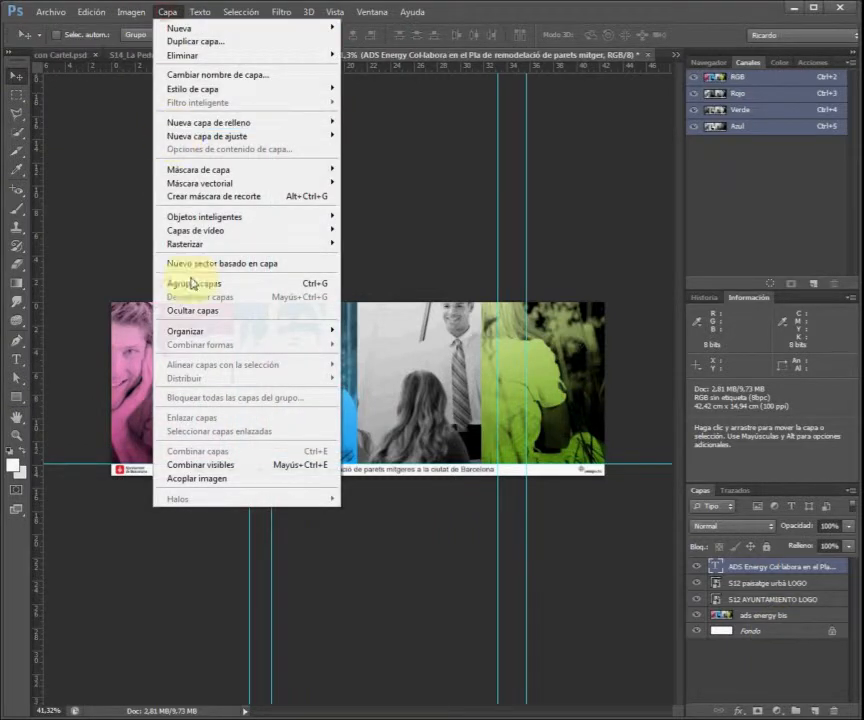
click(226, 485)
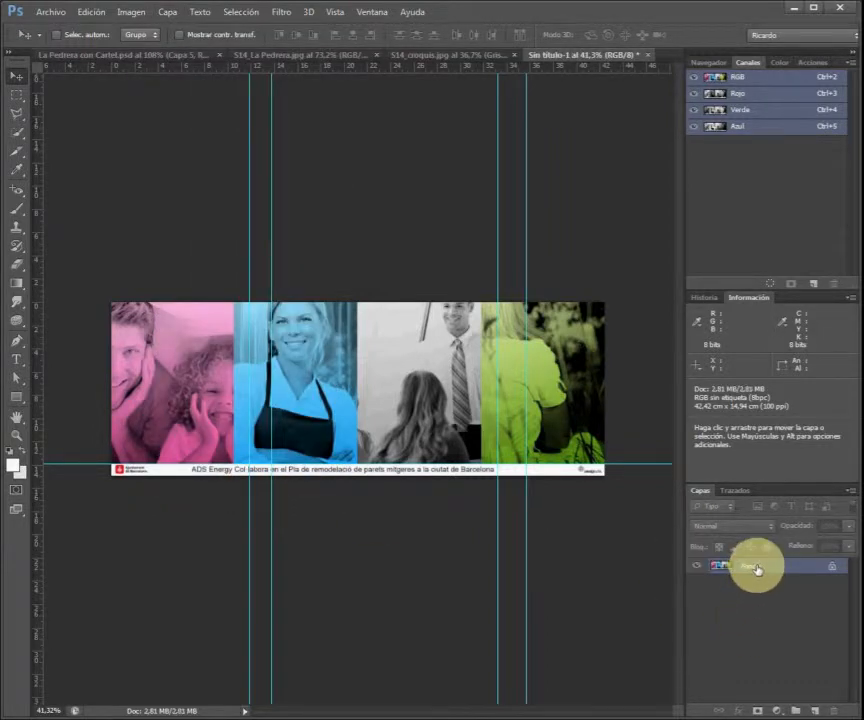
- Convert the flattened background into the regular layer Capa 0 and remove the horizontal guide along the white strip
click(425, 162)
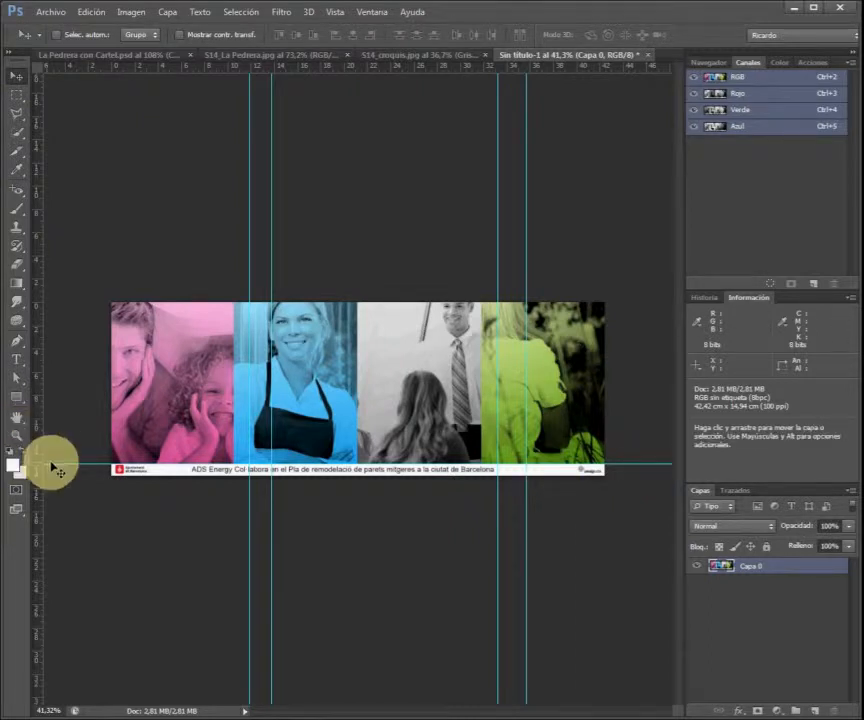
drag(50, 463, 44, 443)
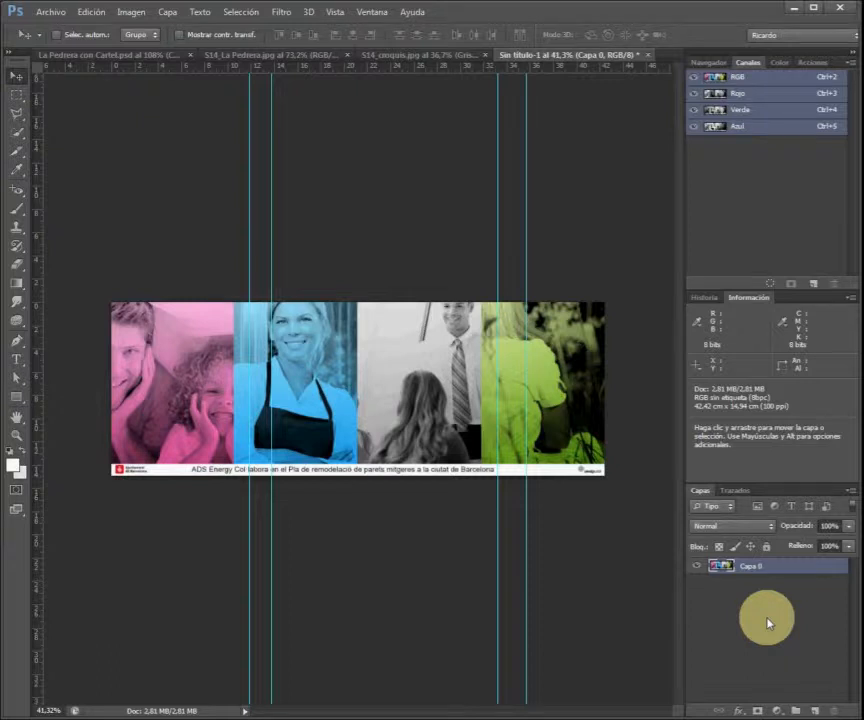
- Select the banner's first section, from its left edge to the first guide at full height, and cut it onto a new layer
click(18, 96)
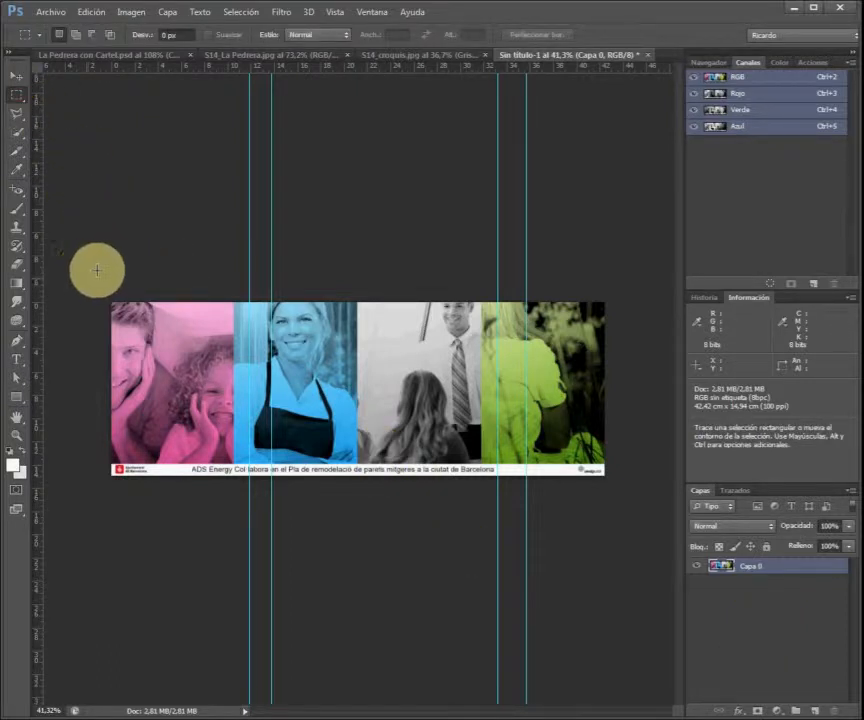
drag(111, 302, 250, 489)
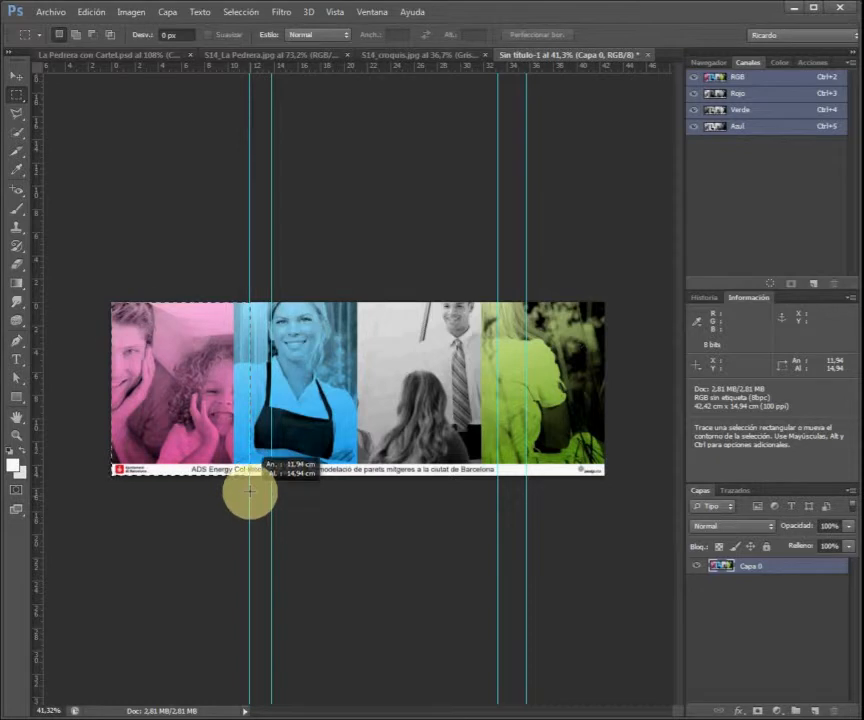
drag(249, 489, 249, 489)
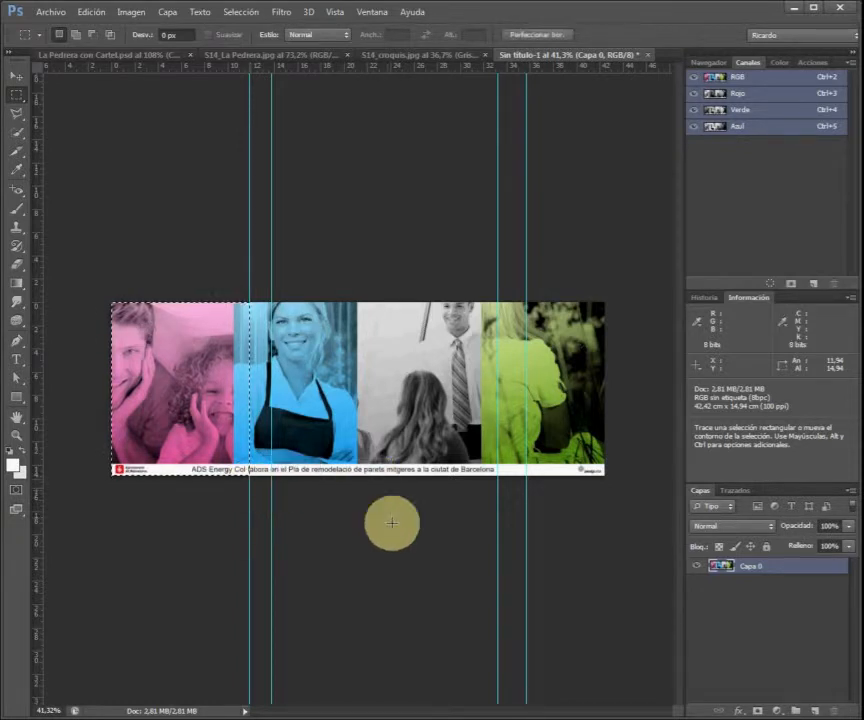
scroll(125, 372, up, 2)
scroll(123, 377, up, 3)
drag(178, 386, 278, 382)
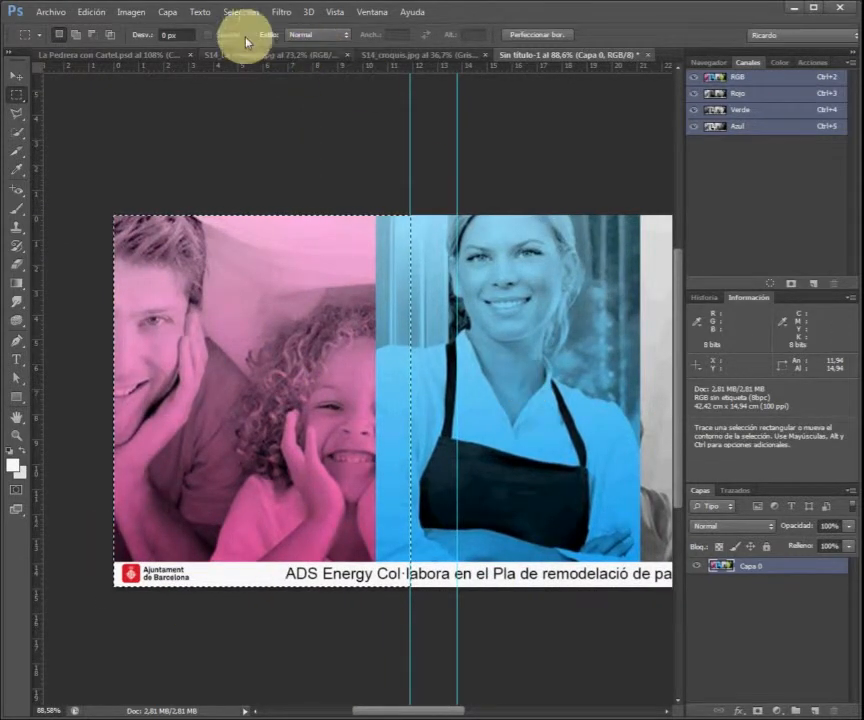
click(167, 12)
mouse_move(256, 33)
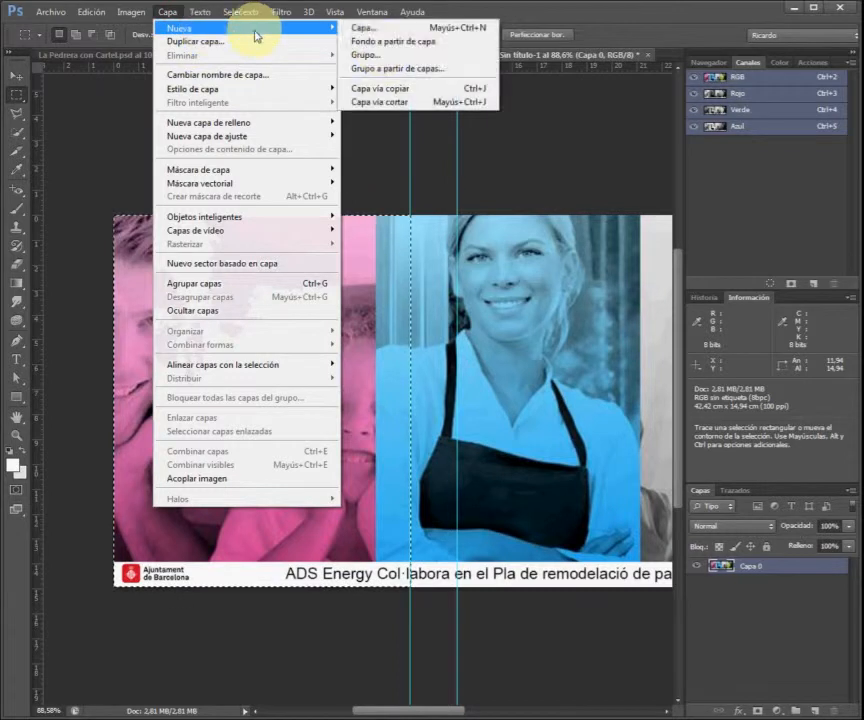
click(442, 104)
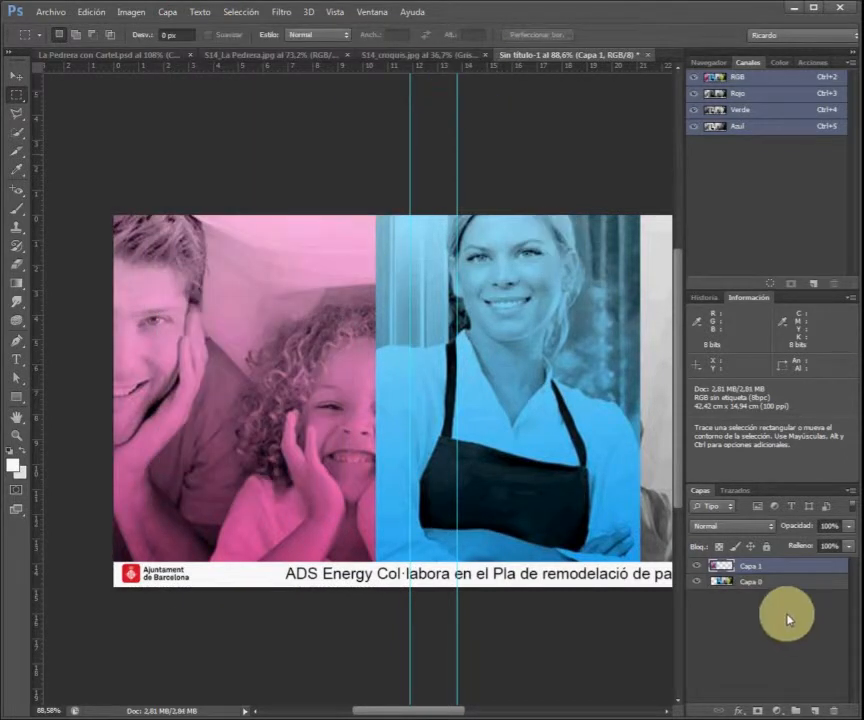
- Check the cut by showing each of the two layers alone, and leave the first section's layer hidden
click(696, 581)
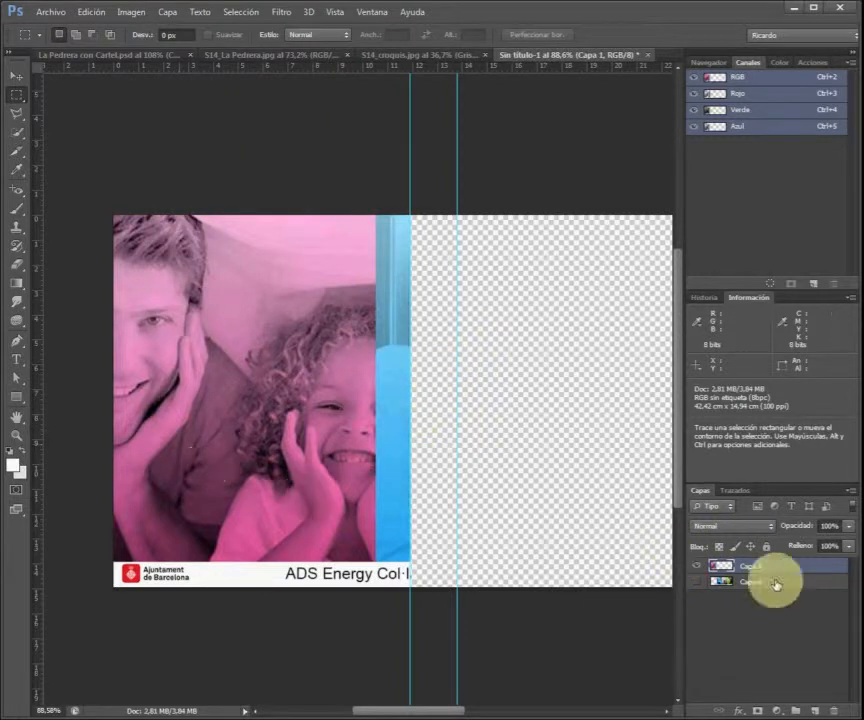
click(694, 565)
click(694, 581)
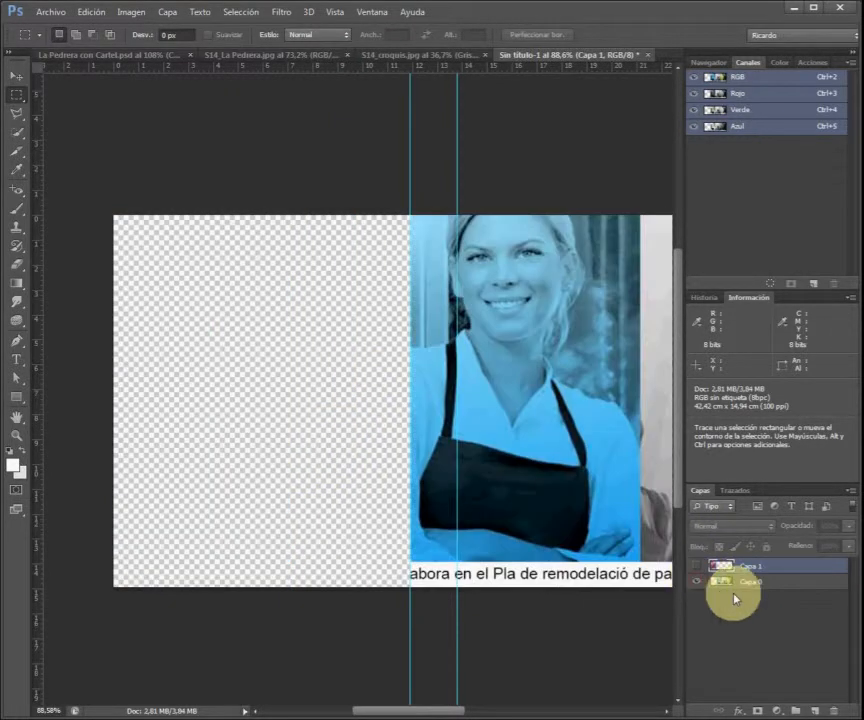
scroll(499, 515, down, 7)
scroll(506, 508, up, 1)
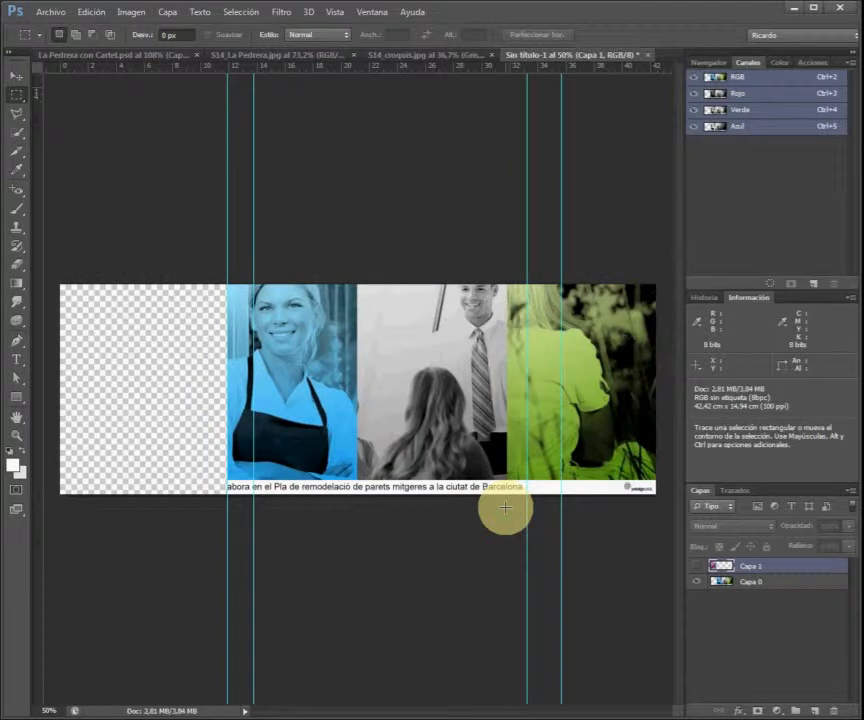
click(698, 566)
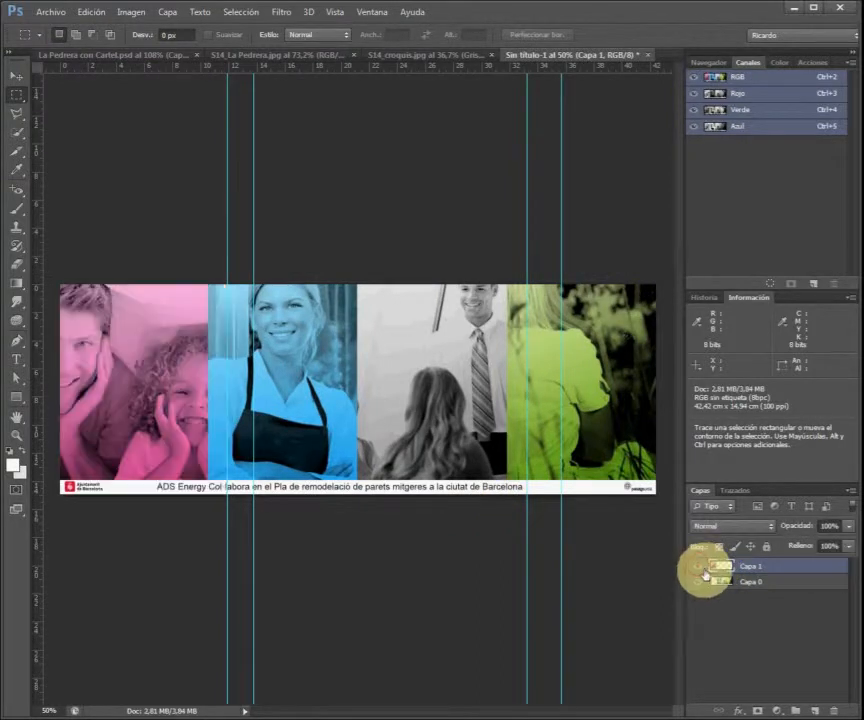
click(696, 567)
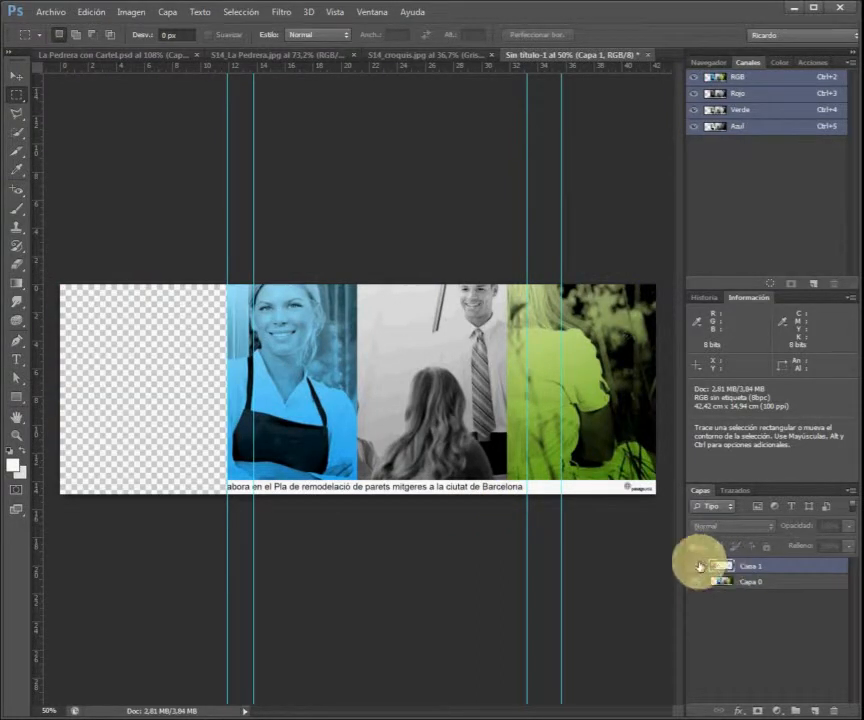
- Rename the first section's layer as Sector1
click(766, 585)
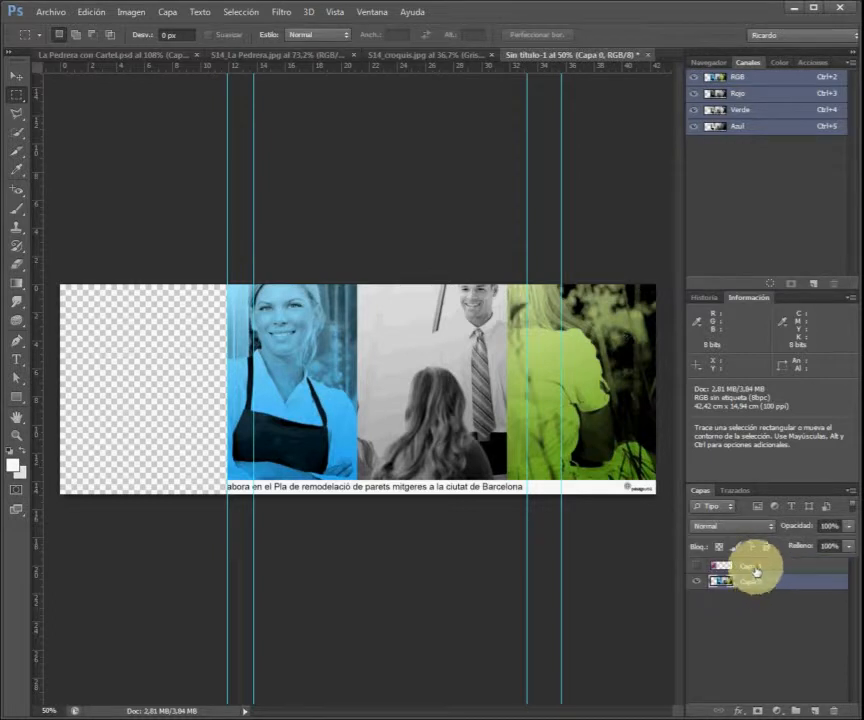
double_click(755, 567)
text(Imagen1)
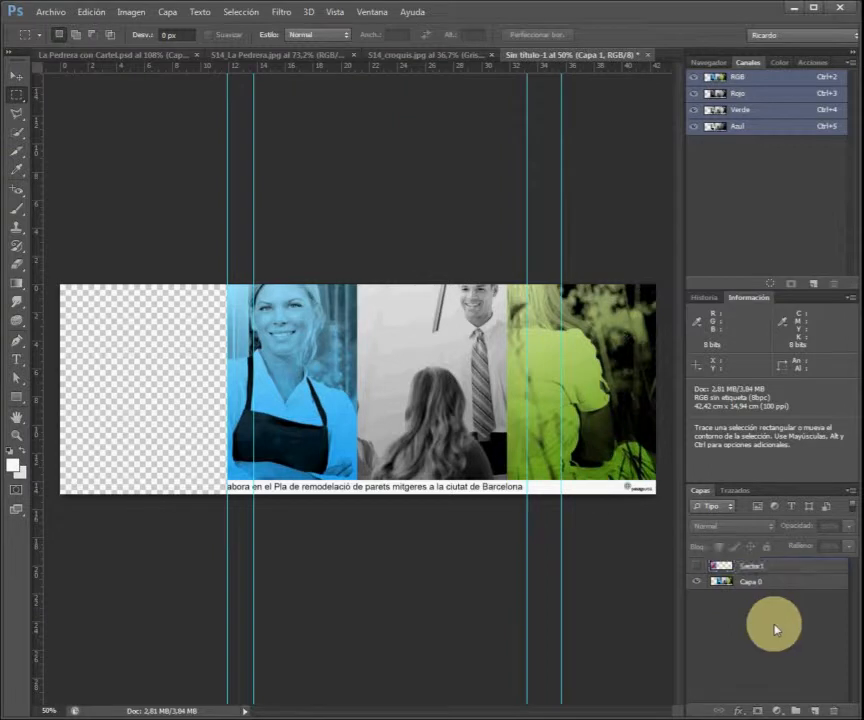
click(775, 627)
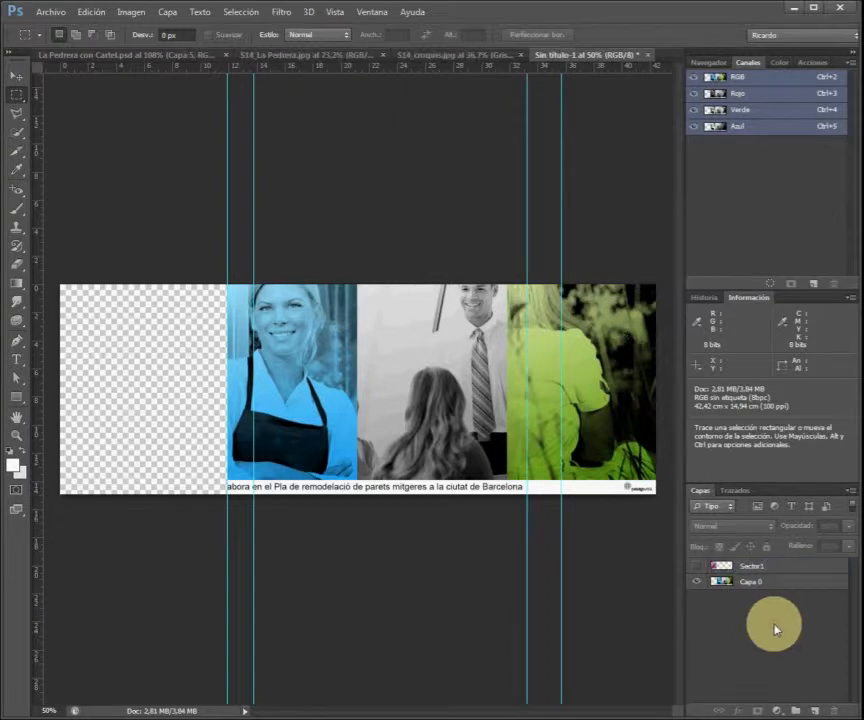
- On Capa 0, select the banner's section between the first and second guides at full height and cut it onto a new layer
click(767, 584)
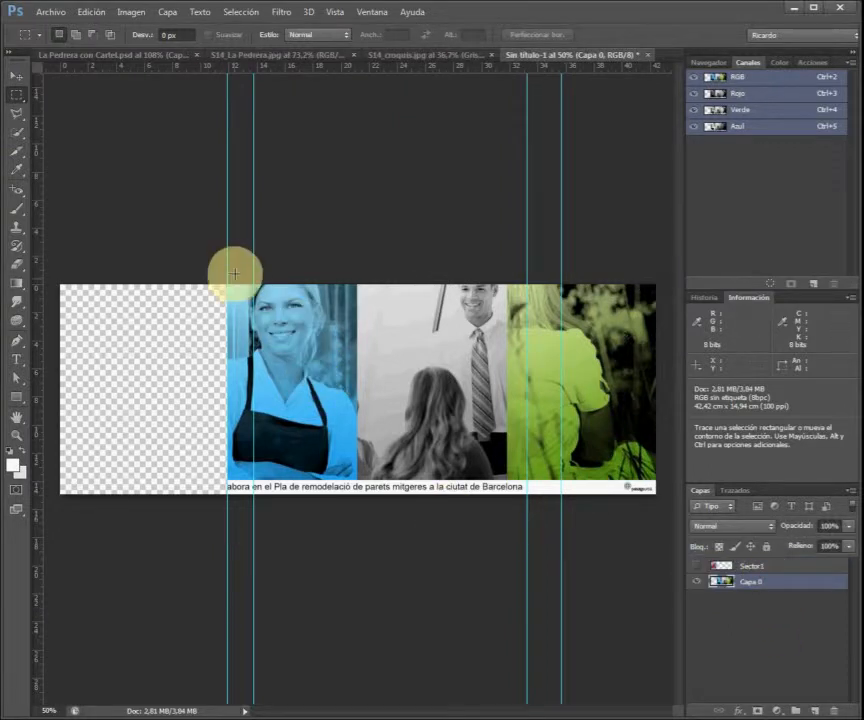
drag(224, 278, 258, 506)
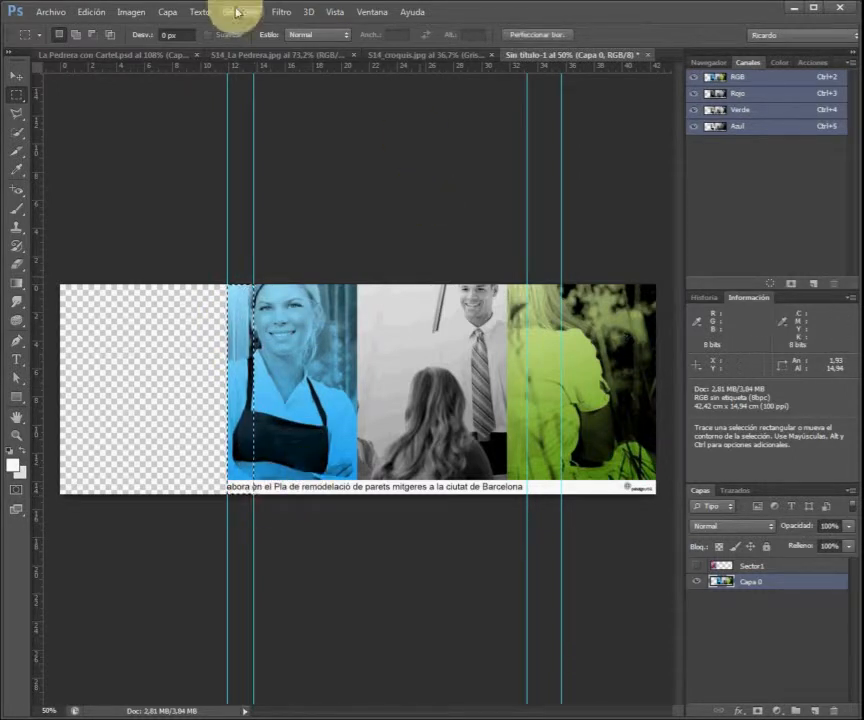
click(168, 12)
mouse_move(189, 28)
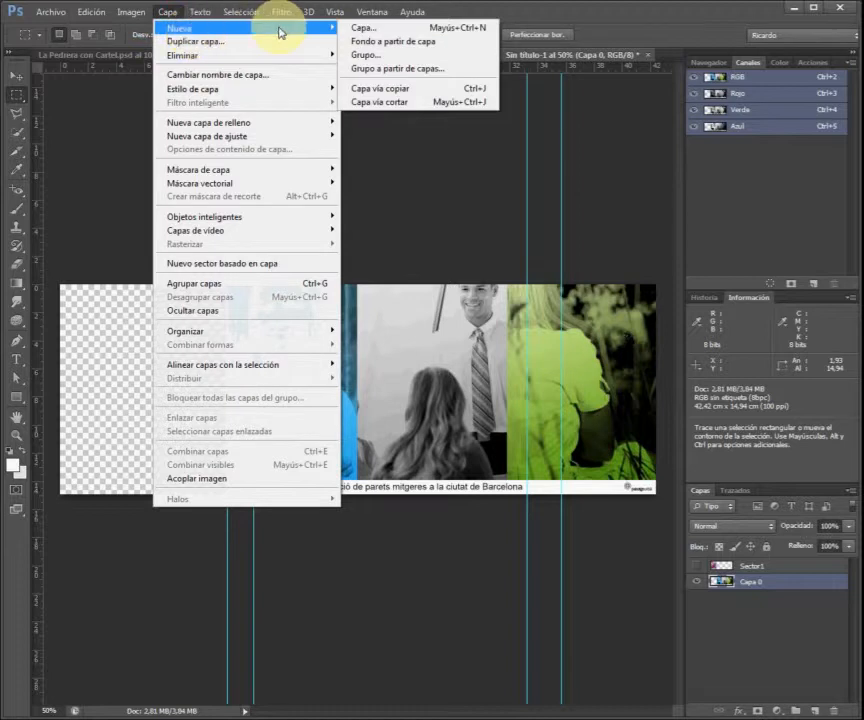
click(405, 101)
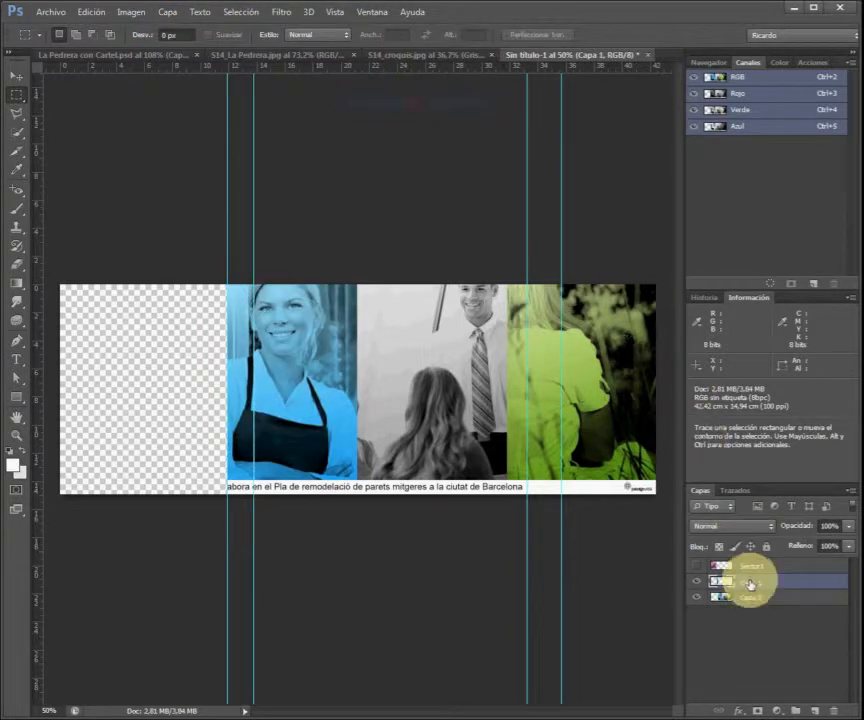
- Rename the second section's layer as Sector2, hide it, and make Capa 0 the active layer
text(E)
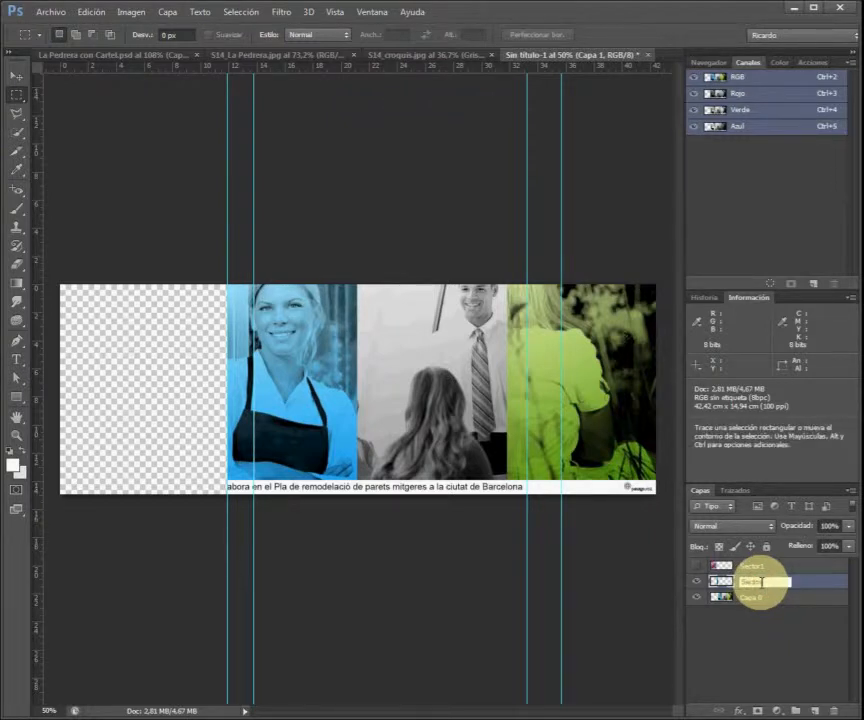
click(778, 622)
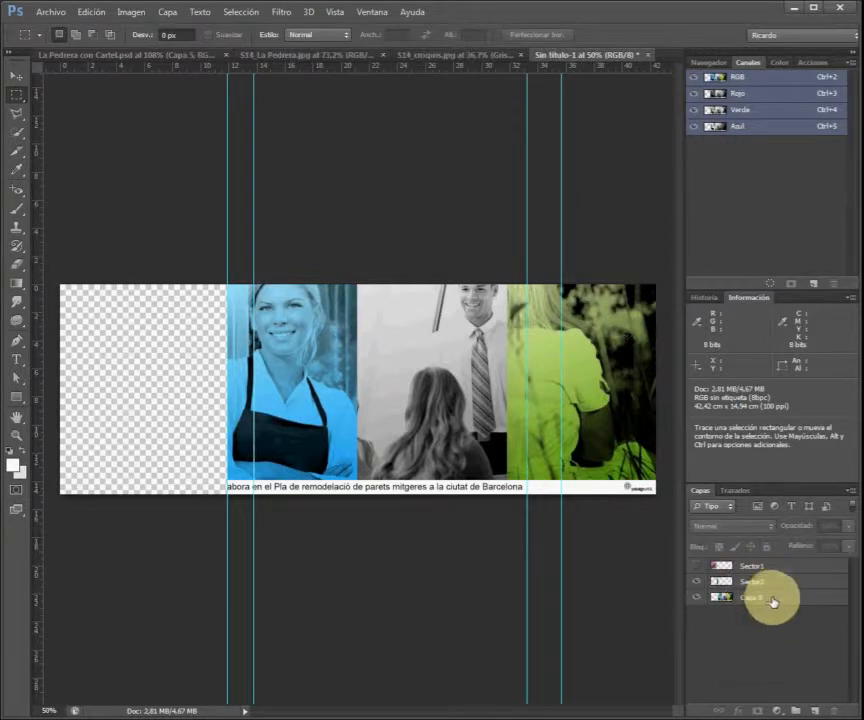
click(768, 598)
click(697, 581)
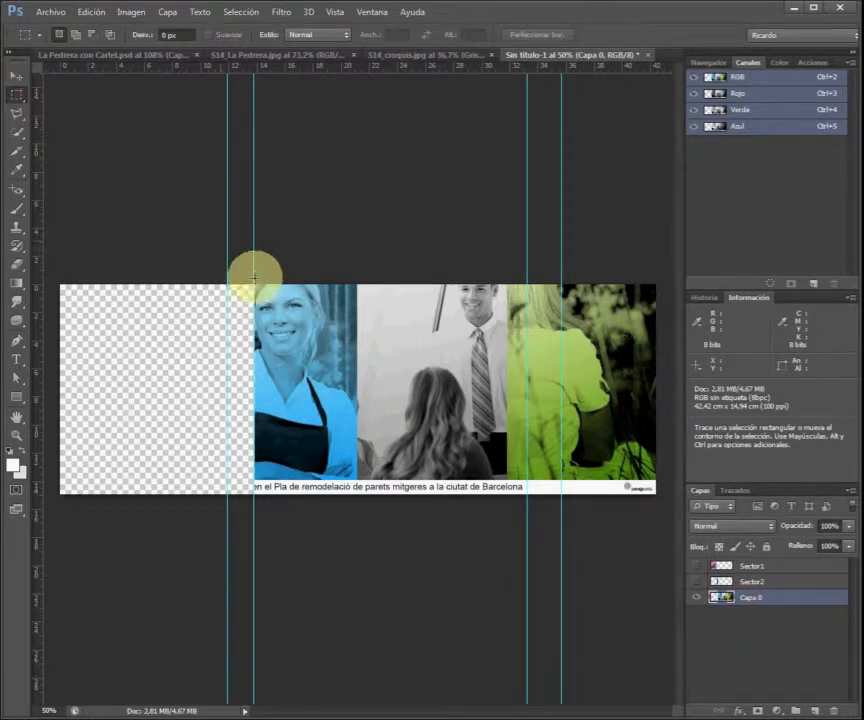
- Cut the full-height section between the second and third guides onto a new layer, check each layer alone, and leave the new one hidden
drag(253, 285, 528, 500)
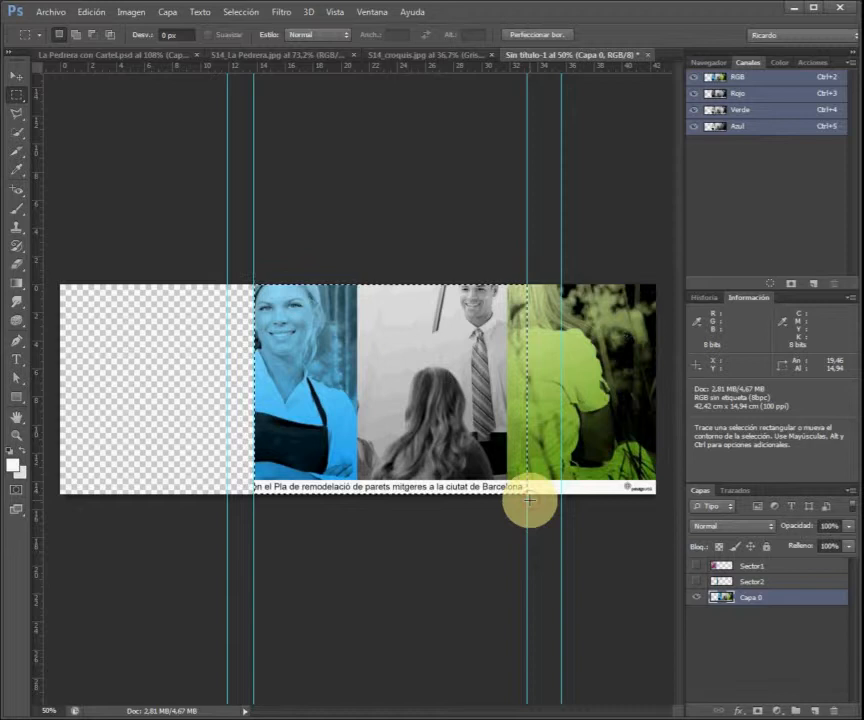
key(ctrl+j)
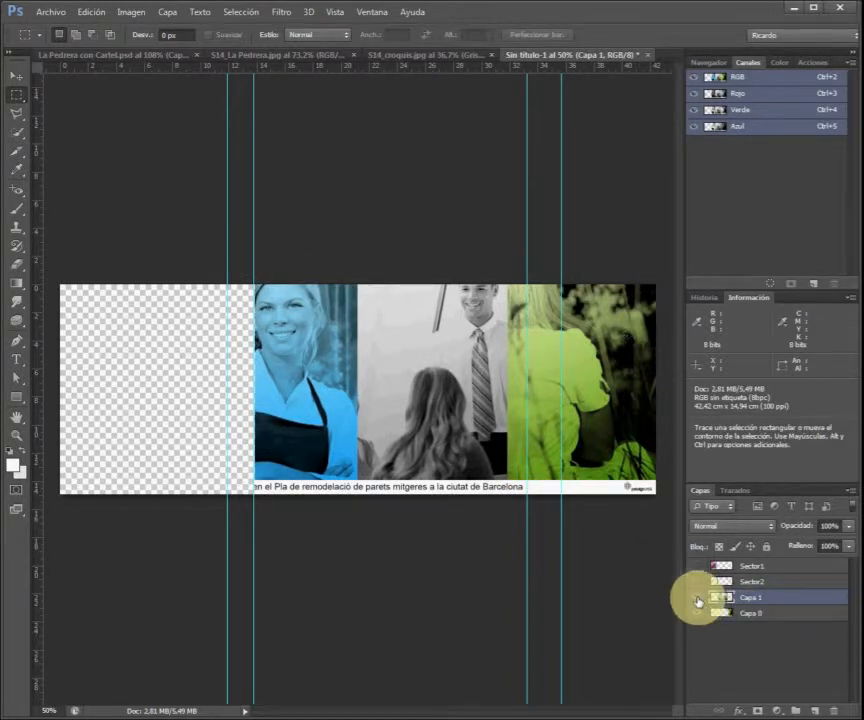
click(699, 598)
click(698, 599)
click(697, 613)
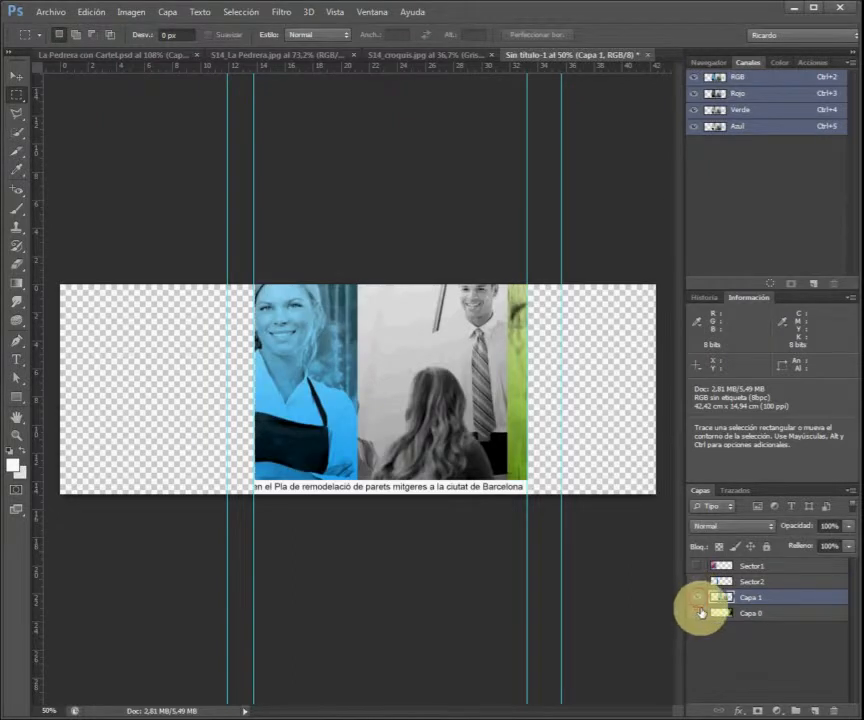
click(697, 599)
click(697, 614)
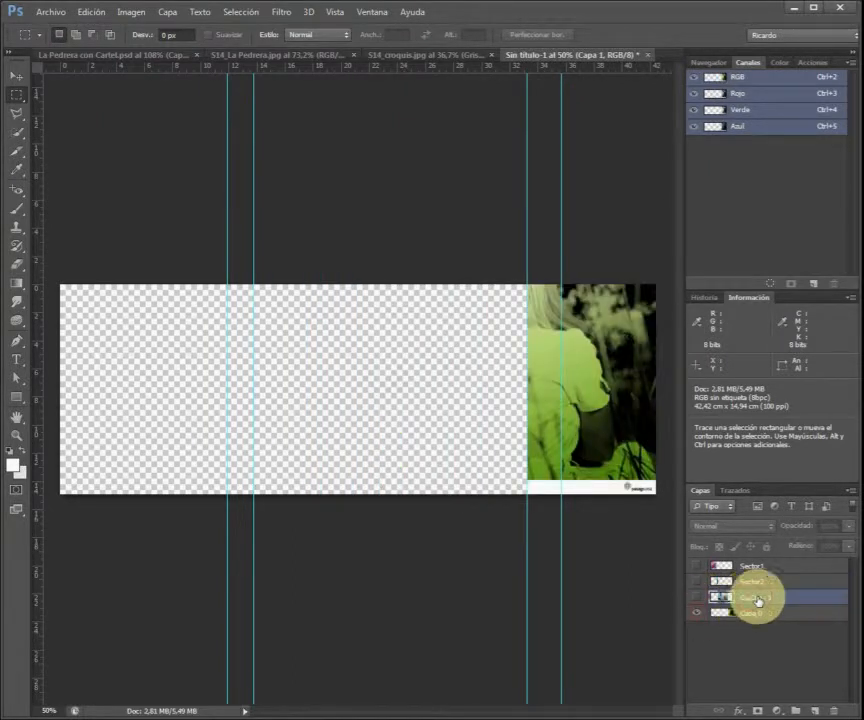
- Rename the third section's layer as Sector3
text(S)
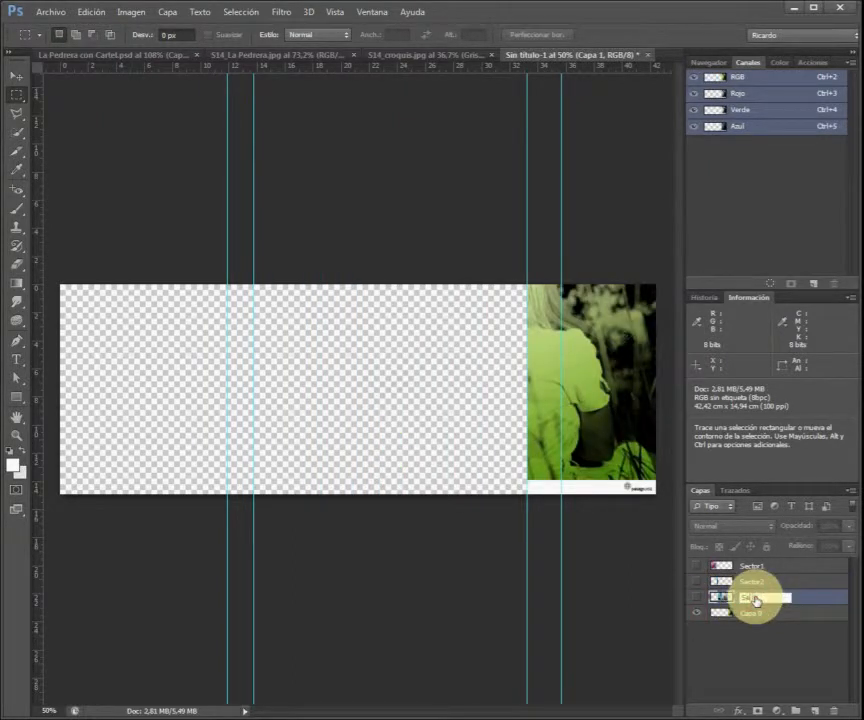
text(ector3)
- On Capa 0, select the full-height section between the third and fourth guides and cut it onto a new layer
click(760, 614)
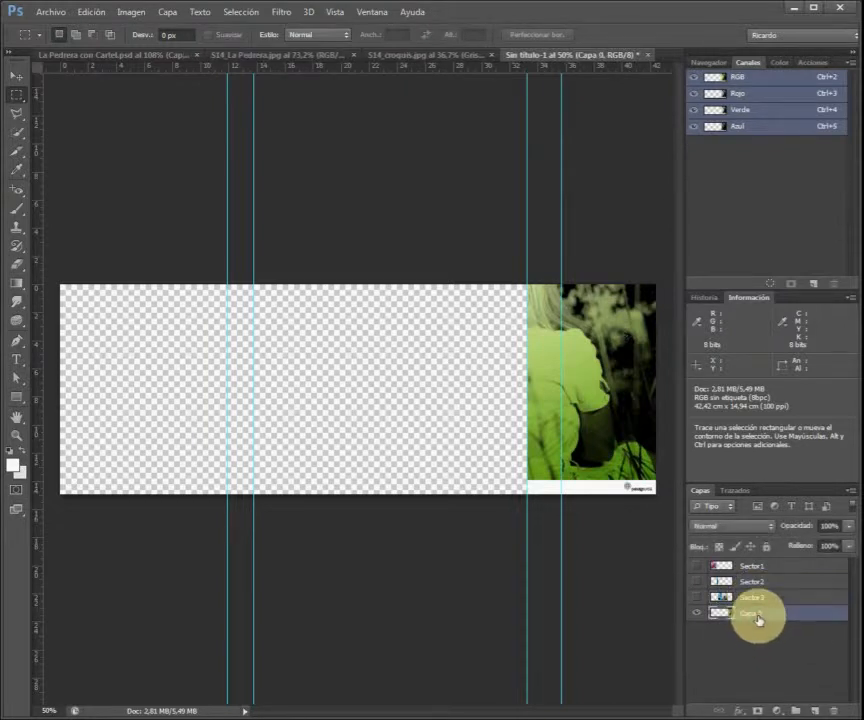
drag(526, 283, 562, 496)
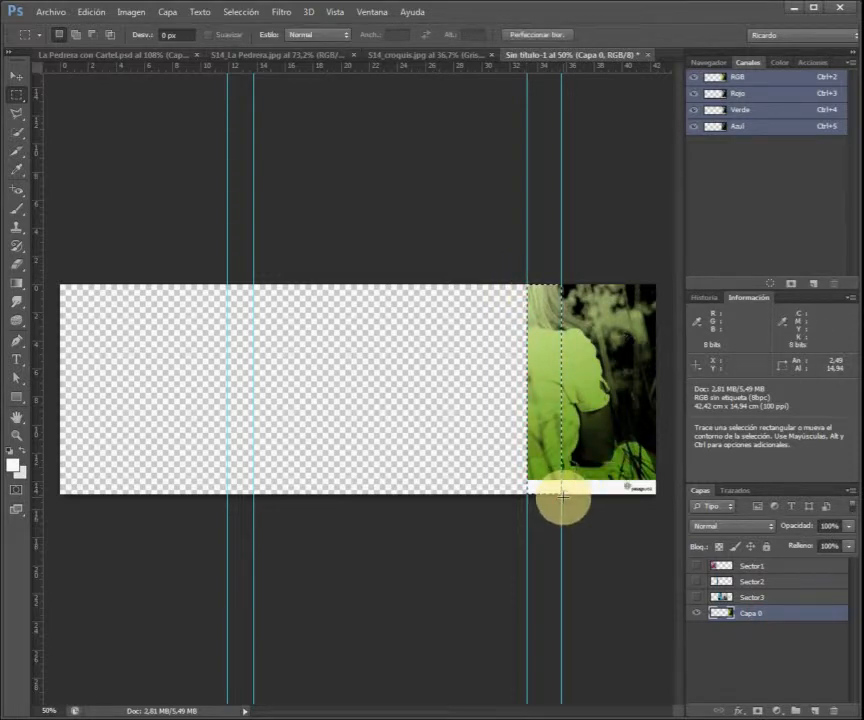
key(ctrl+0)
click(167, 12)
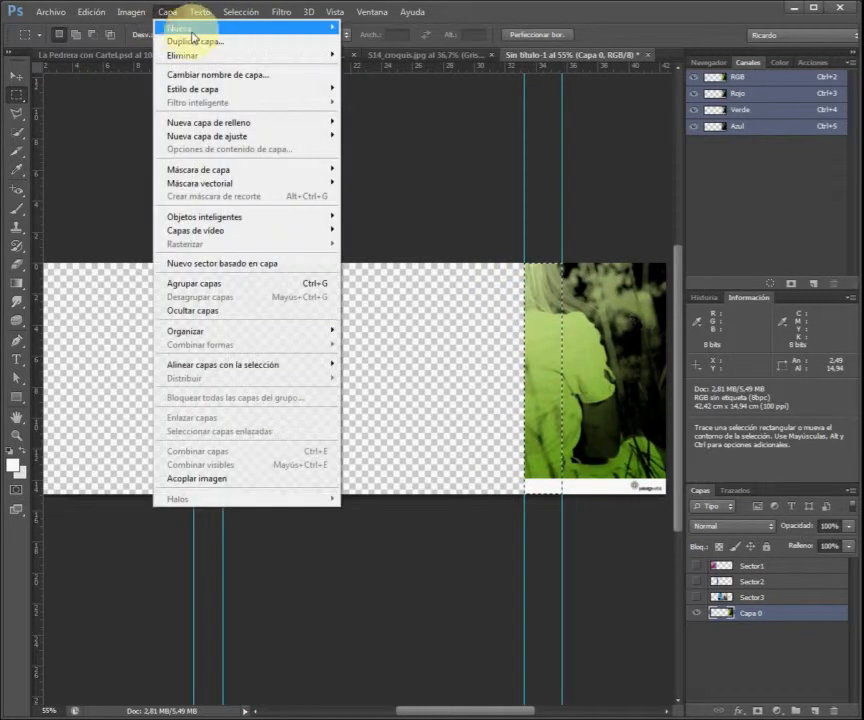
mouse_move(228, 37)
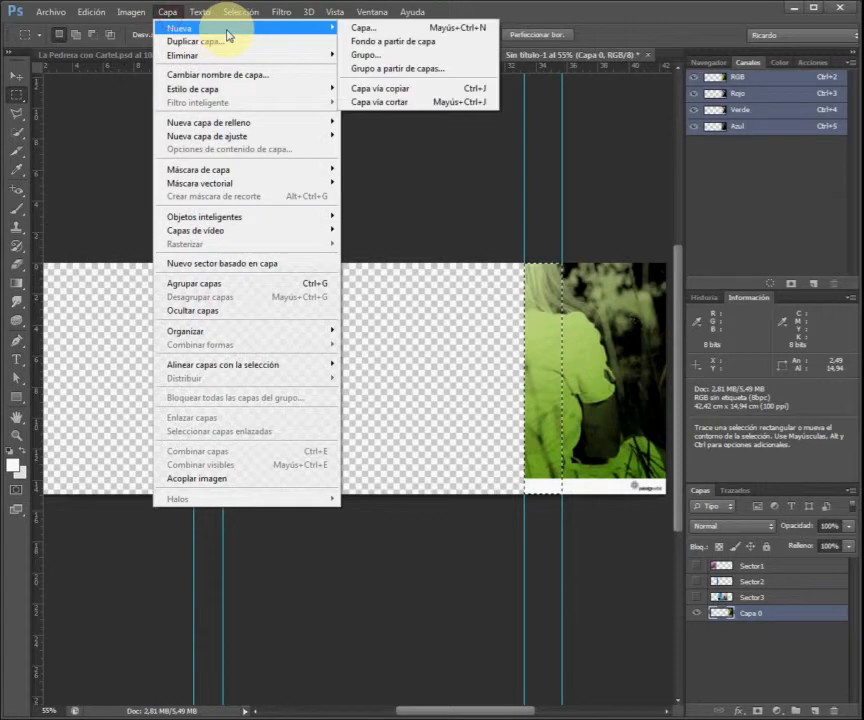
click(415, 102)
key(ctrl+minus)
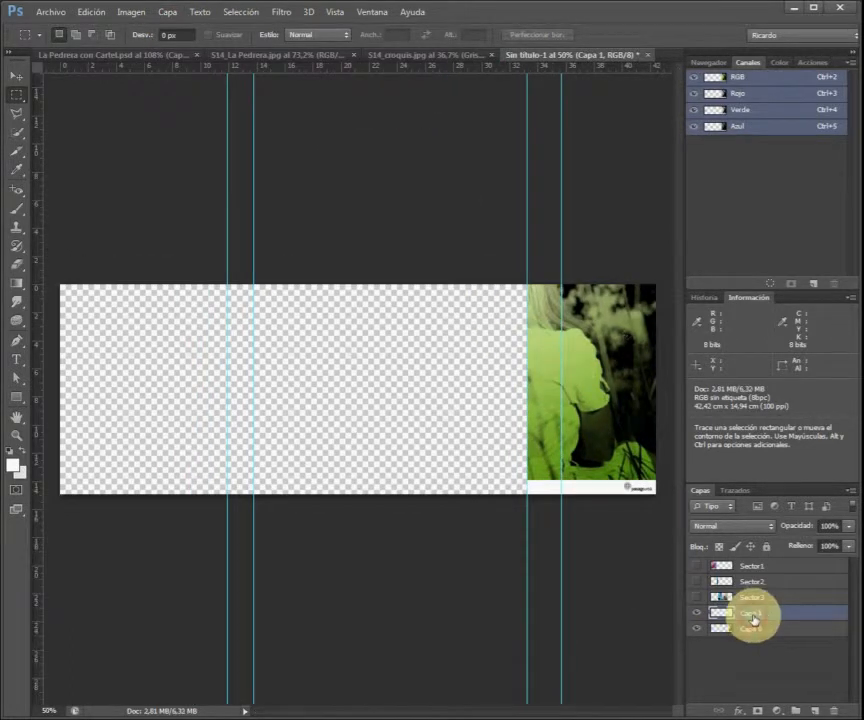
- Rename the fourth section's layer as Sector4 and hide it
text(Sector4)
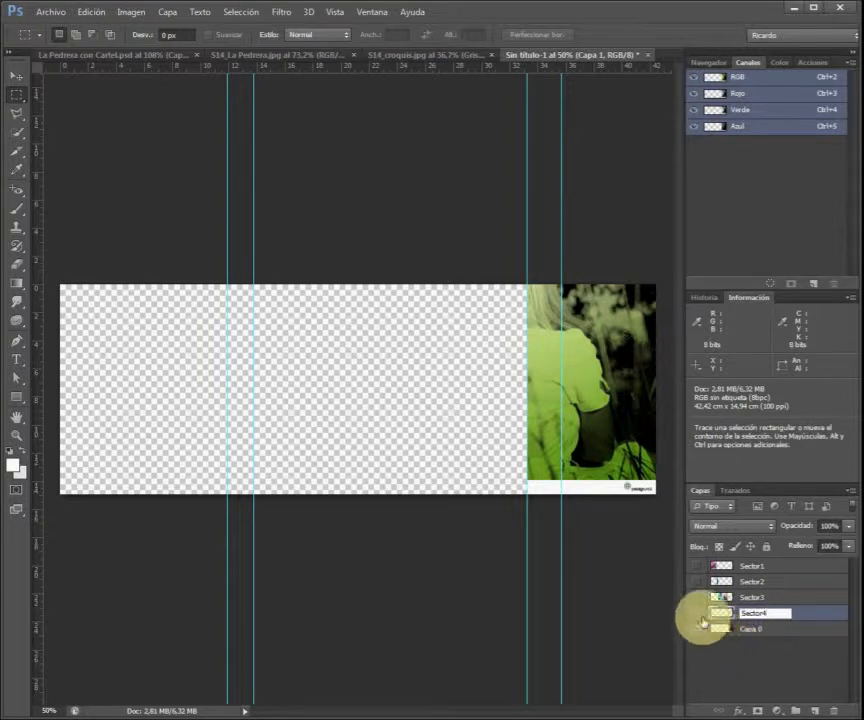
click(697, 613)
- Rename Capa 0, which holds the banner's remaining last section, as Sector5
click(740, 633)
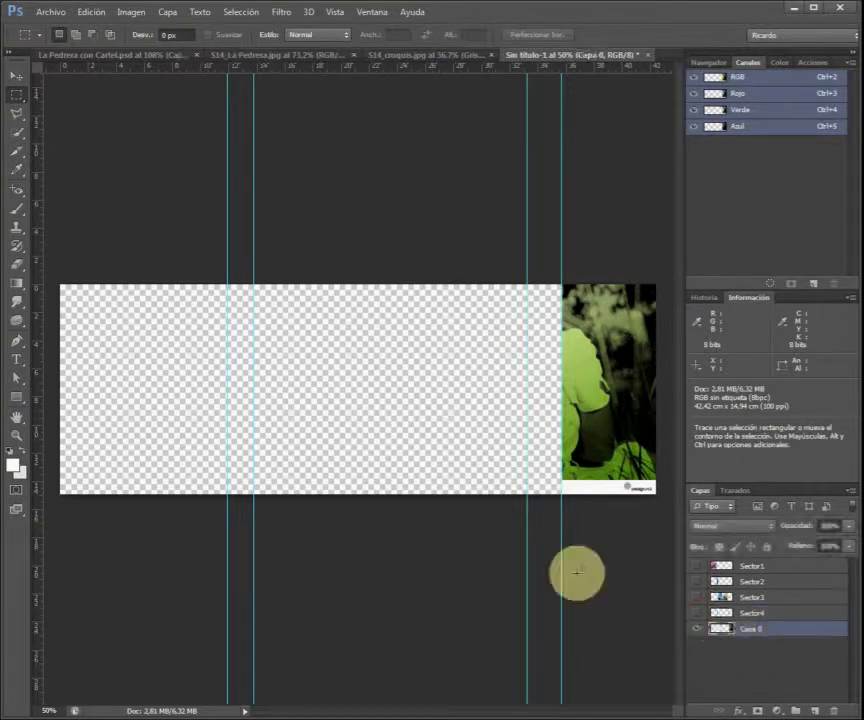
scroll(590, 496, down, 1)
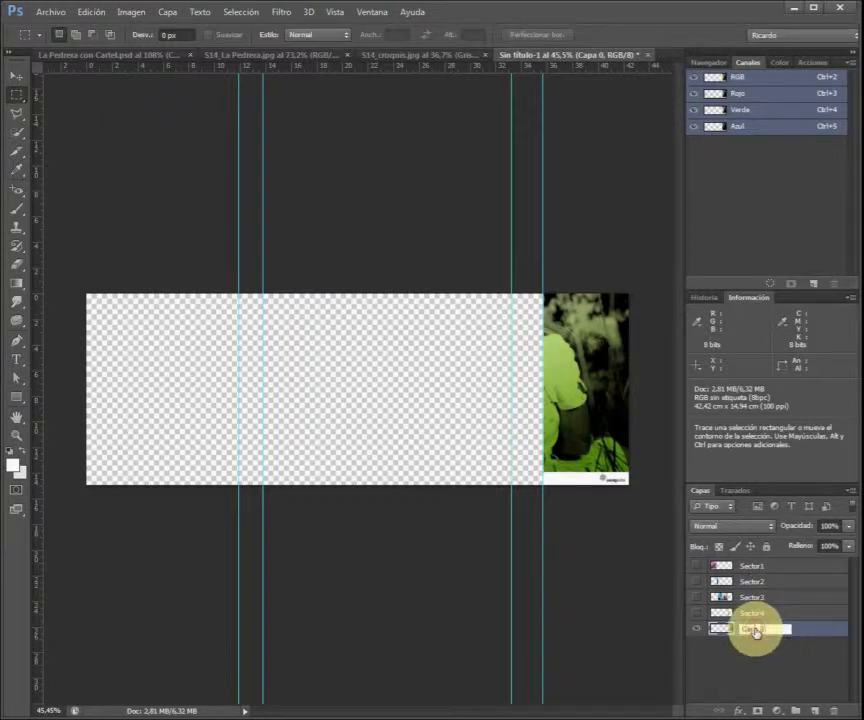
text(Sector5)
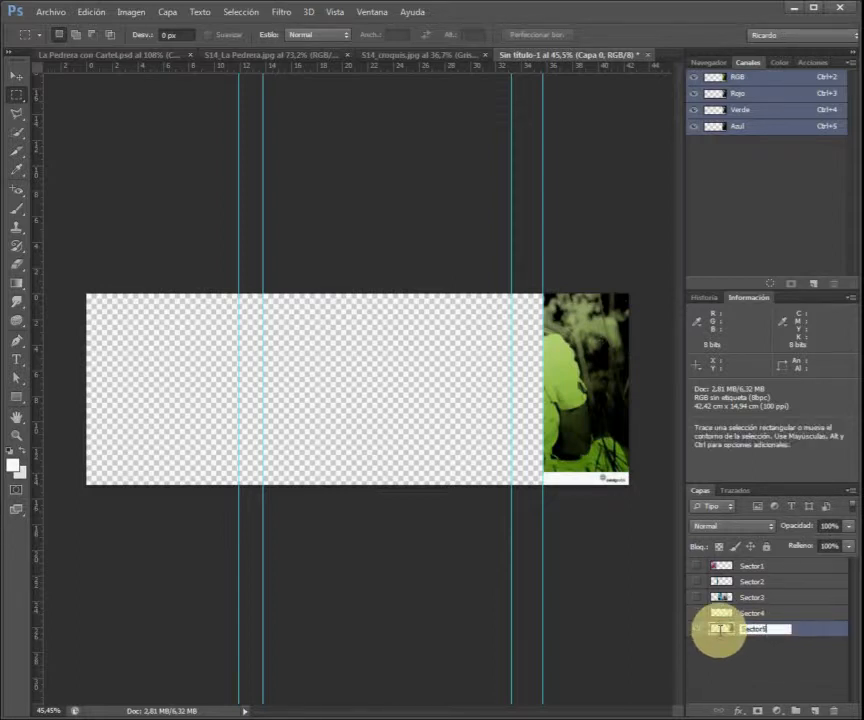
click(756, 645)
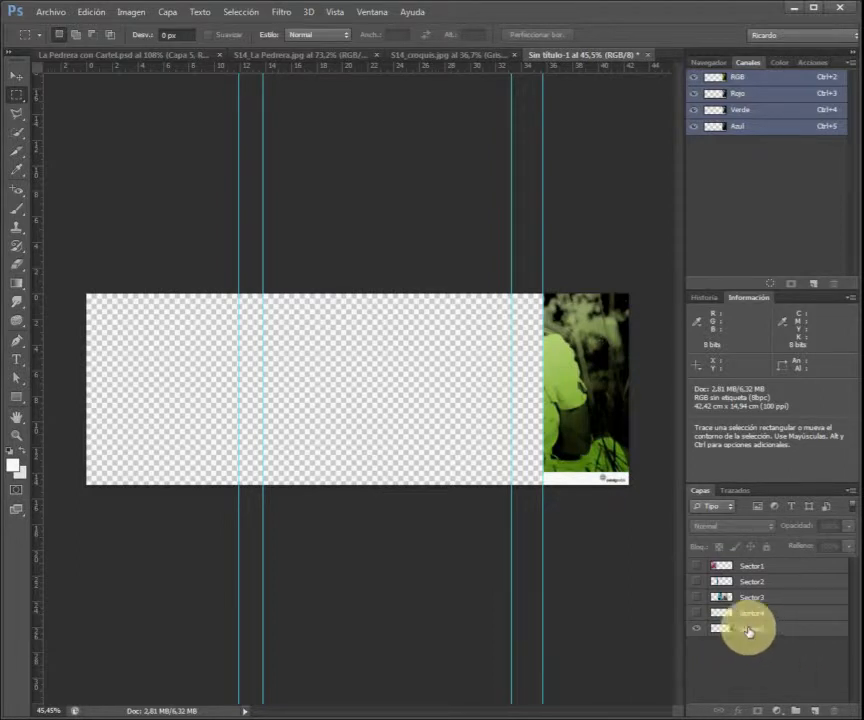
- Check the division by showing the sector layers one at a time, from Sector1 to Sector5
alt+click(696, 567)
alt+click(699, 582)
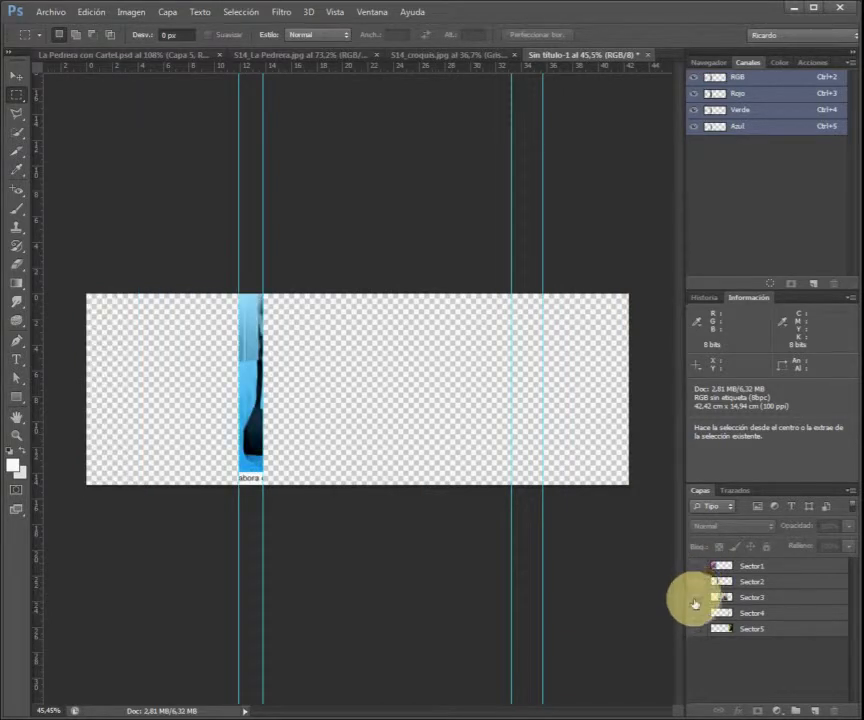
alt+click(695, 598)
alt+click(696, 627)
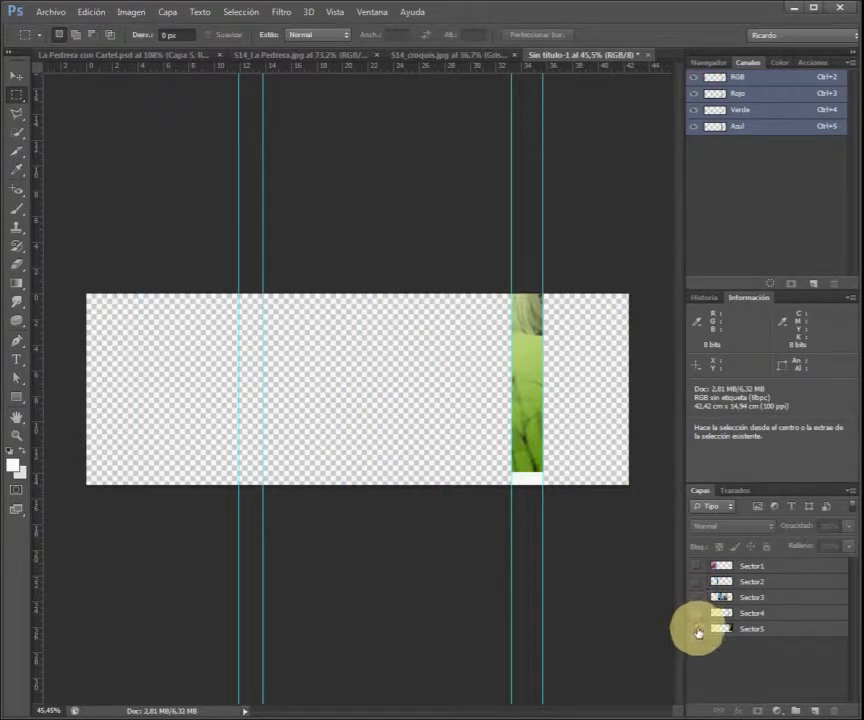
alt+click(698, 631)
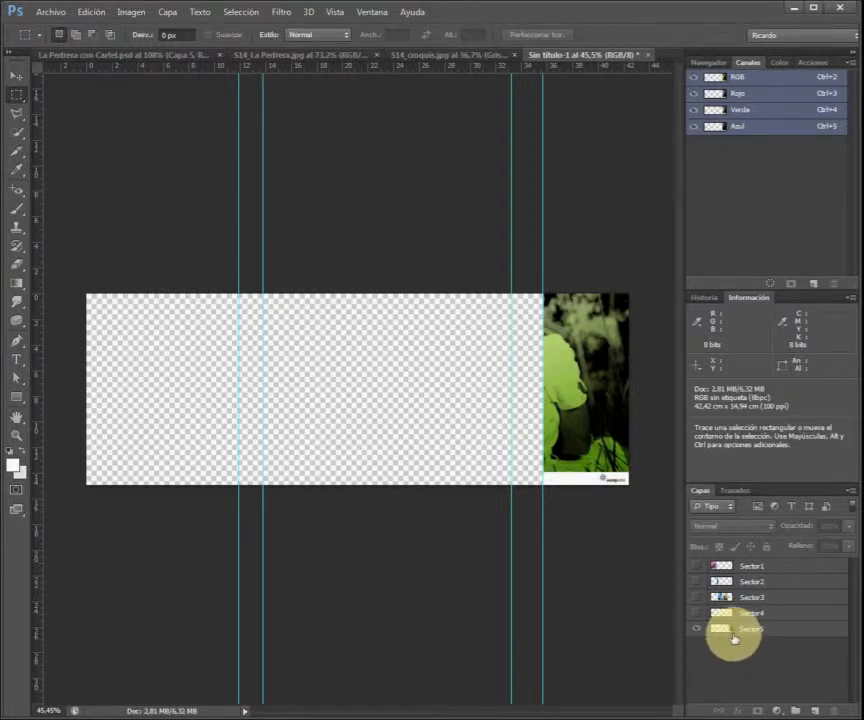
alt+click(696, 567)
alt+click(698, 597)
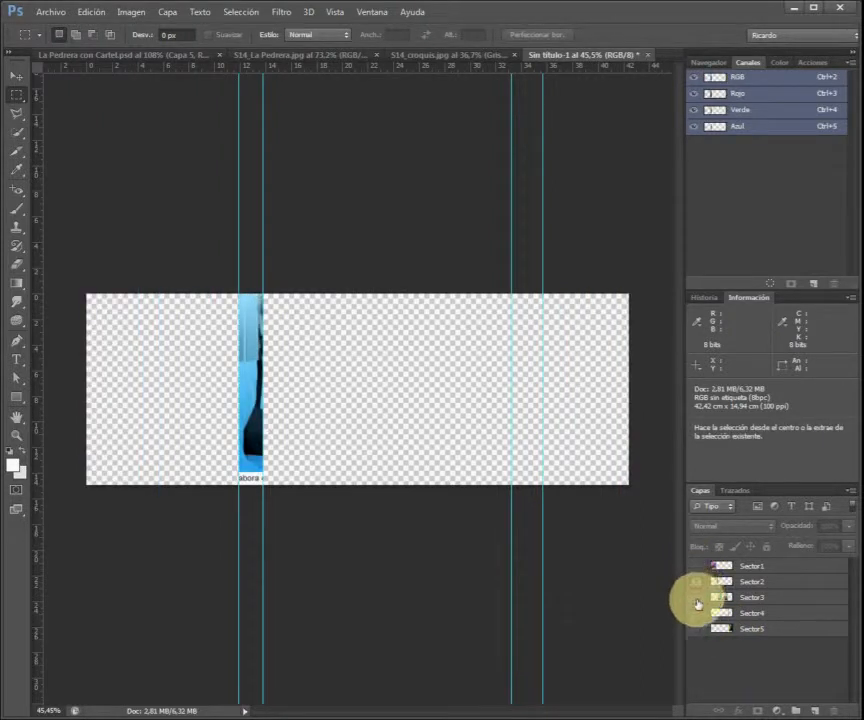
alt+click(698, 601)
alt+click(696, 613)
alt+click(697, 629)
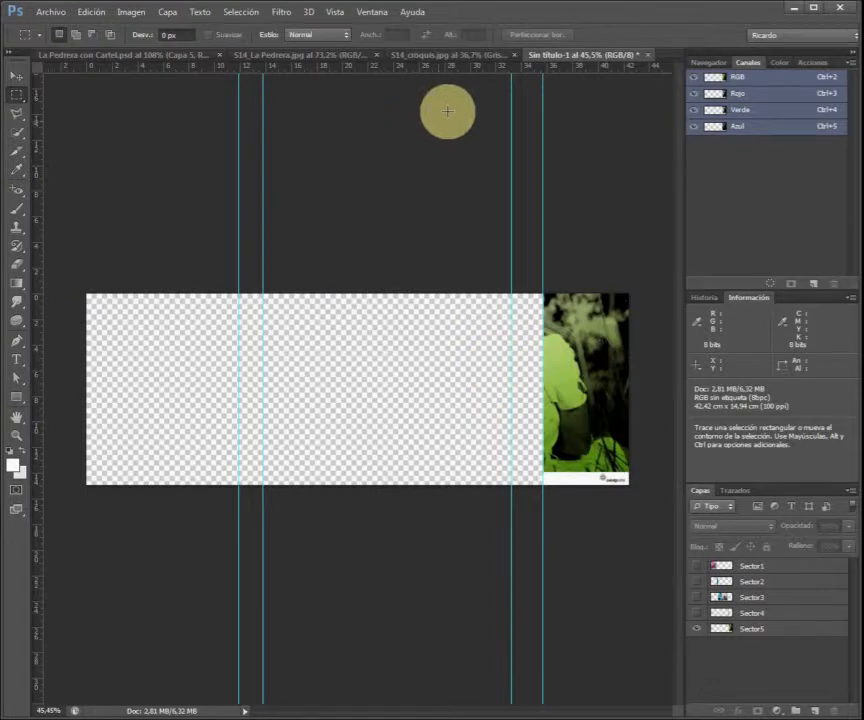
- Close the S14_croquis.jpg sketch and make all five sector layers of the banner visible
click(457, 61)
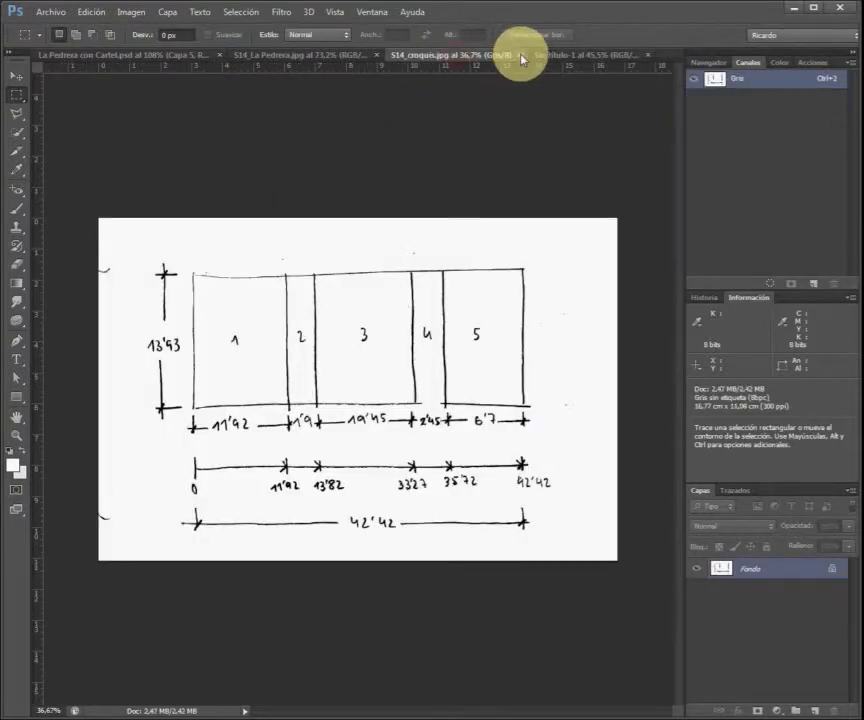
click(513, 56)
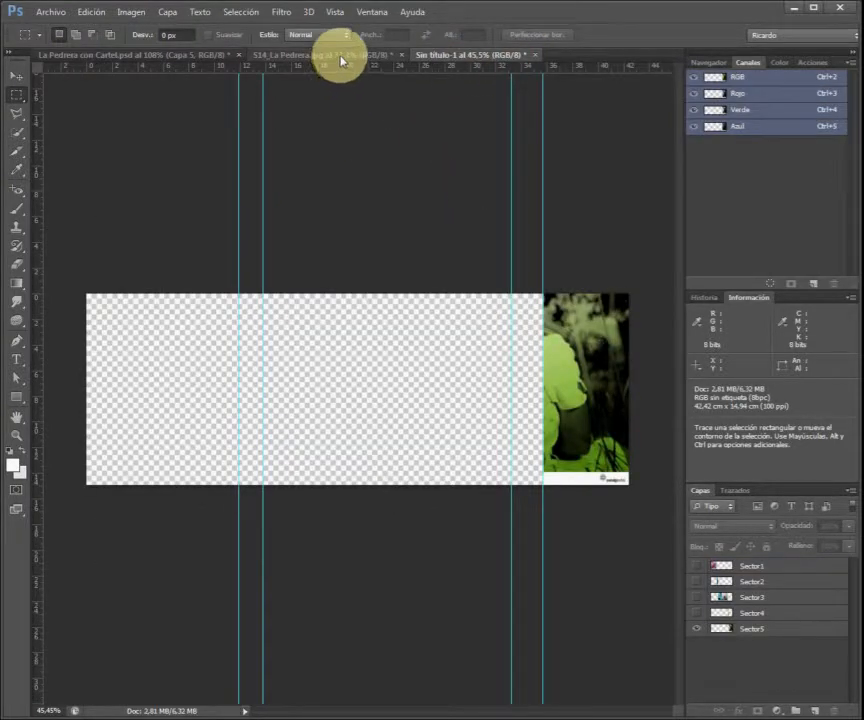
drag(696, 567, 697, 628)
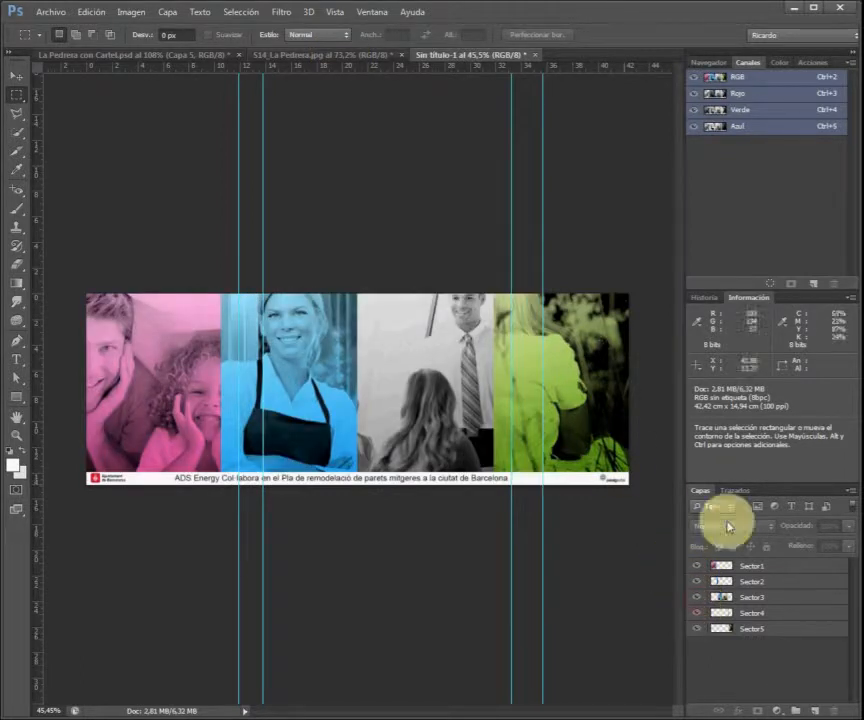
- Arrange the S14_La Pedrera.jpg photo and the banner document side by side in a vertical two-document layout
click(346, 58)
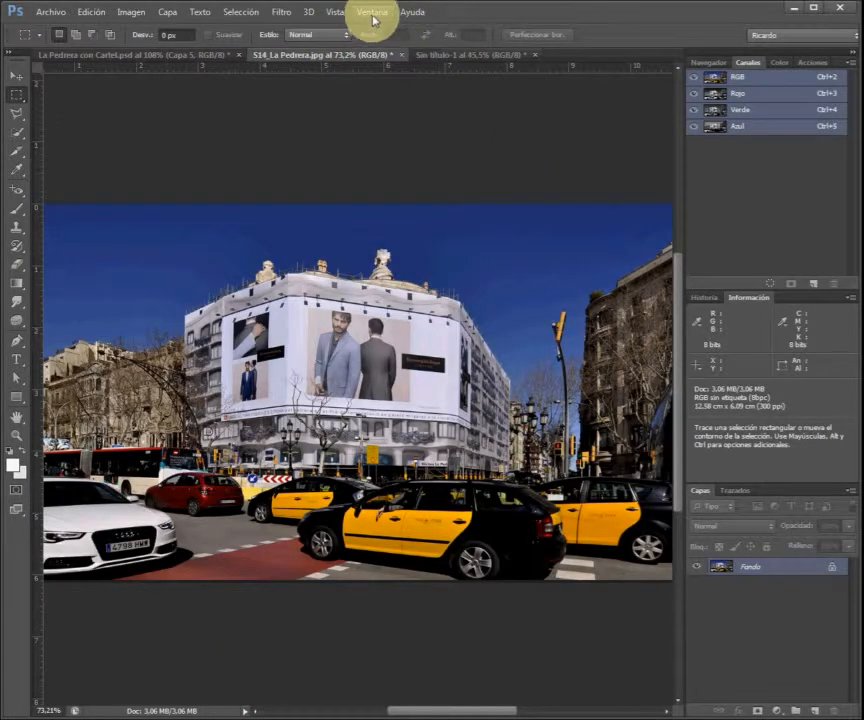
click(372, 15)
mouse_move(392, 28)
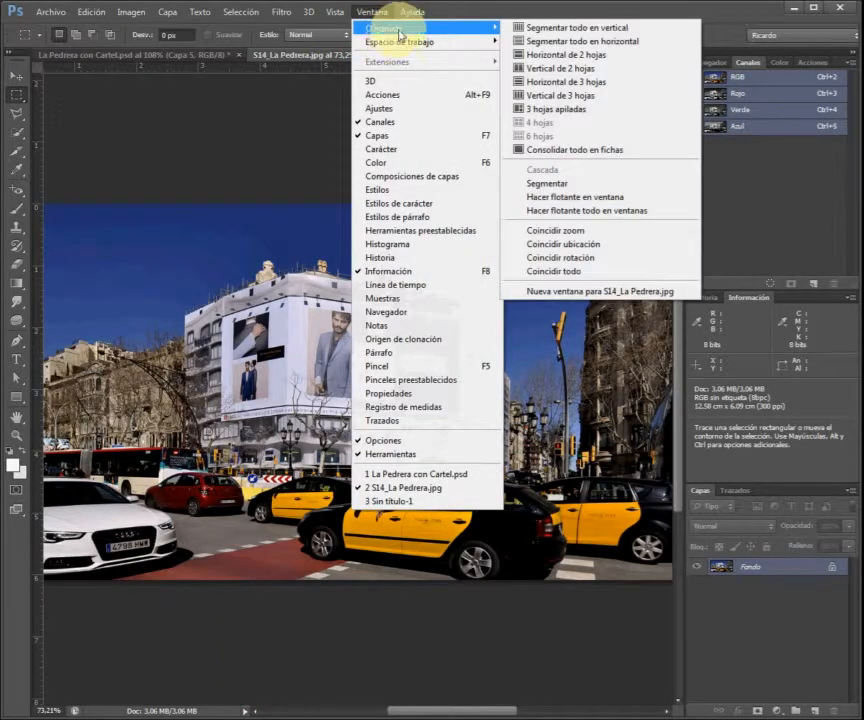
click(560, 70)
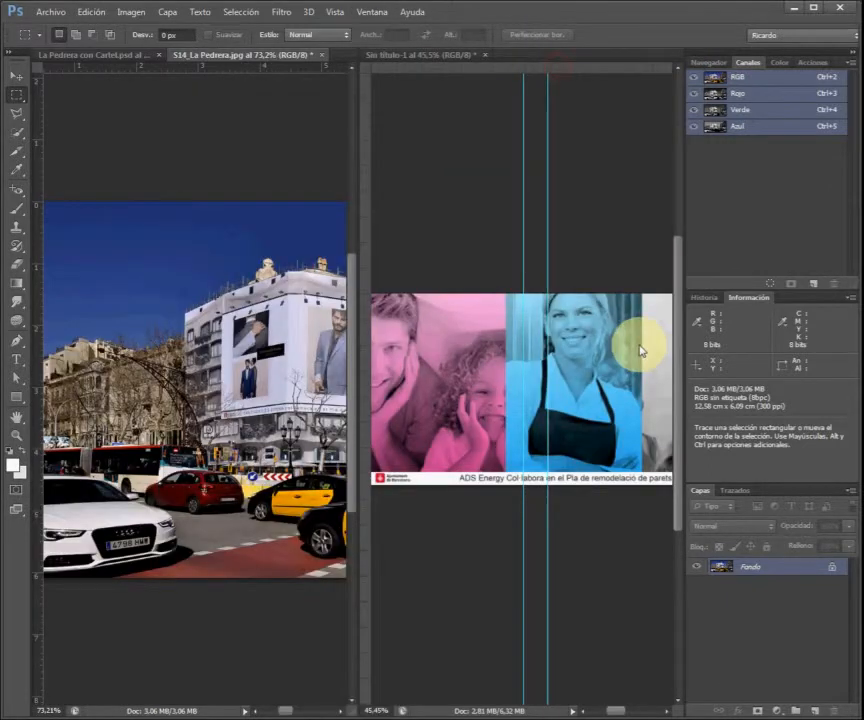
scroll(272, 120, down, 4)
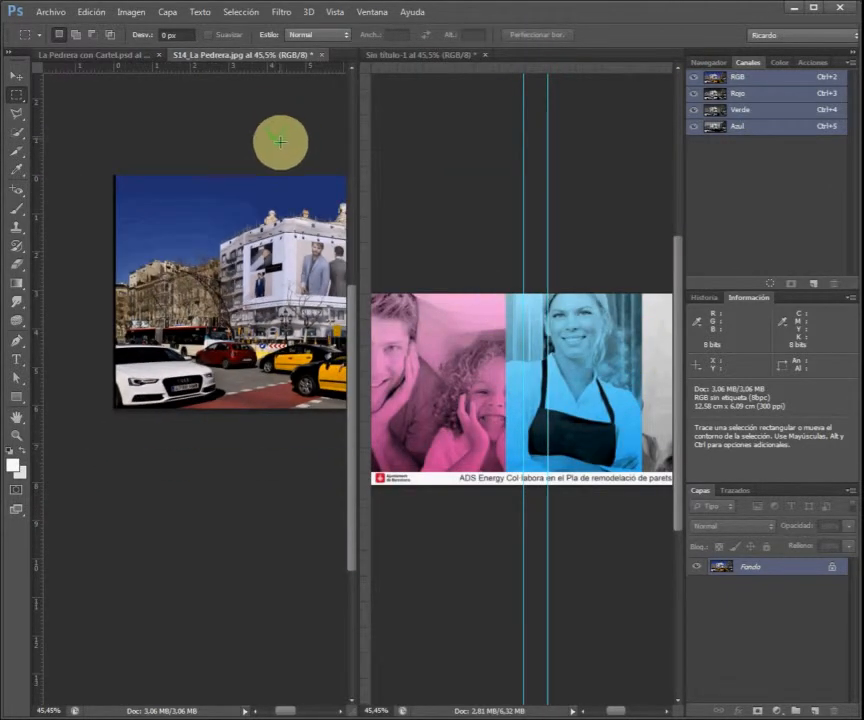
scroll(287, 214, down, 3)
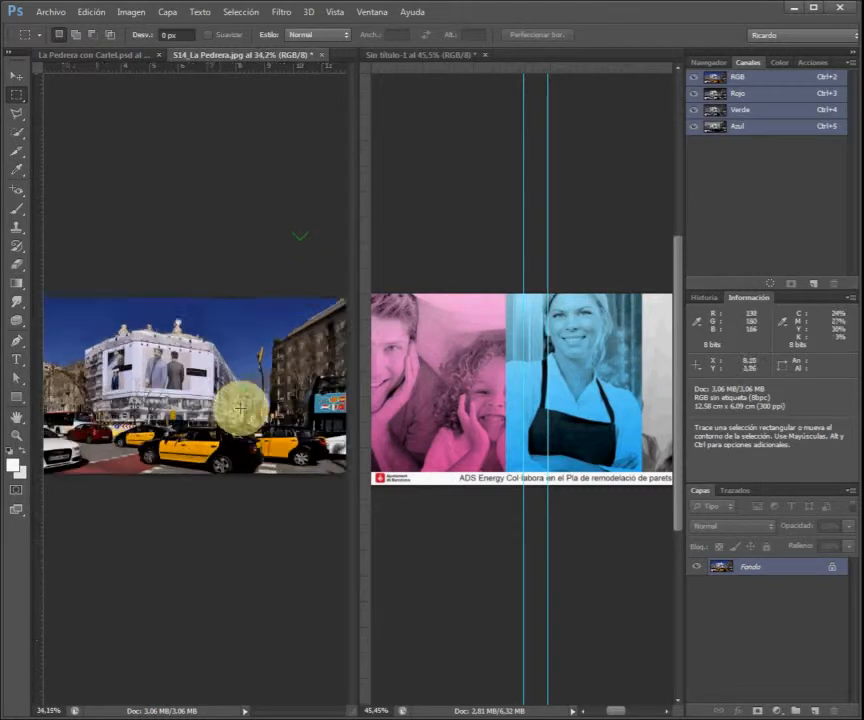
- Select all five sector layers, Sector1 to Sector5, in the banner document and copy them into the S14_La Pedrera.jpg photo
scroll(240, 408, up, 1)
click(632, 243)
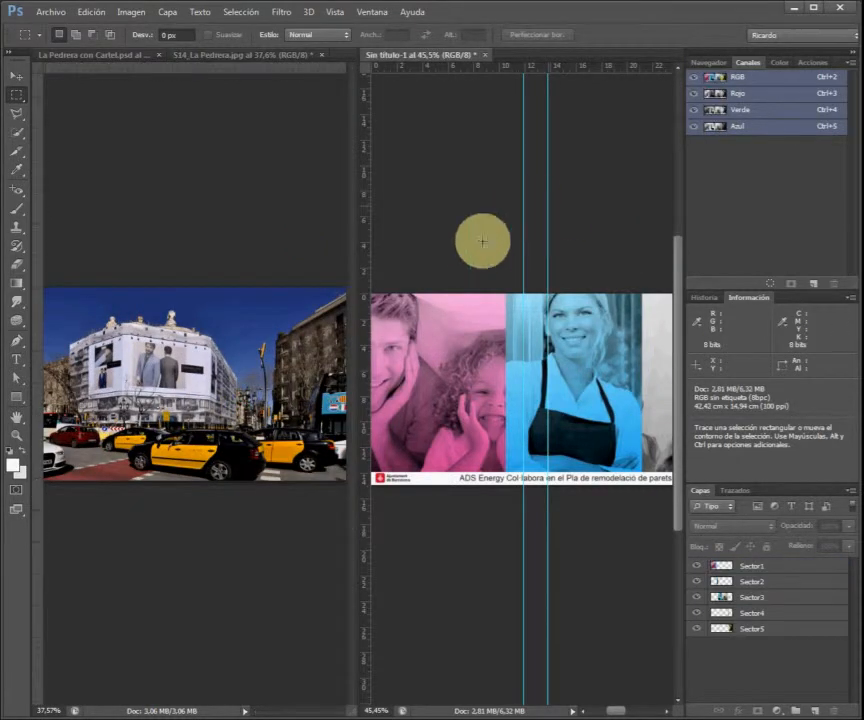
scroll(517, 370, down, 3)
scroll(517, 372, down, 1)
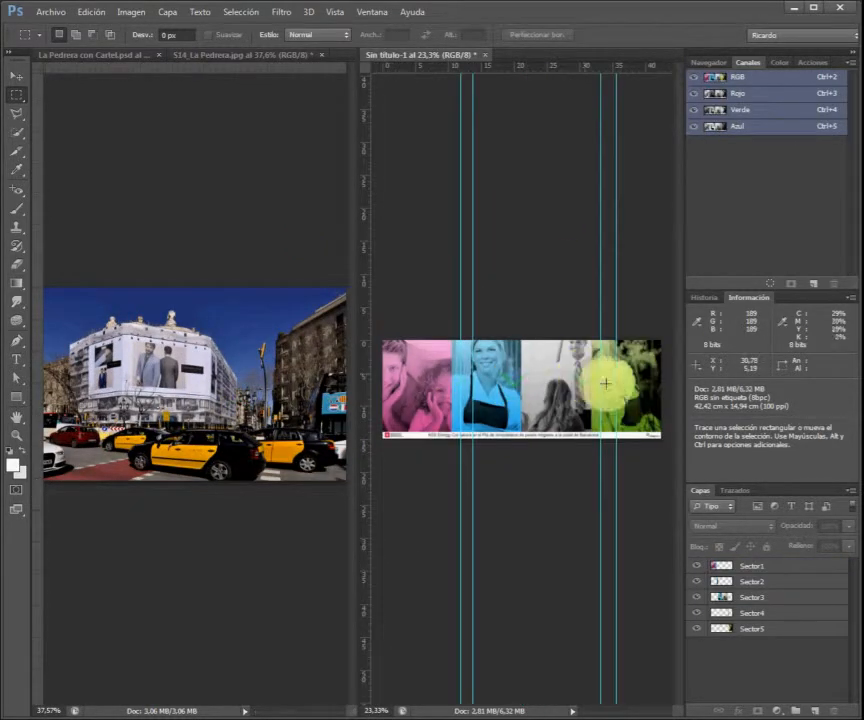
click(787, 630)
double_click(789, 630)
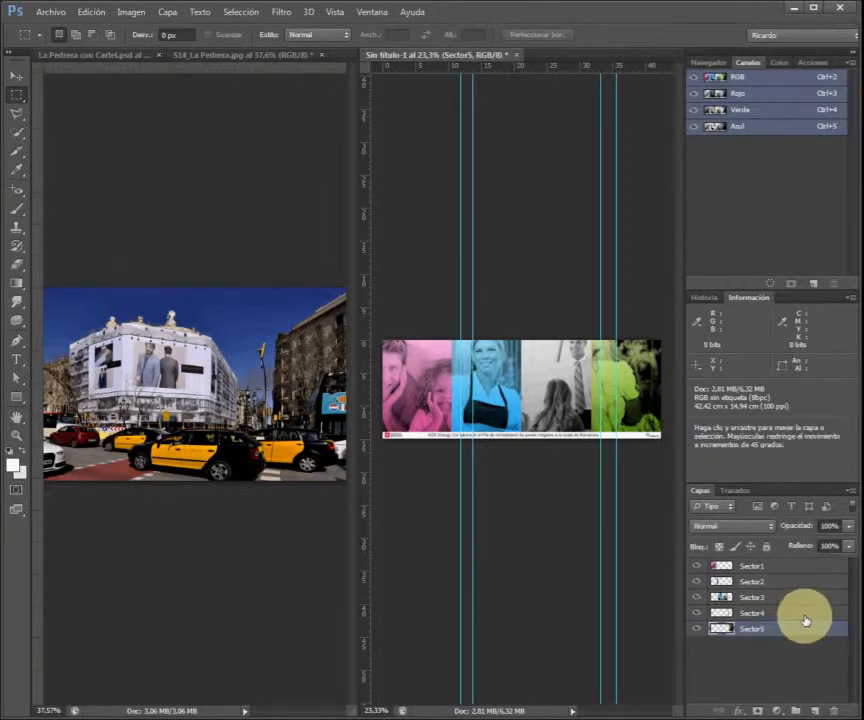
shift+click(799, 613)
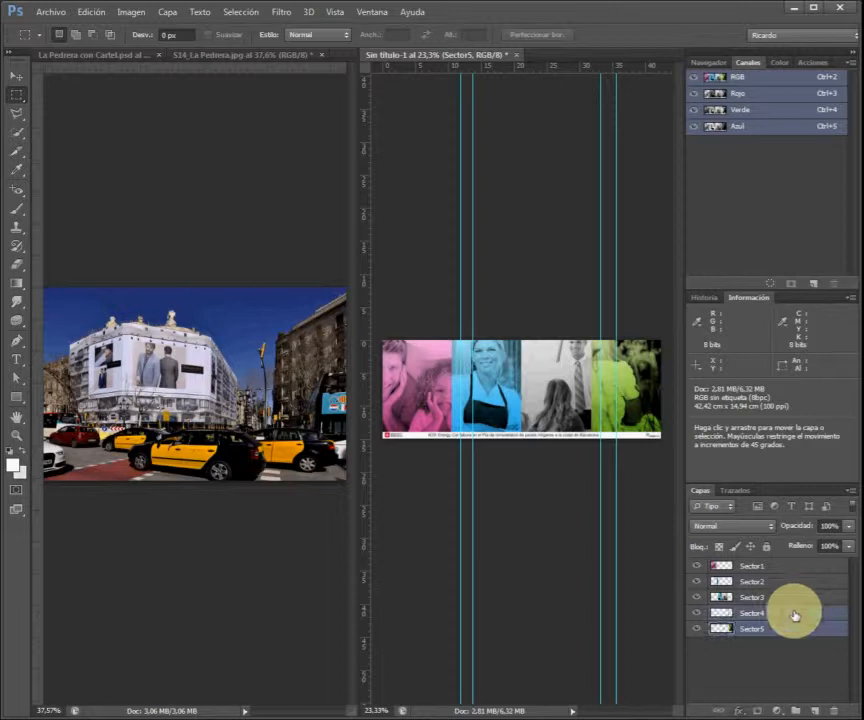
shift+click(804, 583)
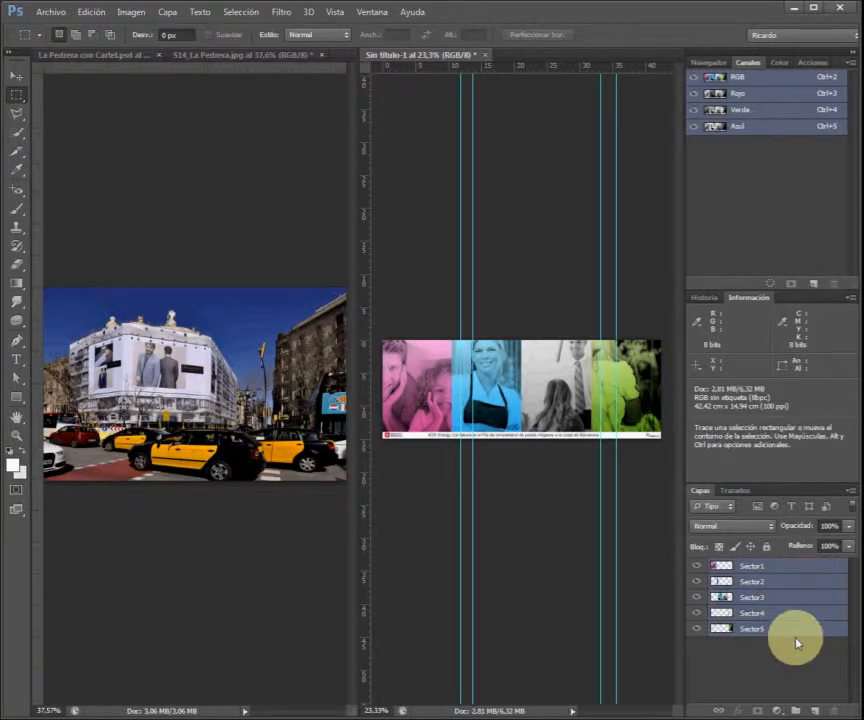
drag(805, 569, 228, 509)
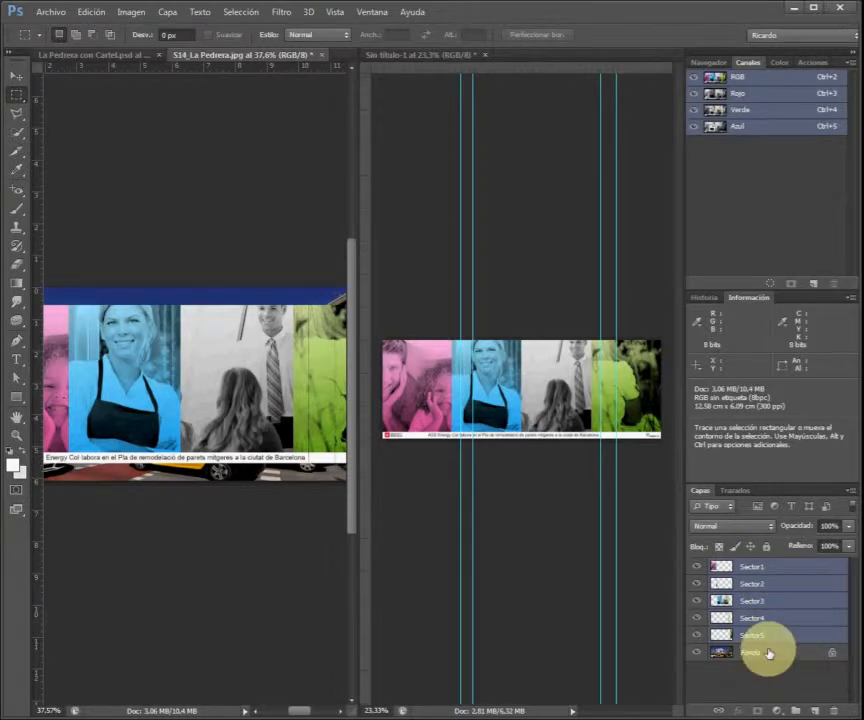
- Revert the banner document through its history to the Guía nueva state just before the image was flattened
click(495, 204)
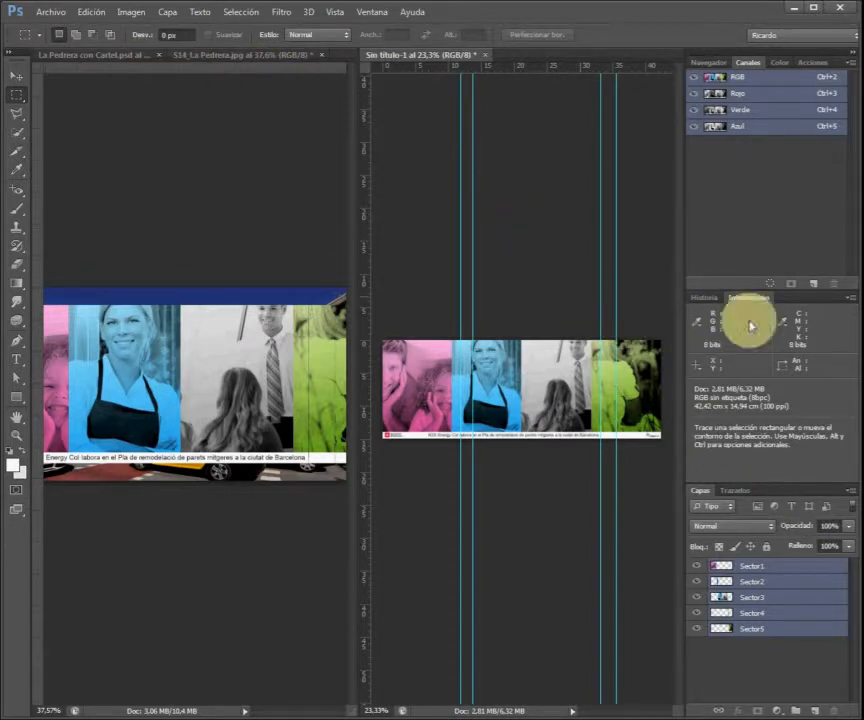
click(703, 297)
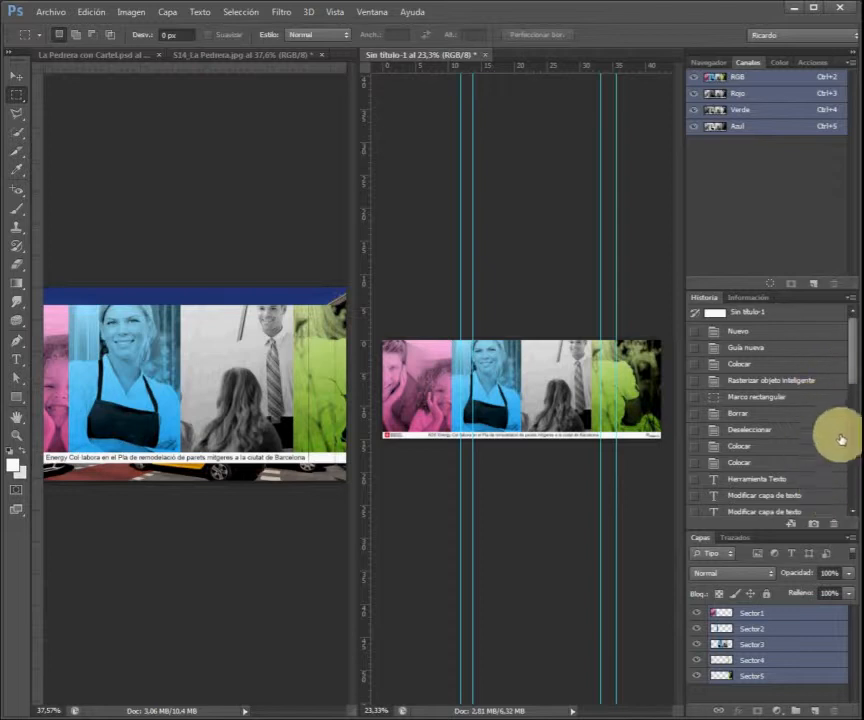
drag(845, 372, 856, 492)
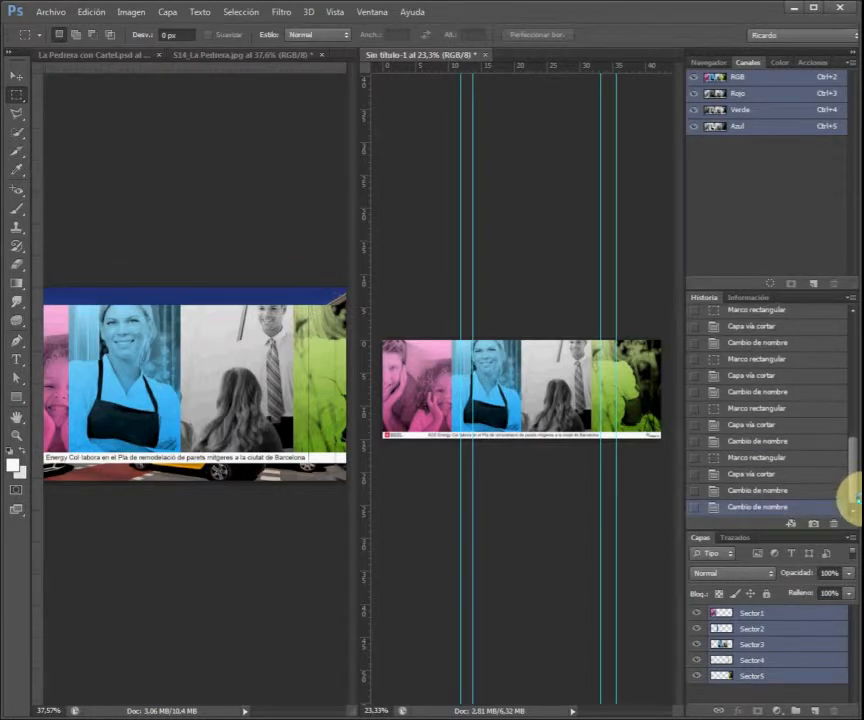
click(815, 424)
click(812, 378)
scroll(822, 377, up, 2)
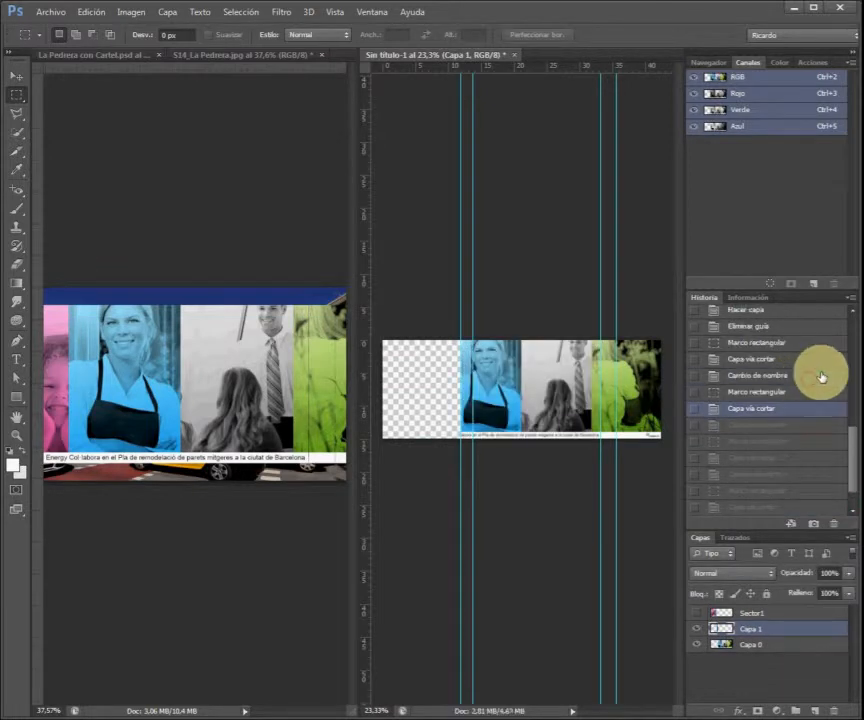
scroll(818, 375, up, 2)
click(810, 360)
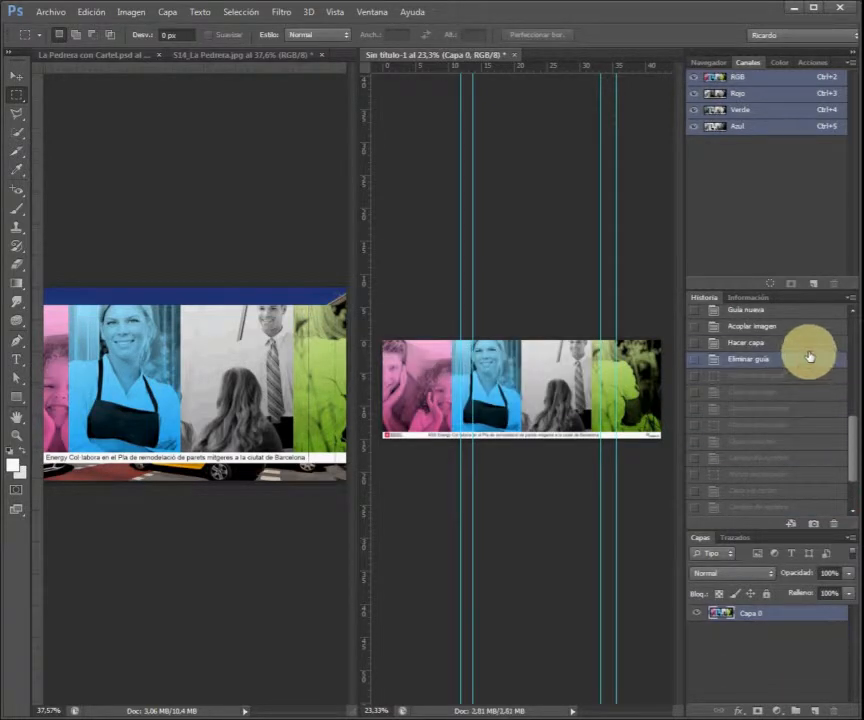
click(810, 342)
click(810, 326)
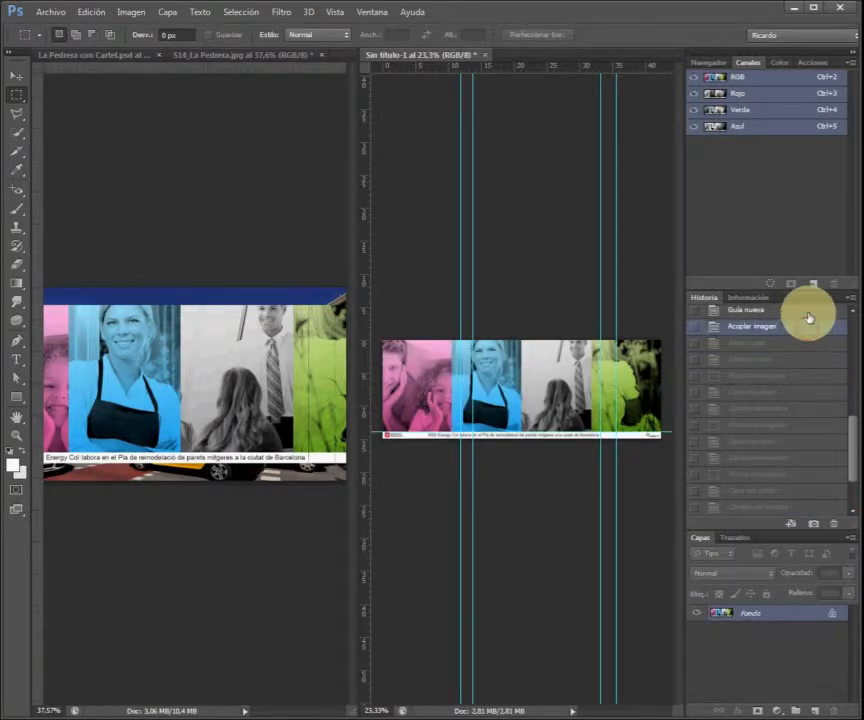
click(807, 313)
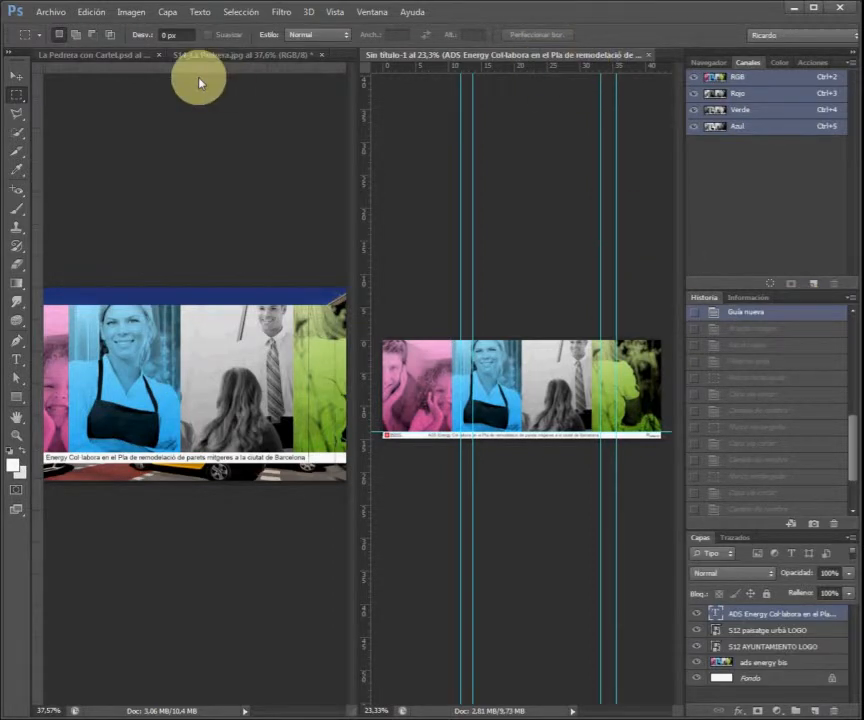
- Save the banner with its layers as Cartel Pedrera in Photoshop format in the Ramblas folder and close the document
click(55, 13)
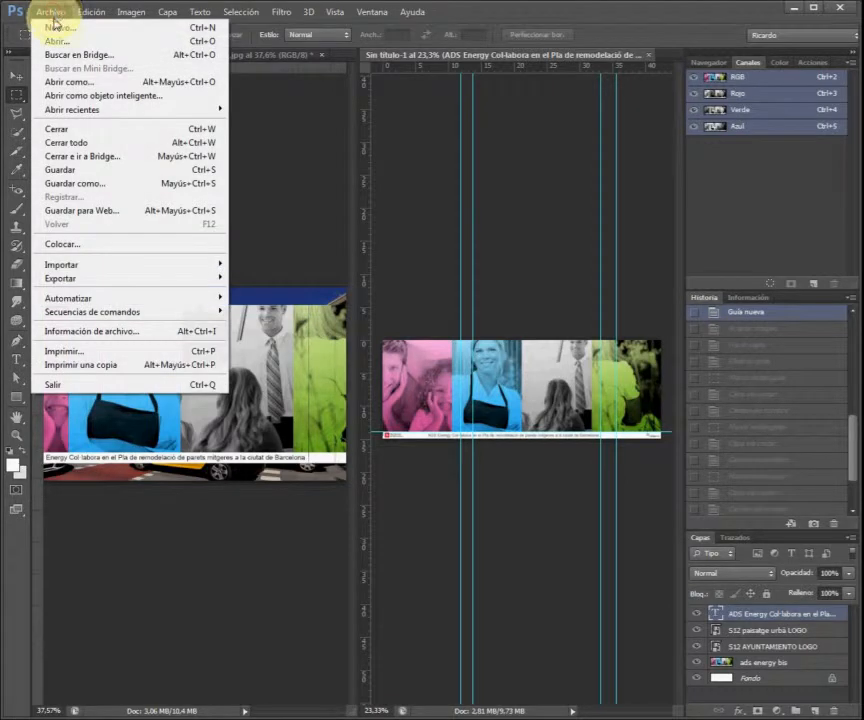
click(103, 186)
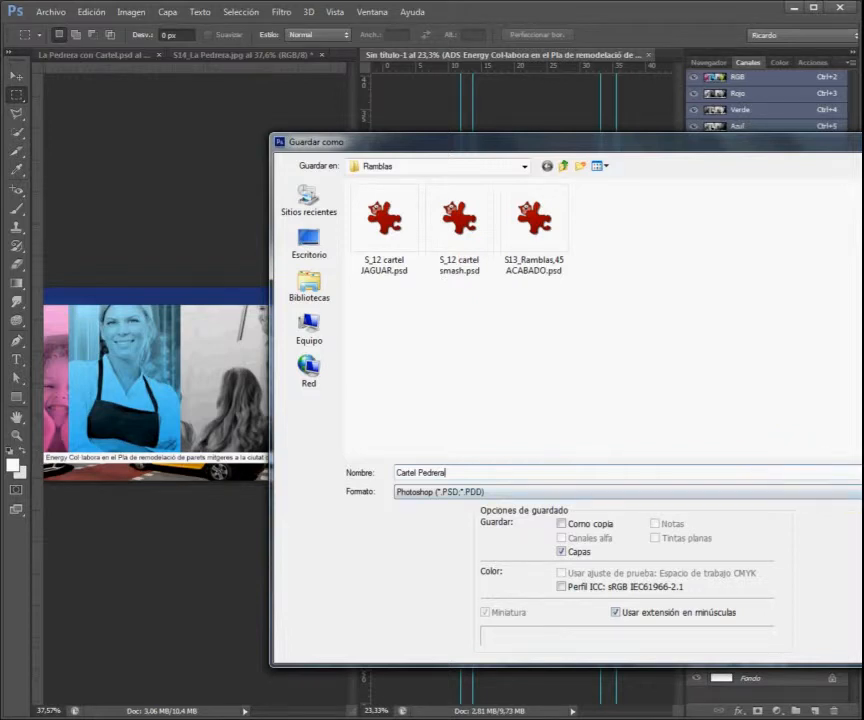
key(Return)
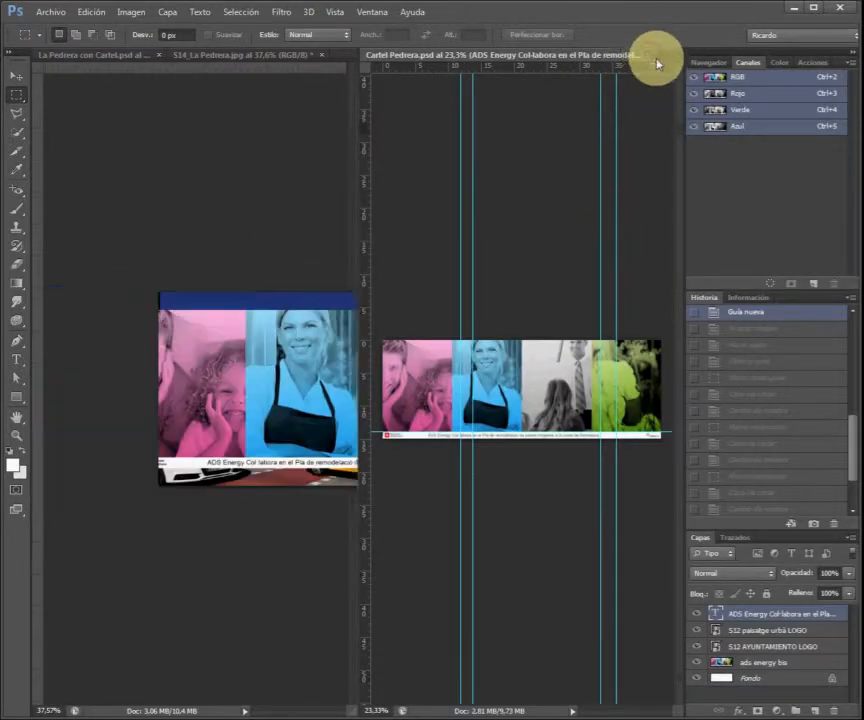
click(657, 64)
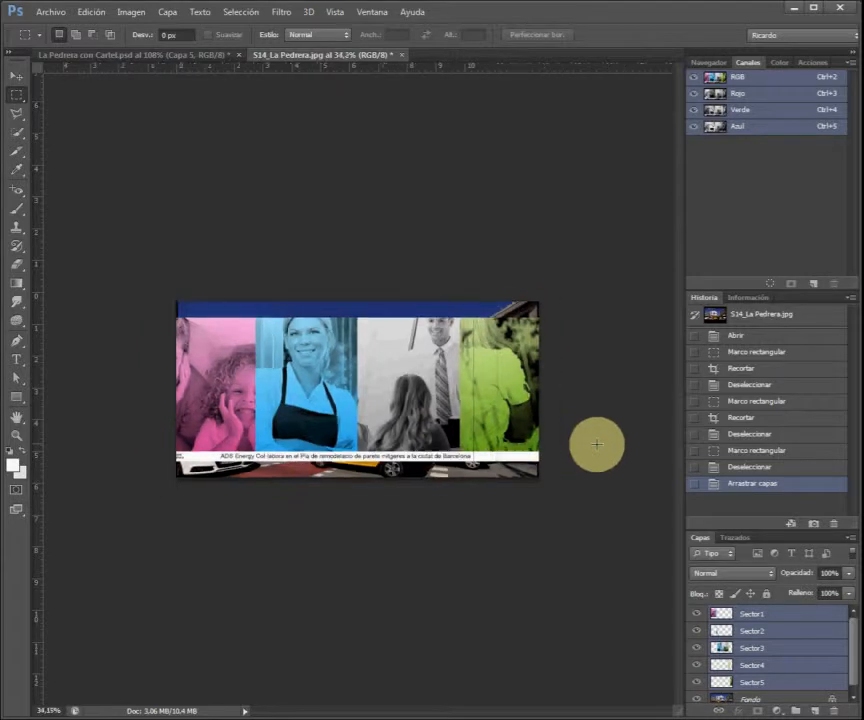
- Hide the five sector layers in the La Pedrera photo so only the Fondo layer shows
click(697, 682)
click(697, 665)
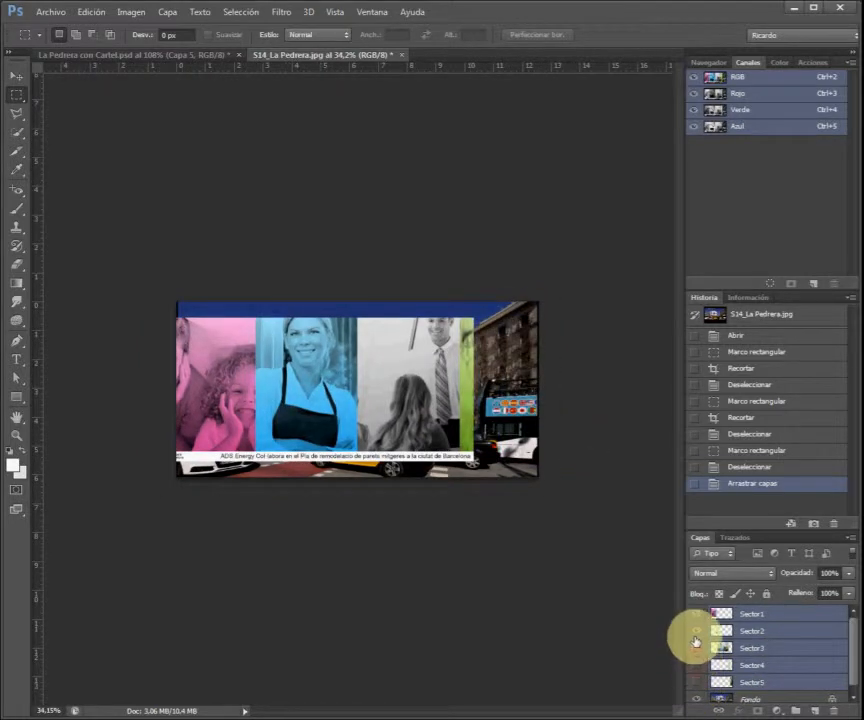
drag(695, 641, 696, 612)
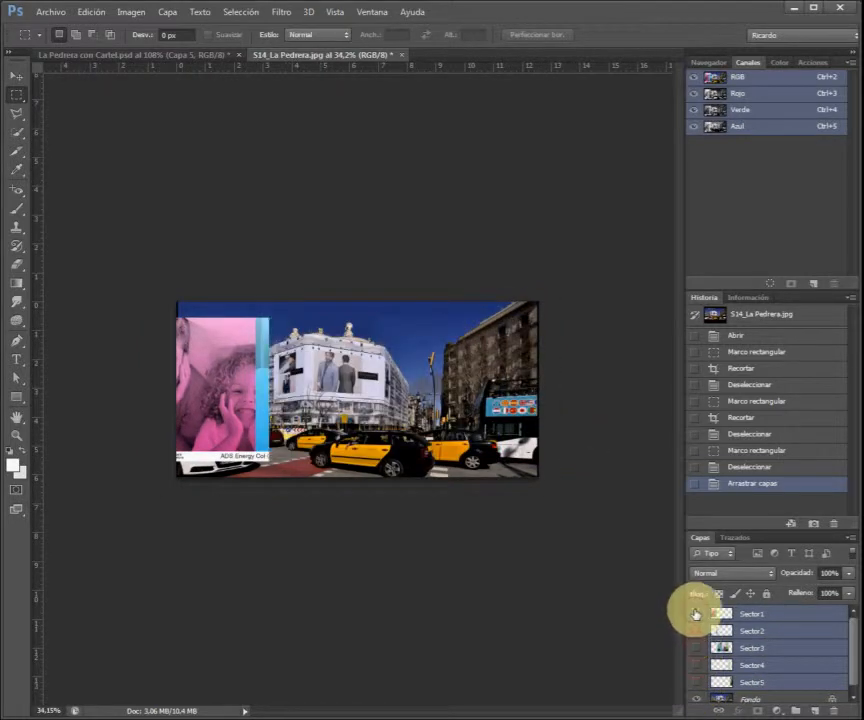
click(698, 682)
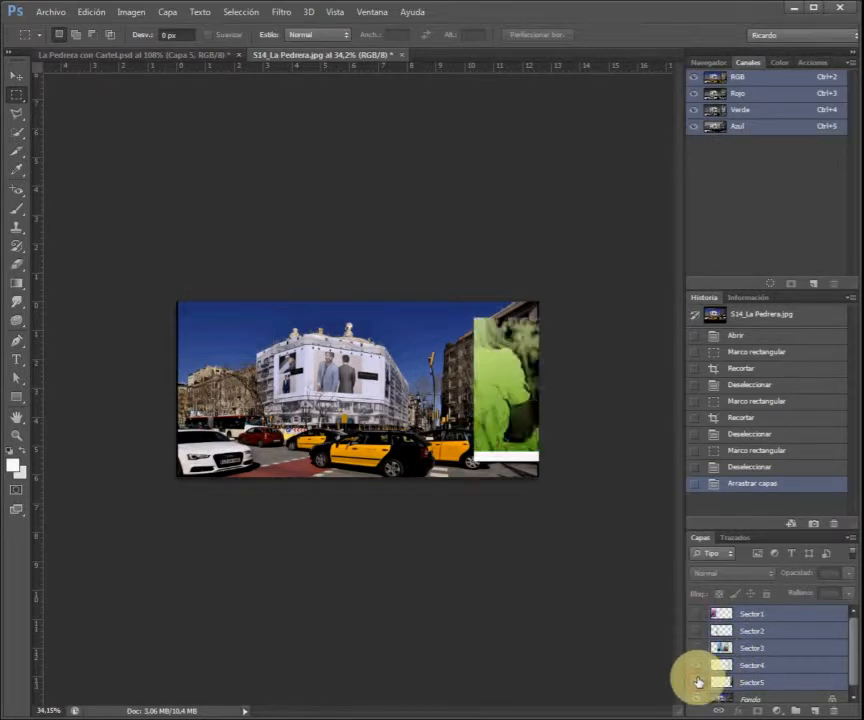
click(698, 682)
click(697, 667)
- Place three vertical guides on the facade: at the billboard's left edge and at both sides of its left corner
scroll(238, 372, up, 4)
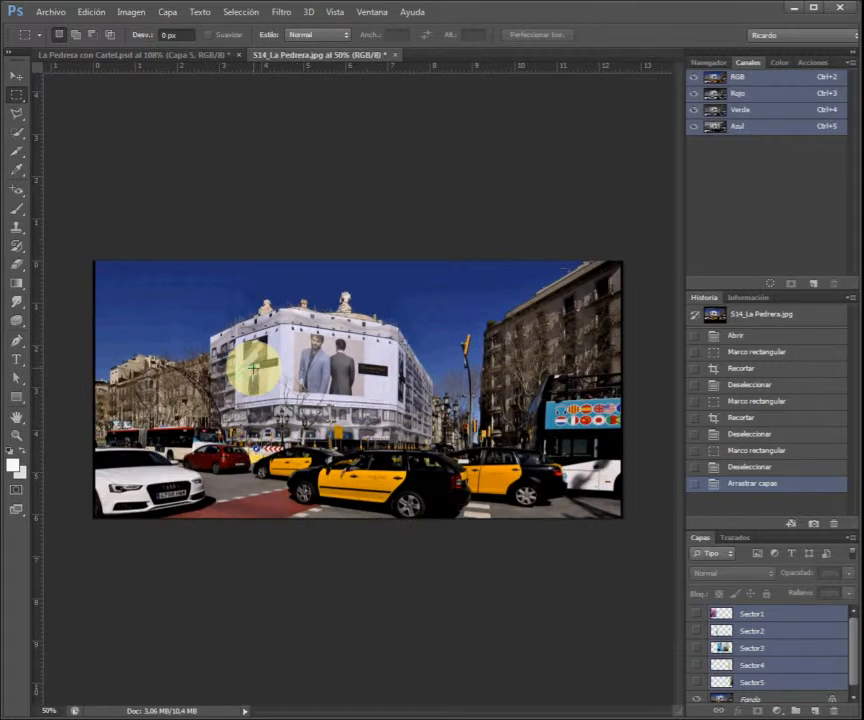
scroll(254, 370, up, 4)
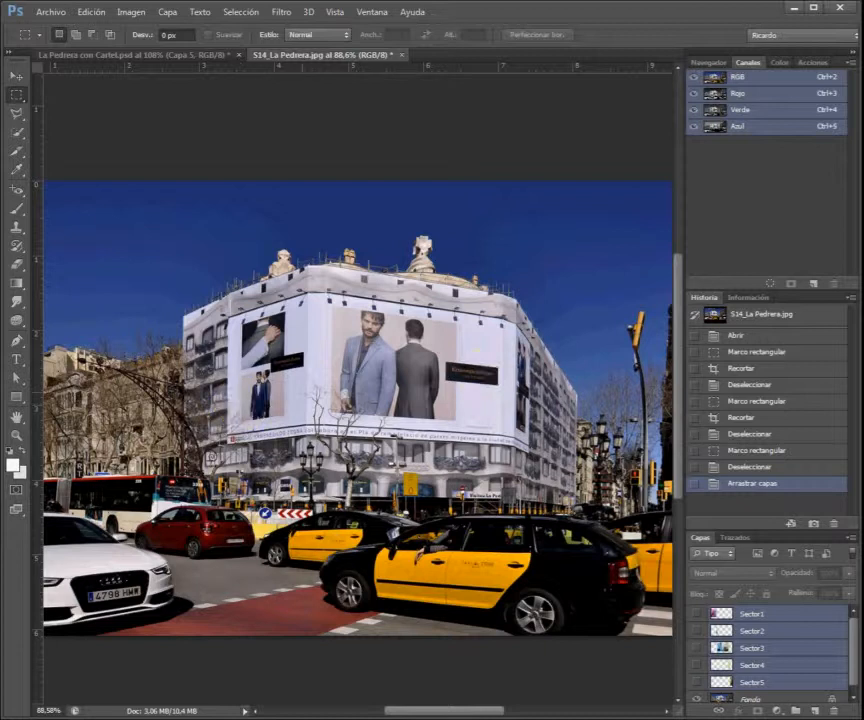
key(v)
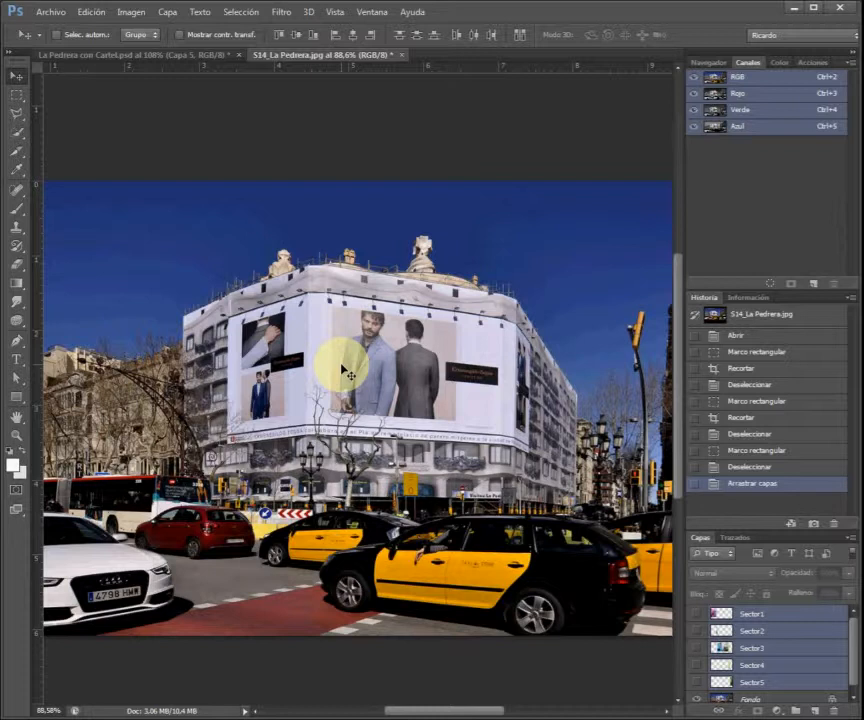
scroll(345, 372, up, 3)
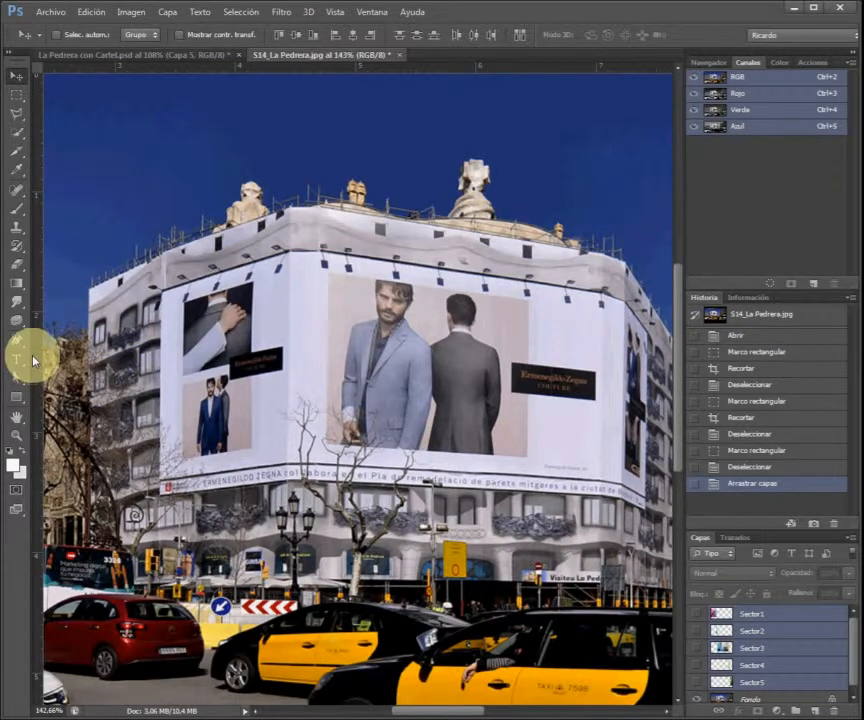
drag(34, 358, 160, 385)
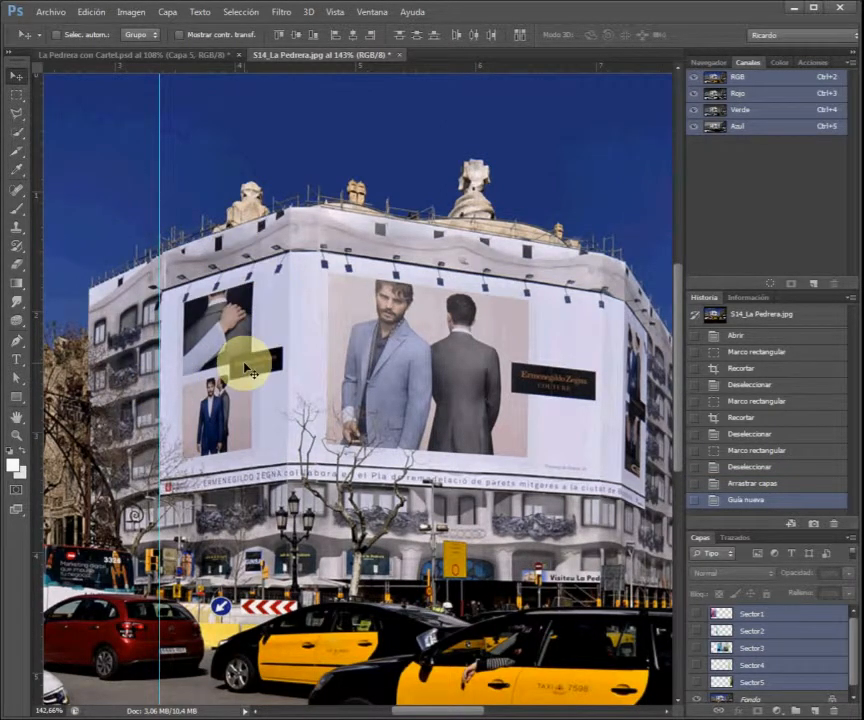
drag(36, 376, 286, 386)
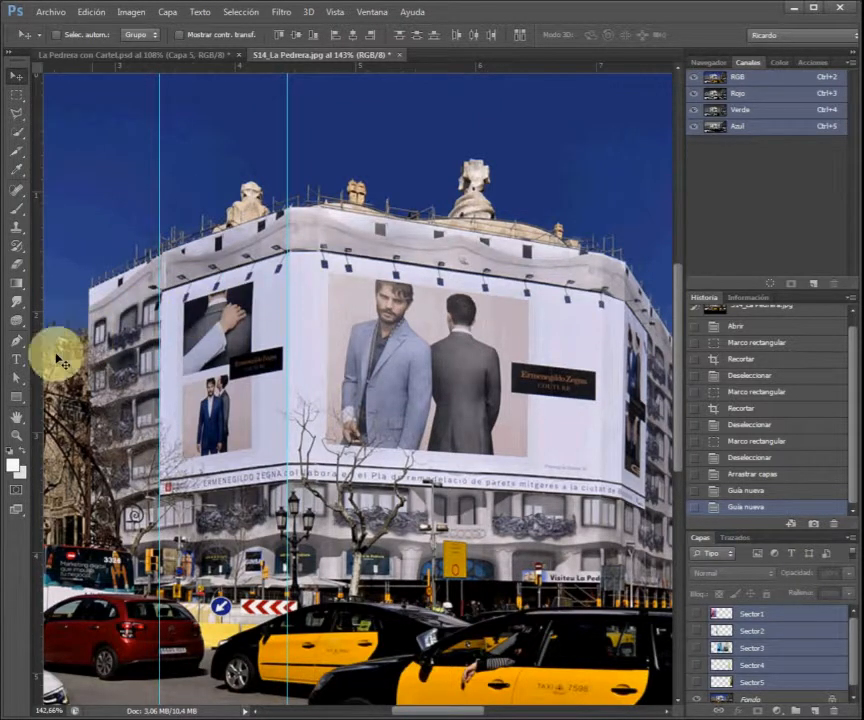
drag(35, 357, 317, 370)
scroll(468, 348, down, 2)
scroll(616, 376, up, 1)
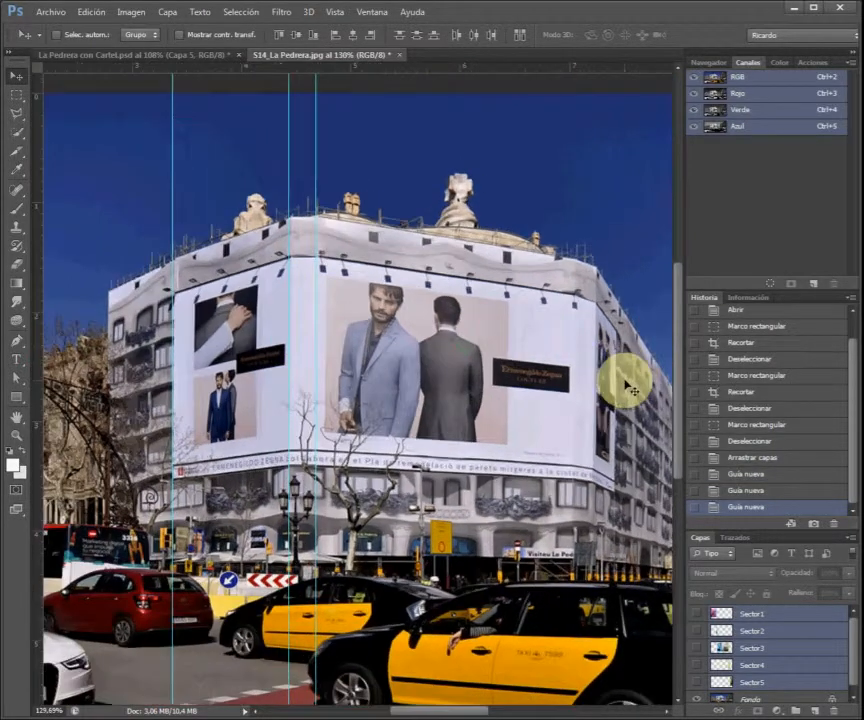
- Place three vertical guides on the billboard's far side: before the right corner, at that corner and at the right edge
drag(37, 398, 573, 429)
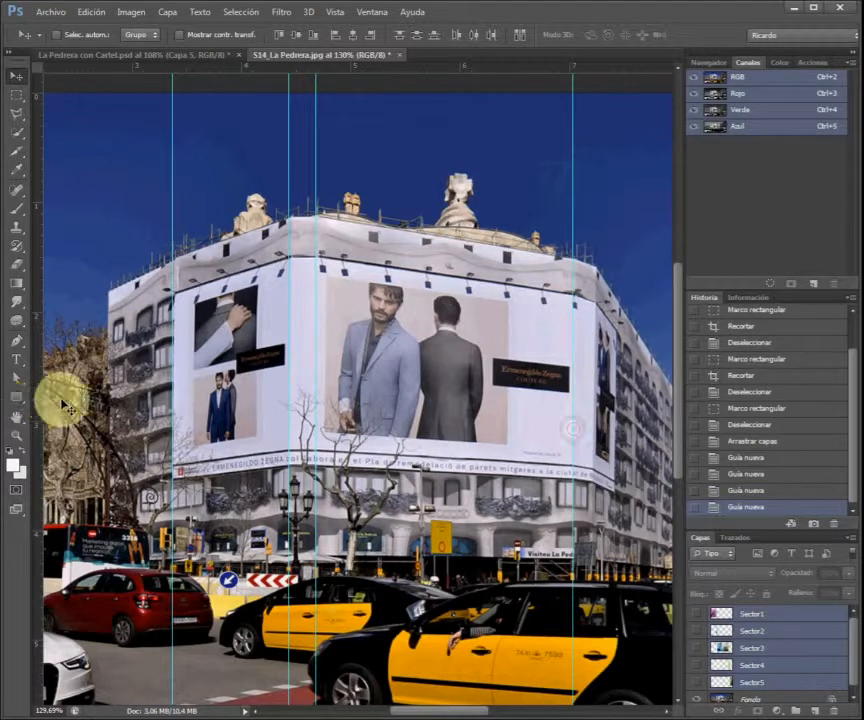
drag(40, 414, 595, 422)
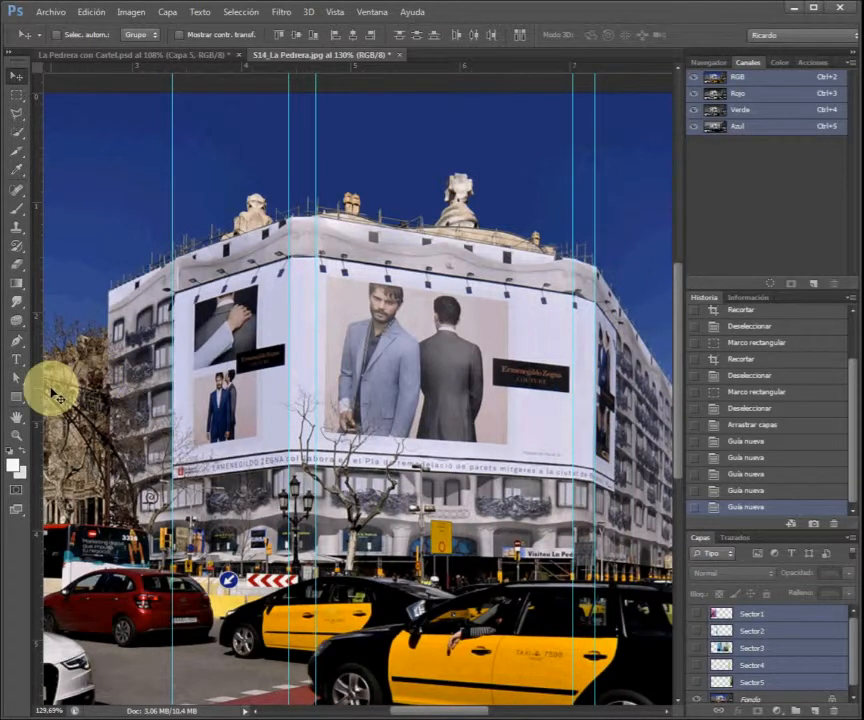
drag(38, 398, 614, 476)
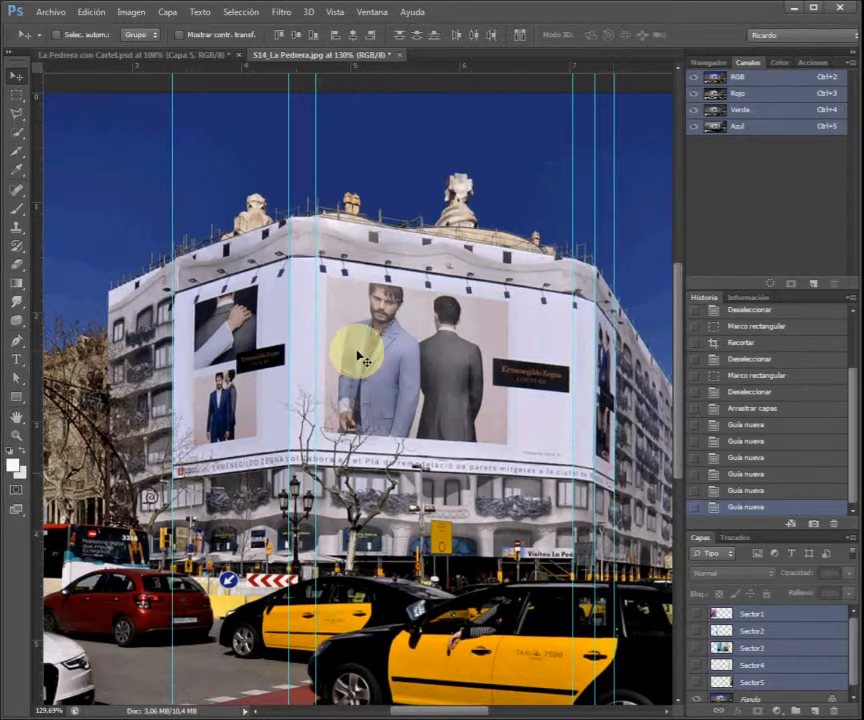
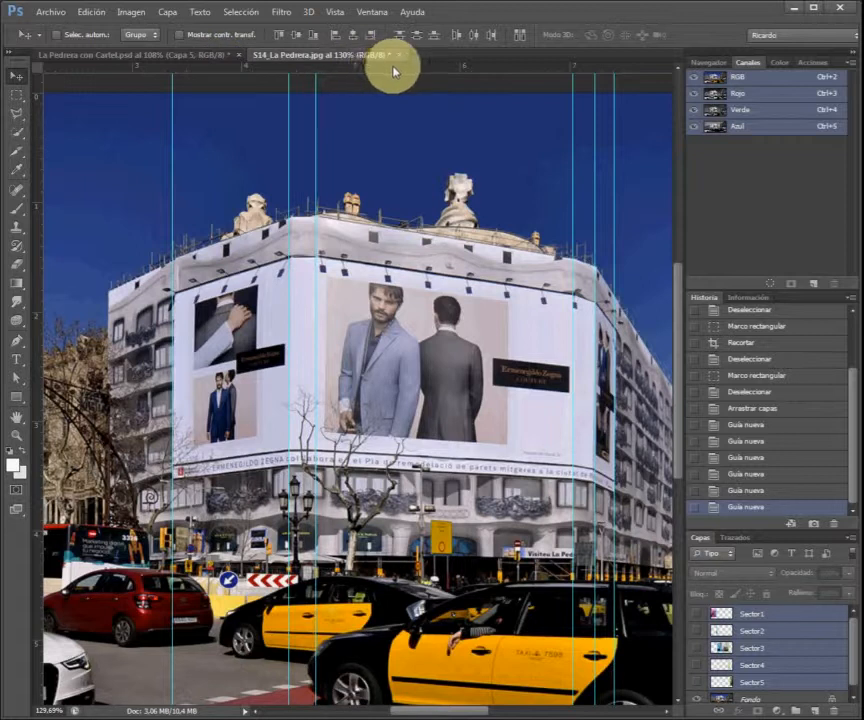
- Place four horizontal guides marking the billboard's upper and lower limits at its left corner and at its left edge
drag(309, 70, 309, 259)
drag(303, 71, 170, 293)
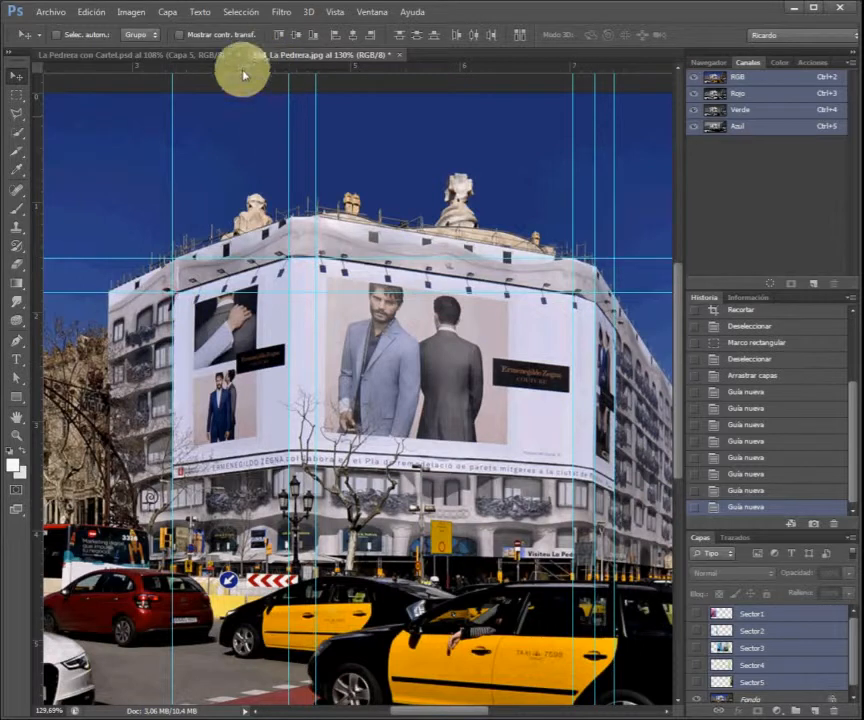
drag(250, 68, 255, 190)
drag(251, 255, 291, 465)
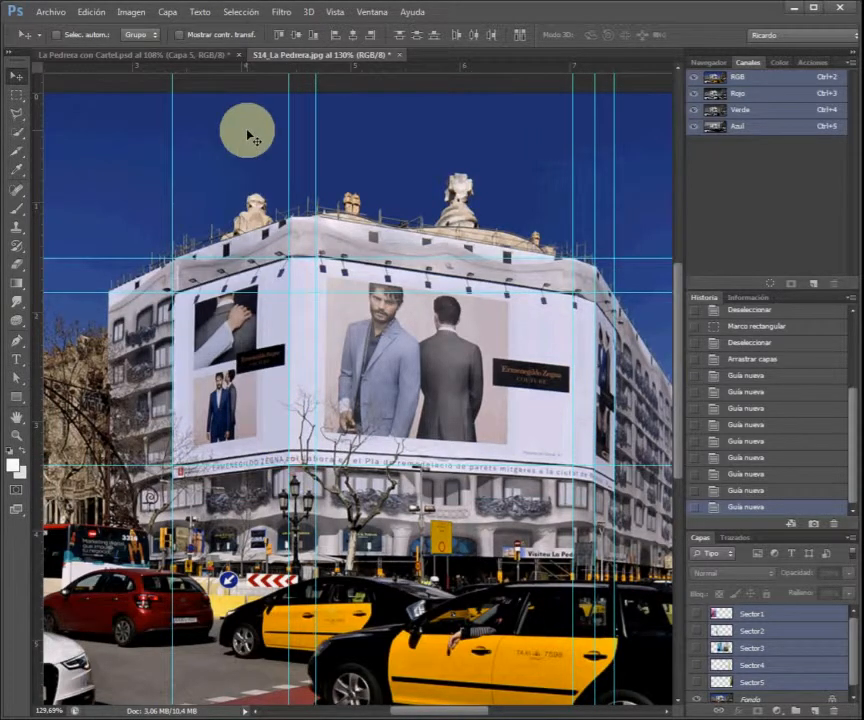
drag(212, 64, 152, 479)
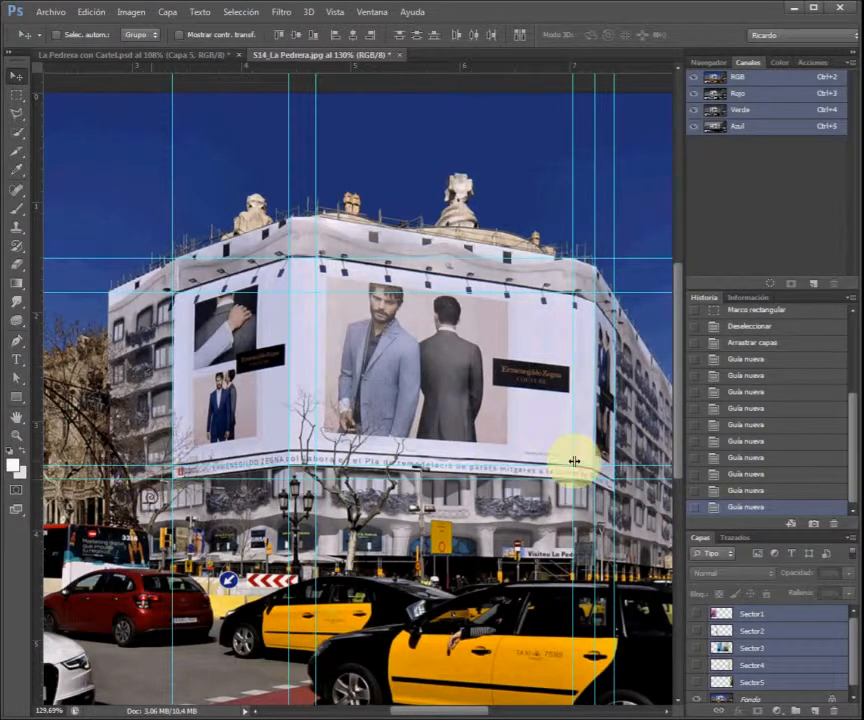
- Show the Sector1 layer and distort its two right corners onto the guides where the billboard's left face meets the left corner
click(781, 615)
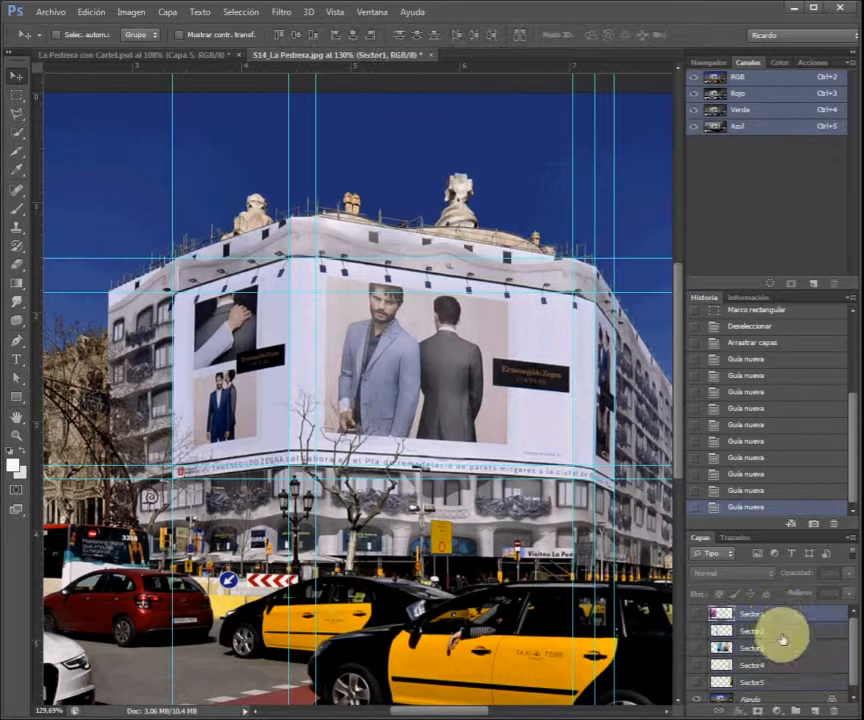
click(697, 614)
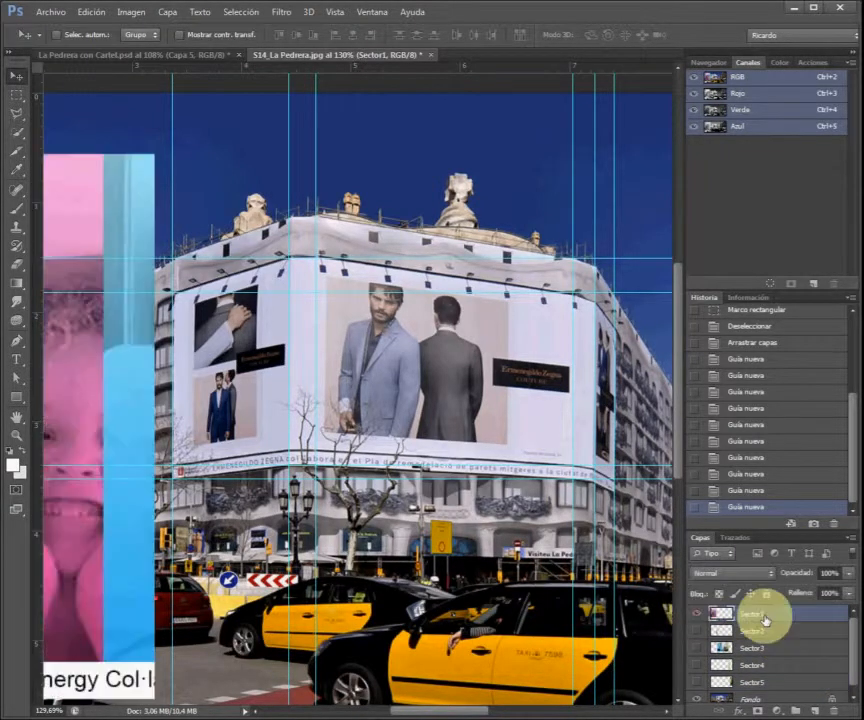
scroll(501, 521, down, 2)
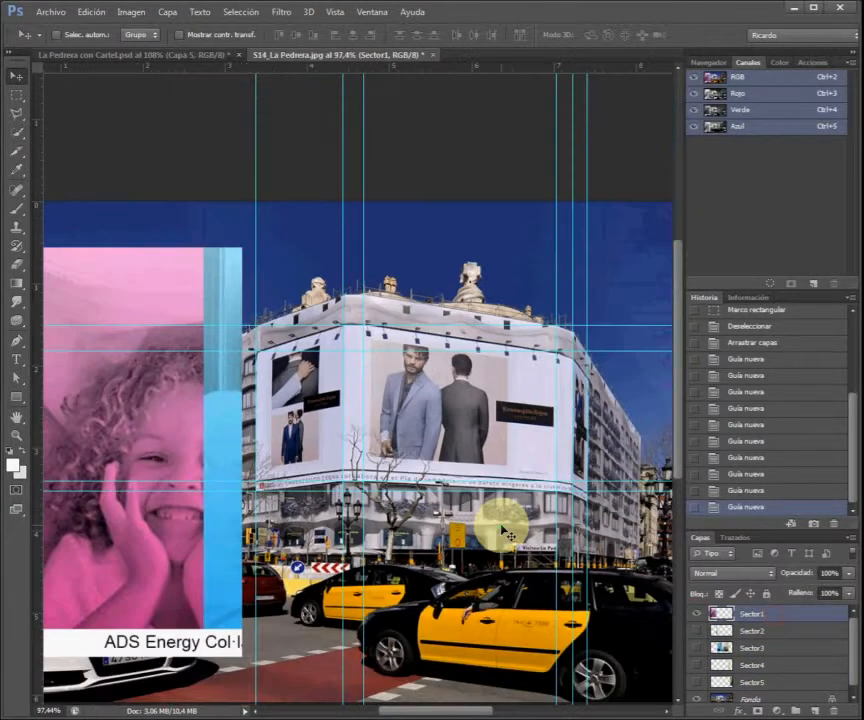
scroll(270, 430, up, 1)
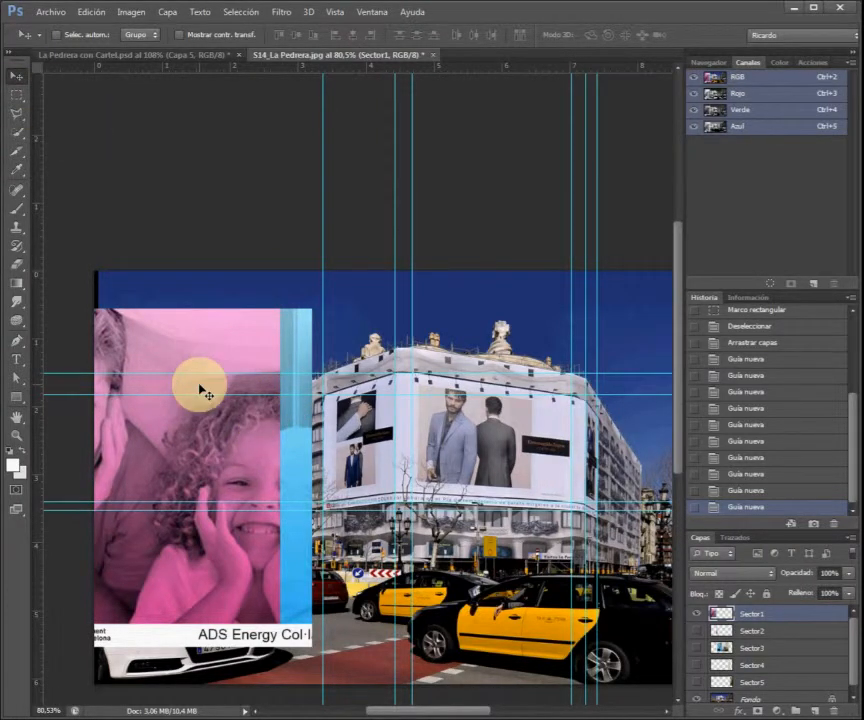
key(ctrl+t)
right_click(246, 344)
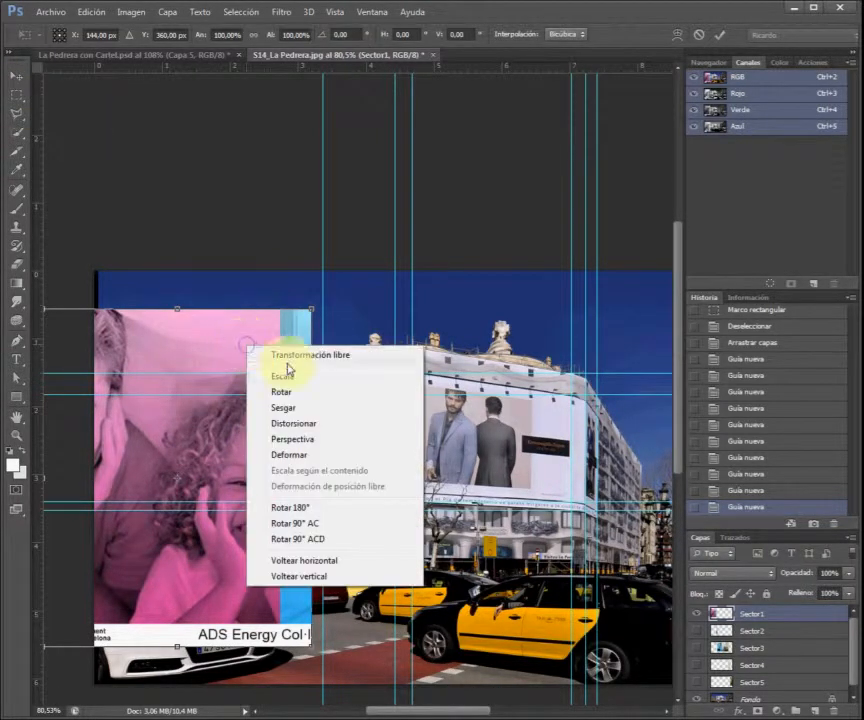
click(306, 425)
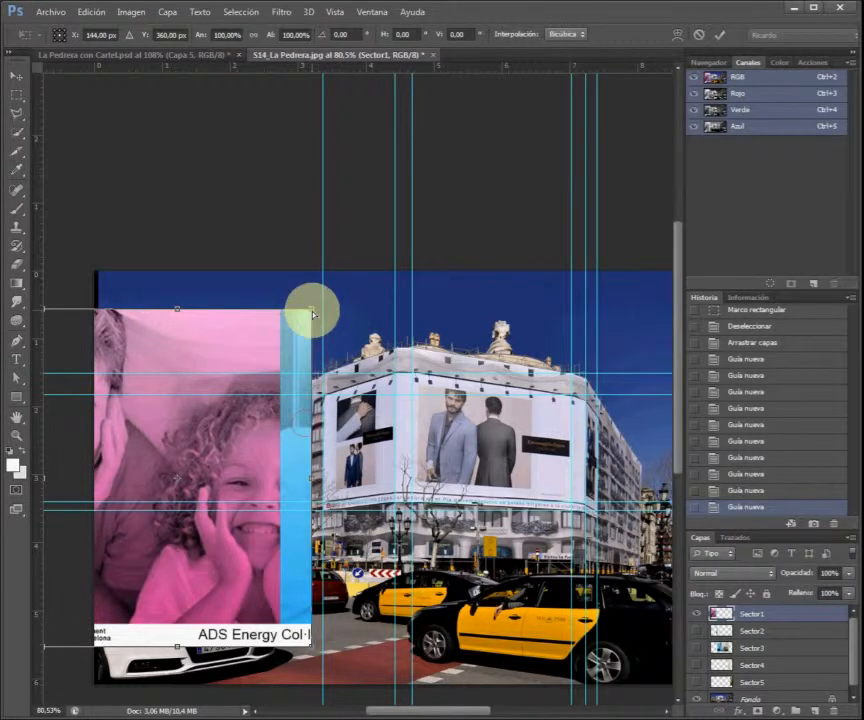
drag(312, 314, 395, 380)
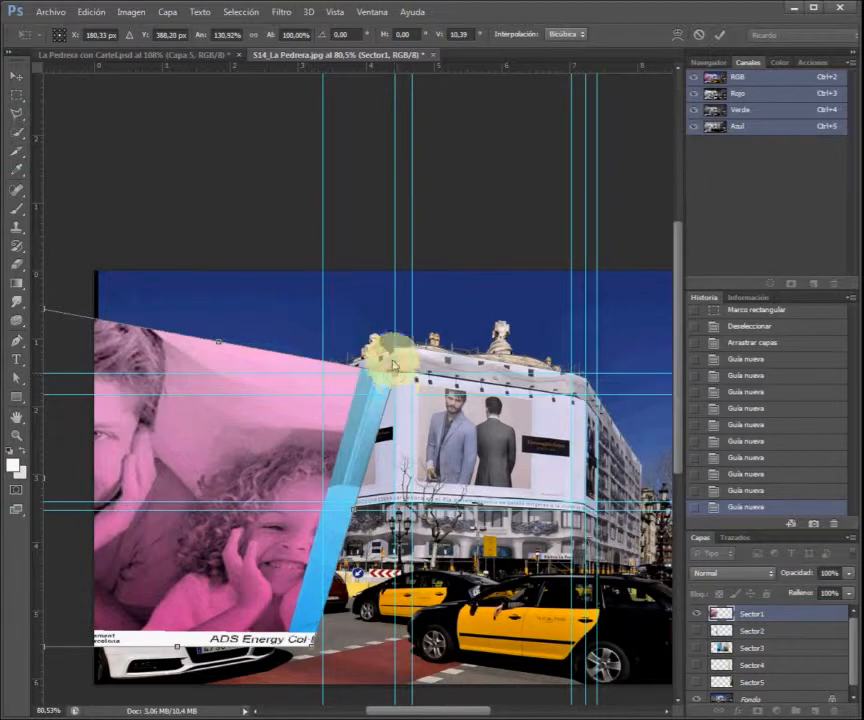
drag(311, 651, 396, 509)
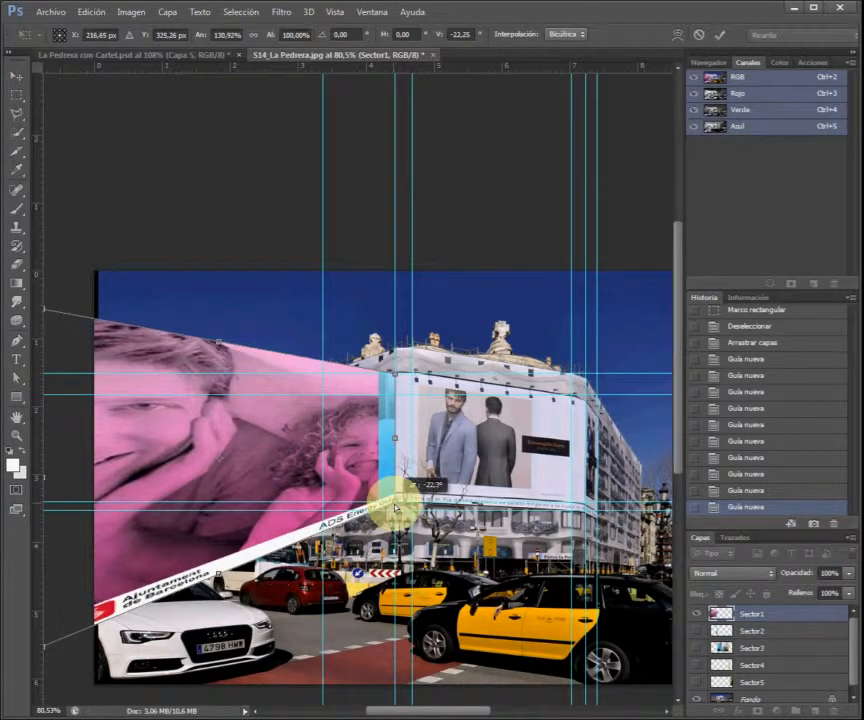
- Distort Sector1's two left corners onto the guides at the billboard's left edge and apply the transformation
scroll(96, 340, down, 2)
drag(59, 317, 283, 388)
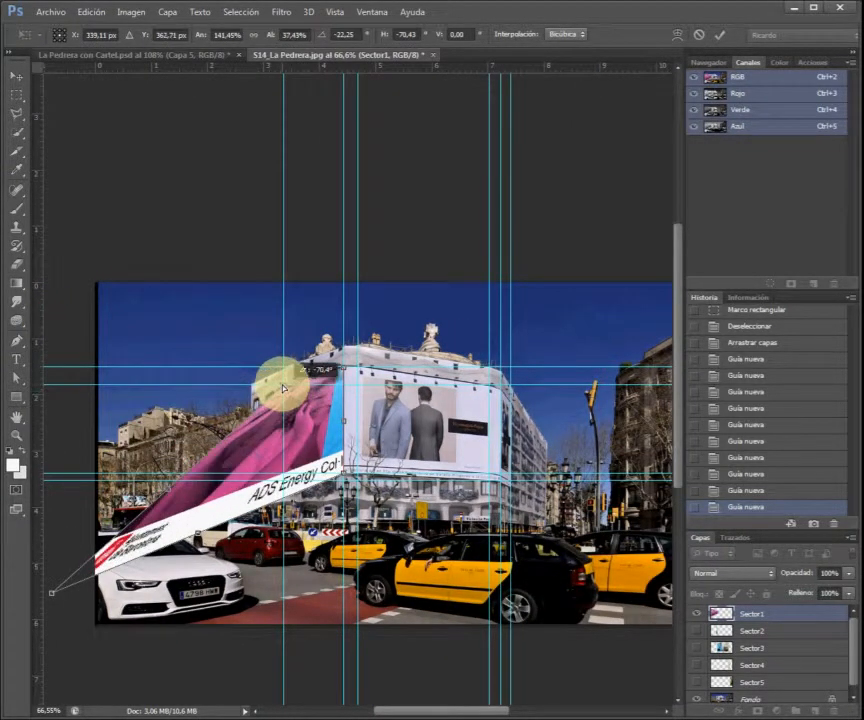
drag(64, 595, 284, 487)
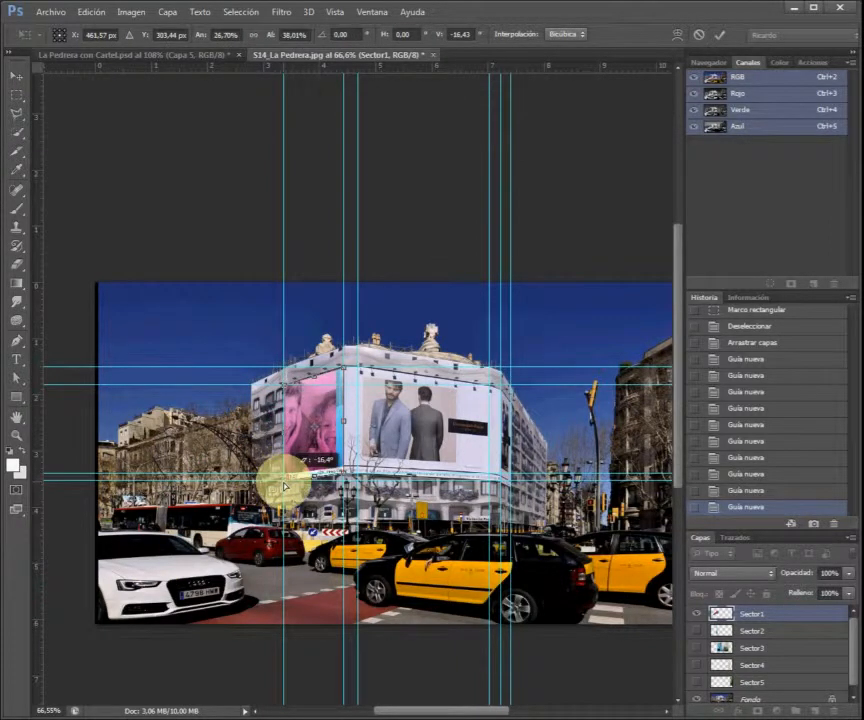
scroll(420, 400, up, 5)
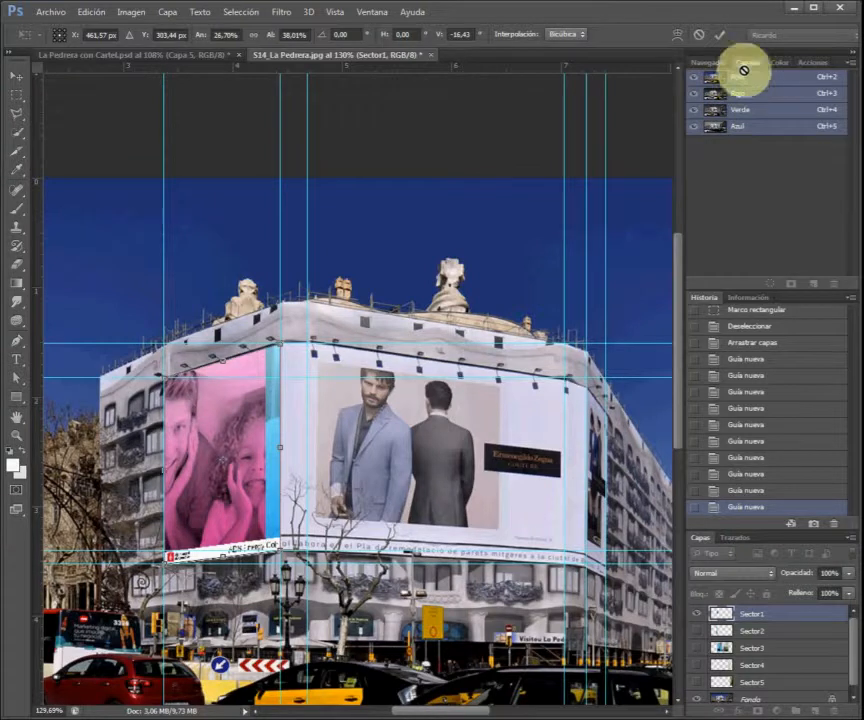
click(719, 34)
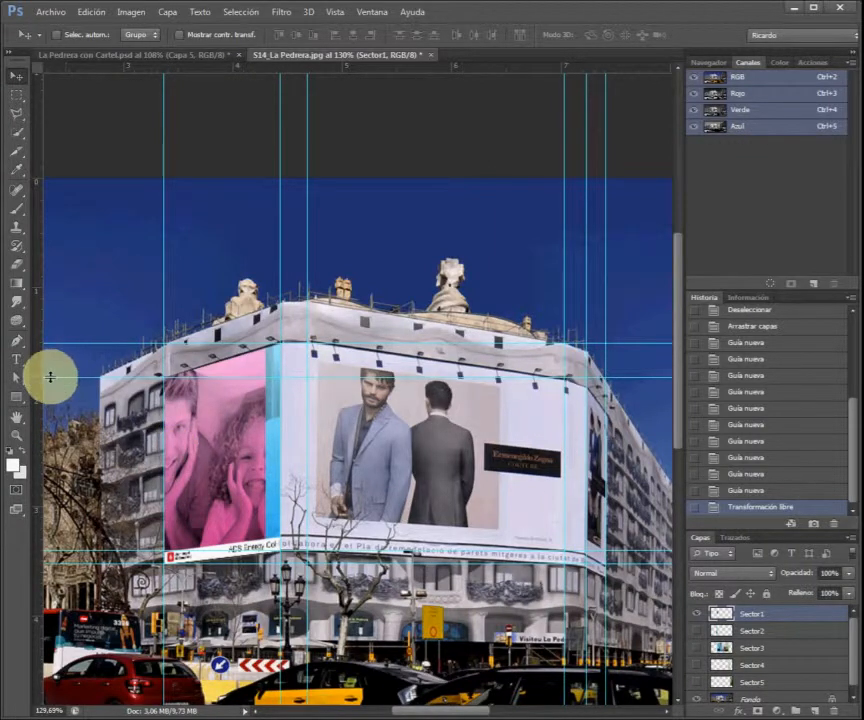
- Remove the two horizontal guides that mark the billboard's upper and lower limits at its left edge
drag(48, 379, 39, 367)
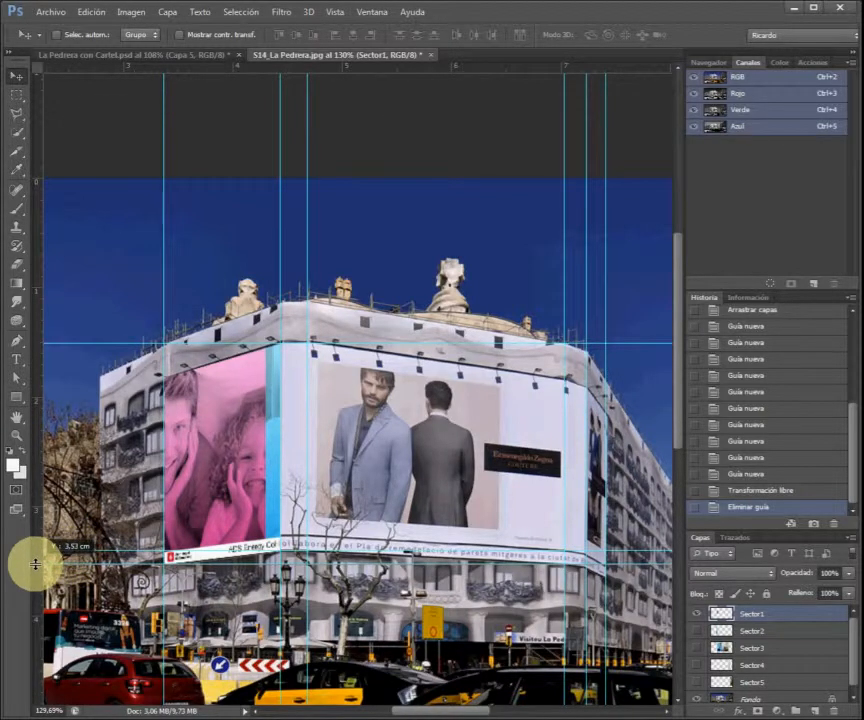
drag(35, 565, 36, 563)
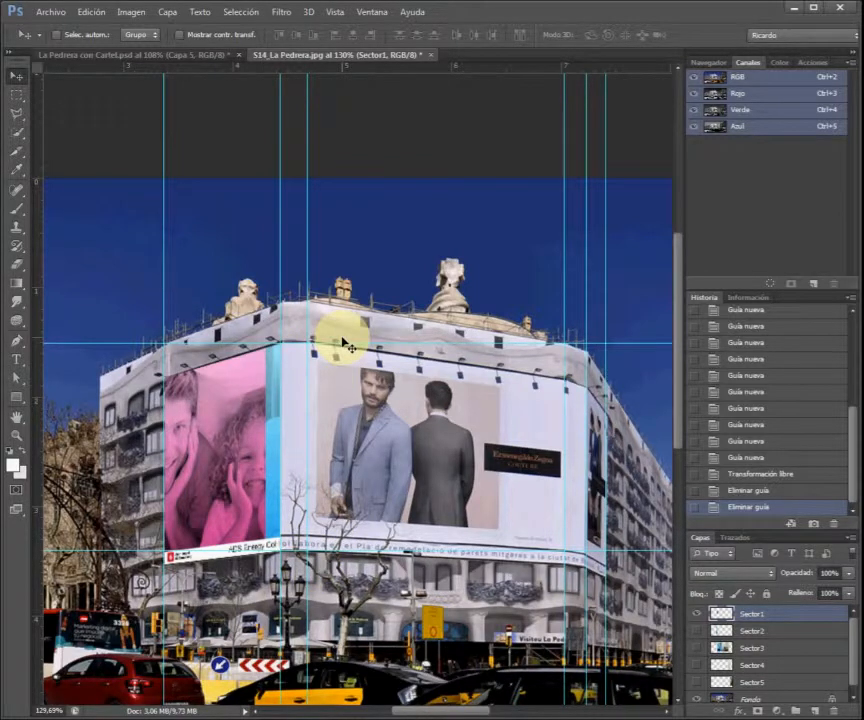
scroll(340, 347, up, 6)
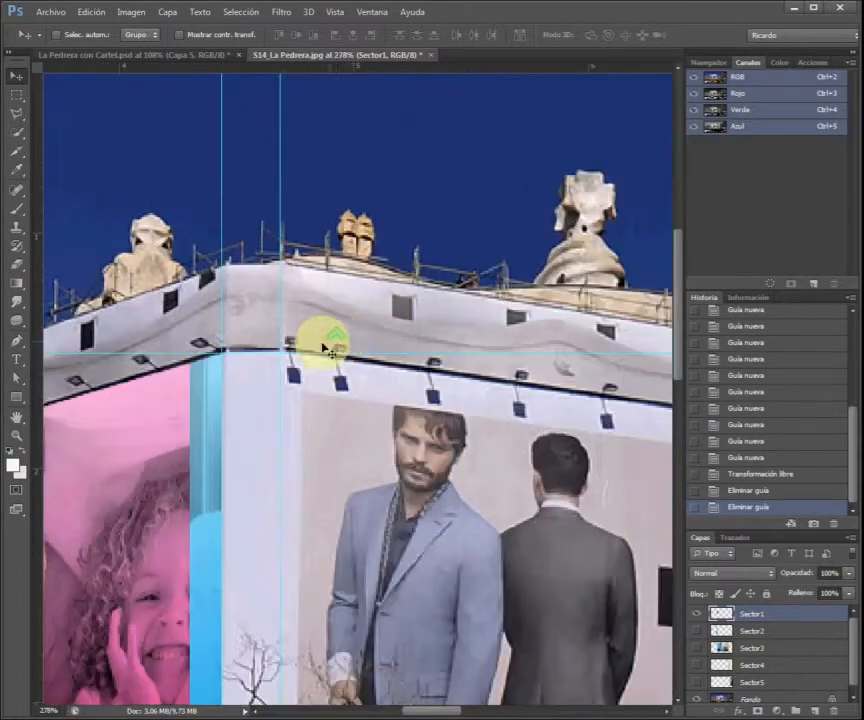
scroll(310, 352, up, 2)
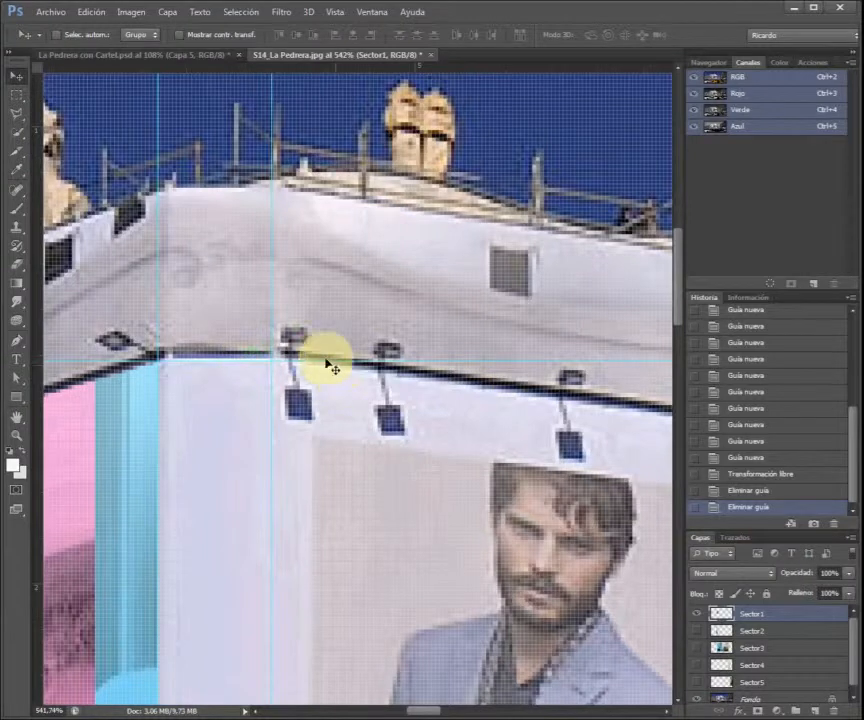
scroll(222, 353, down, 5)
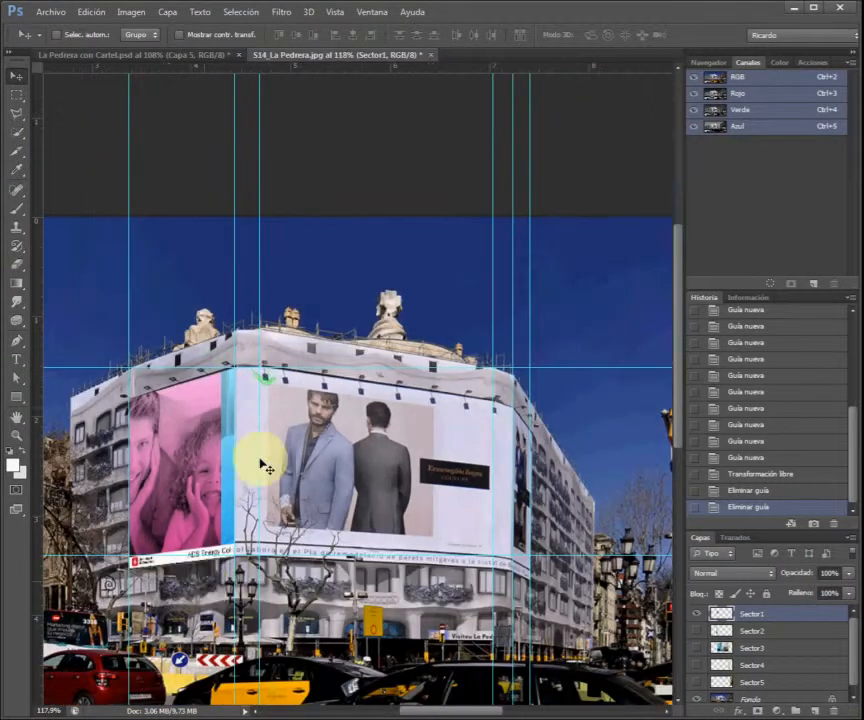
scroll(259, 573, up, 4)
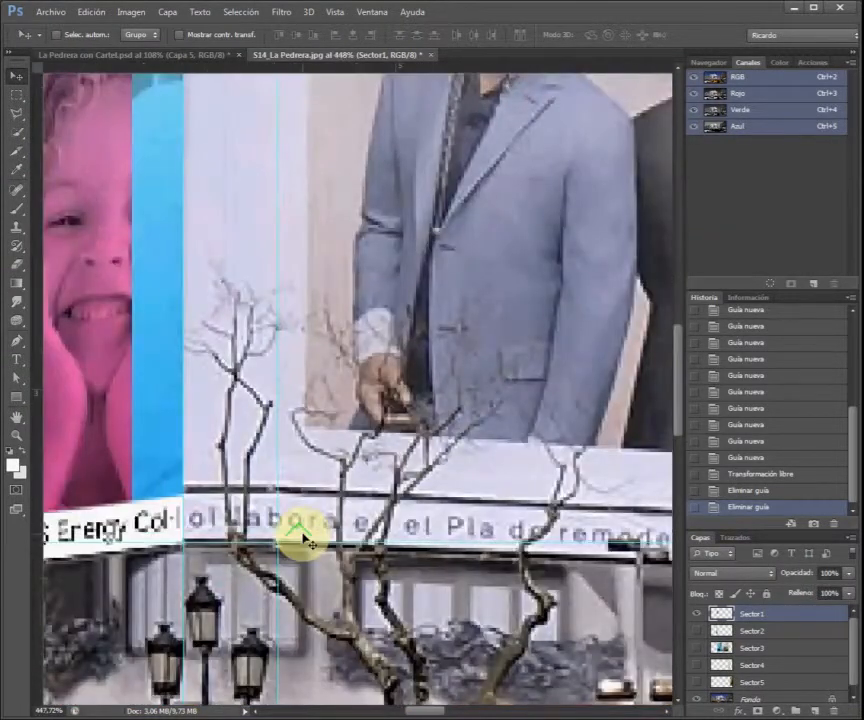
scroll(305, 540, down, 5)
scroll(303, 535, up, 1)
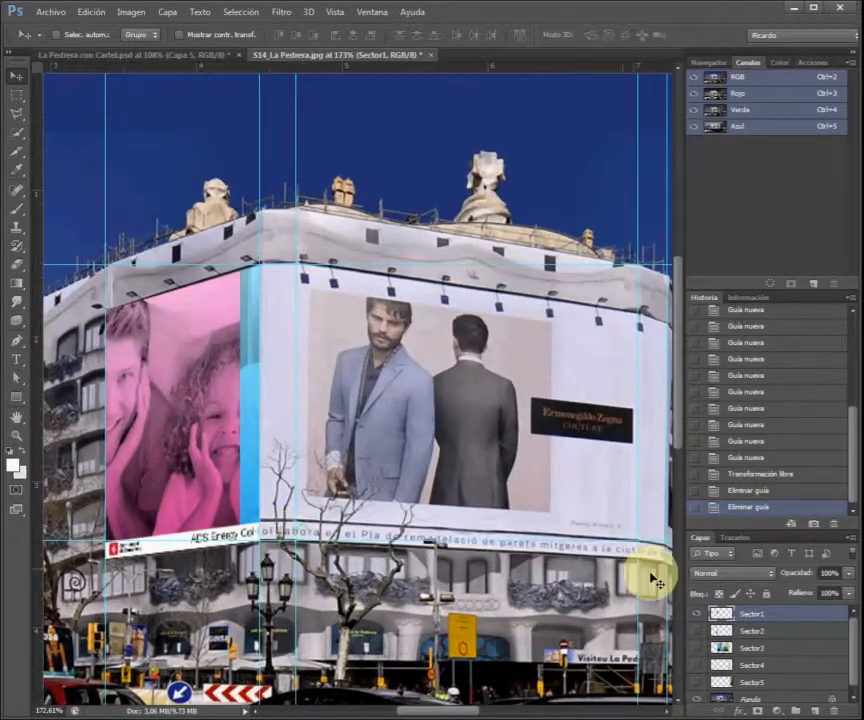
- Show the Sector2 layer and distort its two right corners onto the guides at the far side of the billboard's left corner
click(697, 613)
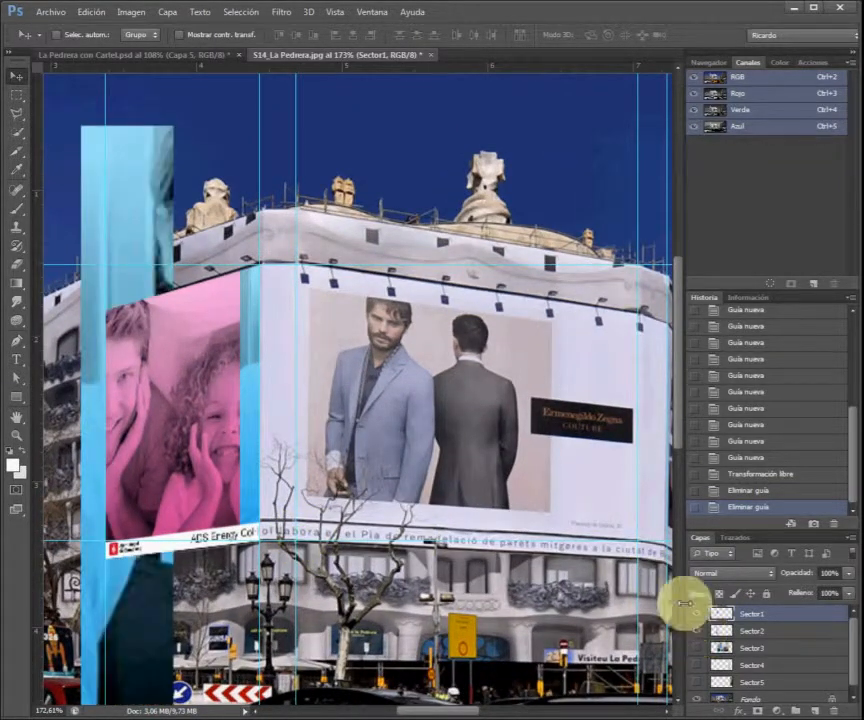
click(771, 633)
scroll(474, 470, down, 4)
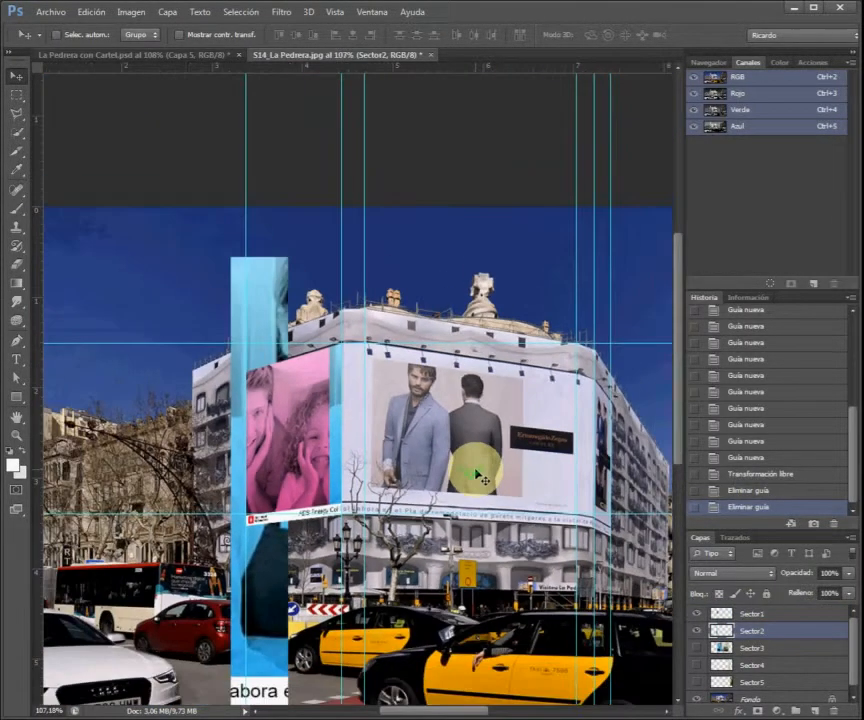
scroll(482, 478, down, 1)
click(90, 12)
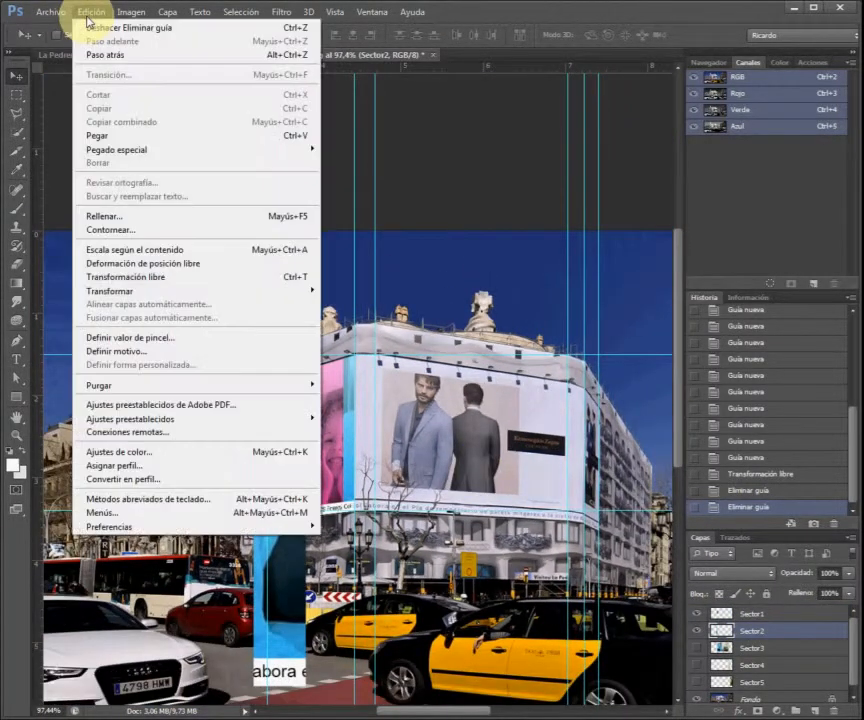
mouse_move(256, 290)
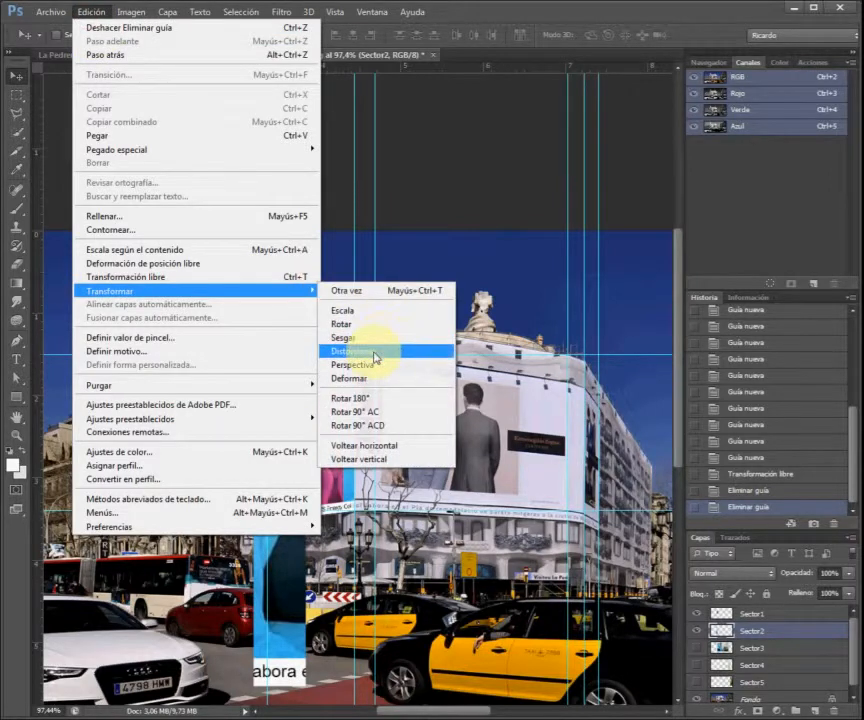
click(379, 352)
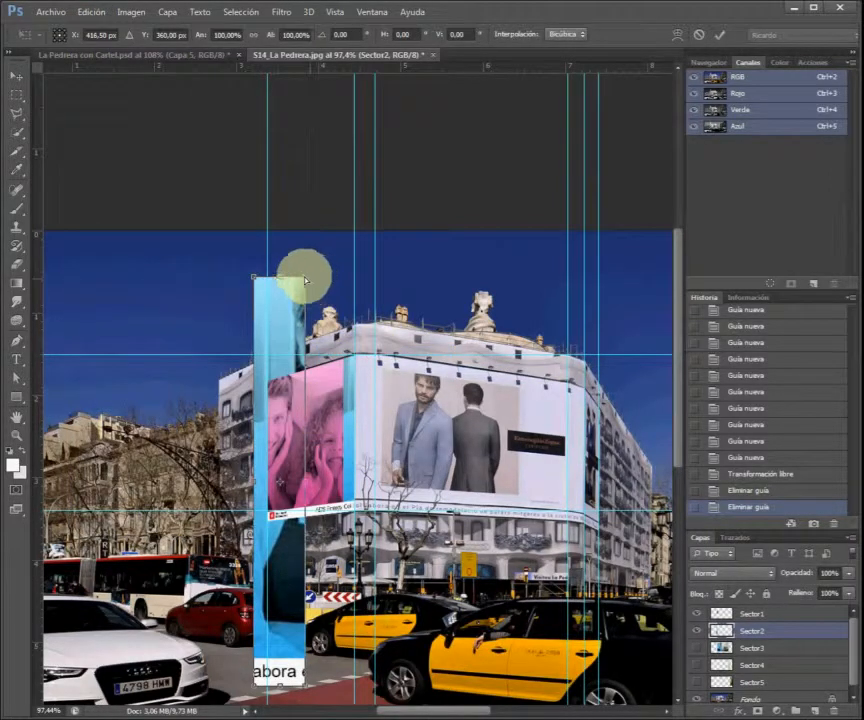
drag(305, 281, 371, 360)
drag(306, 688, 377, 506)
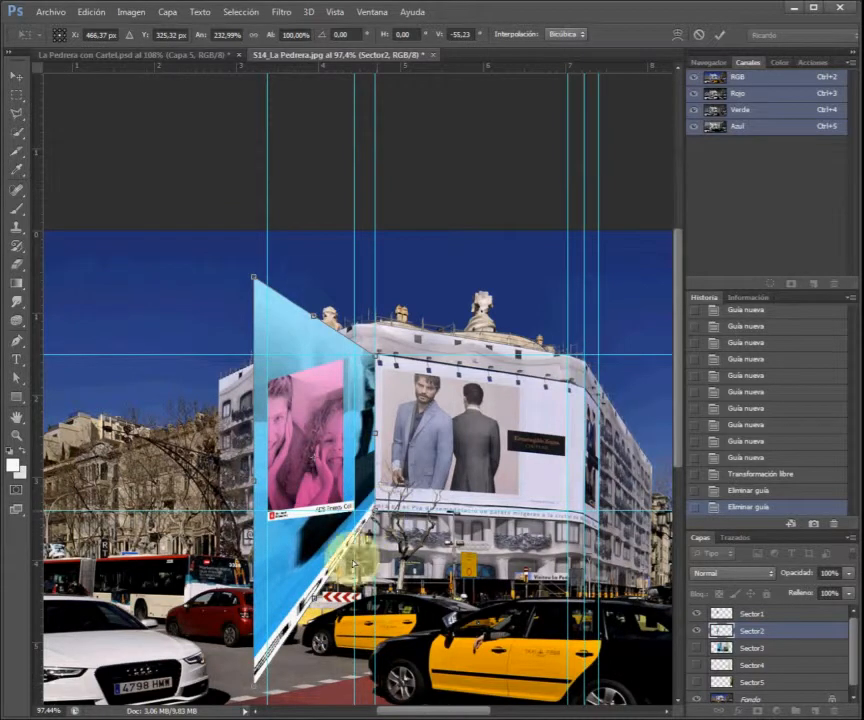
- Distort Sector2's two left corners onto the guides at Sector1's right edge and apply the transformation
drag(255, 676, 354, 511)
drag(268, 288, 353, 357)
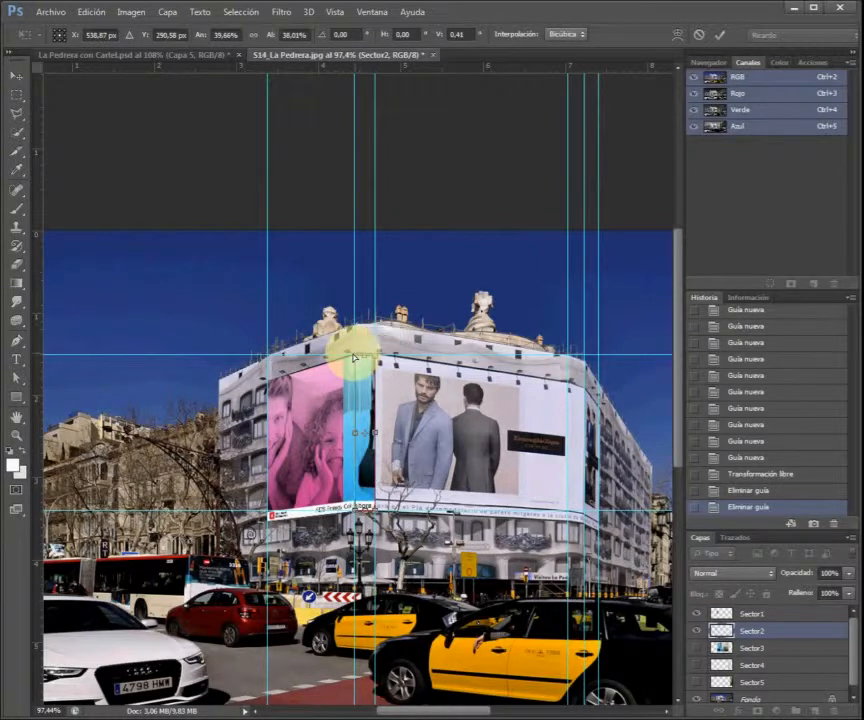
scroll(363, 440, up, 5)
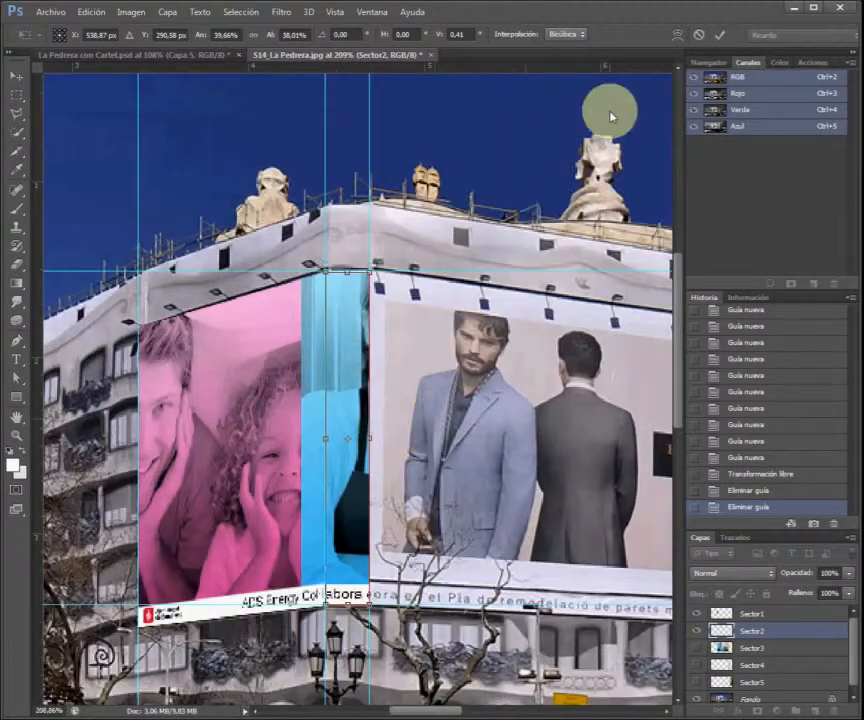
click(728, 40)
scroll(338, 309, up, 3)
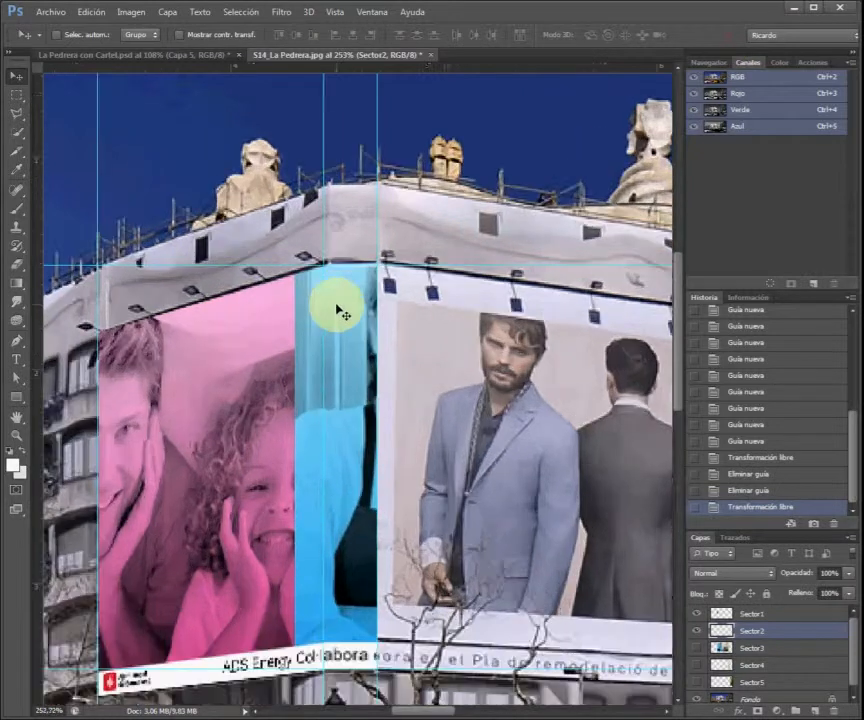
scroll(323, 286, down, 3)
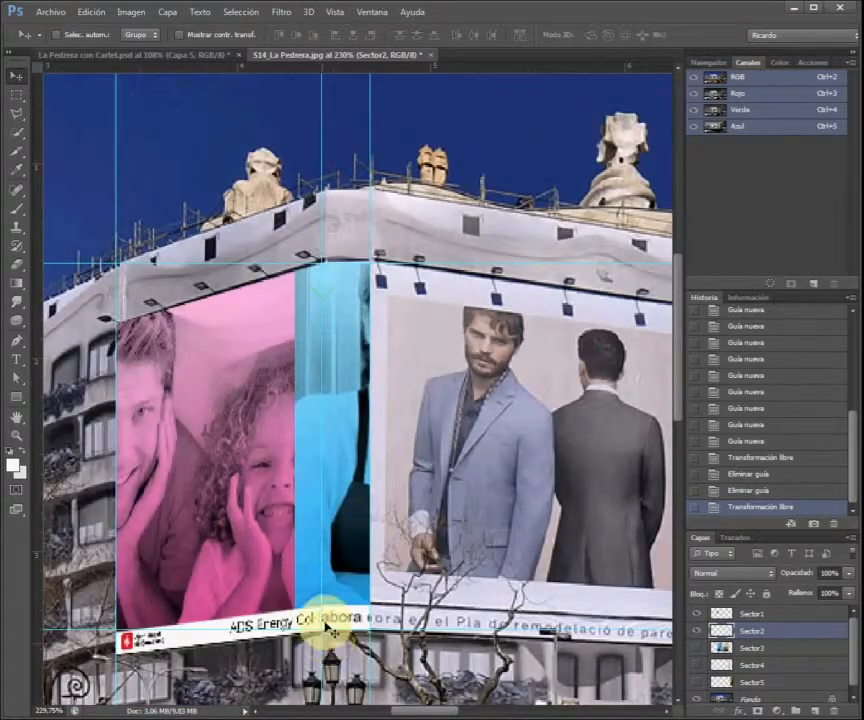
scroll(367, 531, down, 1)
- Place two horizontal guides marking the upper and lower limits of the billboard's front face just before its right corner
scroll(476, 488, down, 5)
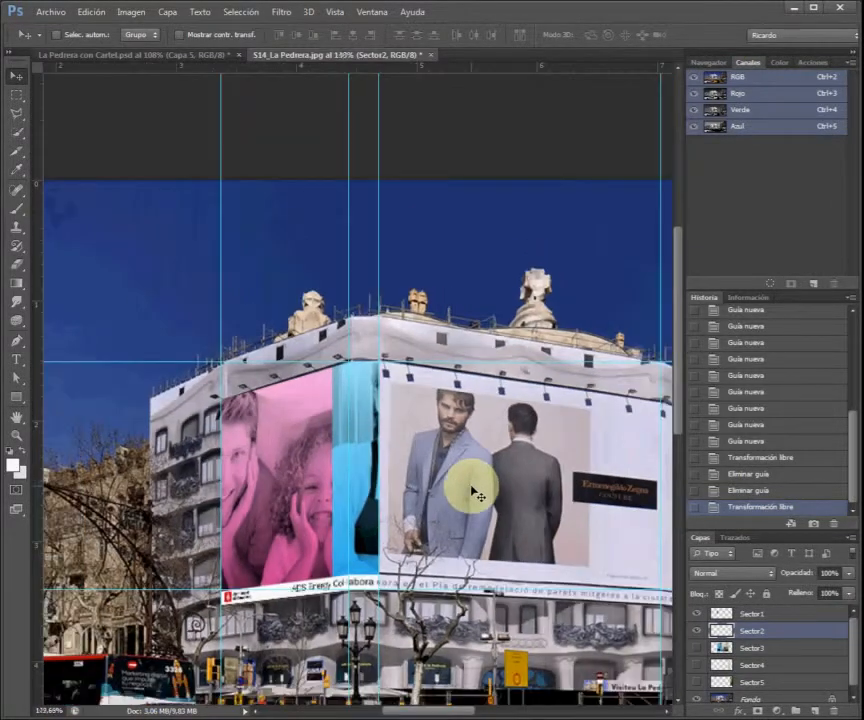
scroll(440, 420, up, 2)
scroll(420, 405, down, 2)
scroll(401, 395, up, 1)
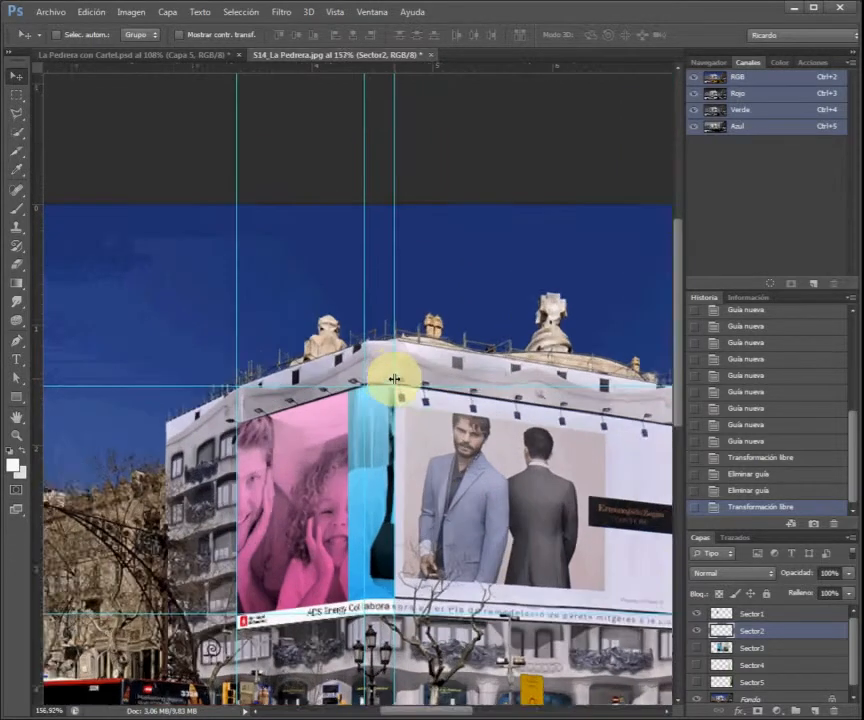
scroll(391, 372, down, 2)
scroll(621, 538, up, 3)
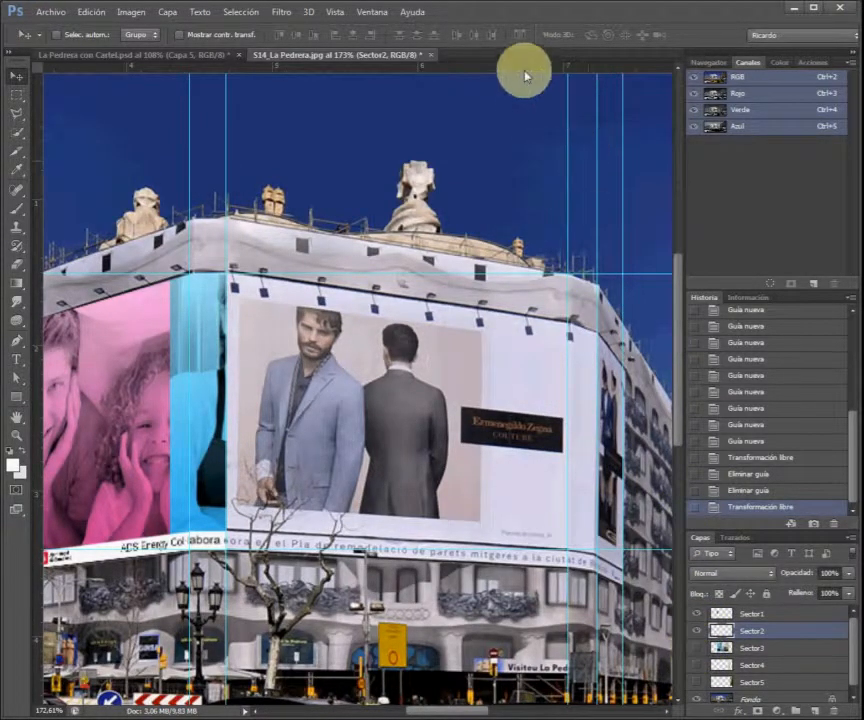
drag(525, 70, 577, 322)
drag(507, 70, 578, 567)
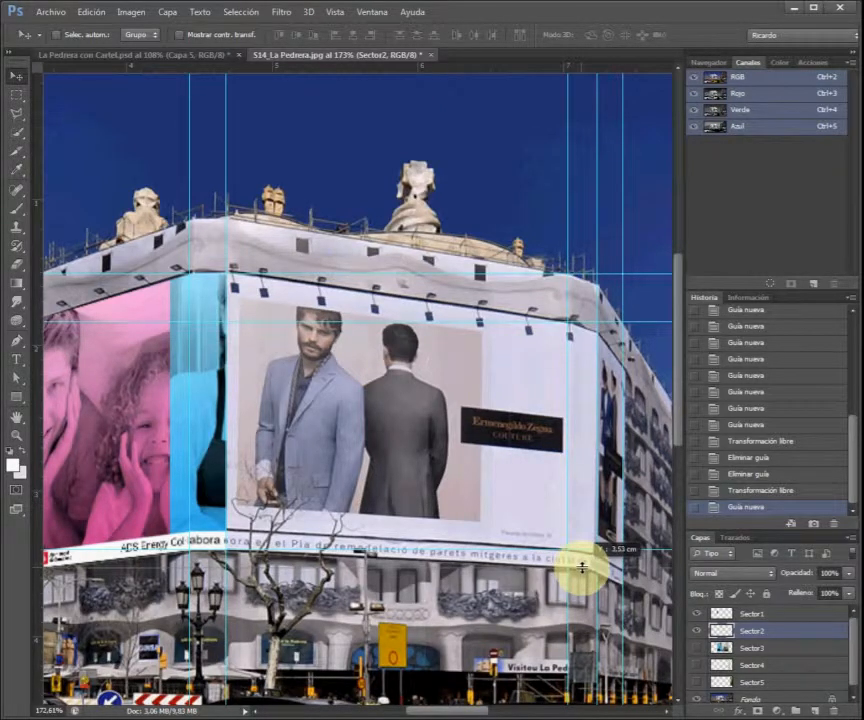
drag(581, 567, 581, 567)
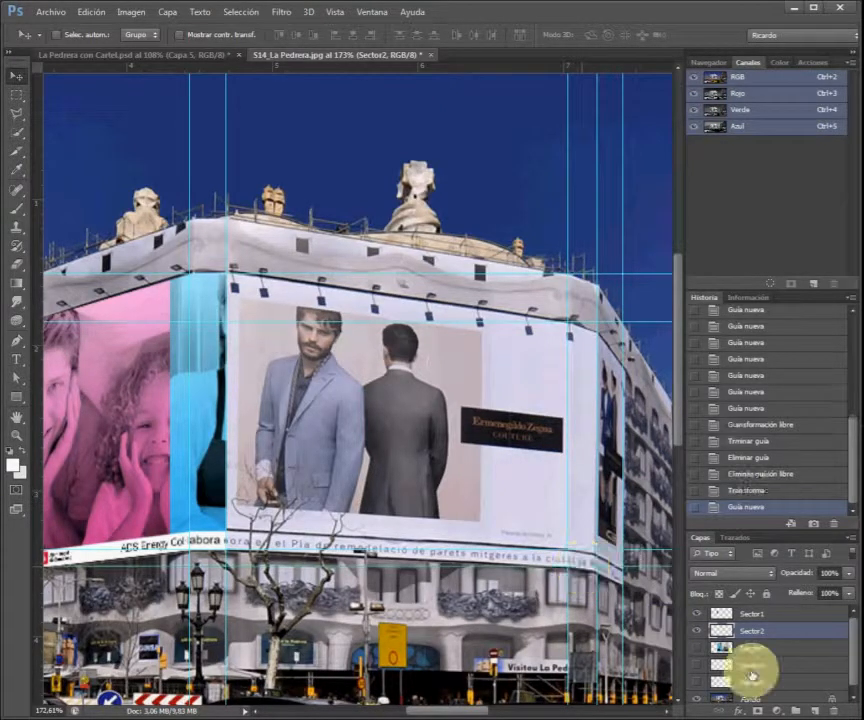
- Show the Sector3 layer and distort its two left corners onto the guides at Sector2's right edge
click(697, 648)
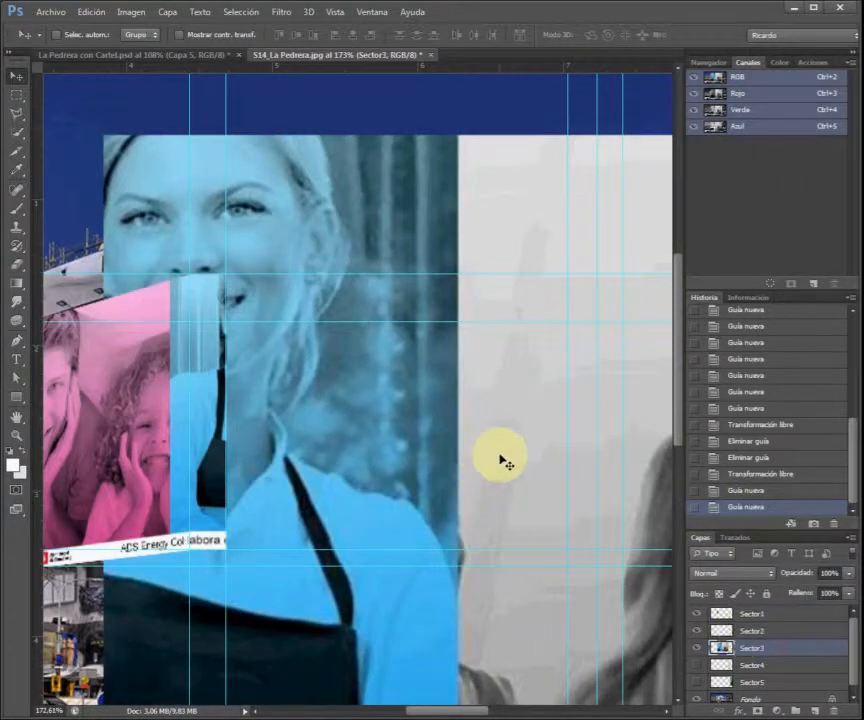
scroll(503, 460, down, 6)
scroll(503, 459, down, 3)
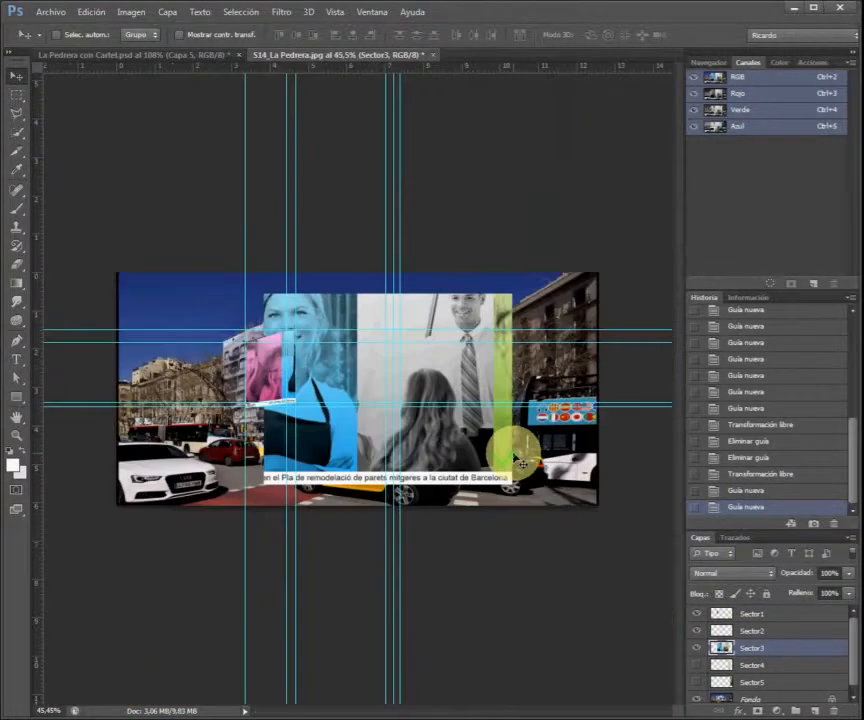
scroll(515, 457, up, 2)
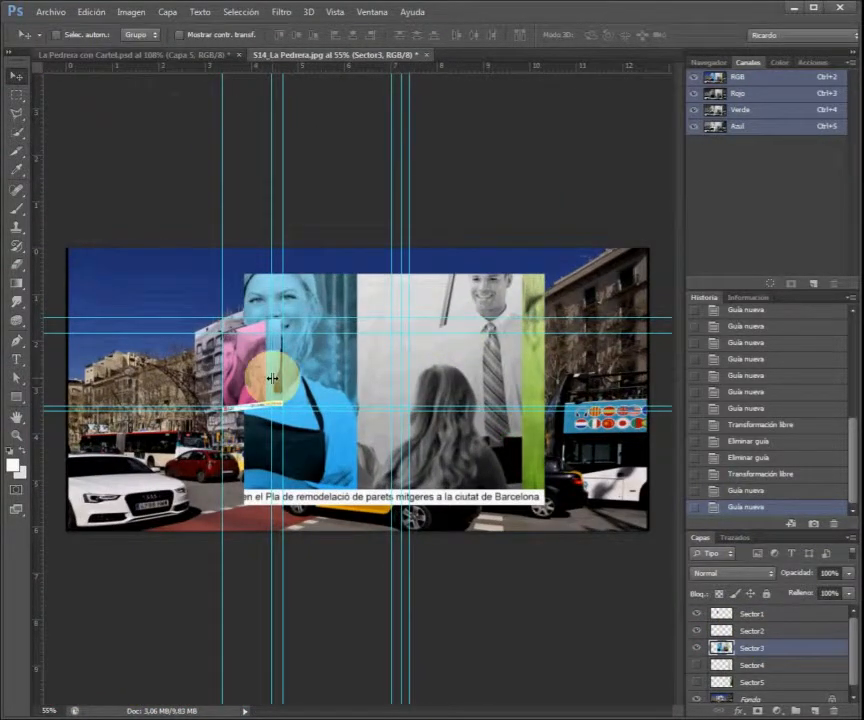
key(ctrl+t)
right_click(415, 350)
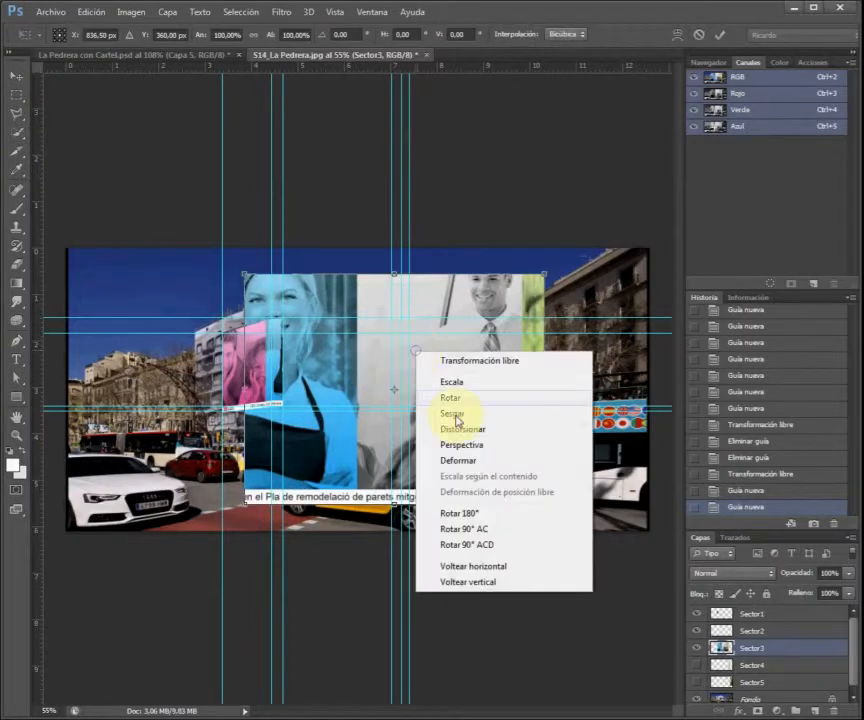
click(518, 321)
scroll(449, 305, up, 3)
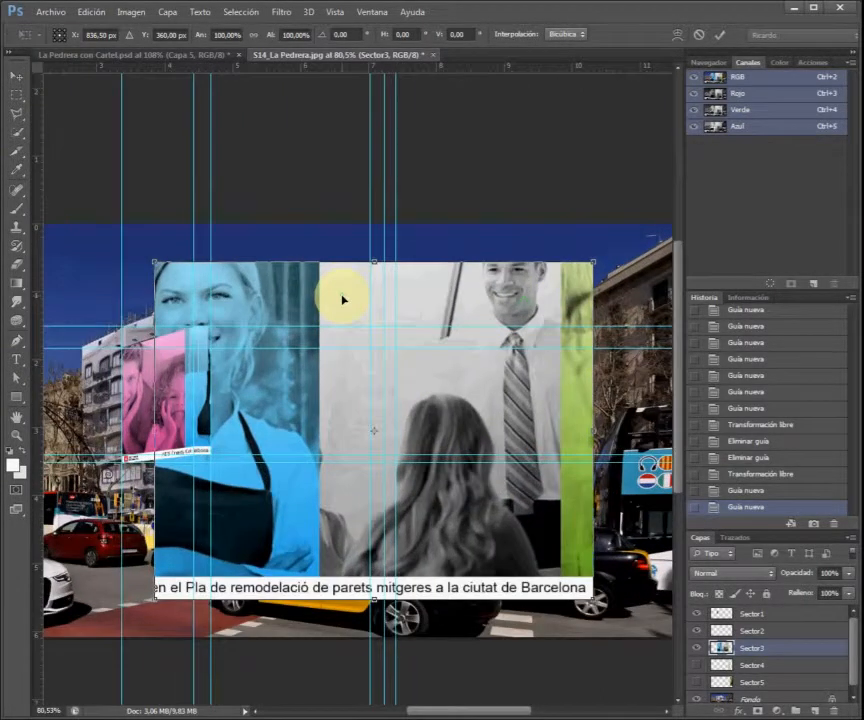
drag(155, 264, 212, 328)
drag(155, 598, 222, 459)
- Distort Sector3's two right corners onto the guides before the billboard's right corner, refine its lower-left corner and apply the transformation
drag(593, 266, 370, 350)
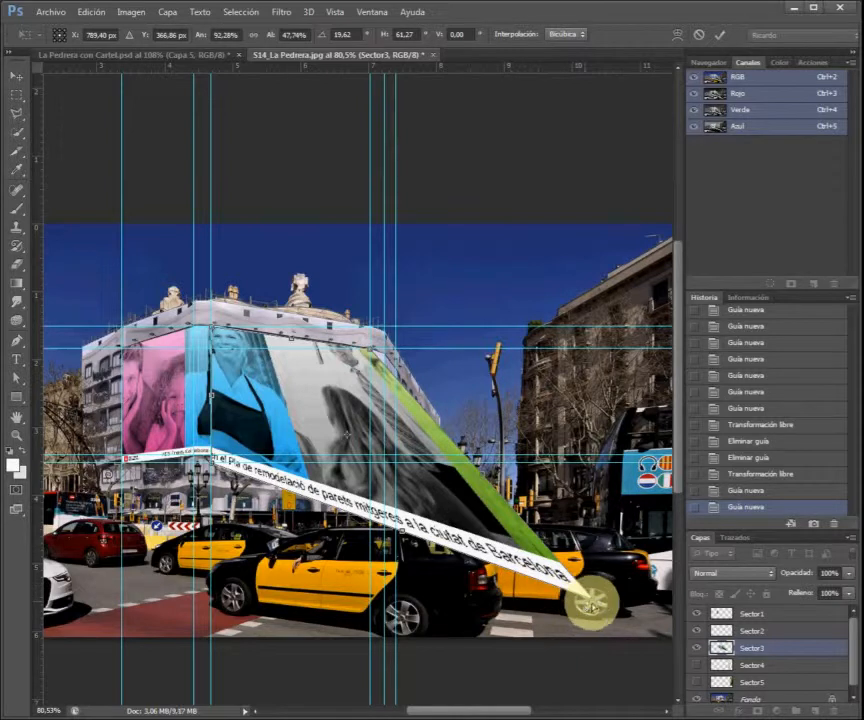
drag(592, 602, 369, 465)
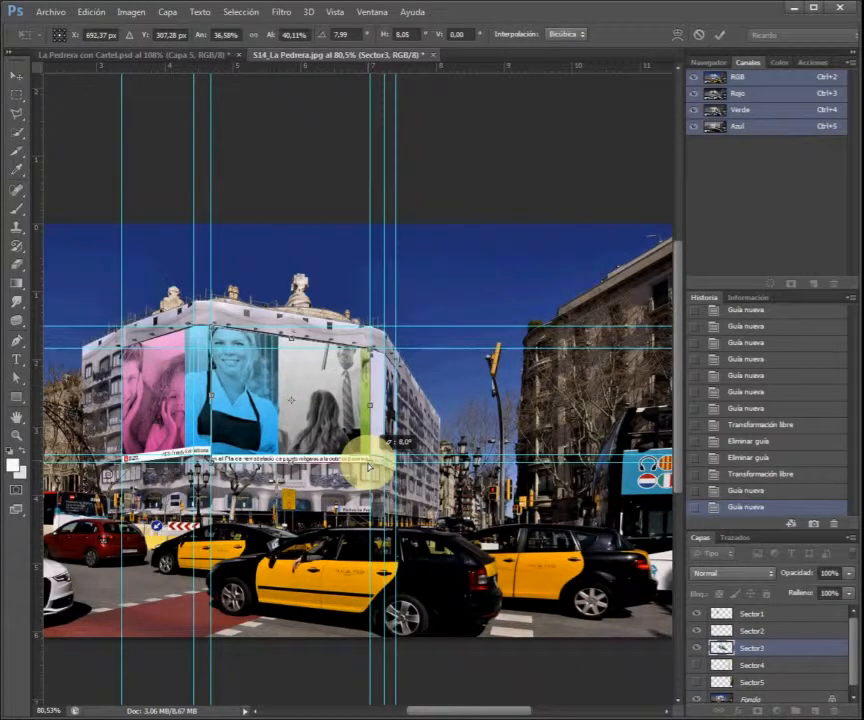
drag(213, 467, 212, 458)
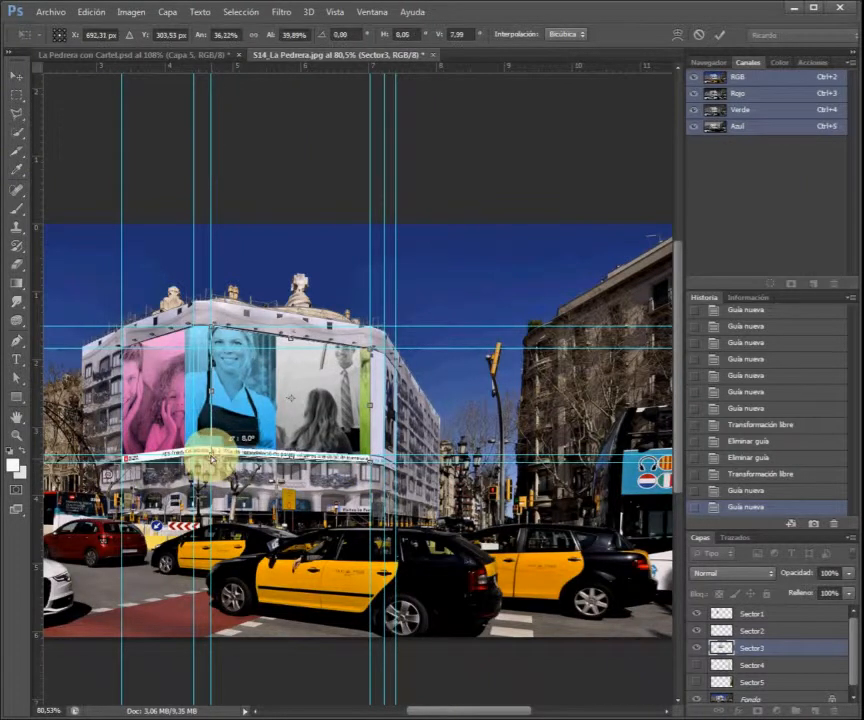
scroll(212, 458, up, 8)
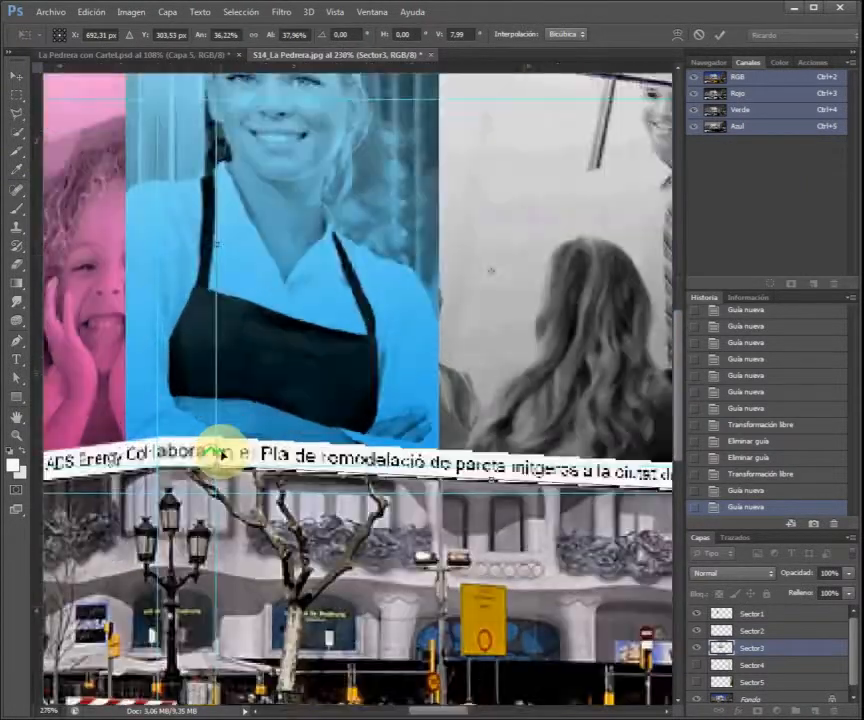
scroll(228, 456, down, 6)
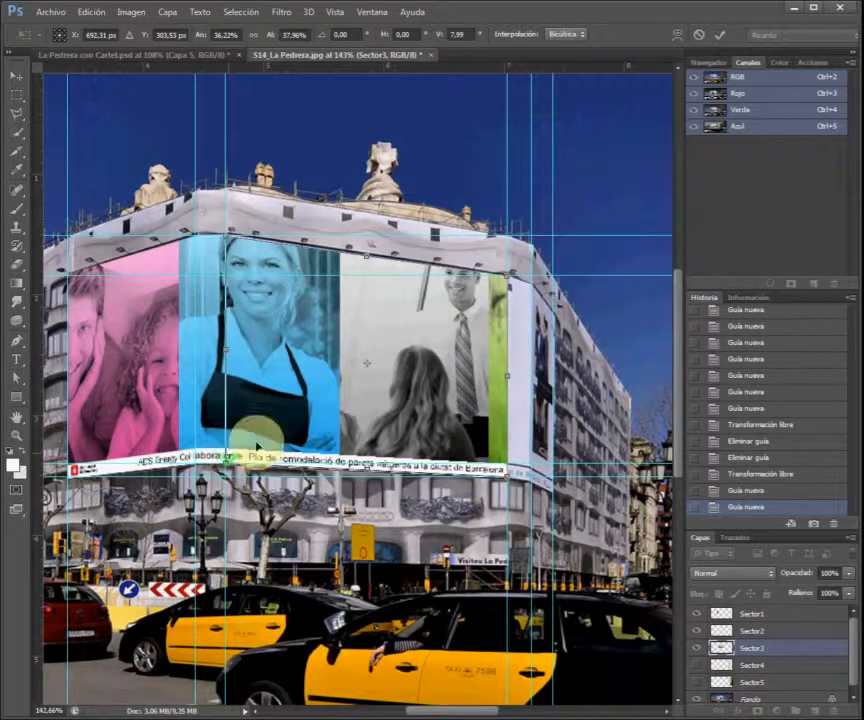
click(718, 40)
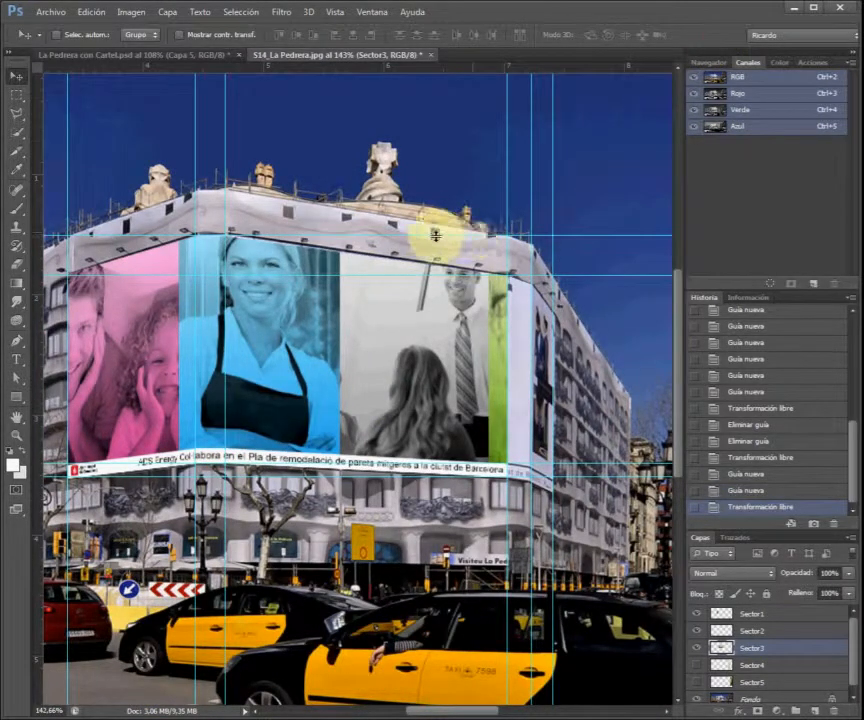
- Remove the two horizontal guides at Sector3's left edge and place two marking the billboard's upper and lower limits at its right corner
drag(50, 237, 39, 222)
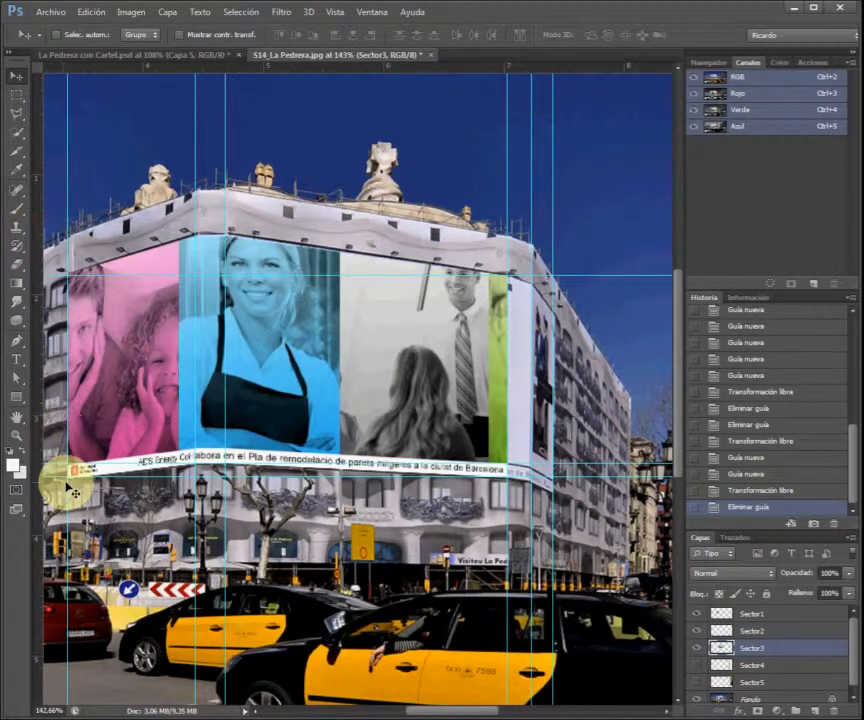
drag(47, 462, 31, 459)
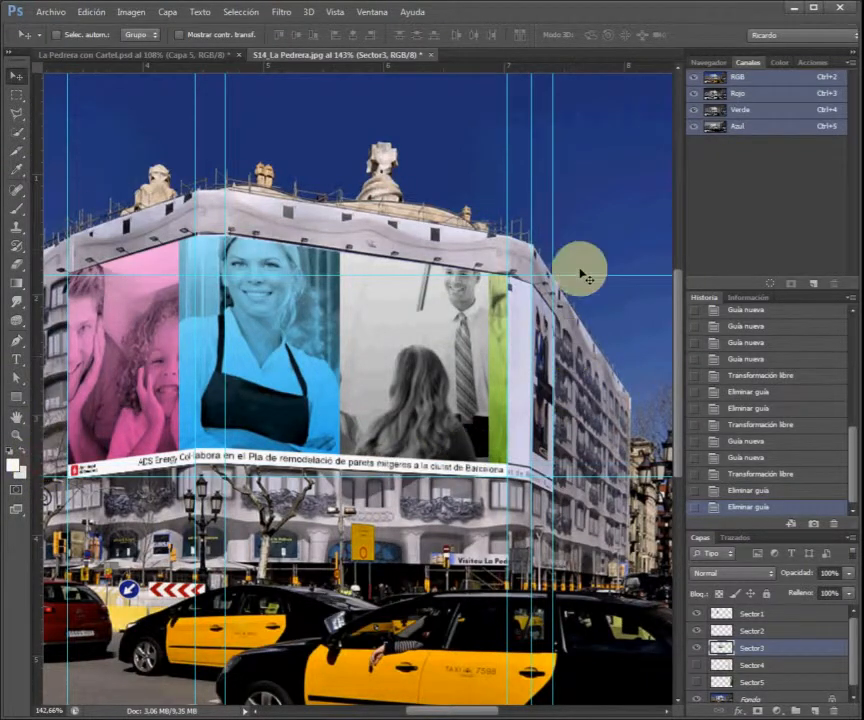
scroll(585, 251, up, 2)
drag(558, 72, 540, 291)
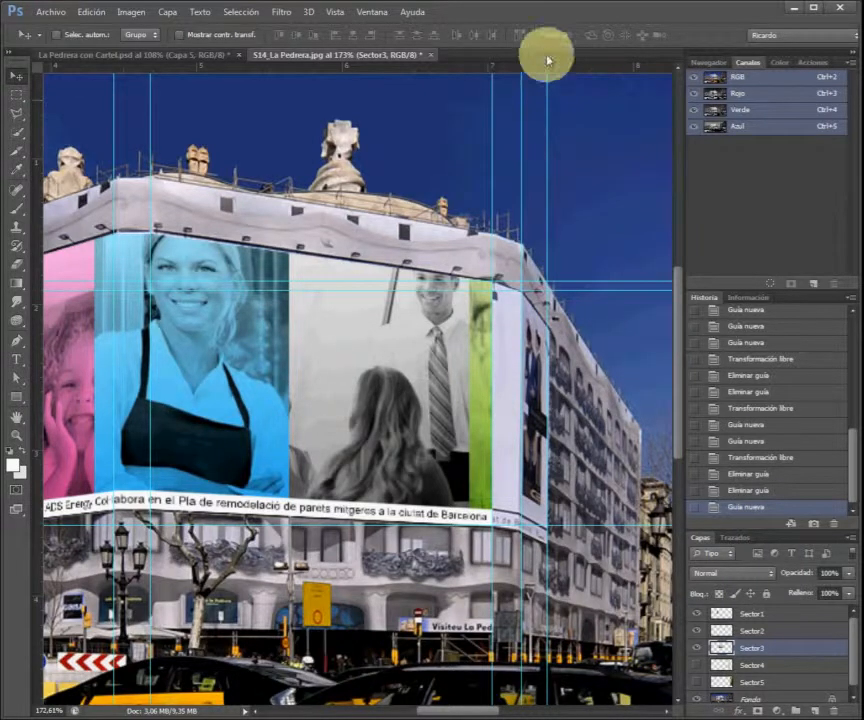
drag(540, 70, 527, 535)
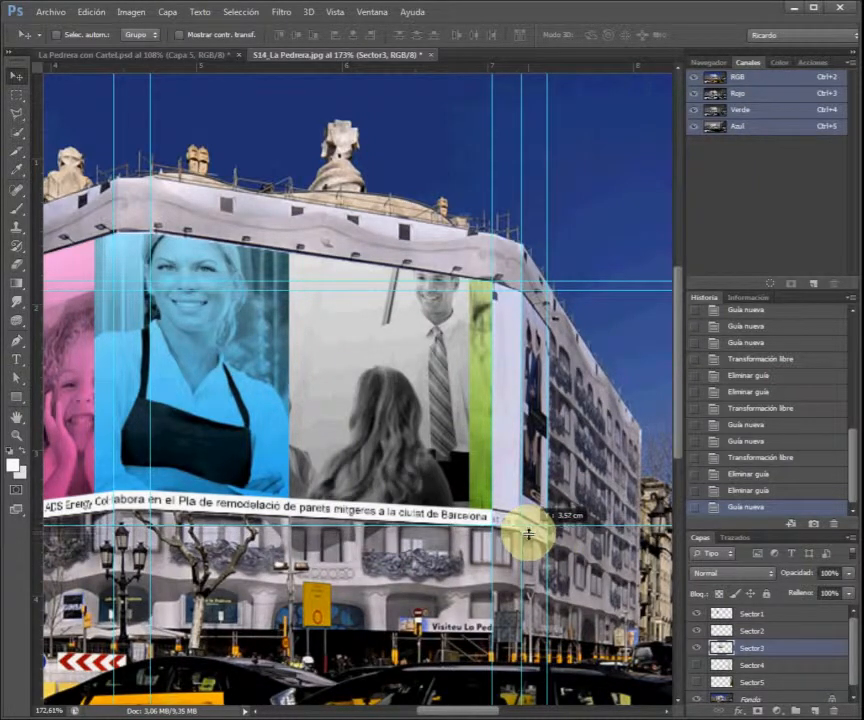
drag(528, 531, 530, 531)
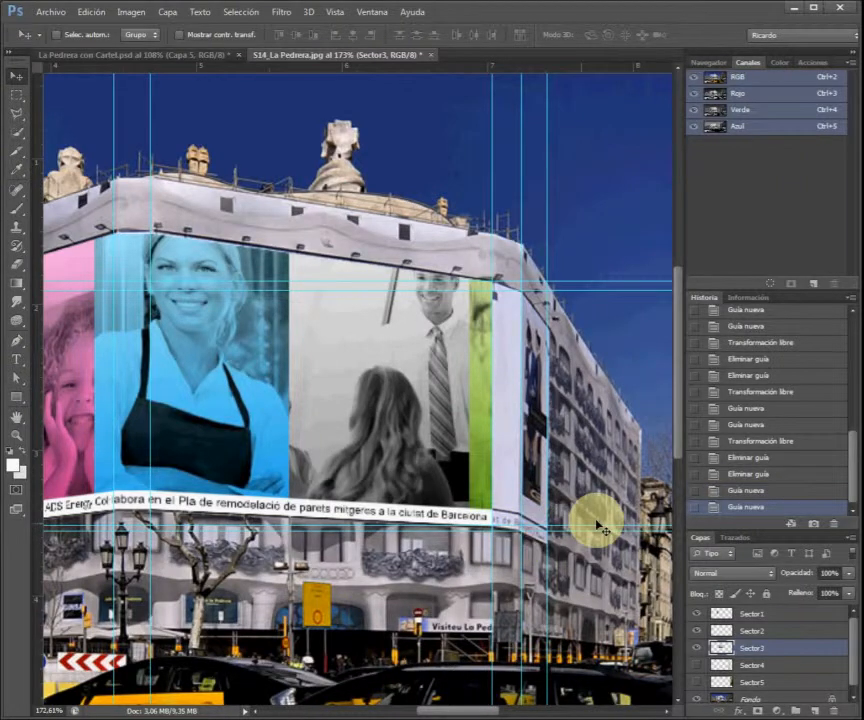
- Show the Sector4 layer and distort its two left corners onto the guides at Sector3's right edge
scroll(621, 398, up, 2)
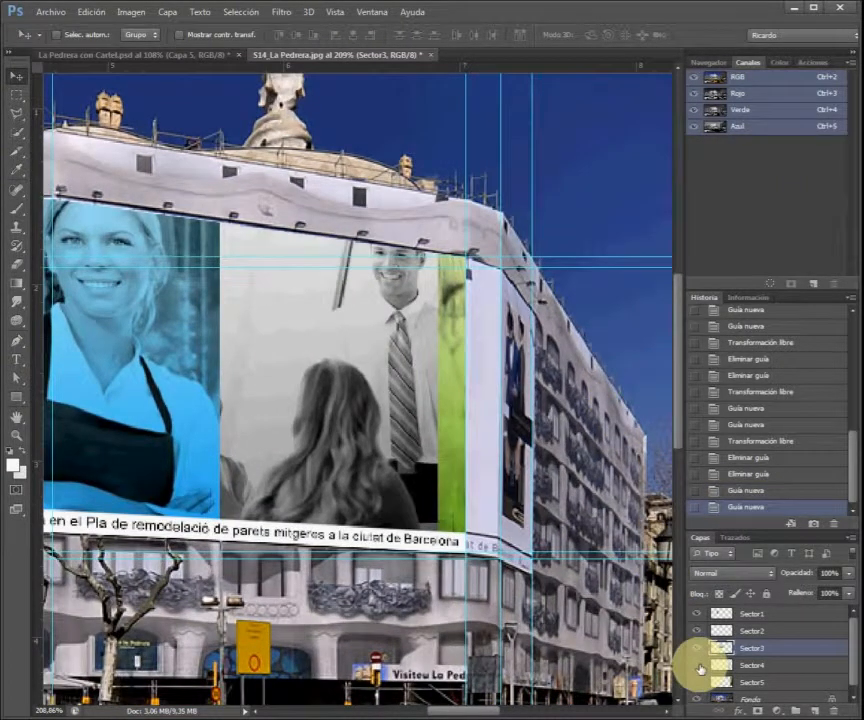
click(760, 665)
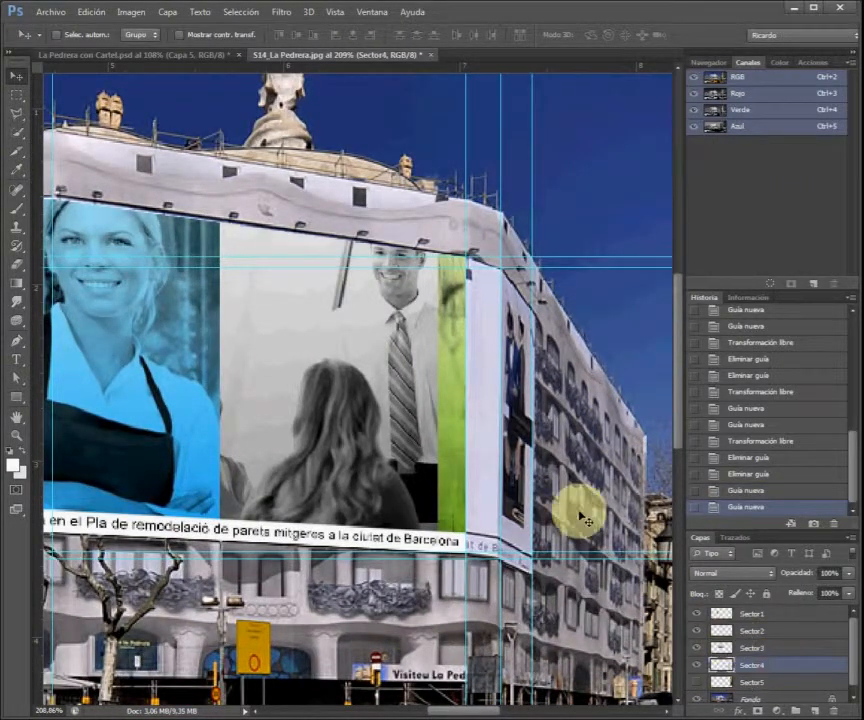
scroll(581, 516, down, 6)
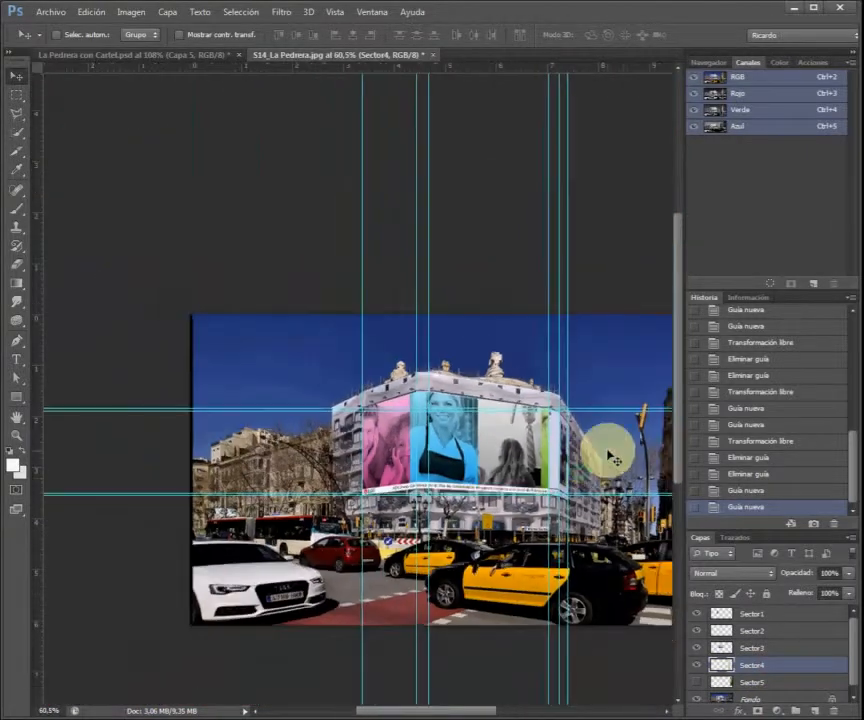
scroll(610, 456, down, 1)
scroll(597, 489, up, 1)
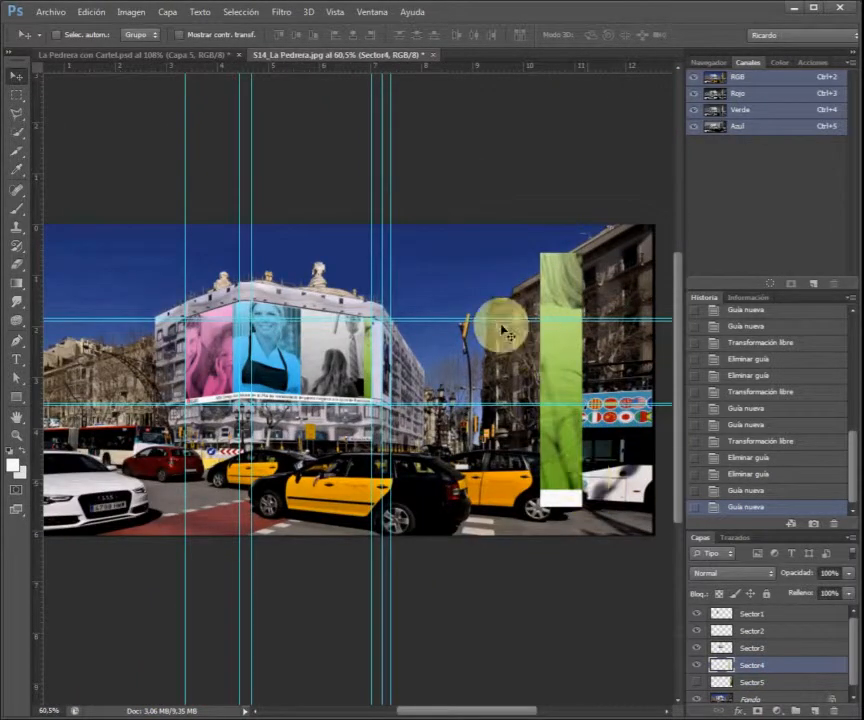
scroll(500, 322, up, 1)
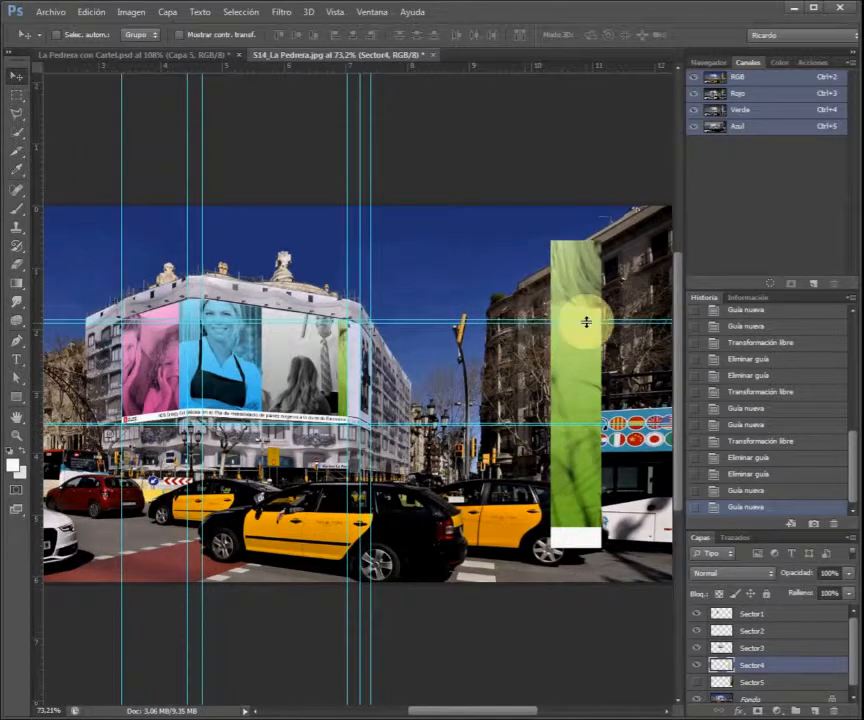
scroll(584, 314, up, 1)
scroll(472, 354, up, 1)
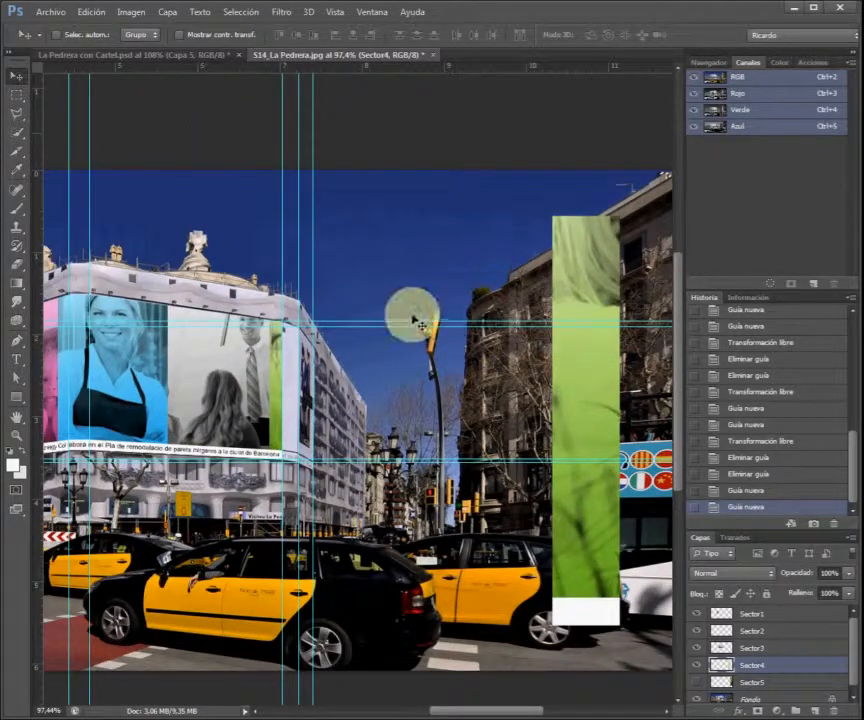
key(ctrl+t)
right_click(592, 359)
click(640, 448)
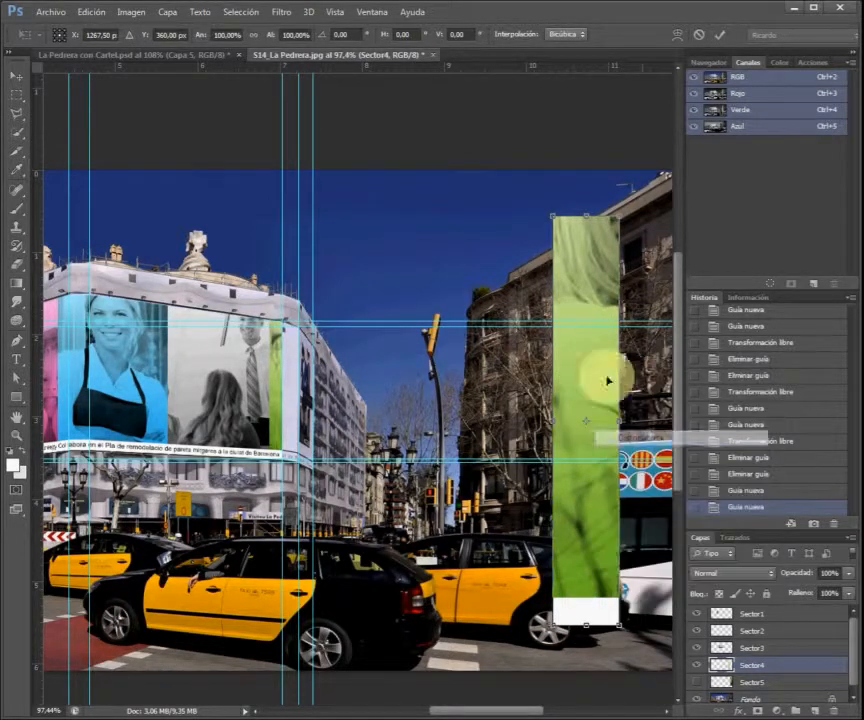
drag(553, 215, 282, 325)
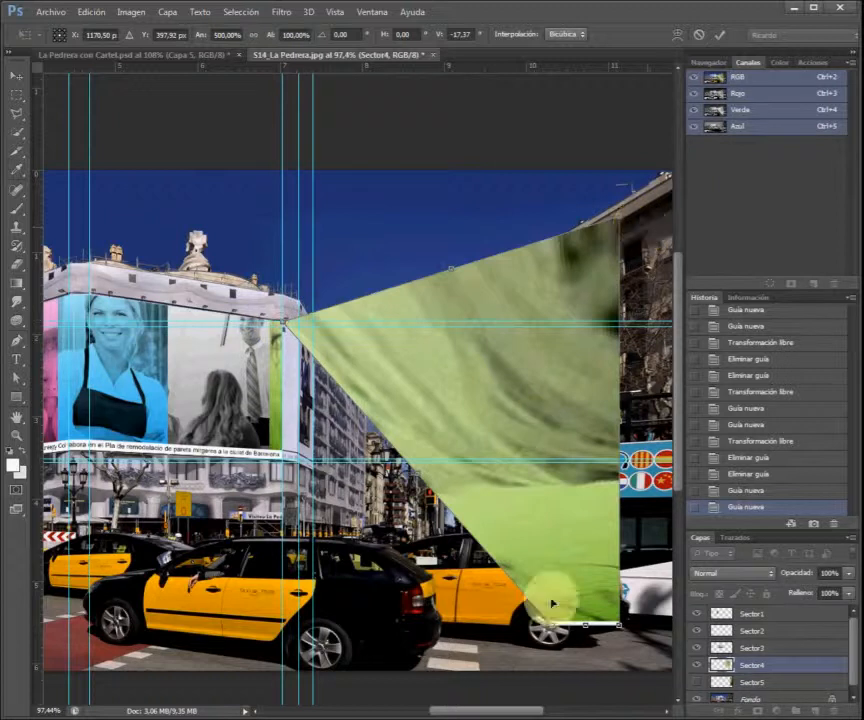
drag(548, 628, 283, 462)
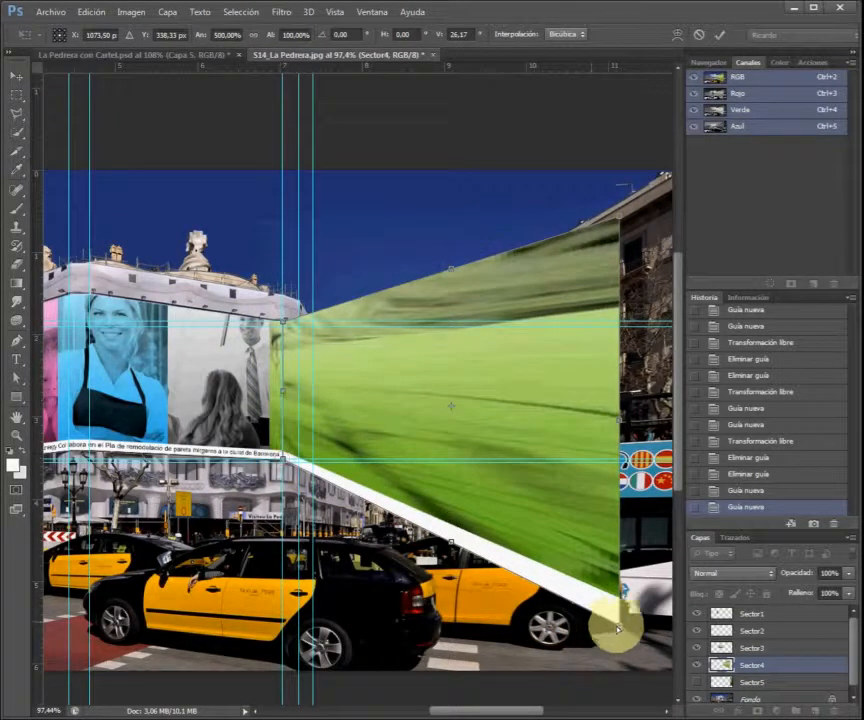
- Distort Sector4's two right corners onto the guides at the billboard's right corner and apply the transformation
drag(618, 629, 301, 468)
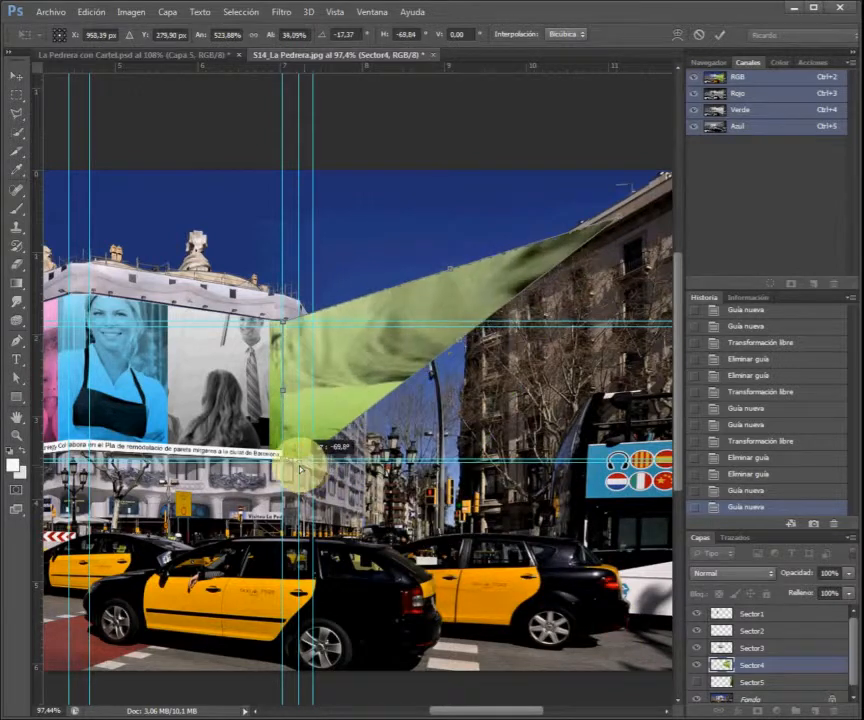
mouse_move(618, 220)
mouse_down()
mouse_move(363, 313)
mouse_move(563, 239)
mouse_move(622, 230)
mouse_move(628, 203)
mouse_move(380, 332)
mouse_move(618, 226)
mouse_up()
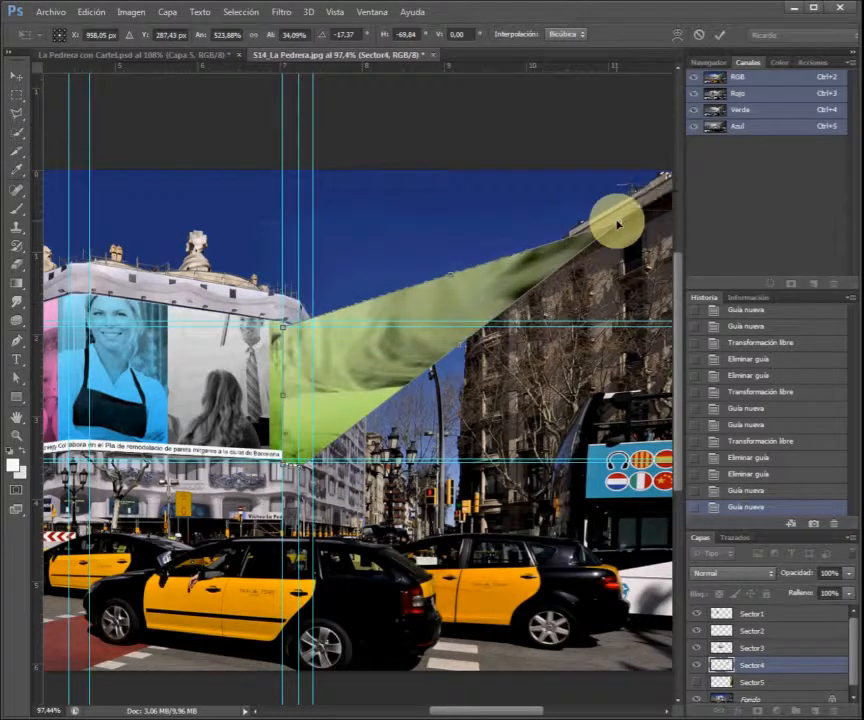
key(ctrl+z)
scroll(660, 242, up, 4)
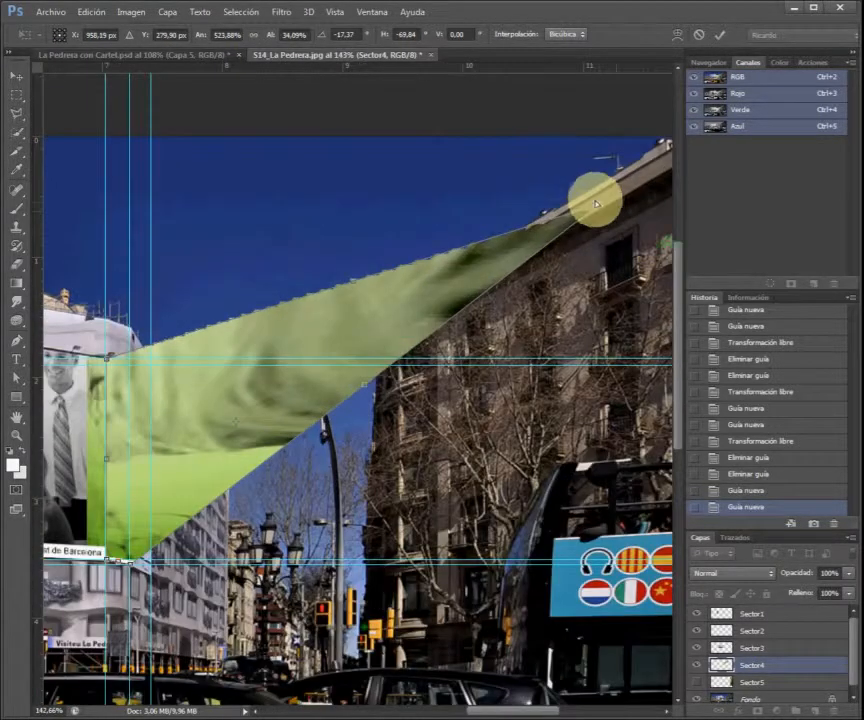
drag(600, 207, 130, 370)
click(719, 34)
- Remove the two horizontal guides at Sector4's left edge and place two marking the upper and lower limits of the billboard's far right edge
scroll(233, 300, down, 5)
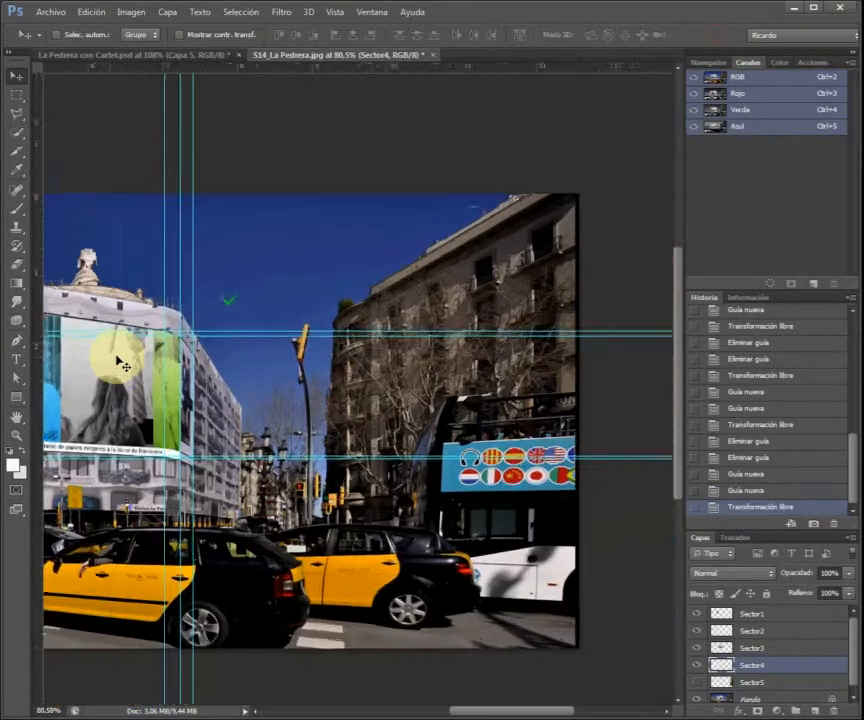
scroll(127, 350, up, 5)
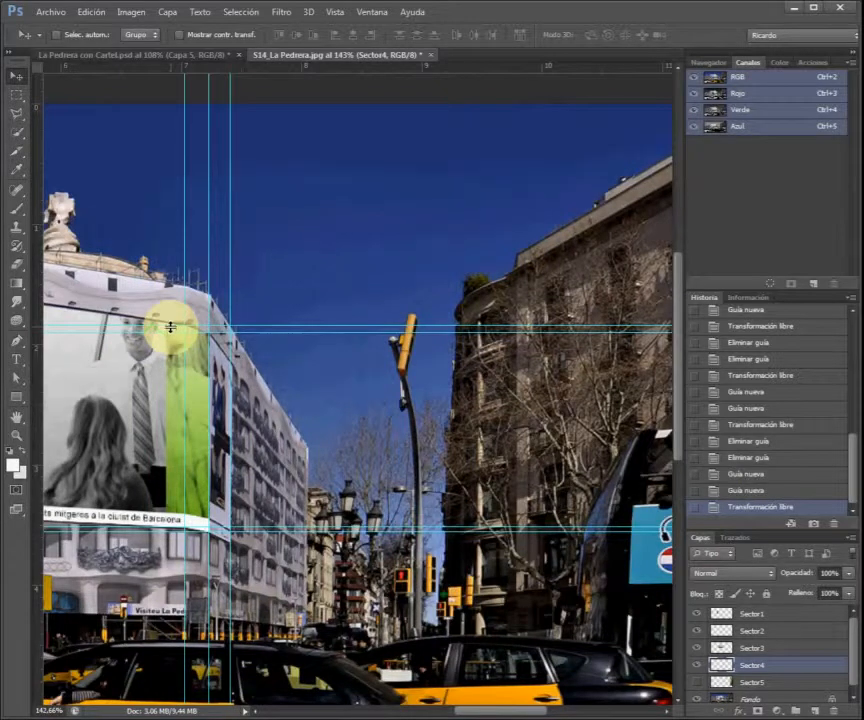
drag(170, 327, 186, 52)
drag(141, 530, 286, 360)
drag(357, 63, 340, 541)
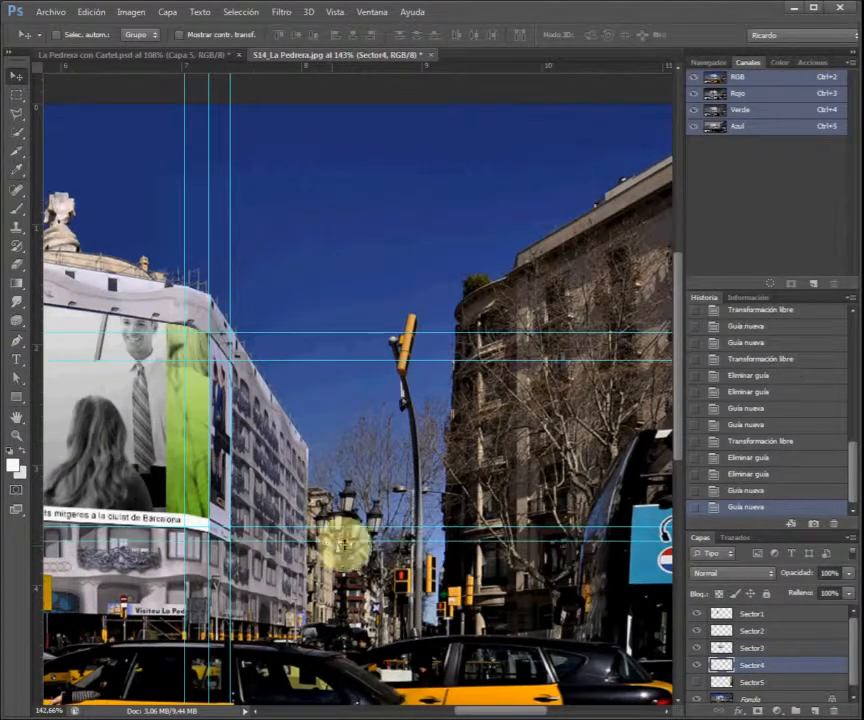
- Show the Sector5 layer and move it next to the billboard's right side
click(775, 682)
scroll(565, 465, down, 4)
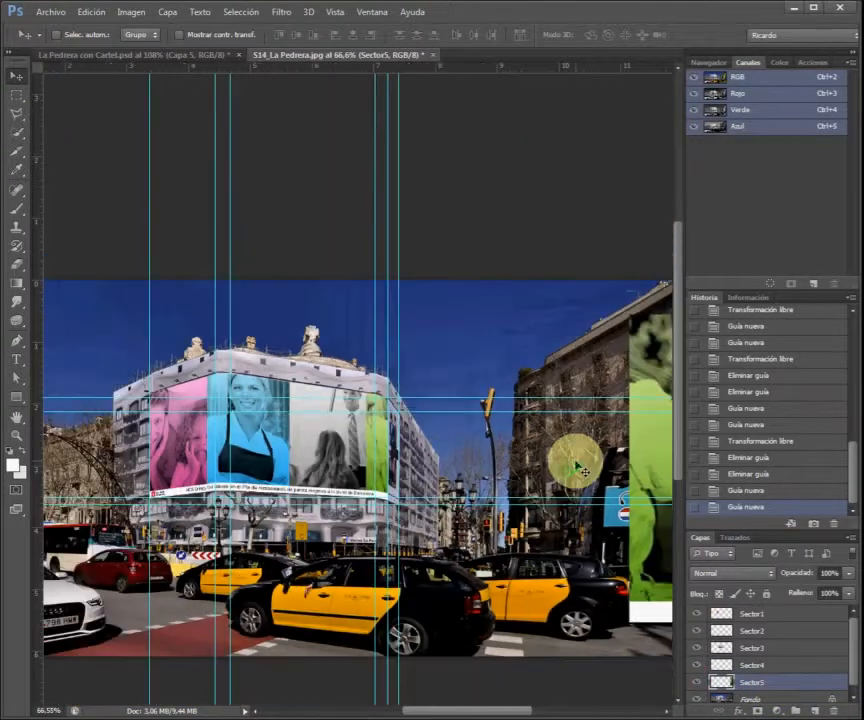
scroll(645, 462, up, 2)
drag(604, 376, 368, 385)
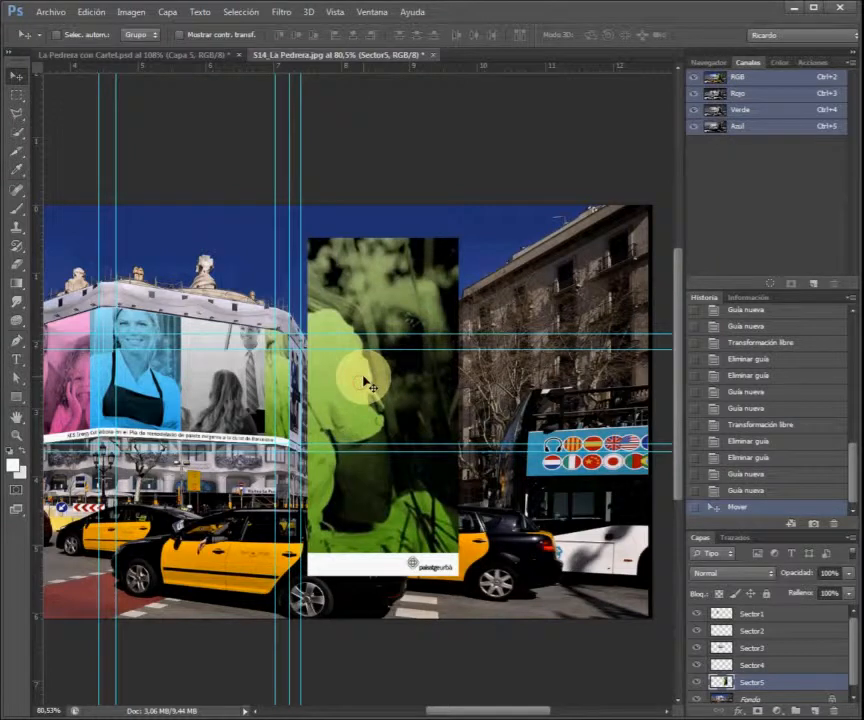
- Distort the Sector5 layer's two left corners onto the guides at Sector4's right edge
key(ctrl+t)
right_click(384, 372)
click(440, 446)
drag(309, 238, 292, 328)
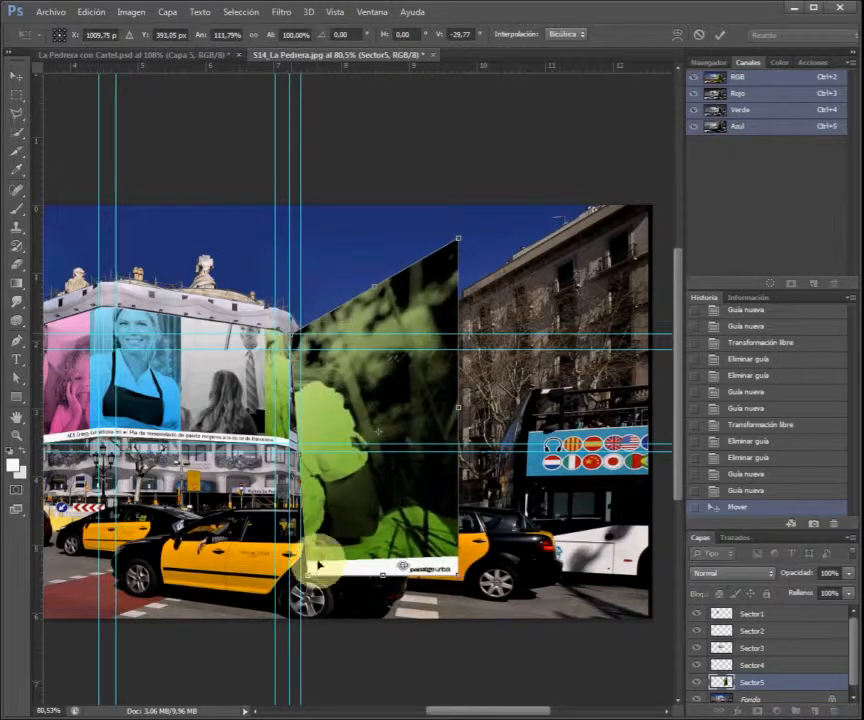
drag(307, 579, 289, 444)
- Distort Sector5's two right corners onto the guides at the billboard's far right edge and apply the transformation
drag(457, 571, 300, 447)
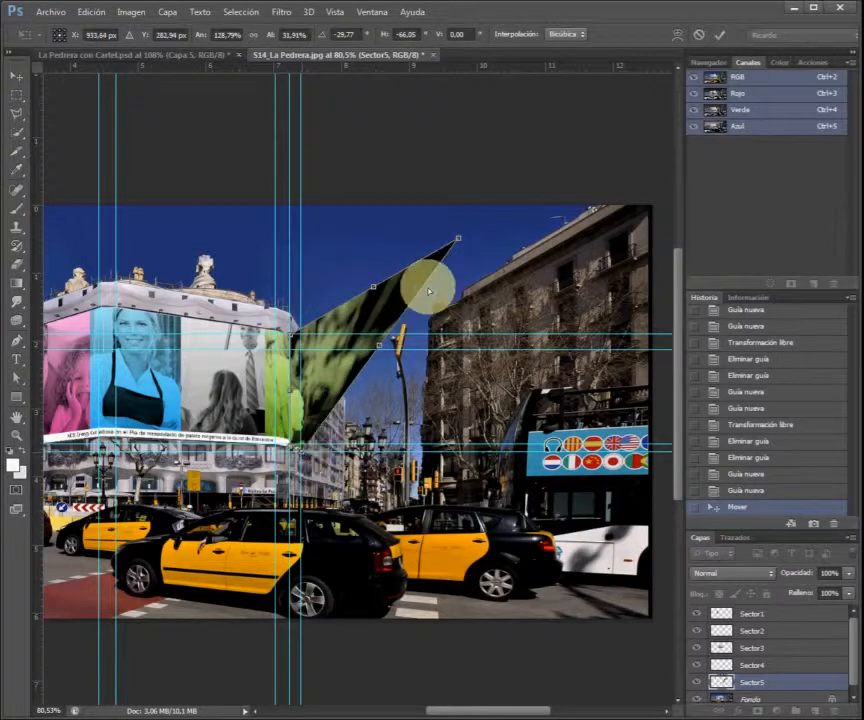
drag(457, 241, 299, 349)
scroll(237, 352, down, 2)
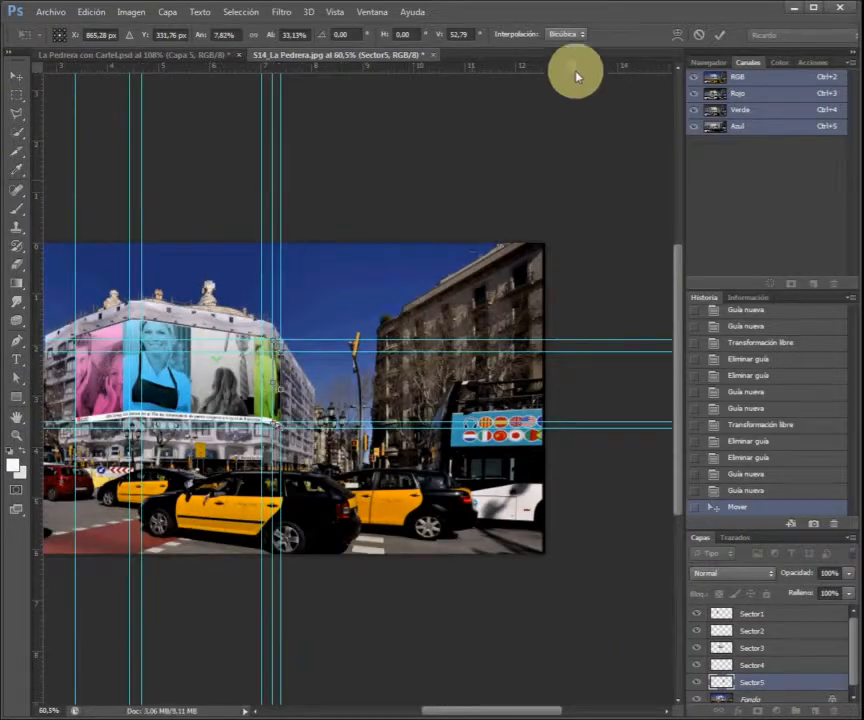
click(719, 34)
- Clear all the guides from the photo
scroll(370, 300, up, 1)
scroll(95, 370, down, 3)
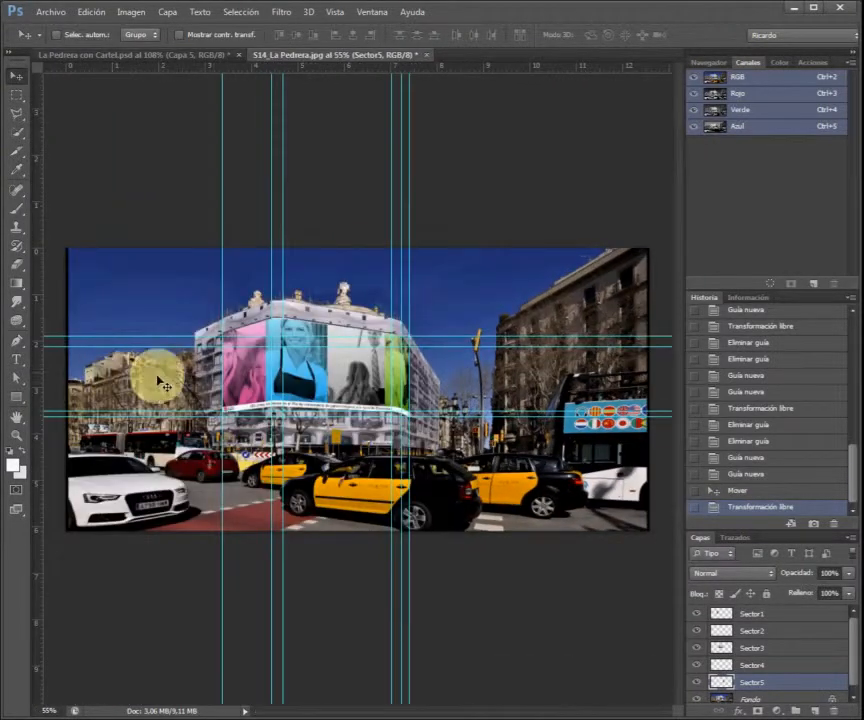
scroll(170, 374, up, 8)
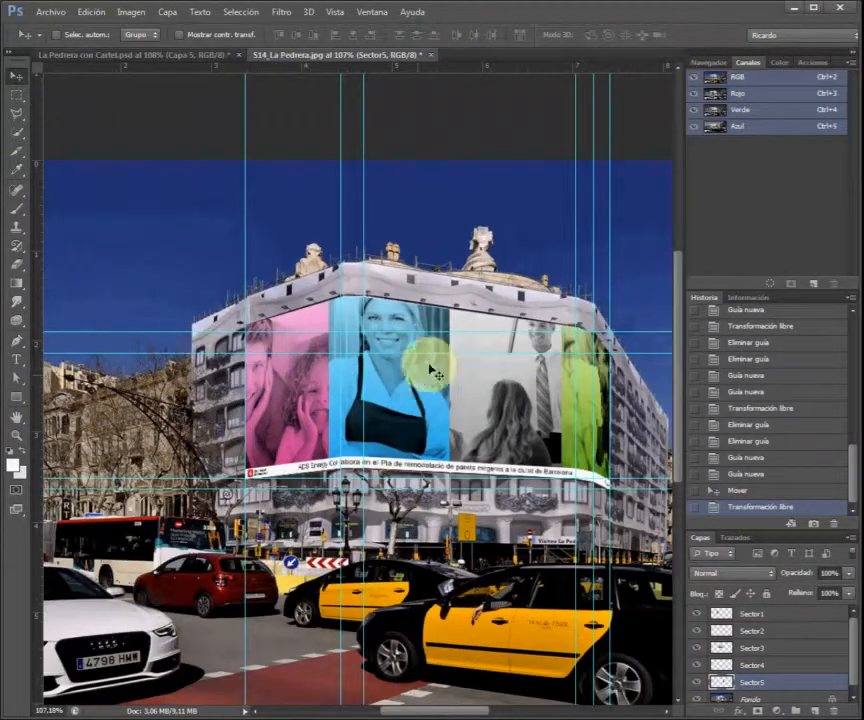
scroll(430, 360, down, 2)
scroll(517, 381, up, 1)
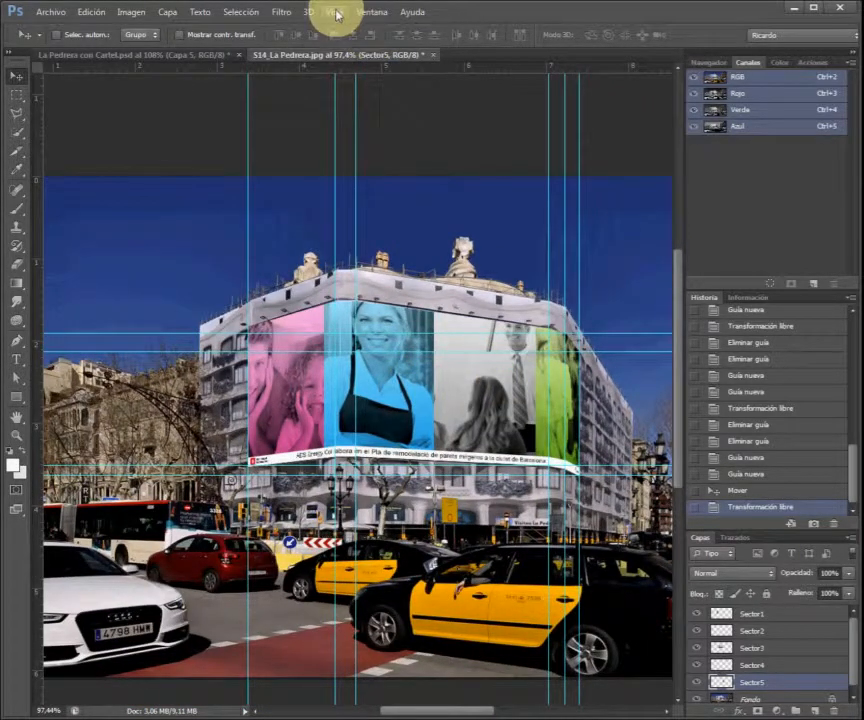
click(336, 12)
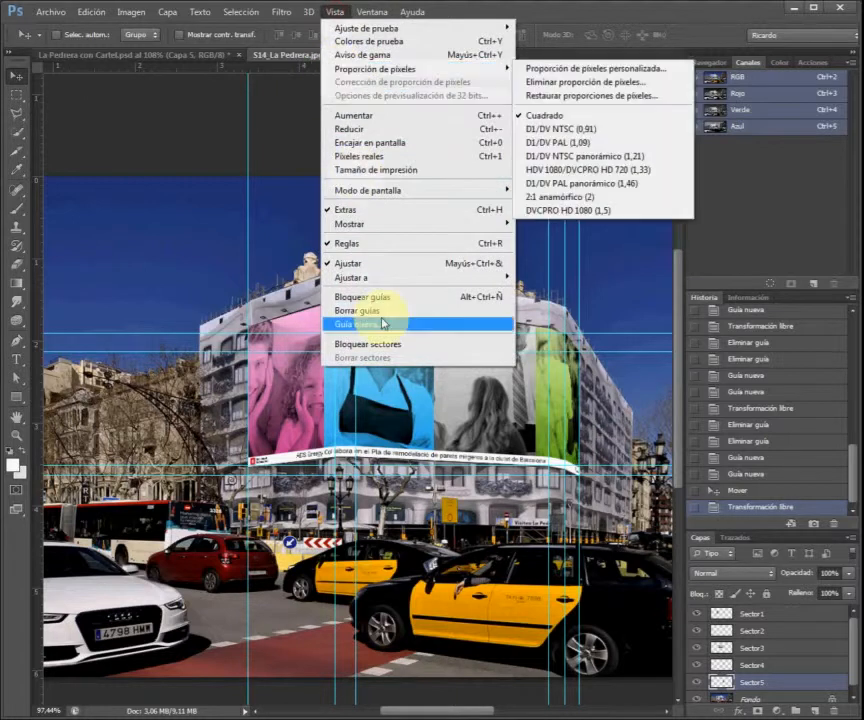
click(386, 312)
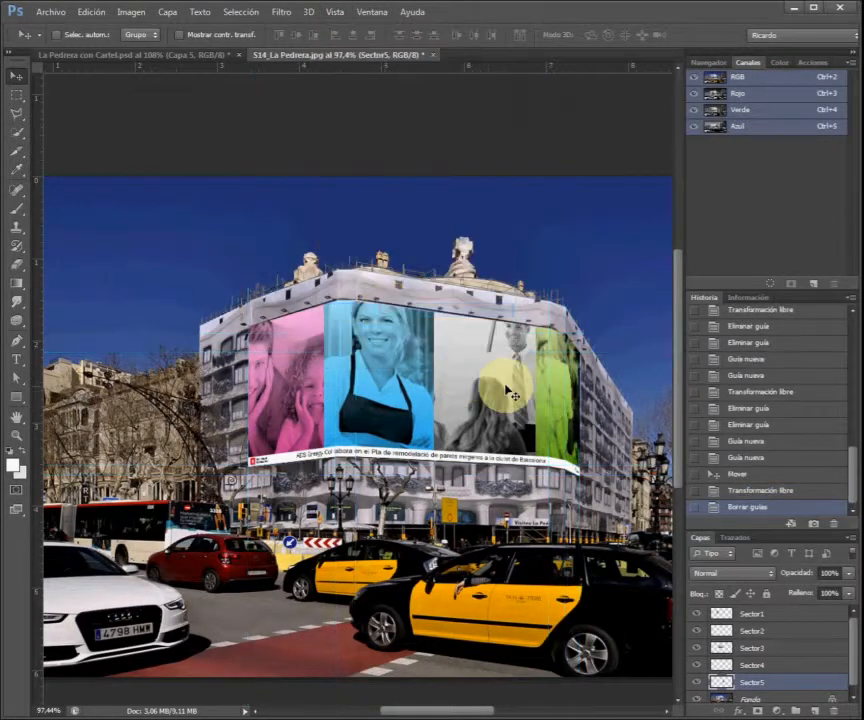
- Merge the five layers Sector1 to Sector5 into a single layer
scroll(595, 405, down, 1)
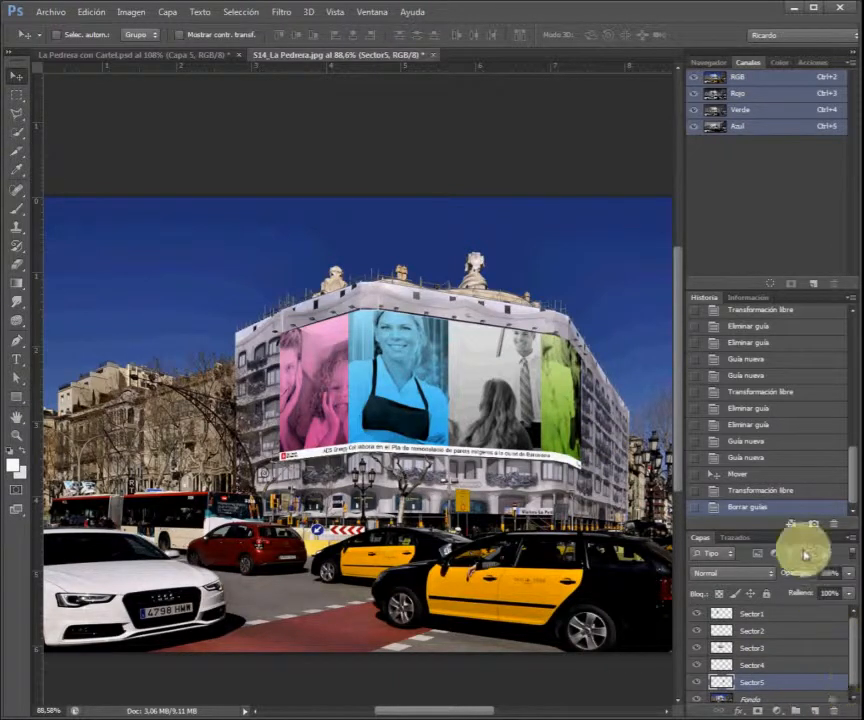
drag(772, 527, 781, 492)
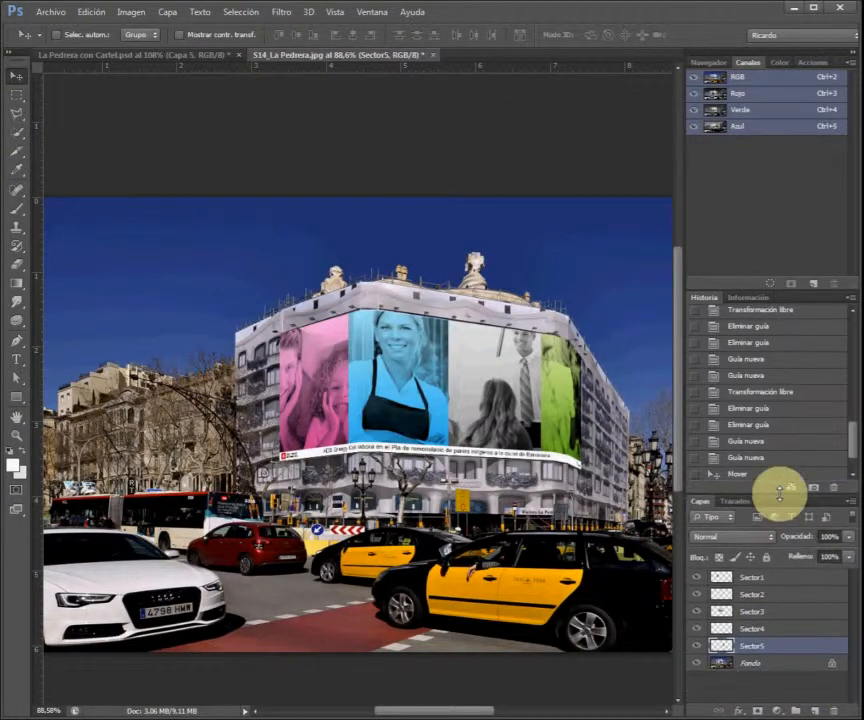
click(810, 579)
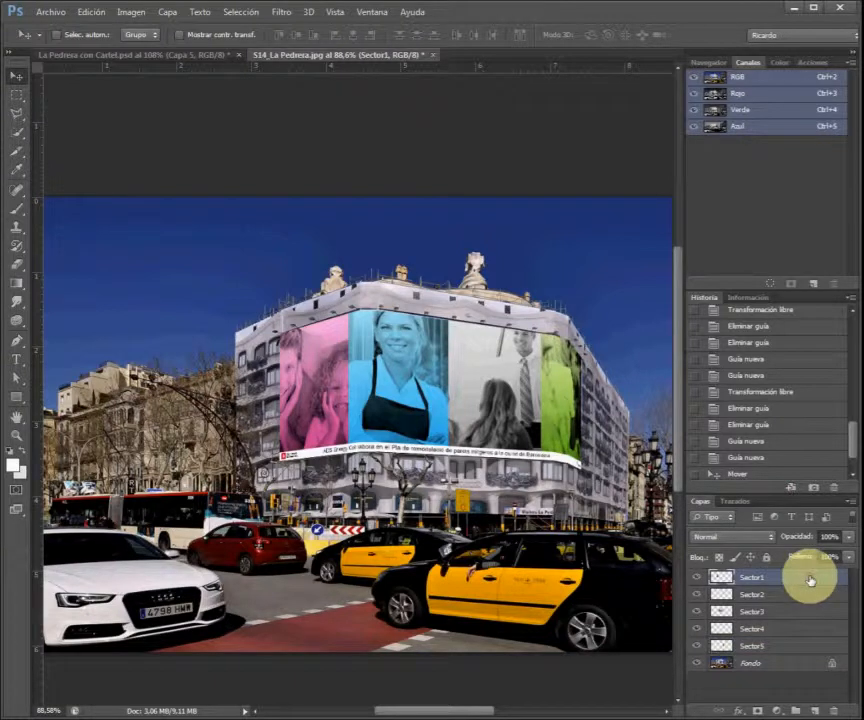
shift+click(791, 646)
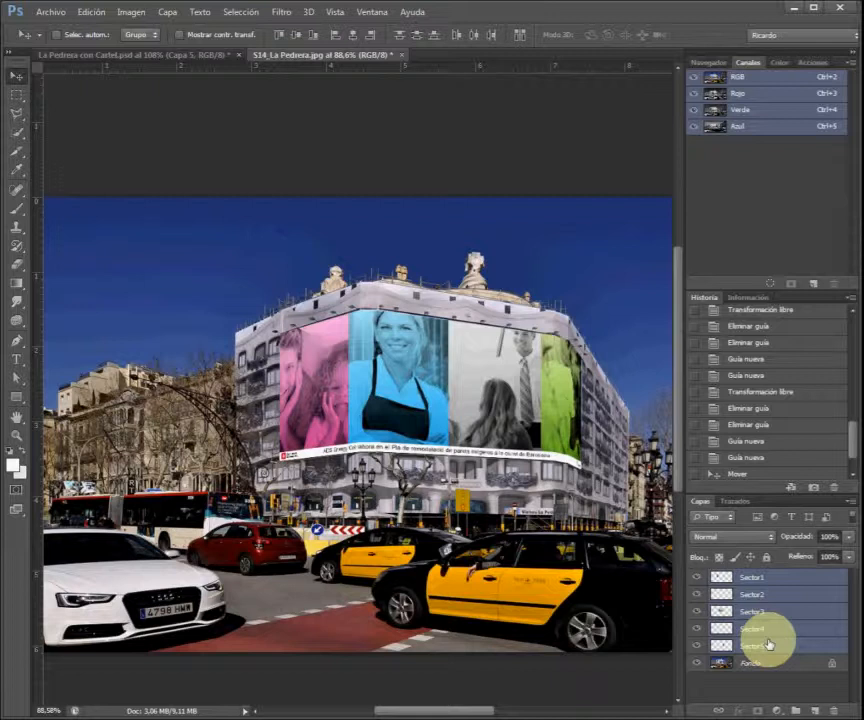
click(133, 12)
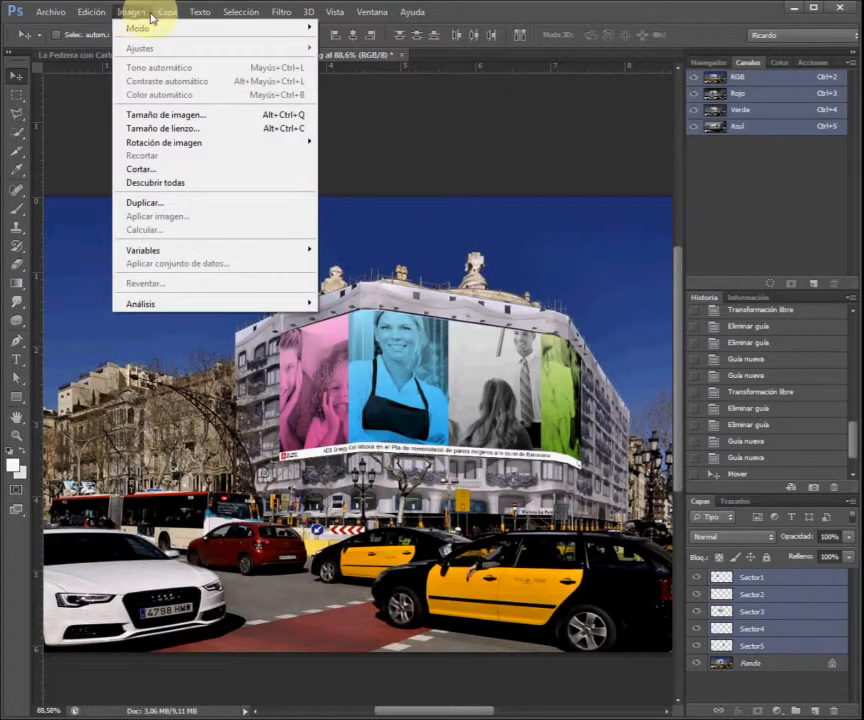
mouse_move(168, 16)
click(283, 451)
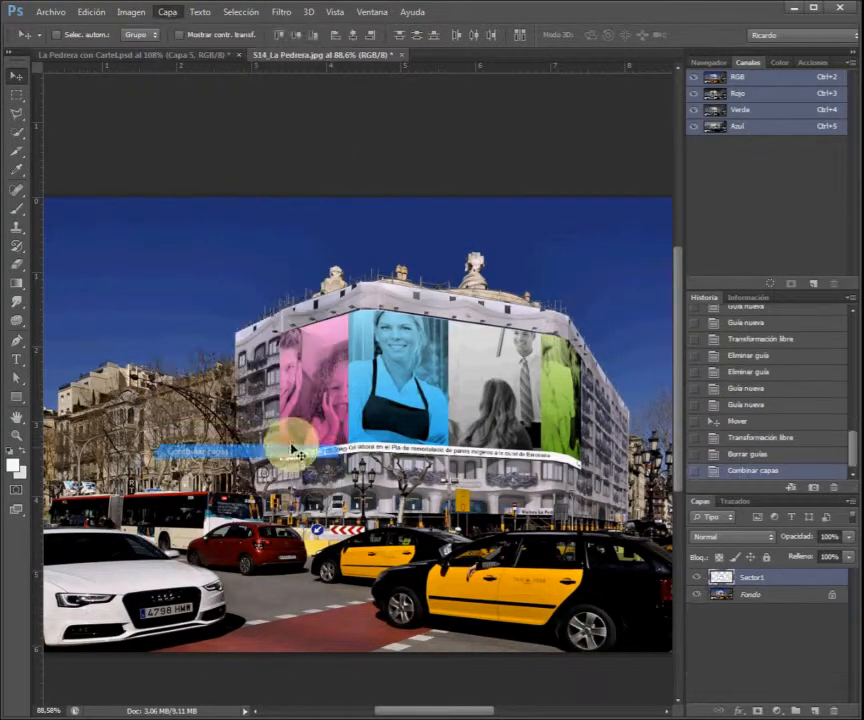
- Hide the merged Sector1 layer and make the Fondo layer active
scroll(600, 450, up, 1)
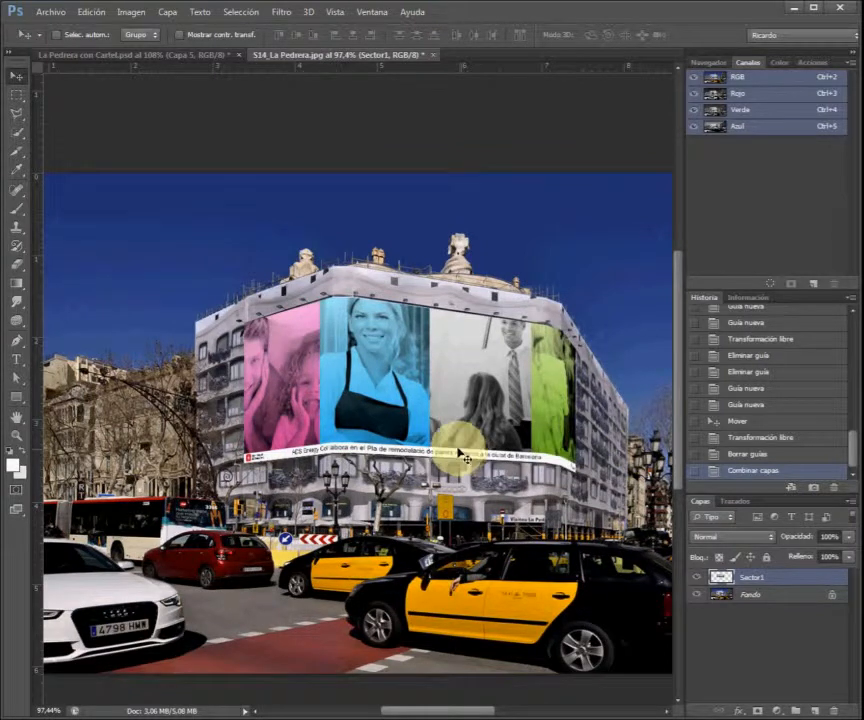
scroll(330, 415, up, 1)
scroll(343, 433, up, 2)
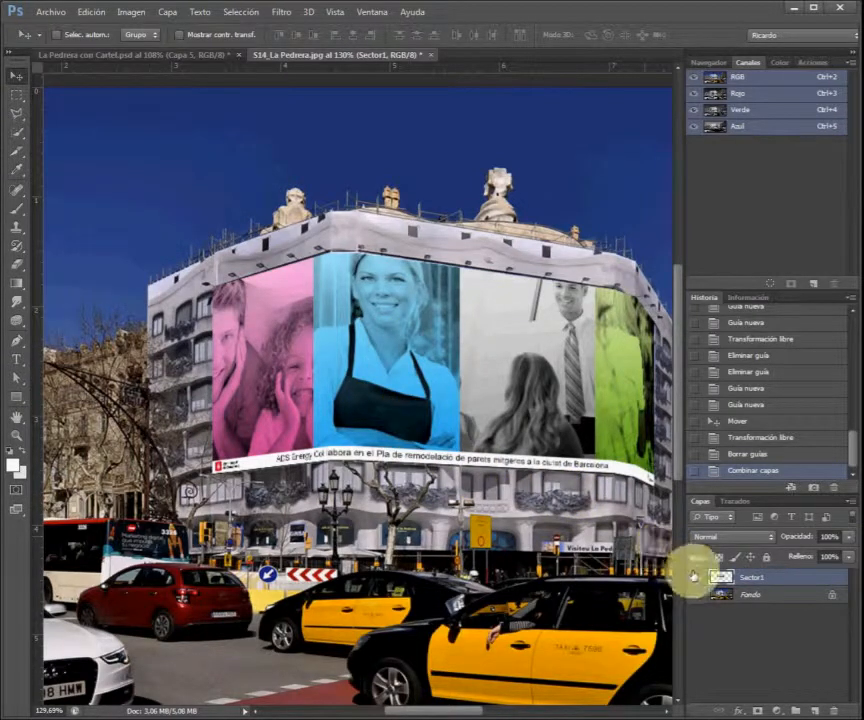
click(697, 578)
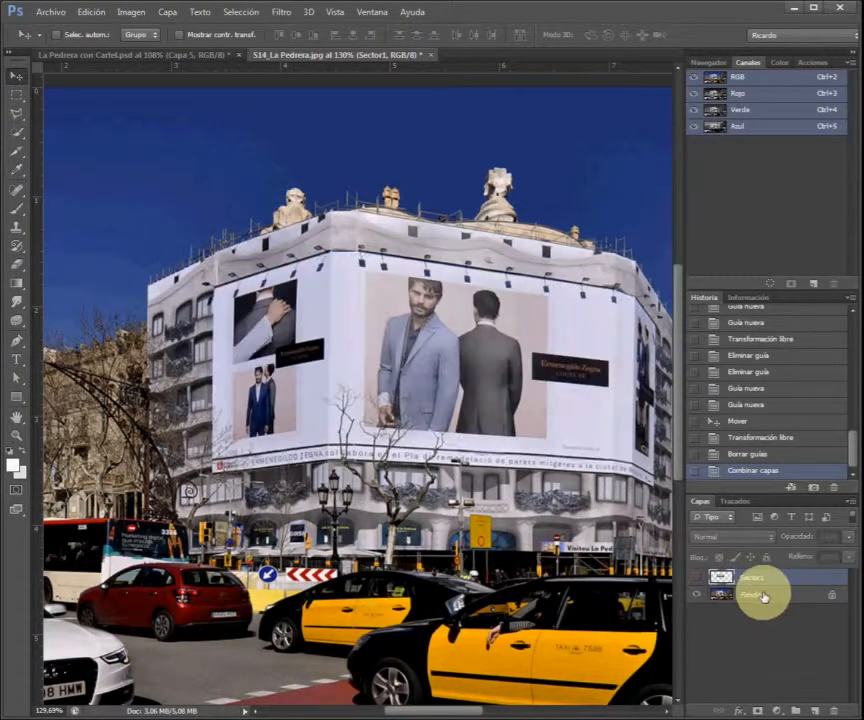
click(762, 595)
scroll(377, 458, up, 6)
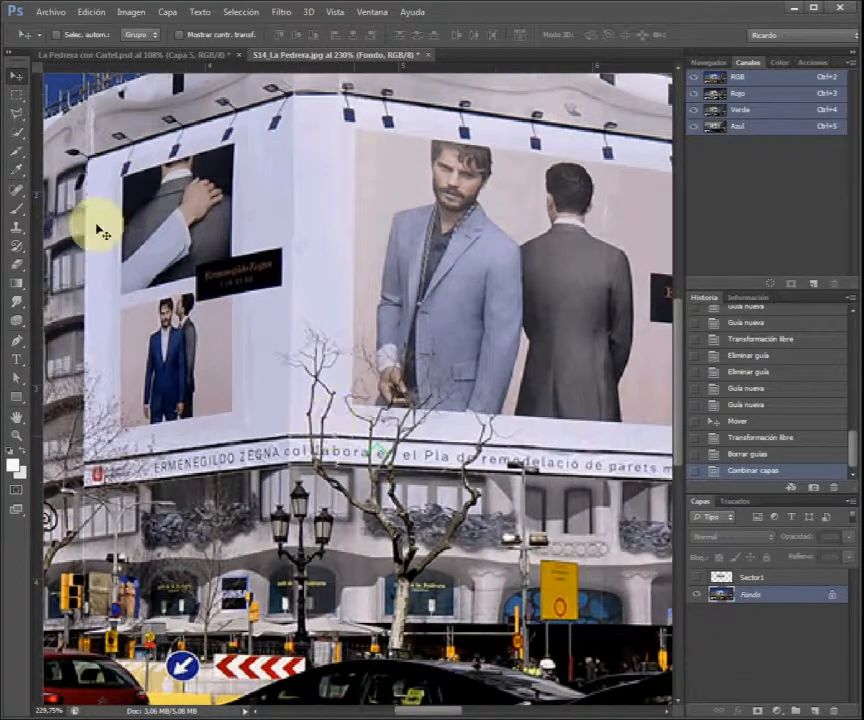
- Outline the bare tree's left branches overlapping the billboard on Fondo with the Polygonal Lasso
click(19, 113)
scroll(385, 455, up, 2)
scroll(385, 455, up, 3)
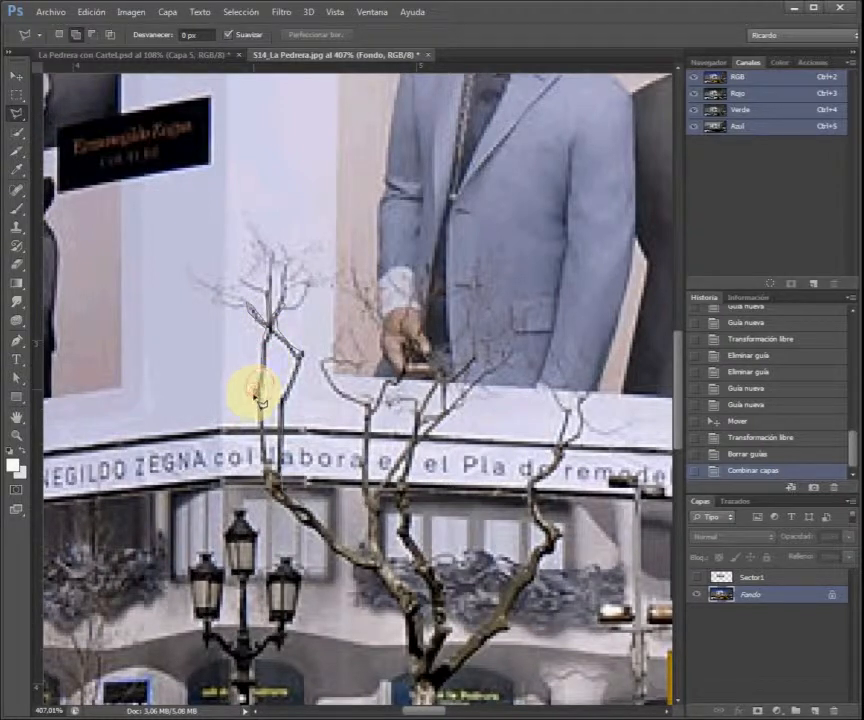
drag(265, 440, 262, 483)
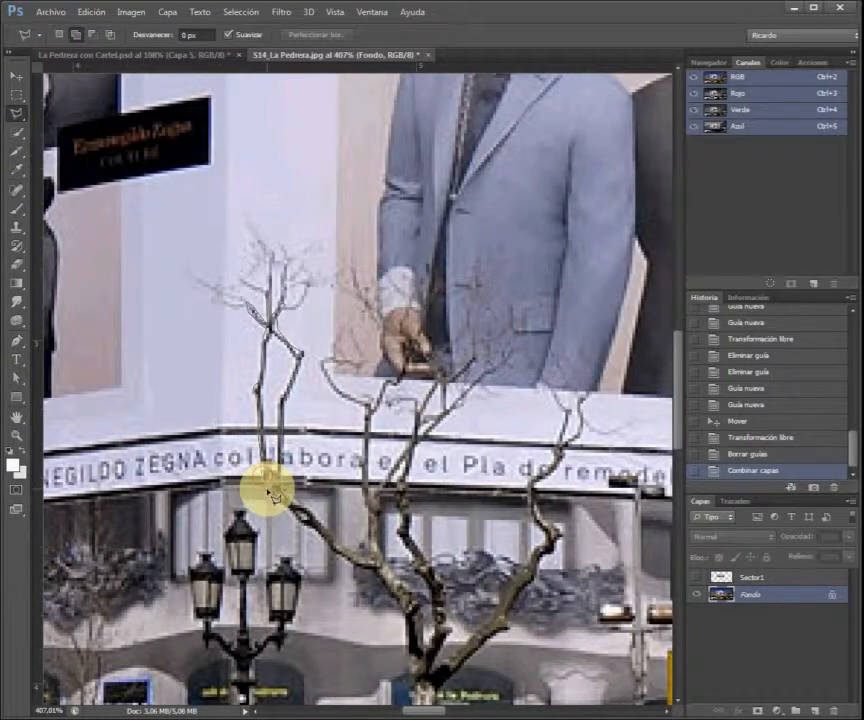
click(281, 488)
- Subtract the gap between the two left branches from the polygonal selection
scroll(293, 468, up, 4)
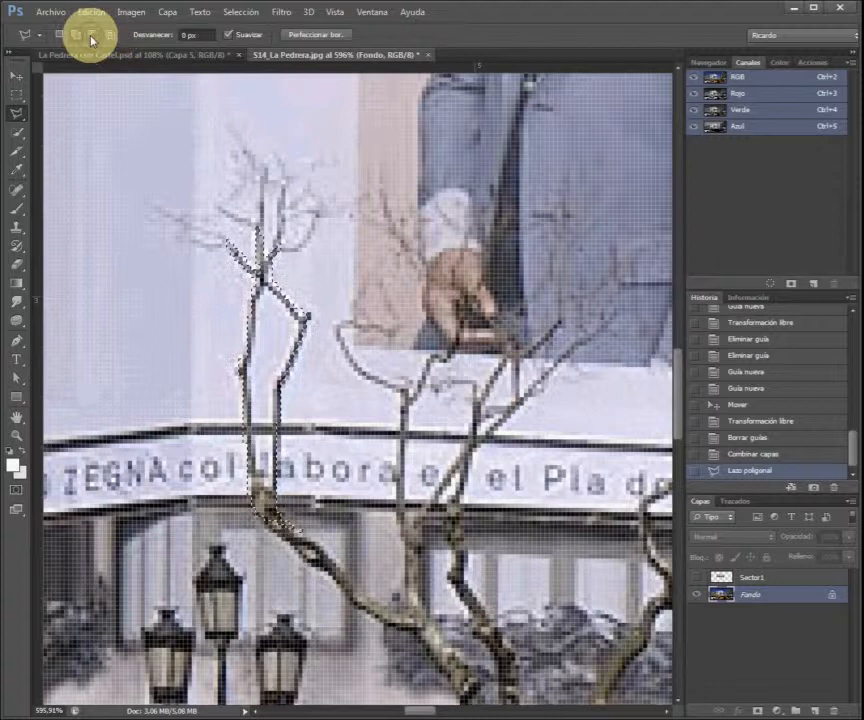
click(91, 36)
click(282, 490)
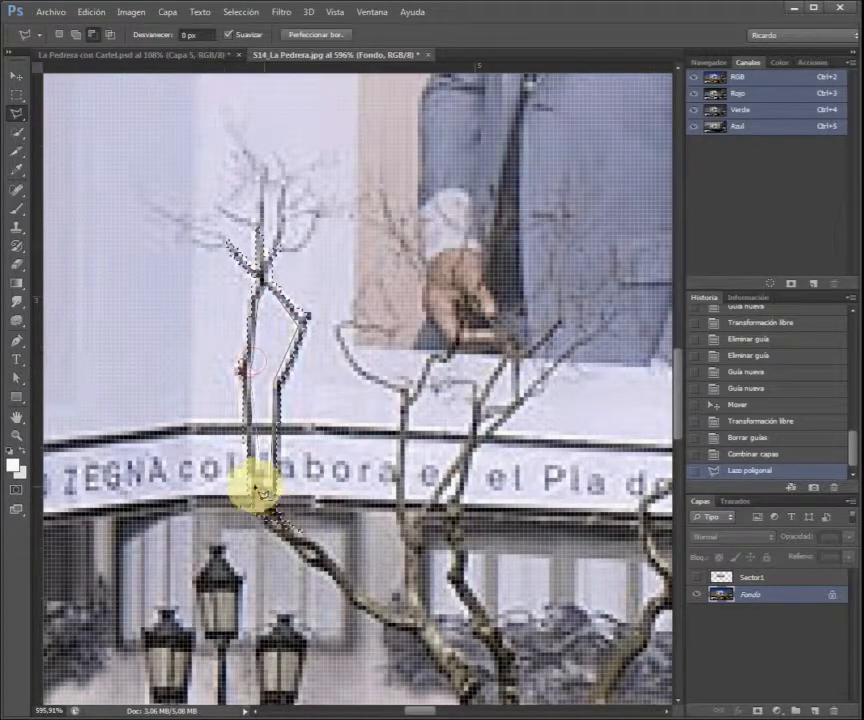
click(271, 488)
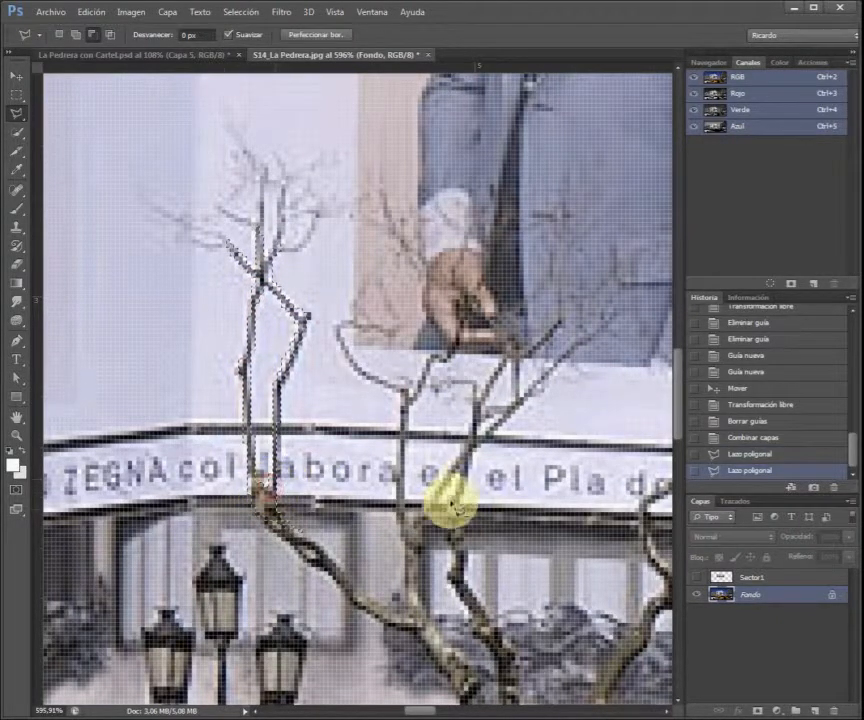
- Add the tree's remaining central and right branches over the billboard to the polygonal selection
click(78, 36)
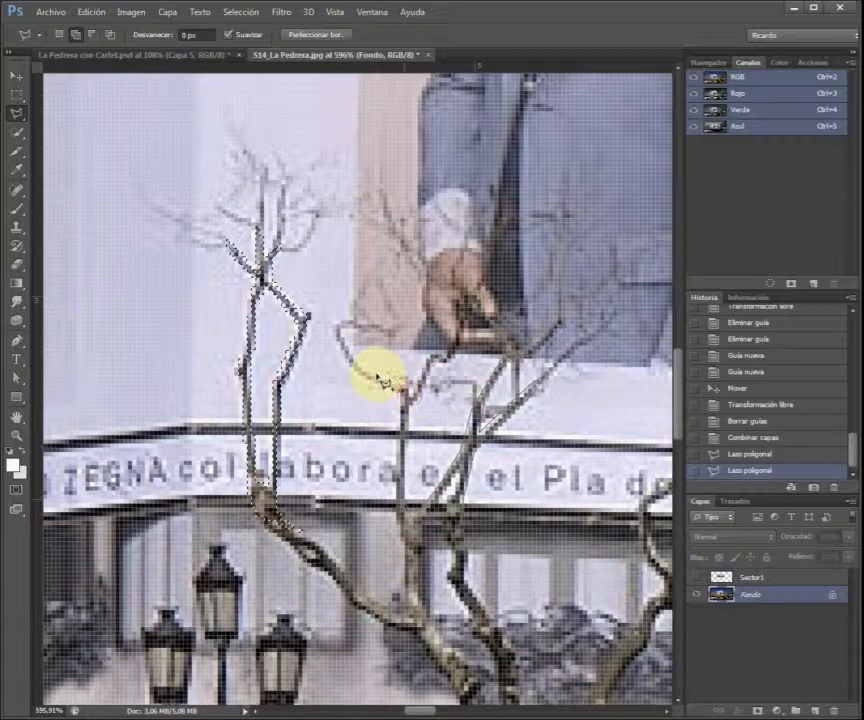
click(335, 323)
click(346, 371)
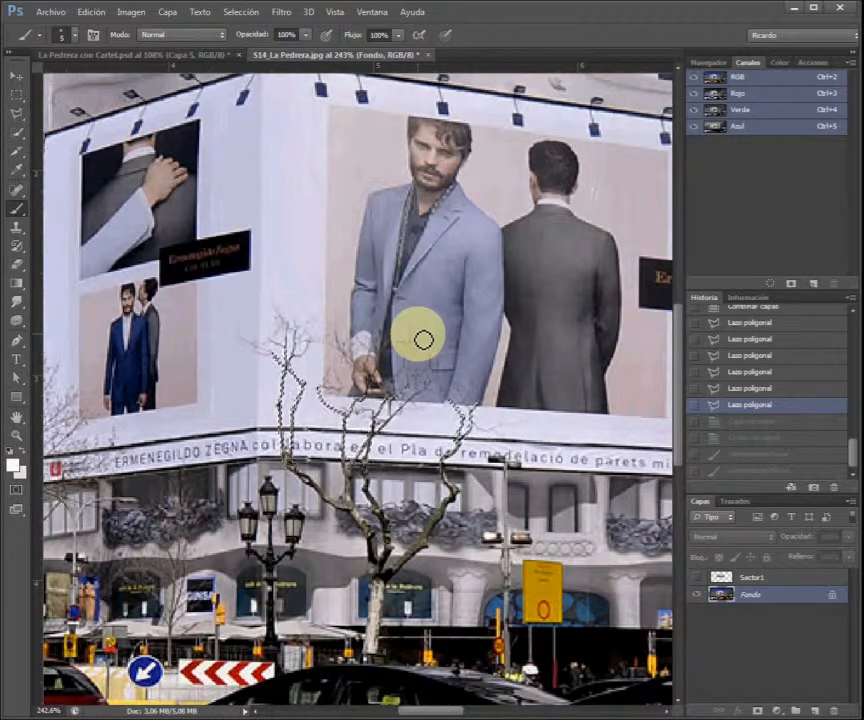
scroll(423, 340, down, 5)
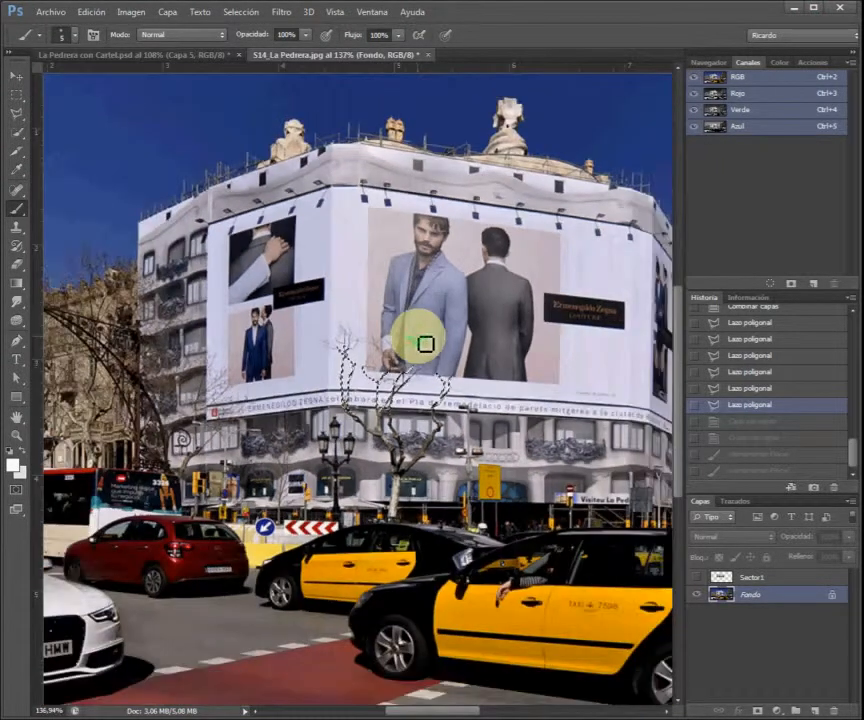
scroll(425, 344, up, 4)
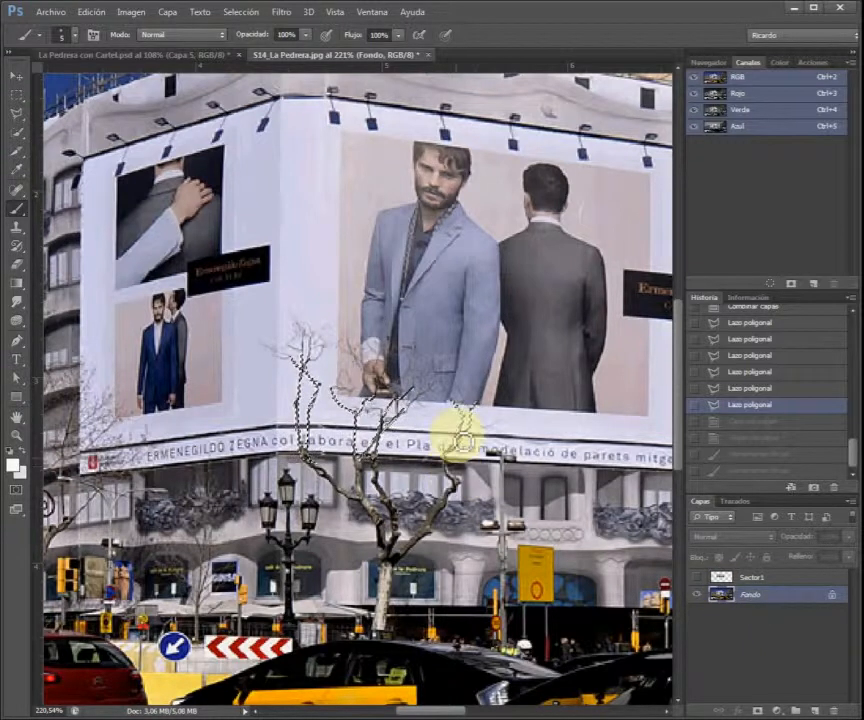
- Copy the selected tree branches from Fondo into a new layer
click(198, 13)
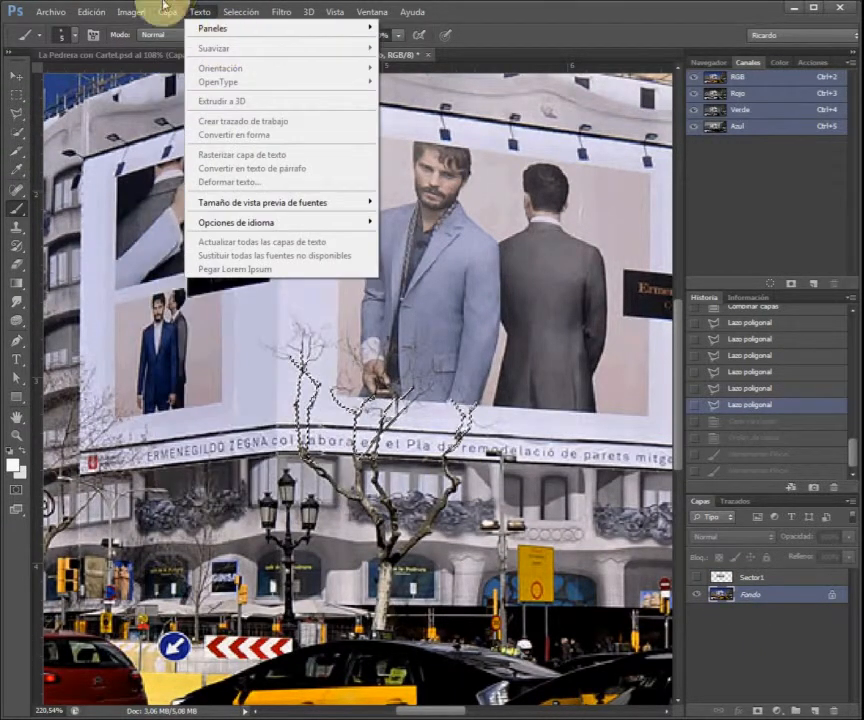
mouse_move(165, 12)
mouse_move(196, 32)
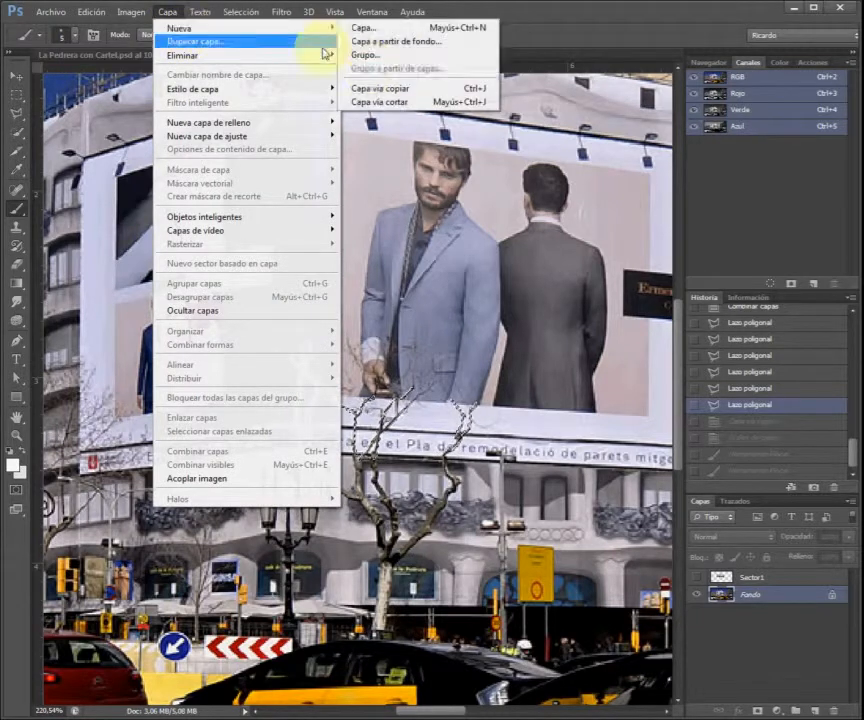
click(424, 88)
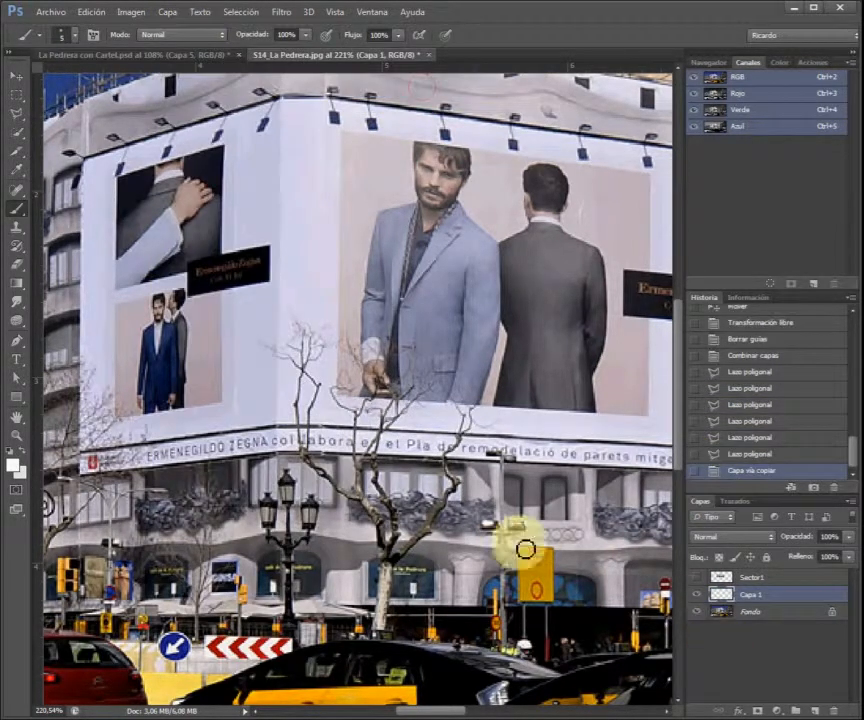
- Show the Sector1 layer and move it below the layer with the copied branches
click(697, 578)
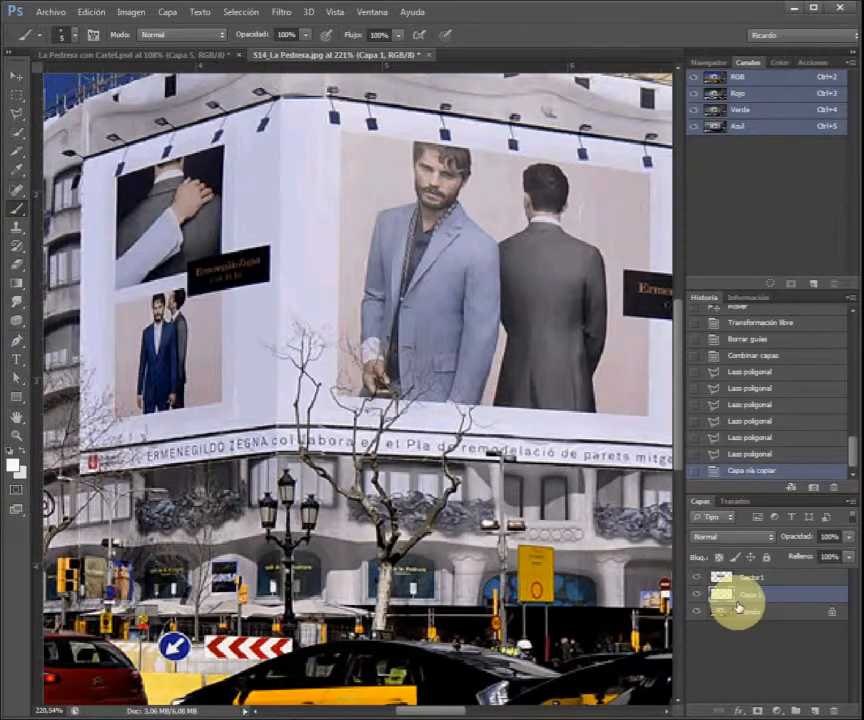
drag(771, 578, 768, 602)
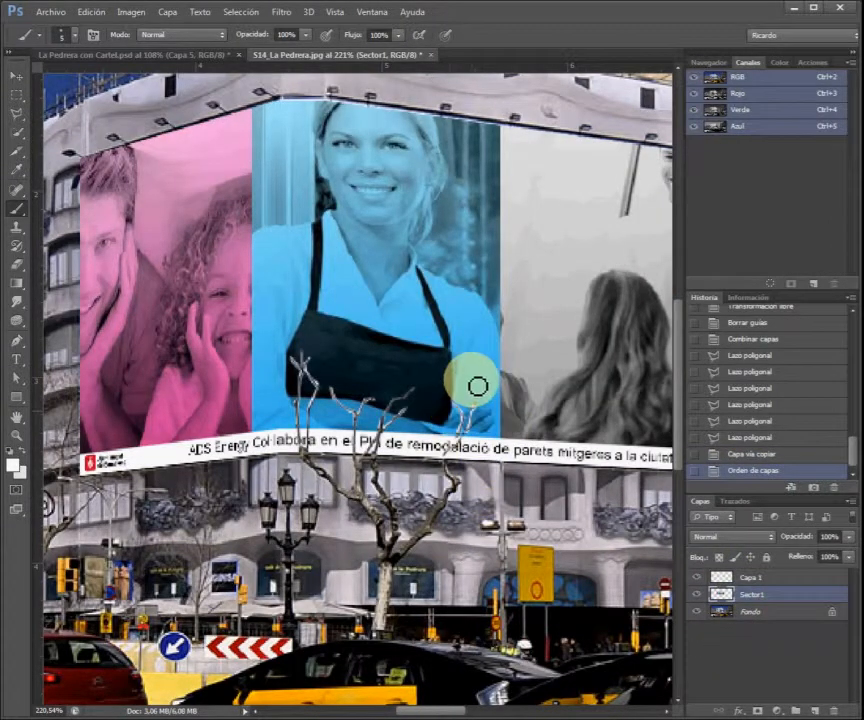
scroll(476, 396, down, 3)
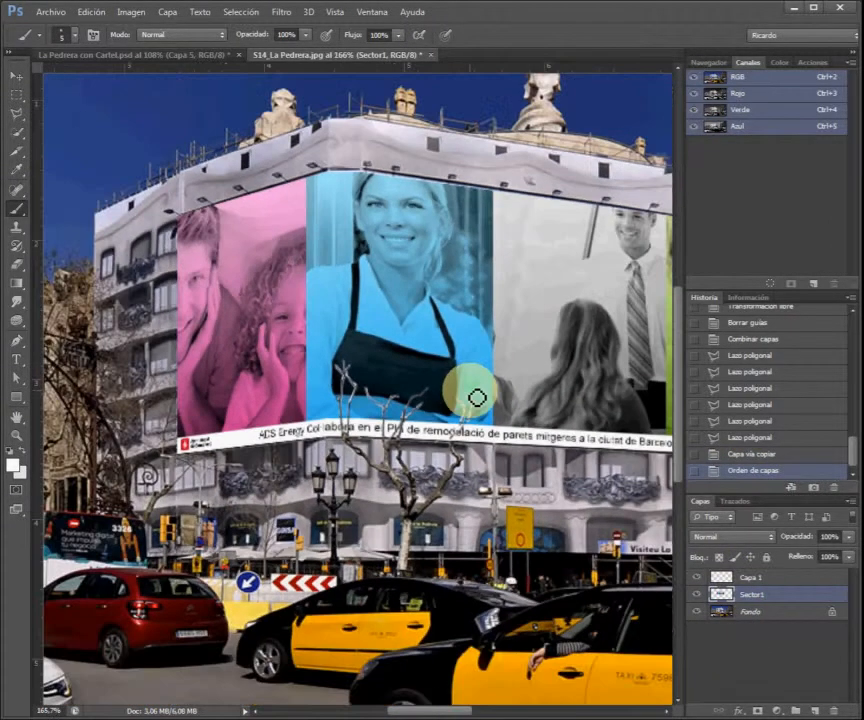
- Hide the Sector1 layer and outline the lamp shadow near the billboard's upper-left corner with the Polygonal Lasso
click(697, 595)
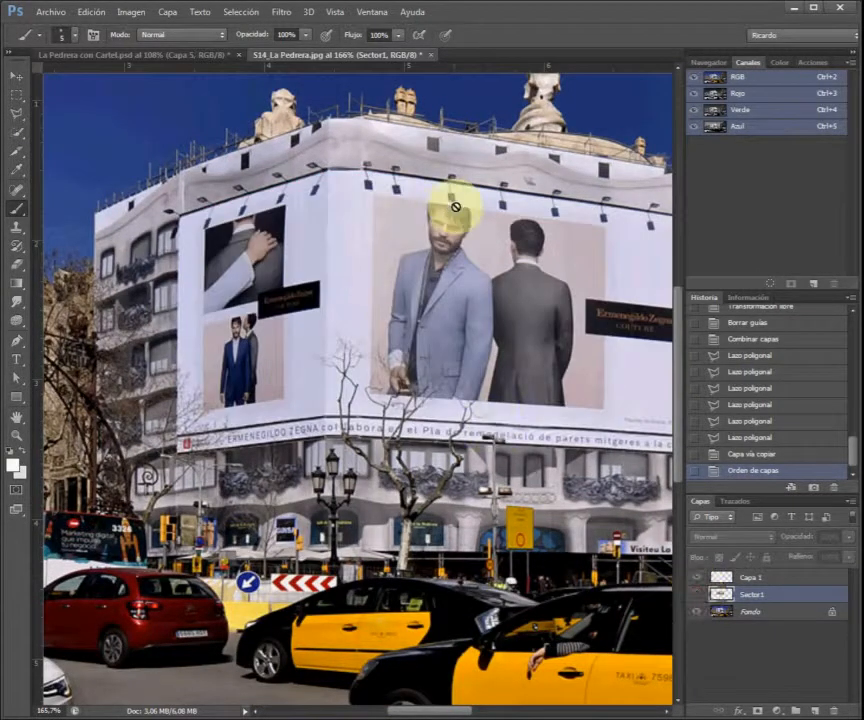
scroll(455, 201, down, 2)
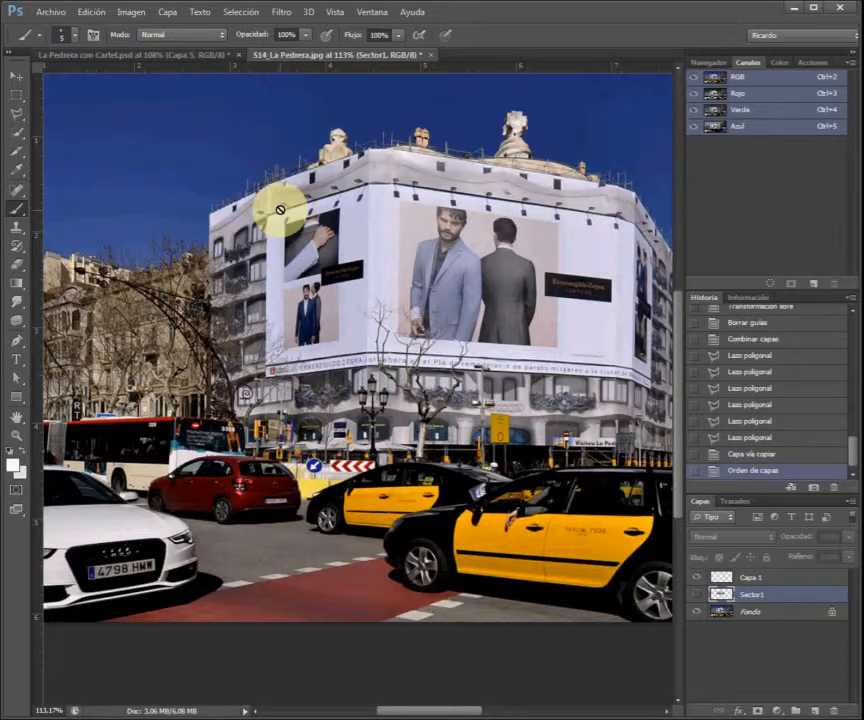
scroll(278, 205, up, 2)
scroll(285, 222, up, 8)
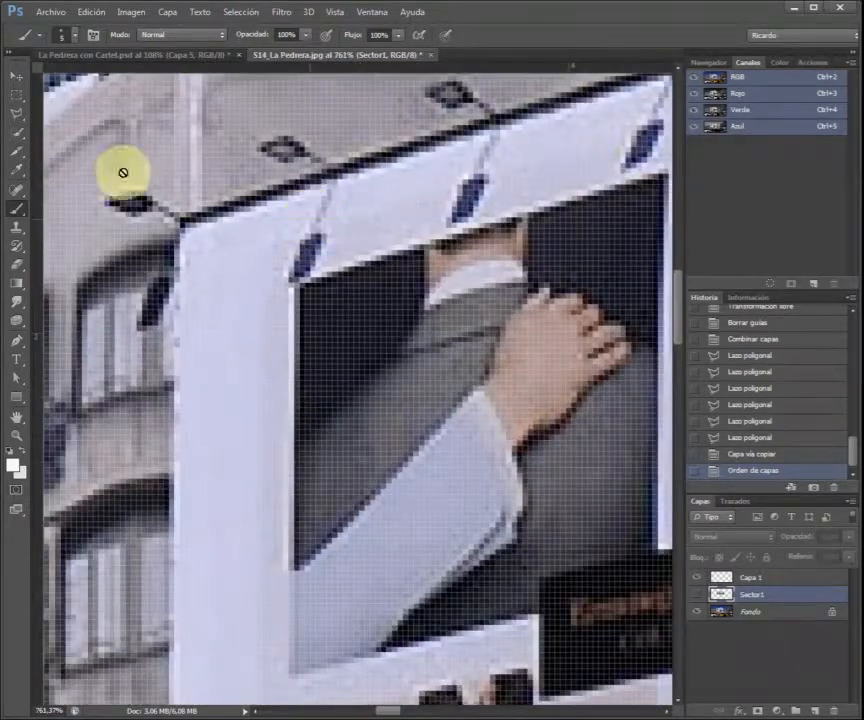
click(17, 113)
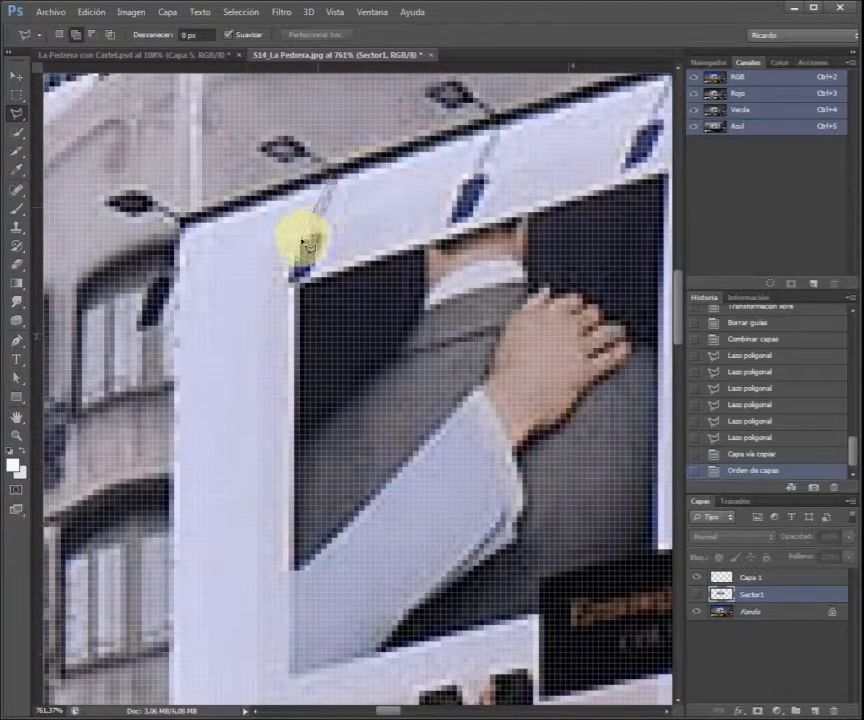
click(298, 246)
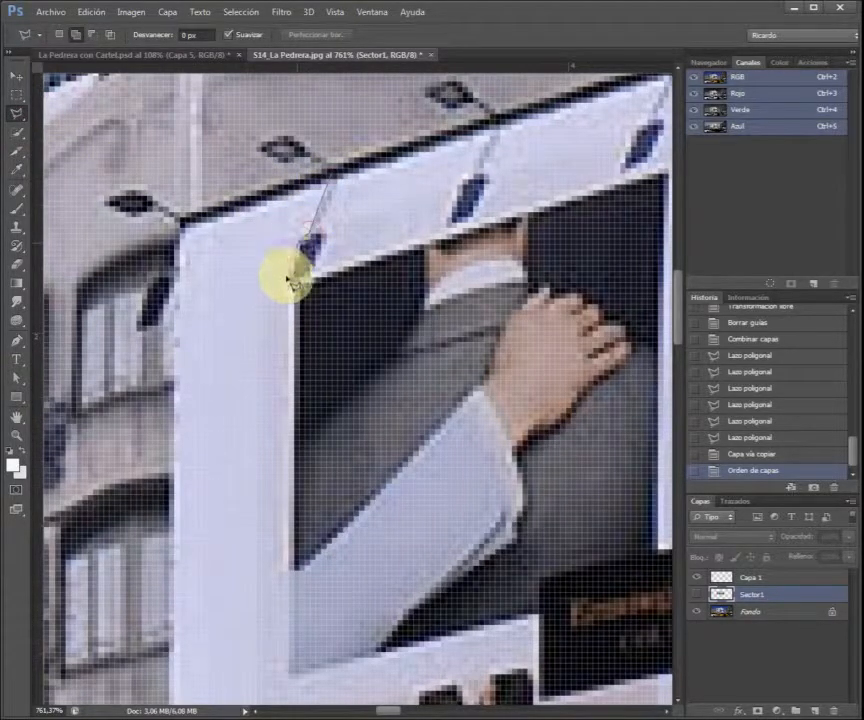
click(289, 281)
click(309, 277)
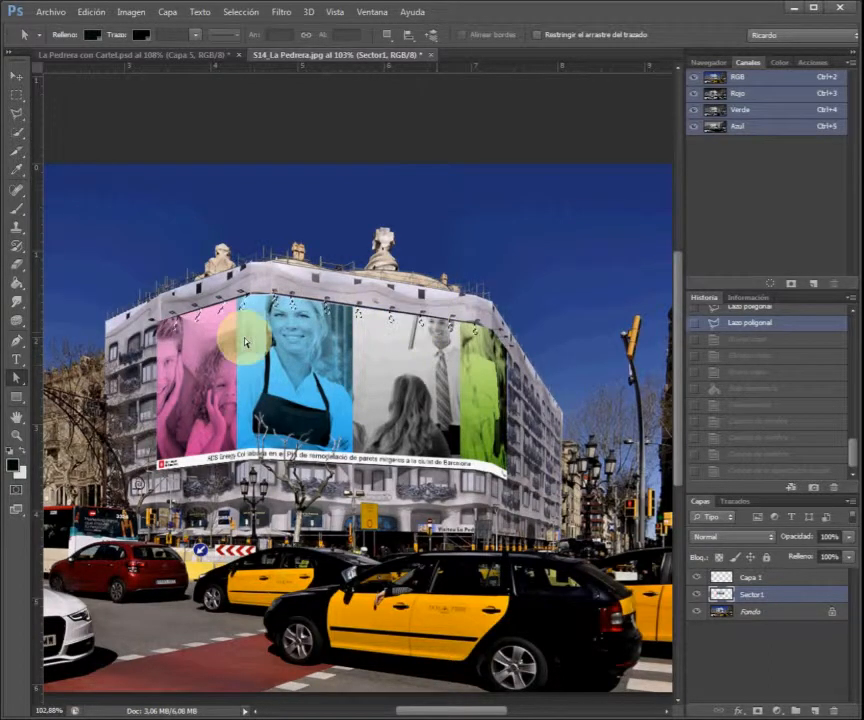
- Create a new layer directly above Sector1 and name it Sombras
scroll(199, 304, up, 3)
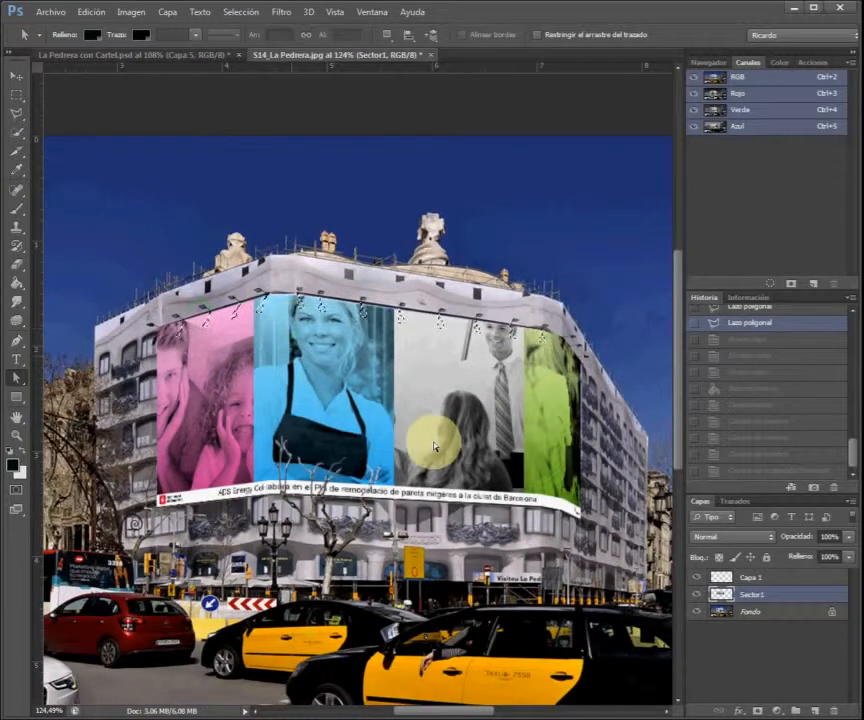
click(815, 711)
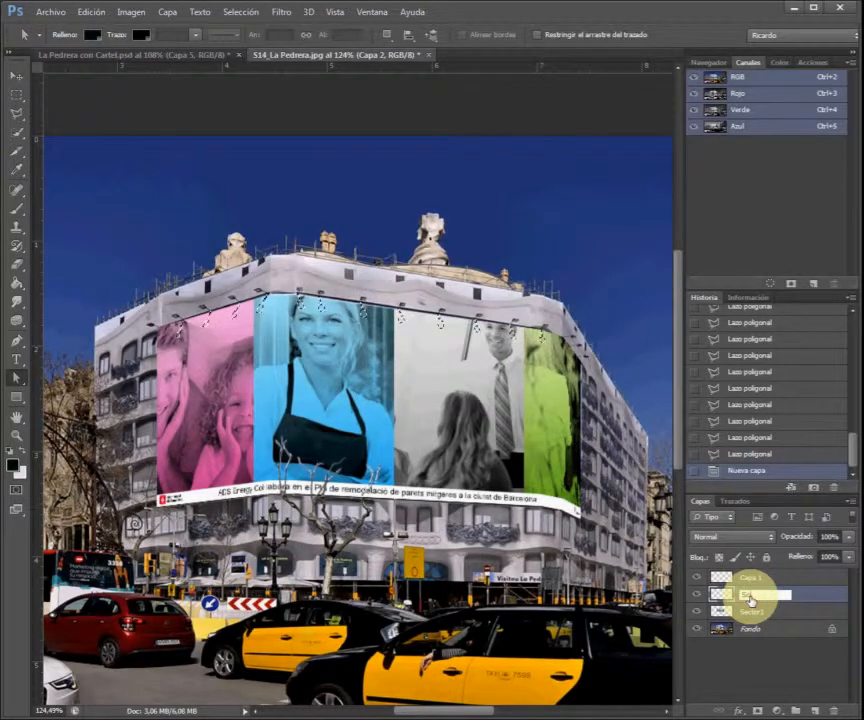
key(Return)
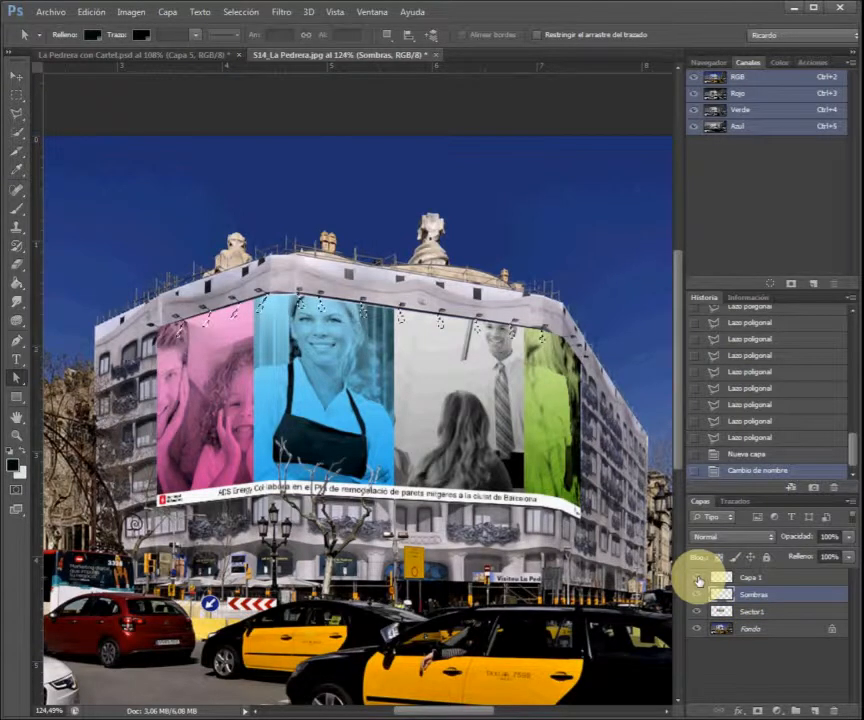
- Rename the Capa 1 layer as Ramas and the Sector1 layer as Cartel
double_click(745, 578)
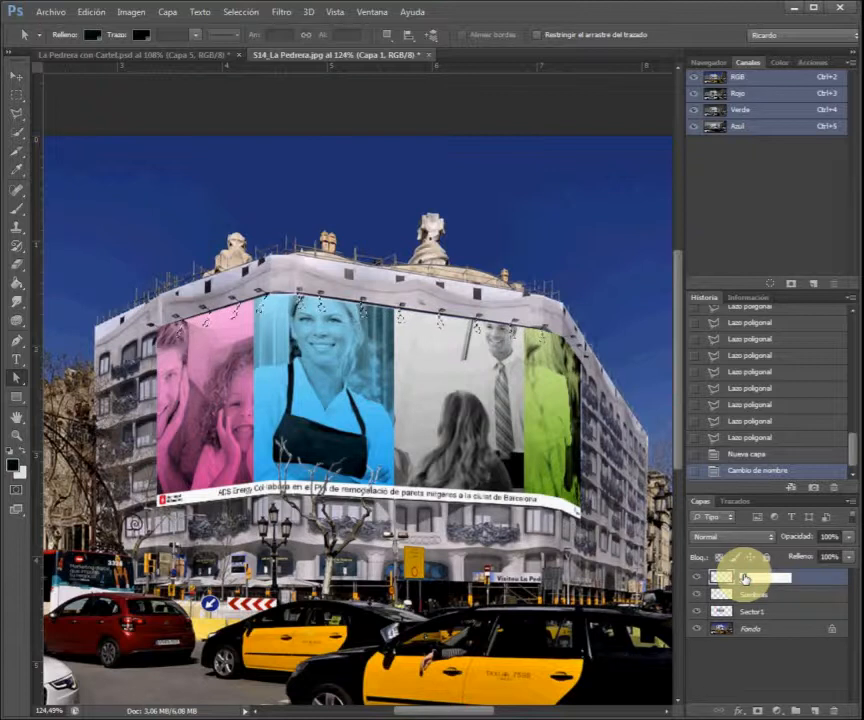
key(Return)
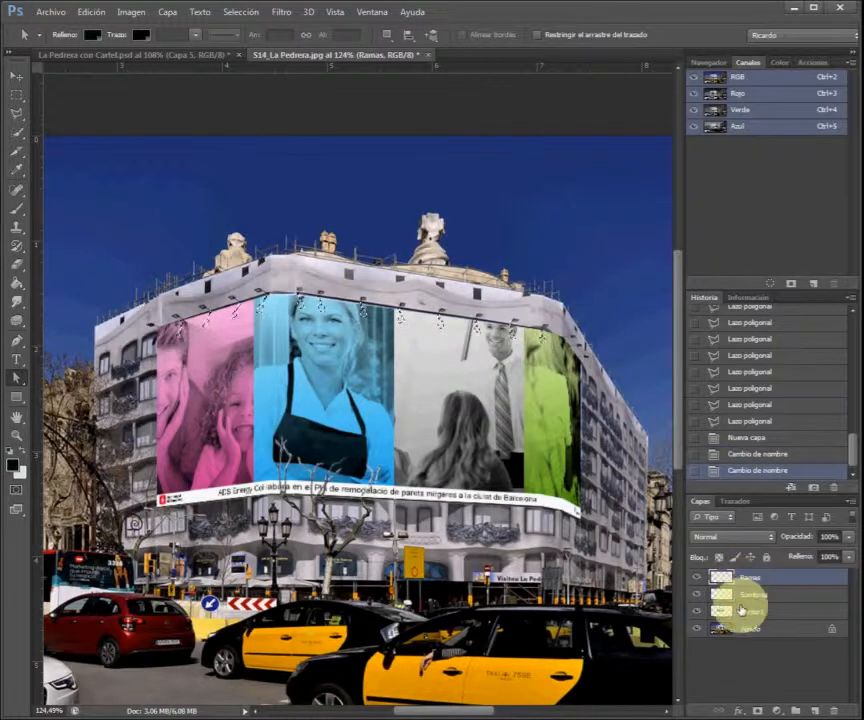
double_click(753, 614)
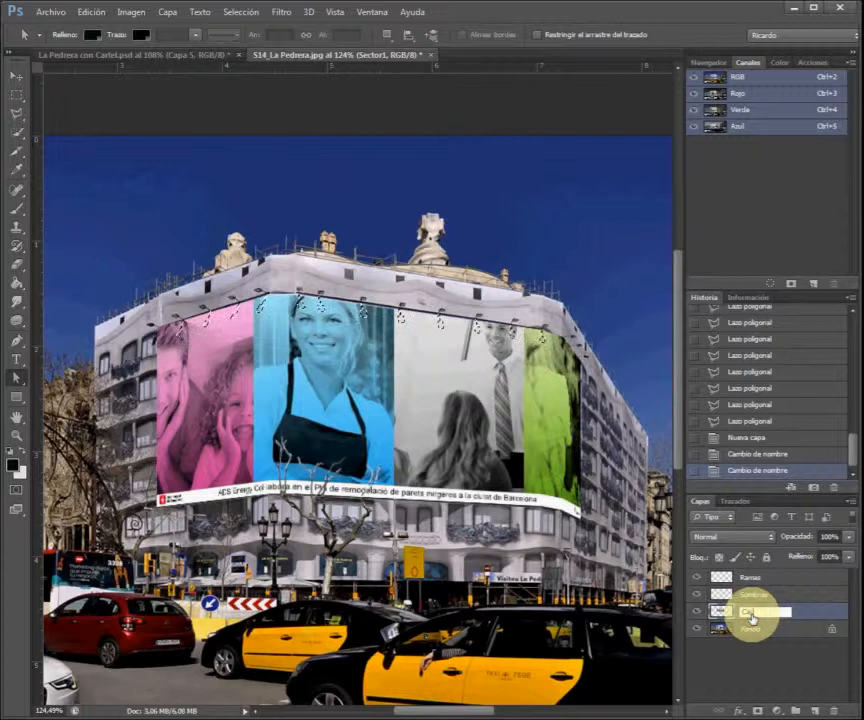
click(764, 594)
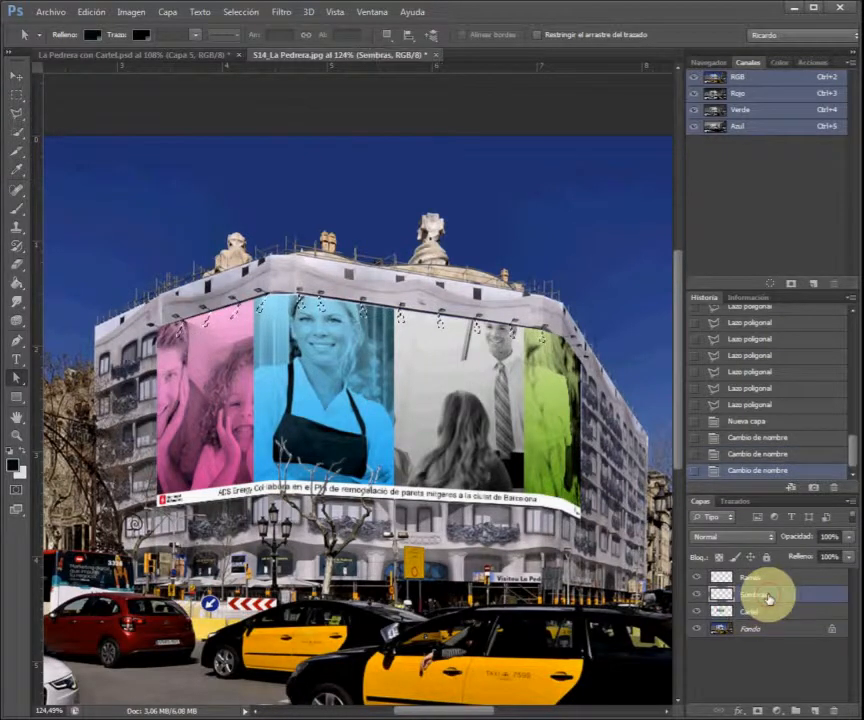
- Fill the selected lamp shadows on the Sombras layer with near-black #0c0c0c using the Paint Bucket, and deselect
click(494, 321)
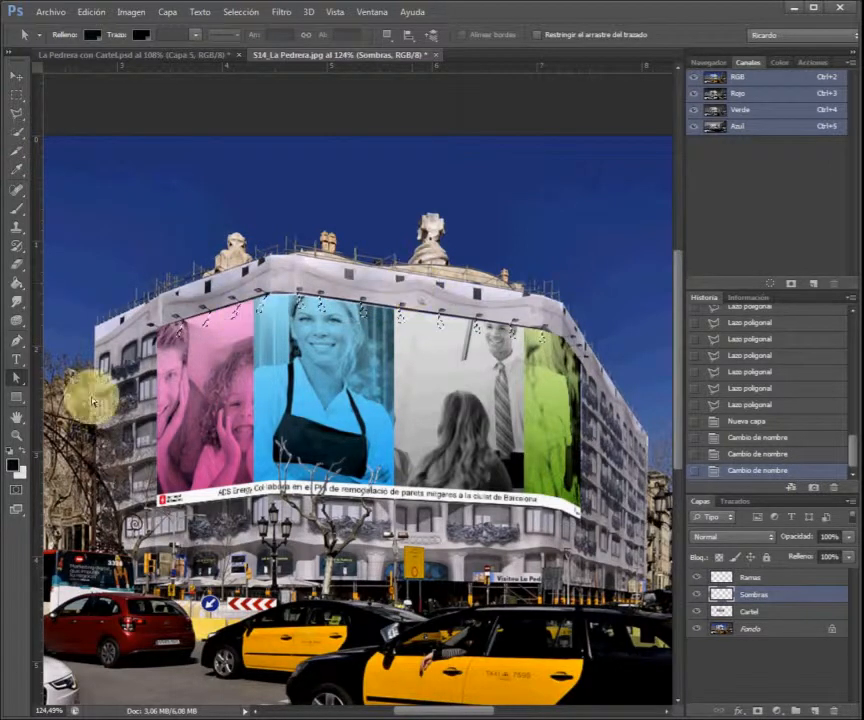
click(13, 466)
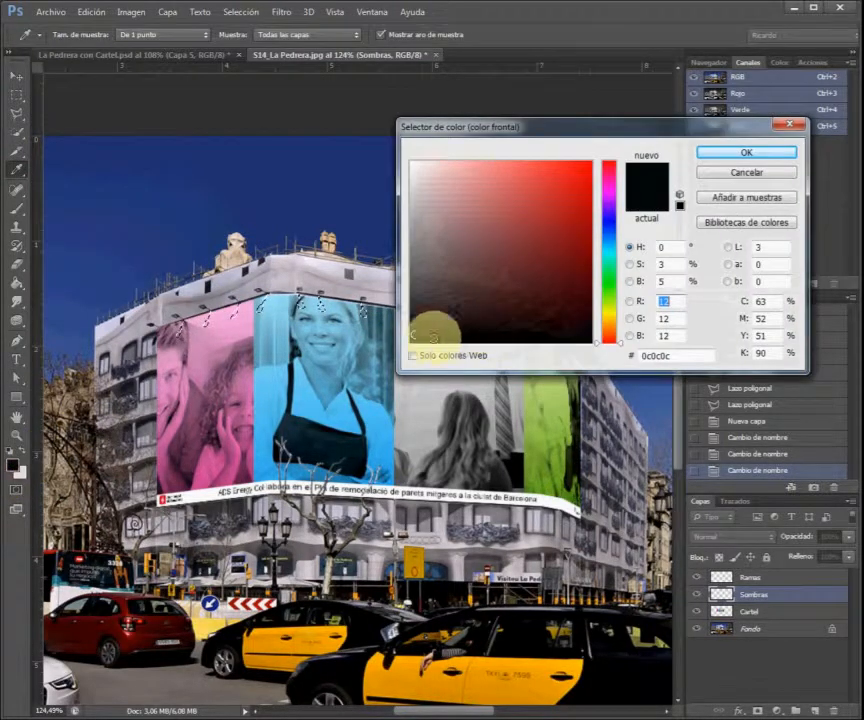
click(733, 152)
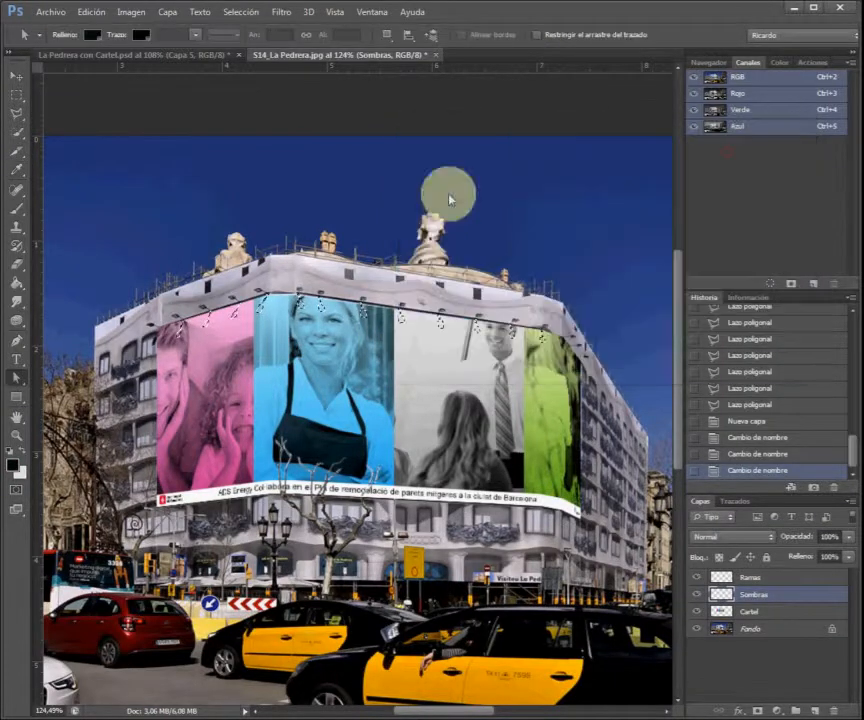
click(15, 283)
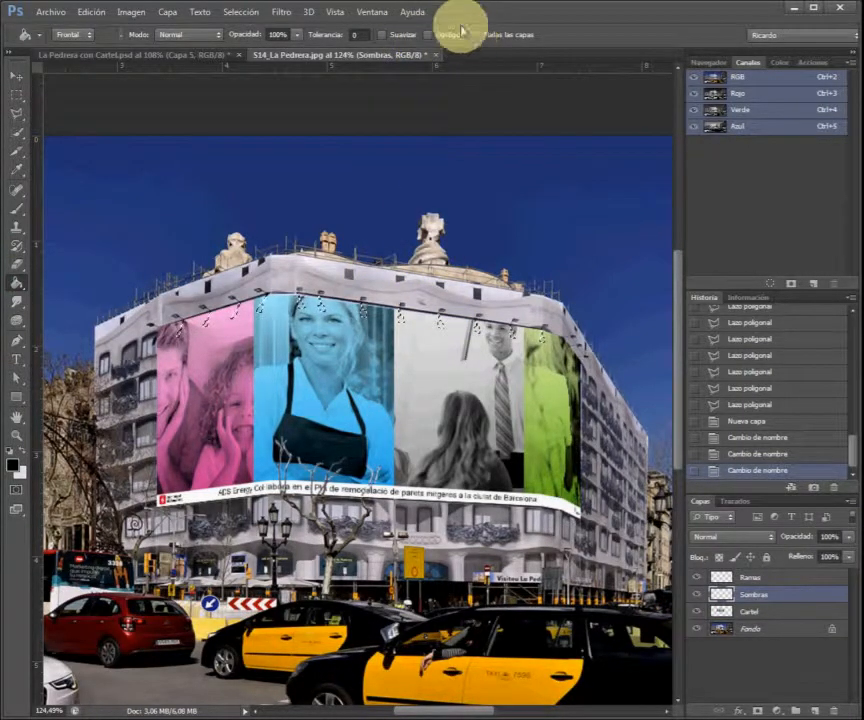
scroll(450, 333, up, 8)
click(447, 340)
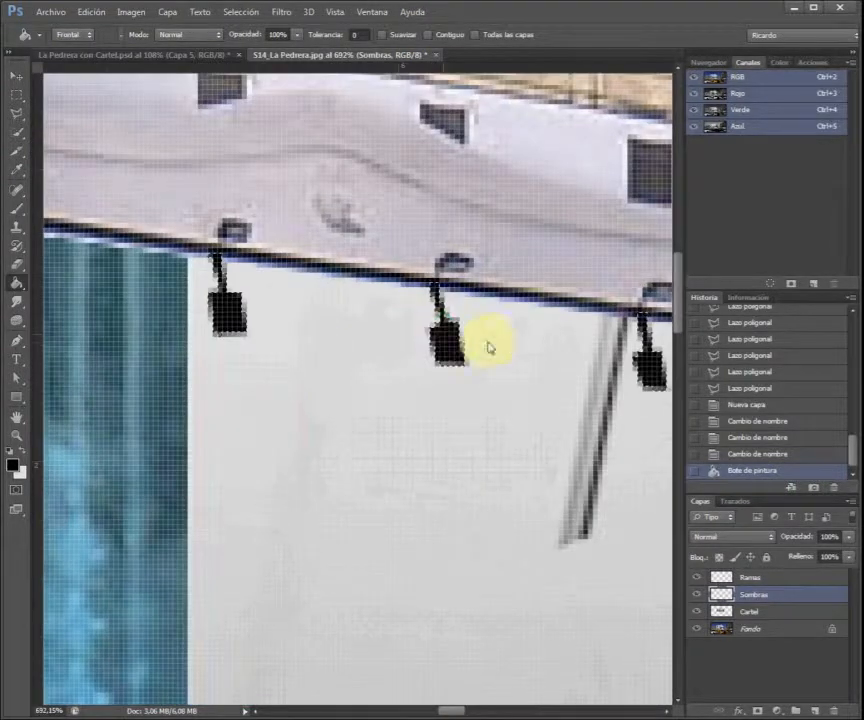
scroll(488, 347, down, 8)
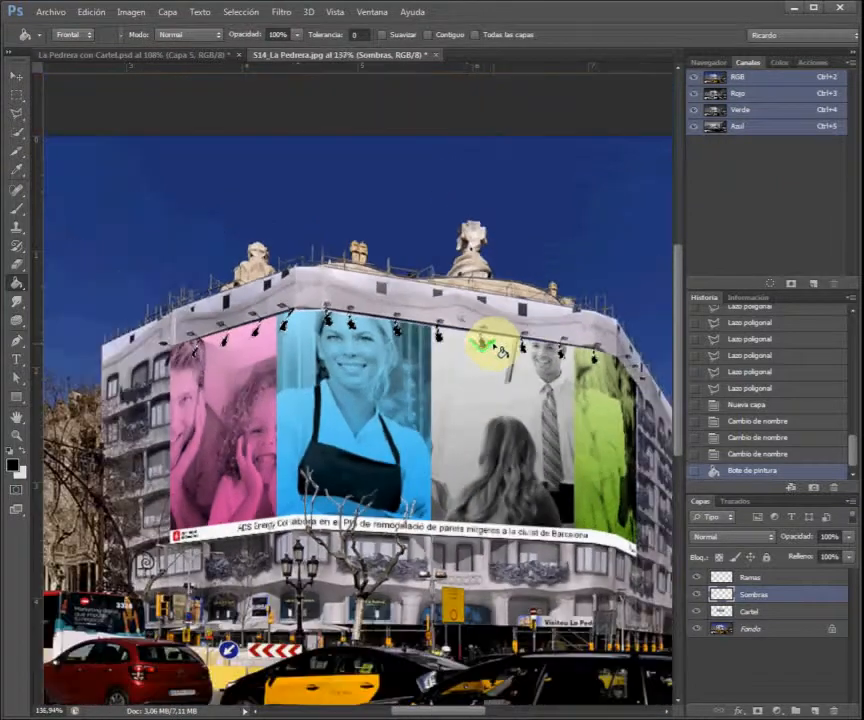
scroll(499, 350, down, 4)
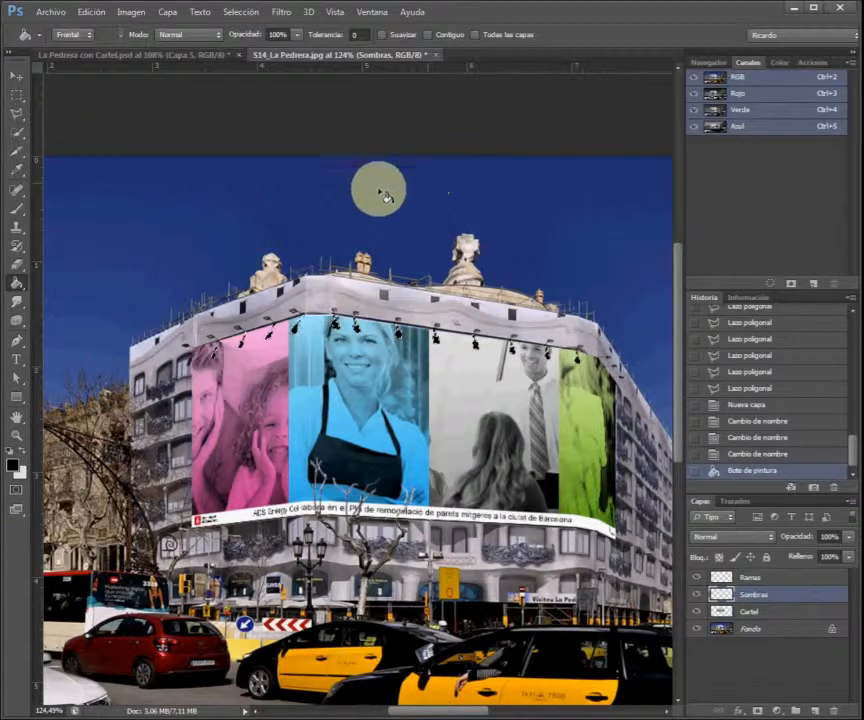
click(238, 12)
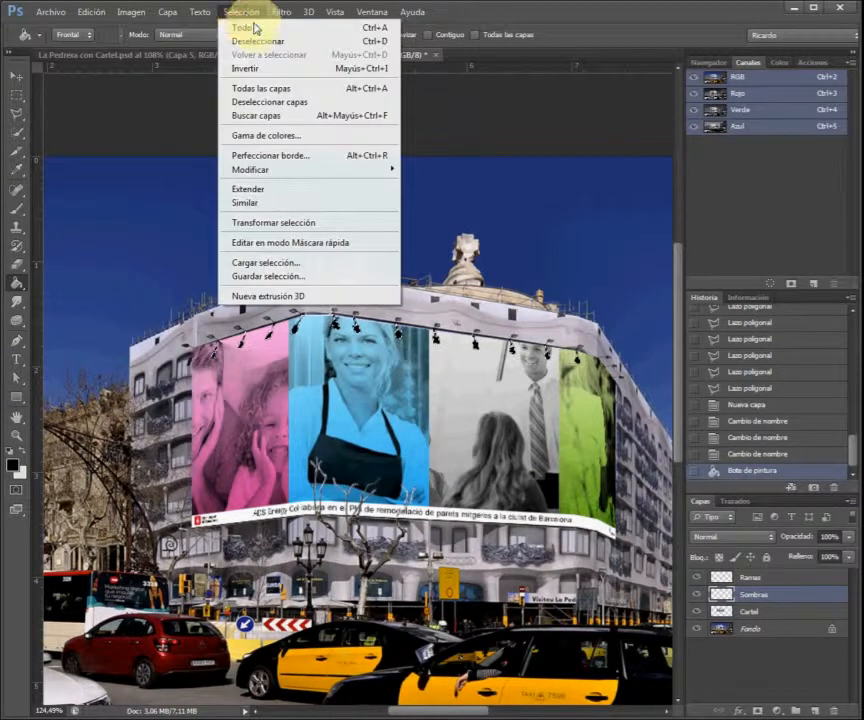
click(261, 42)
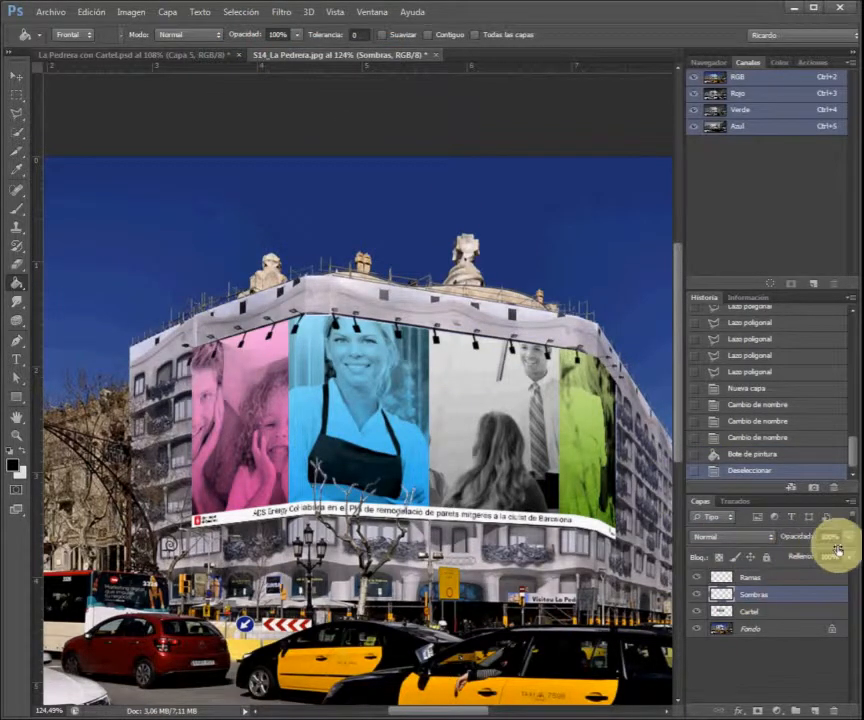
- Set the Sombras layer's opacity to 65%
click(852, 542)
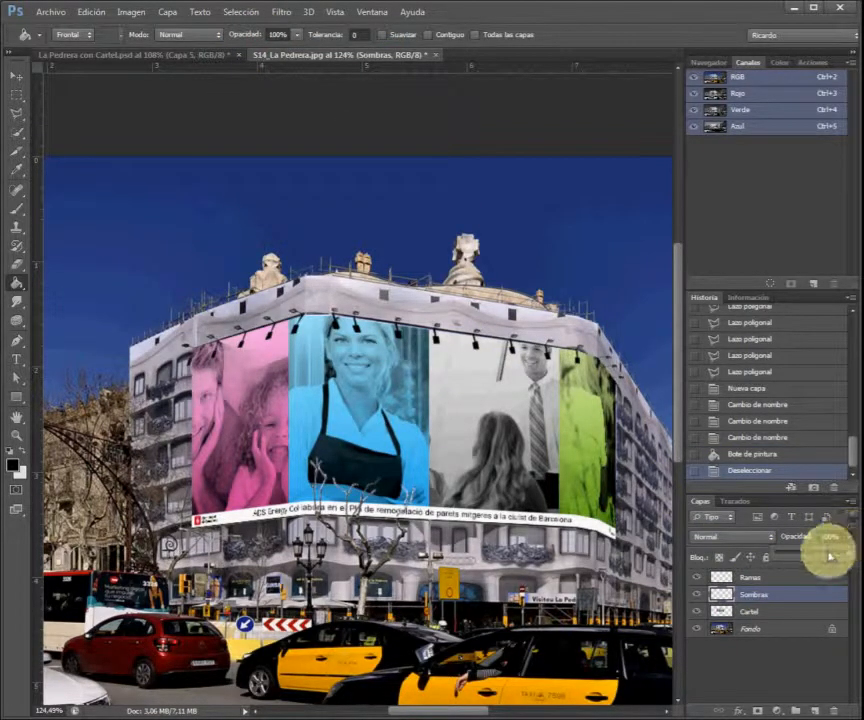
click(824, 557)
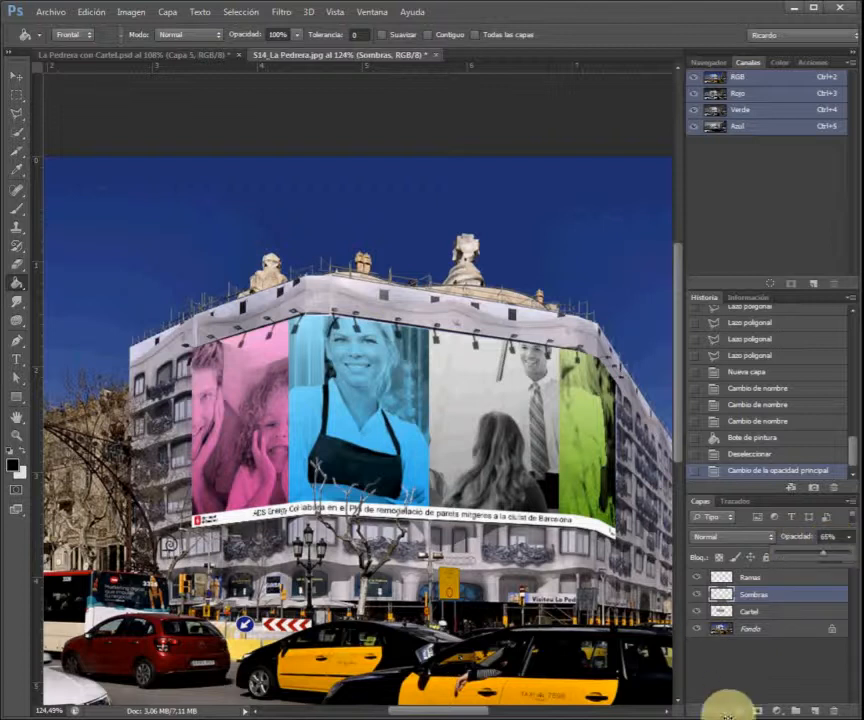
click(546, 218)
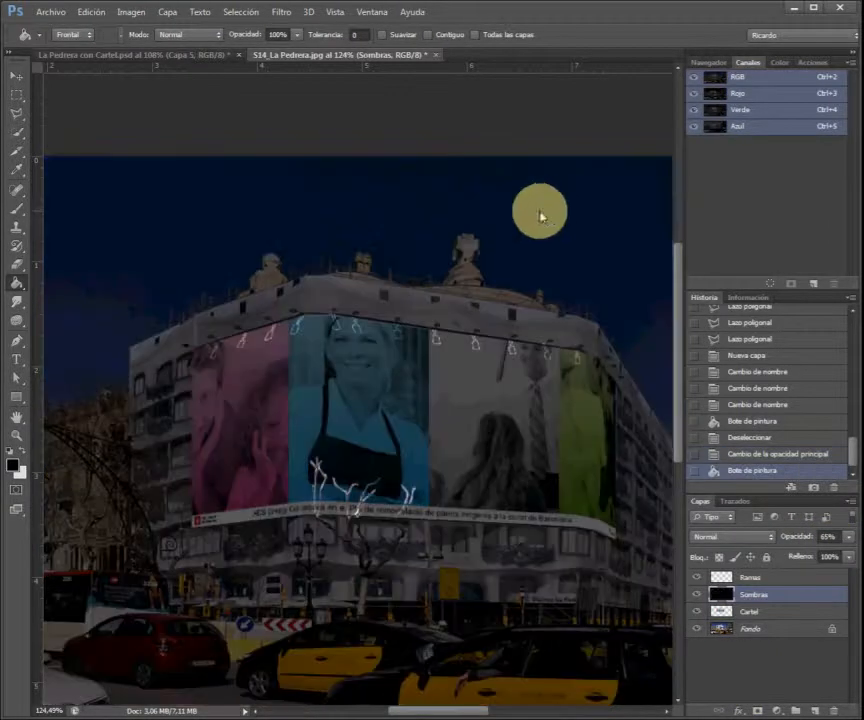
key(ctrl+z)
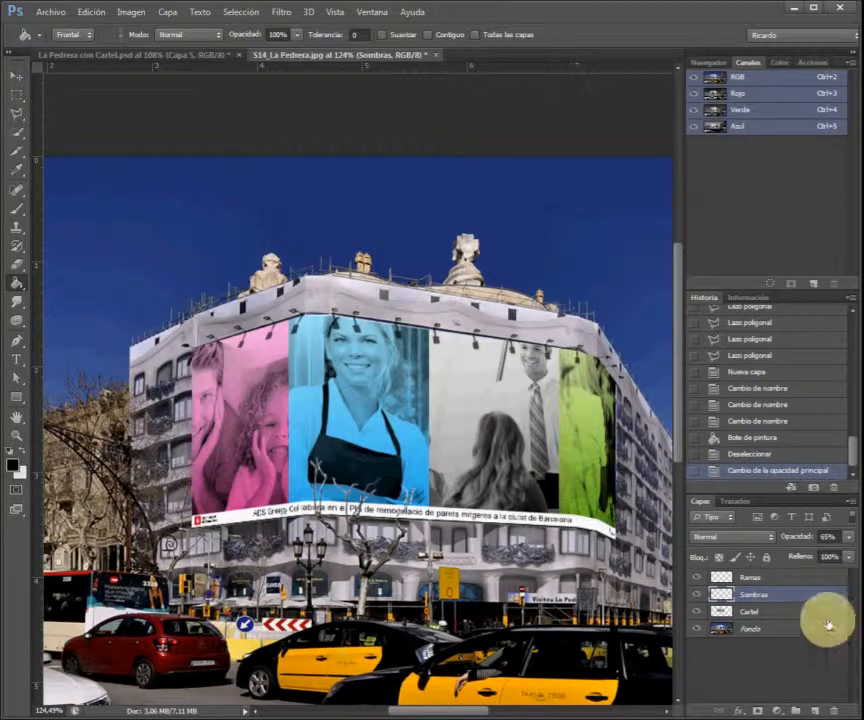
- Apply a grey color overlay layer style in Normal mode at about 15% opacity to the Cartel layer
click(784, 613)
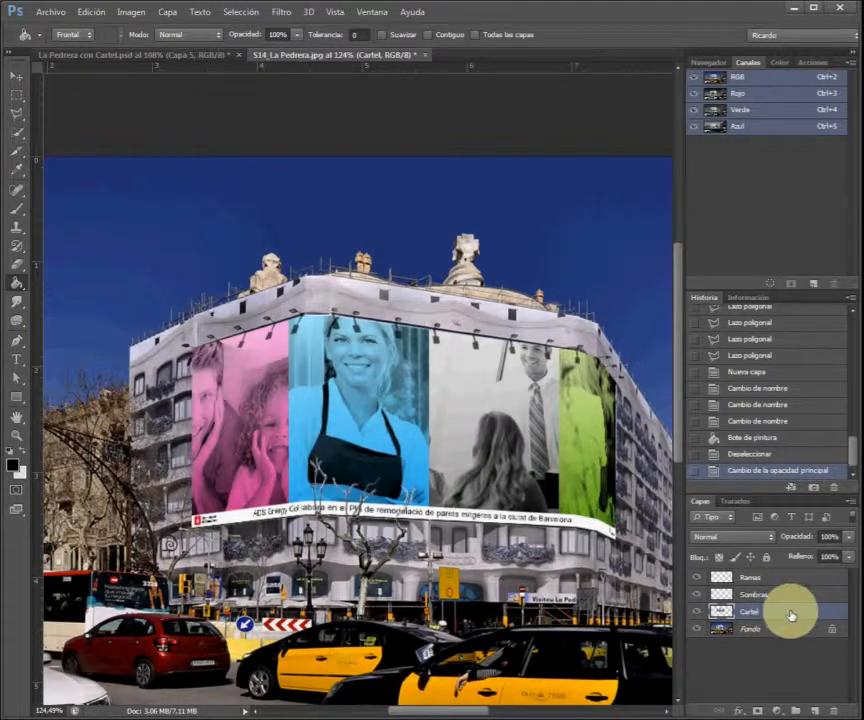
click(167, 13)
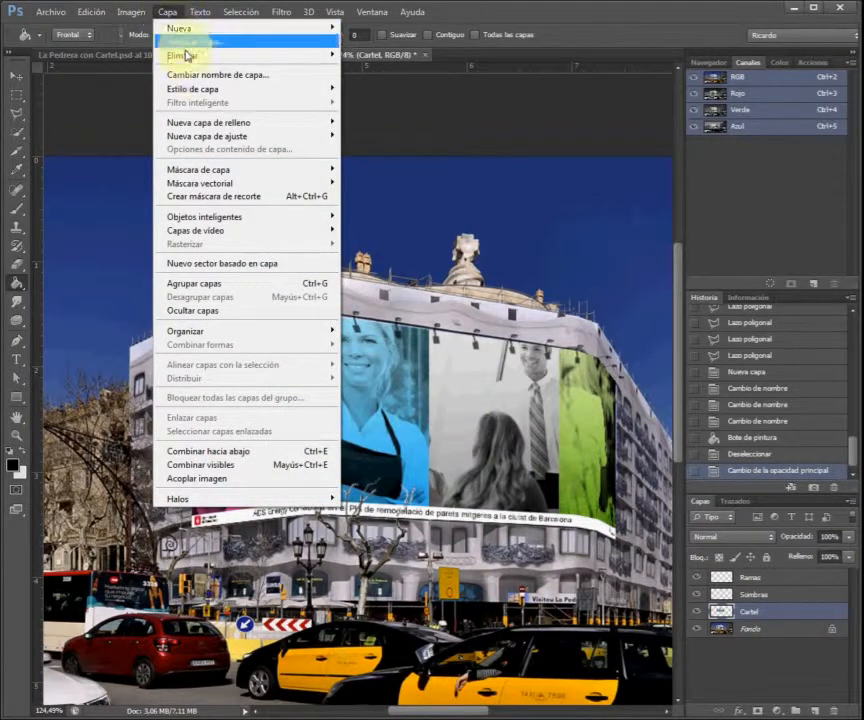
mouse_move(203, 90)
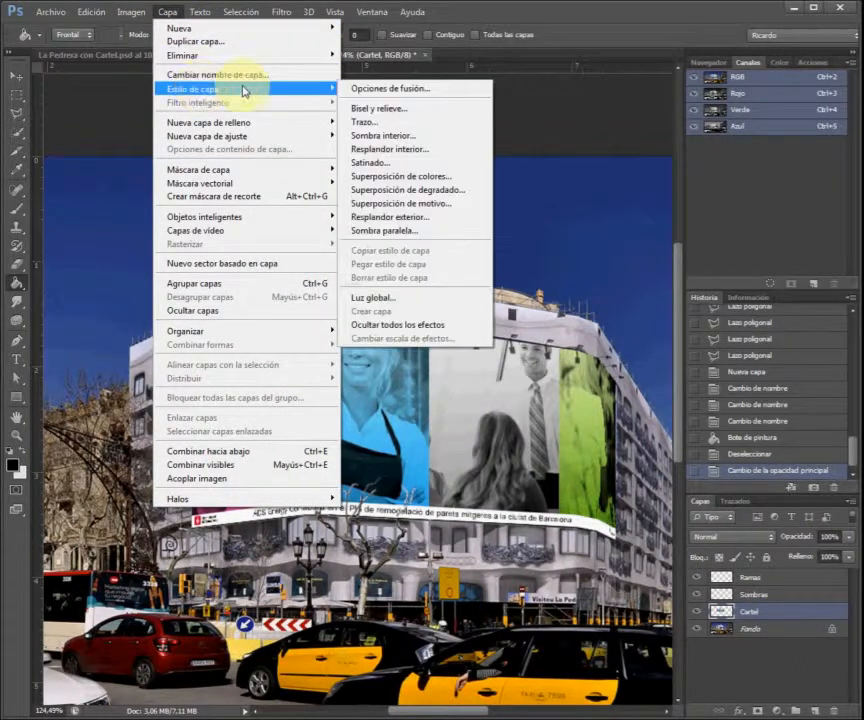
click(395, 88)
drag(324, 97, 658, 282)
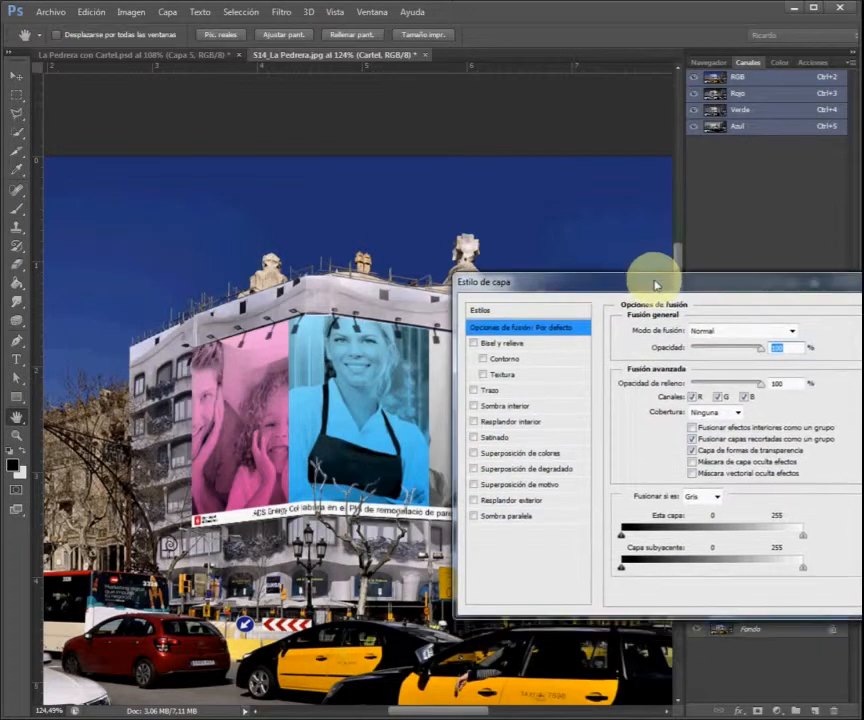
click(475, 454)
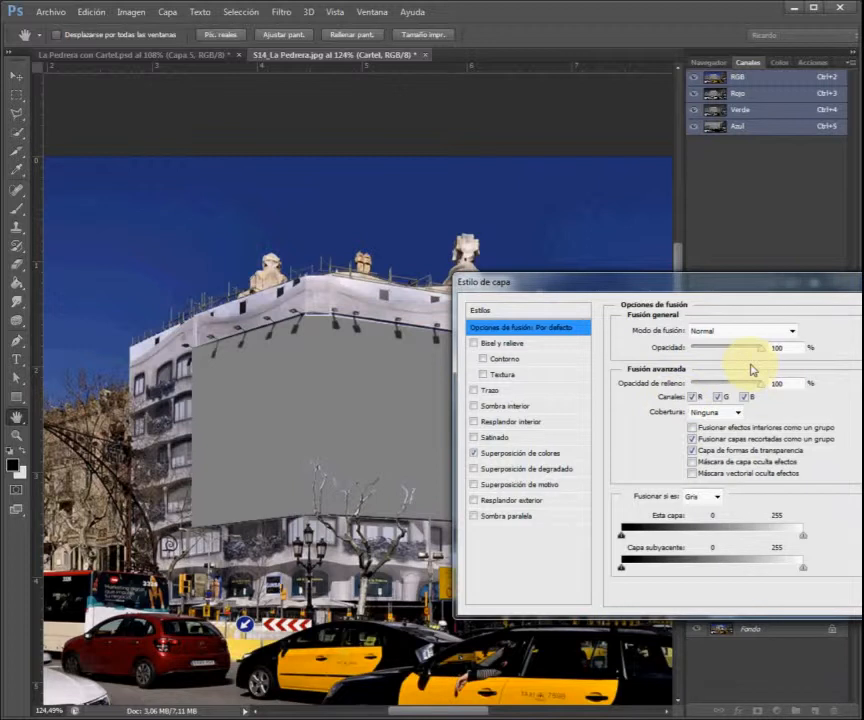
drag(762, 355, 790, 347)
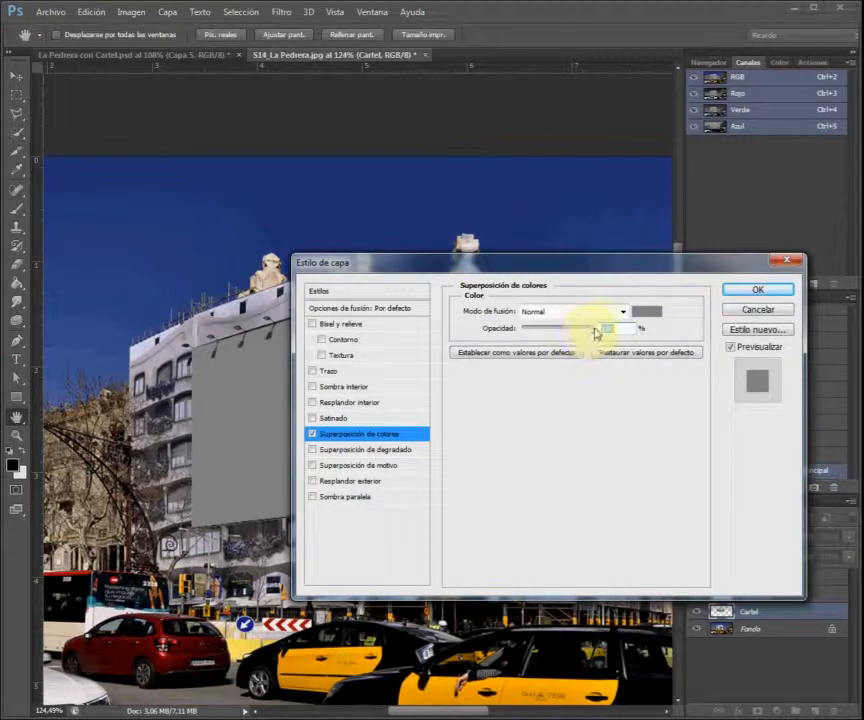
drag(596, 333, 529, 335)
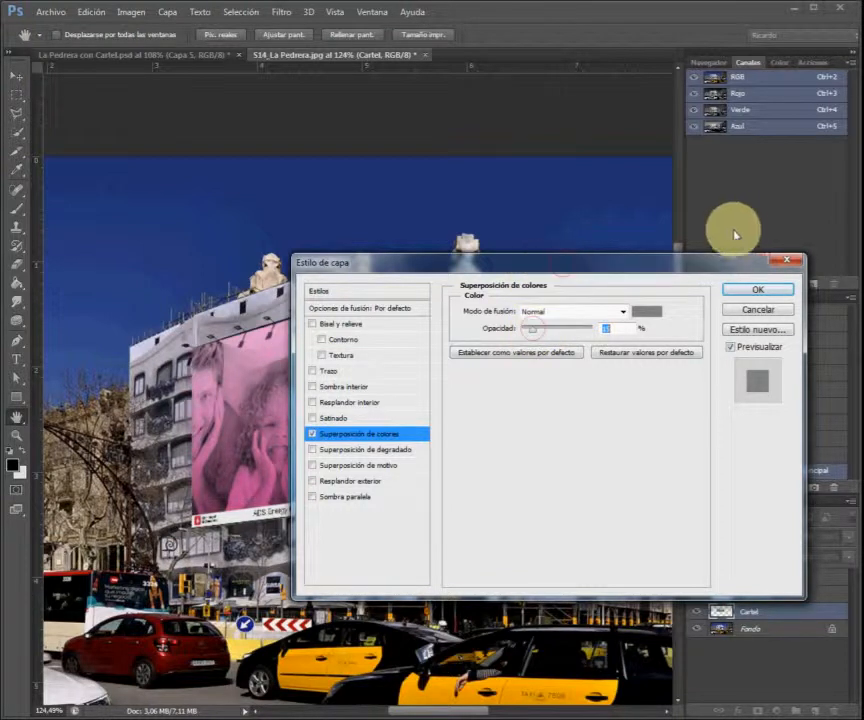
click(773, 292)
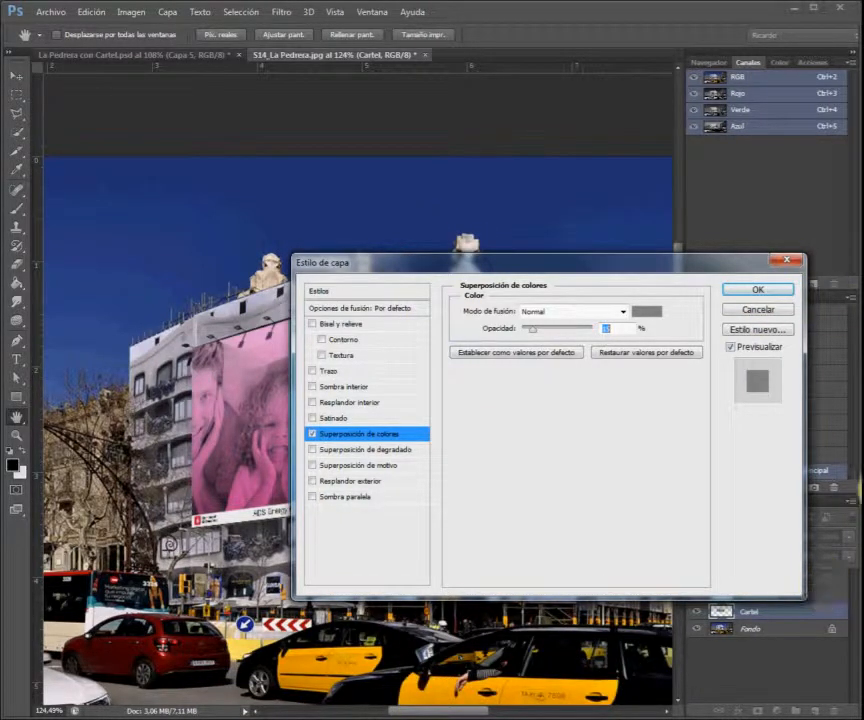
key(Return)
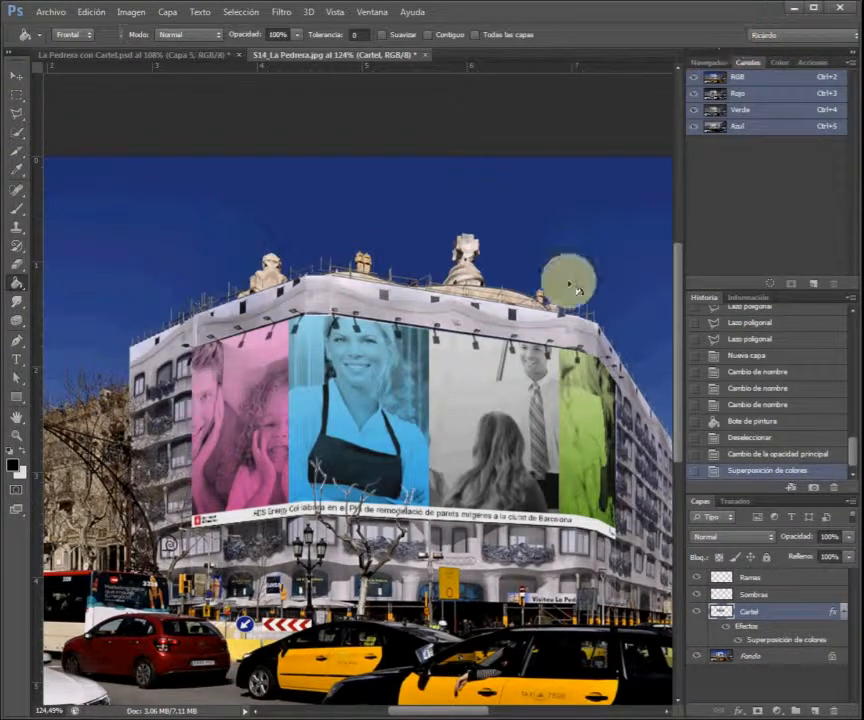
- Examine how the banner blends into the building across the whole photo
scroll(512, 305, down, 1)
scroll(511, 305, down, 4)
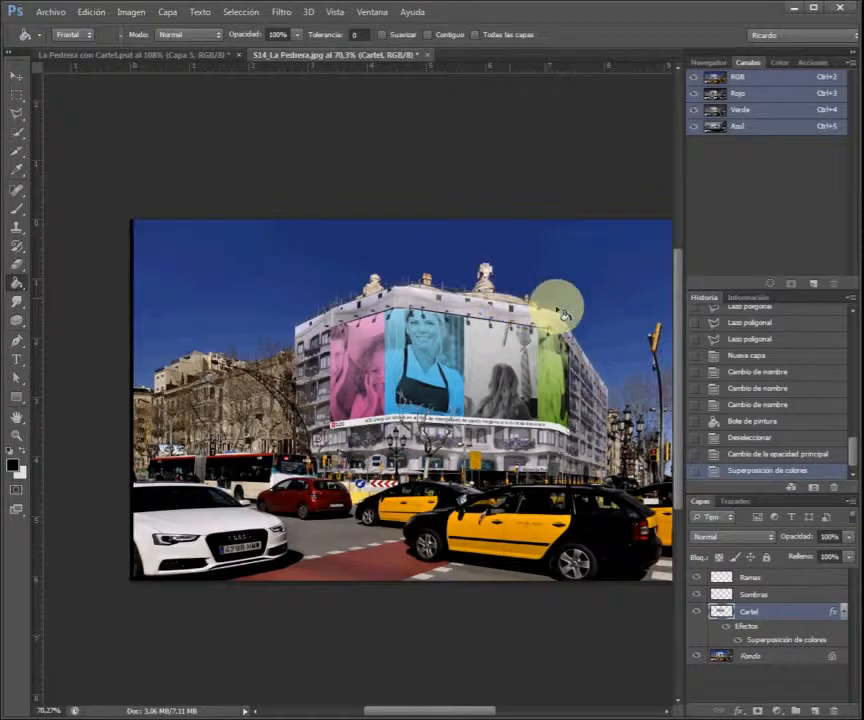
scroll(580, 343, up, 1)
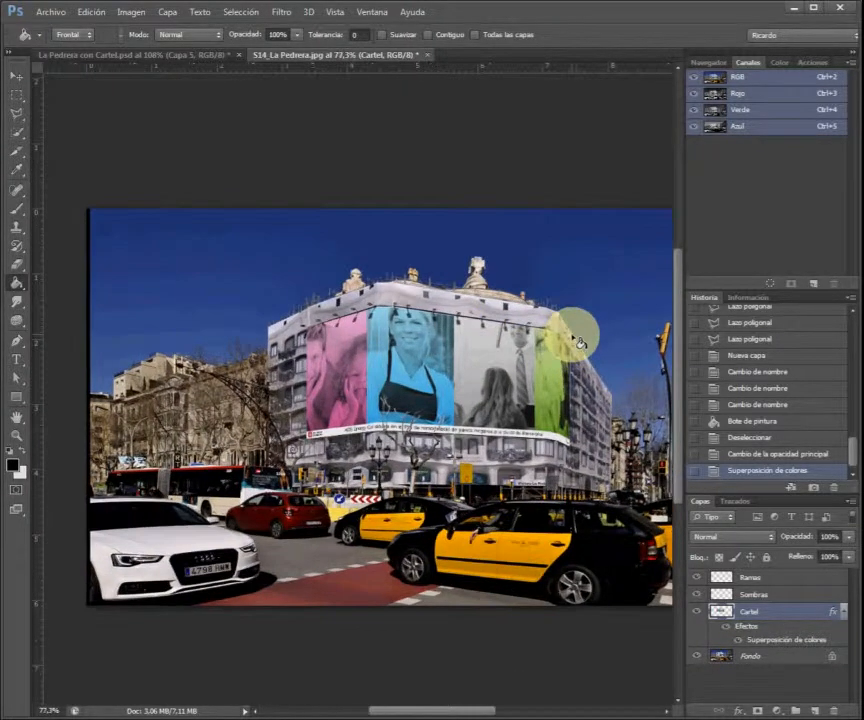
scroll(580, 343, down, 2)
scroll(580, 343, up, 2)
scroll(604, 332, down, 1)
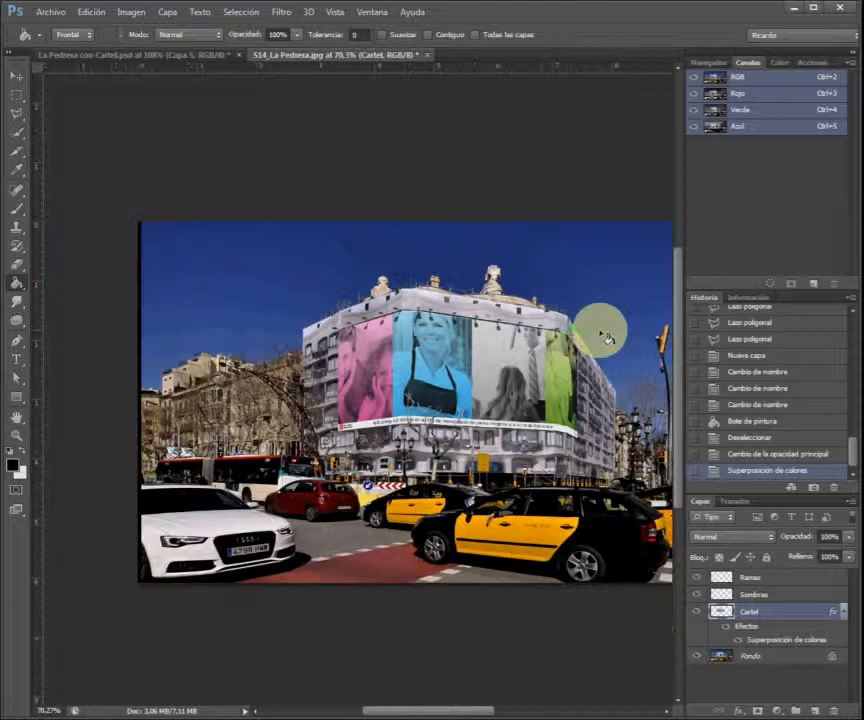
scroll(607, 338, down, 1)
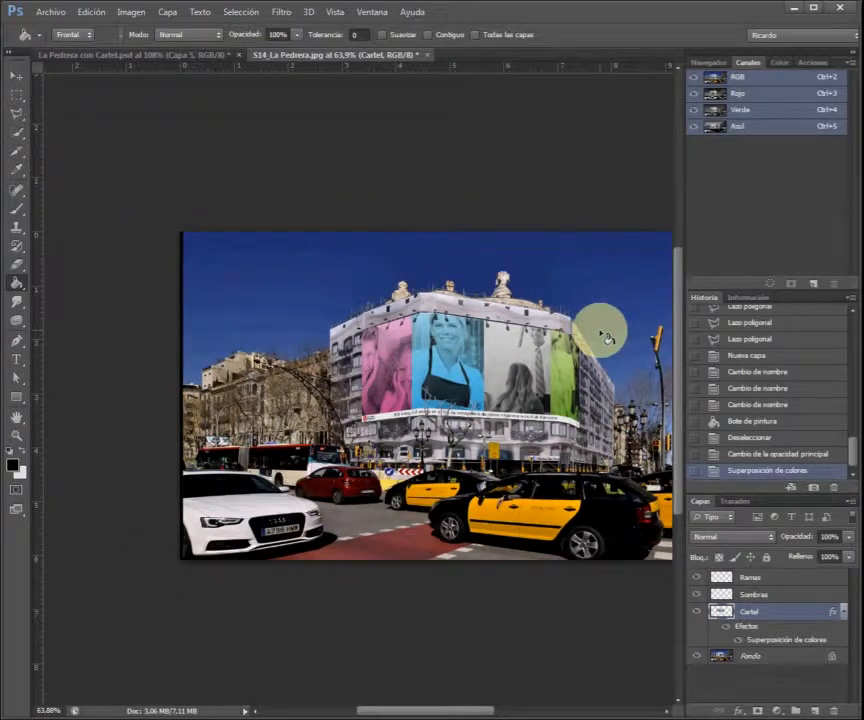
scroll(565, 326, down, 1)
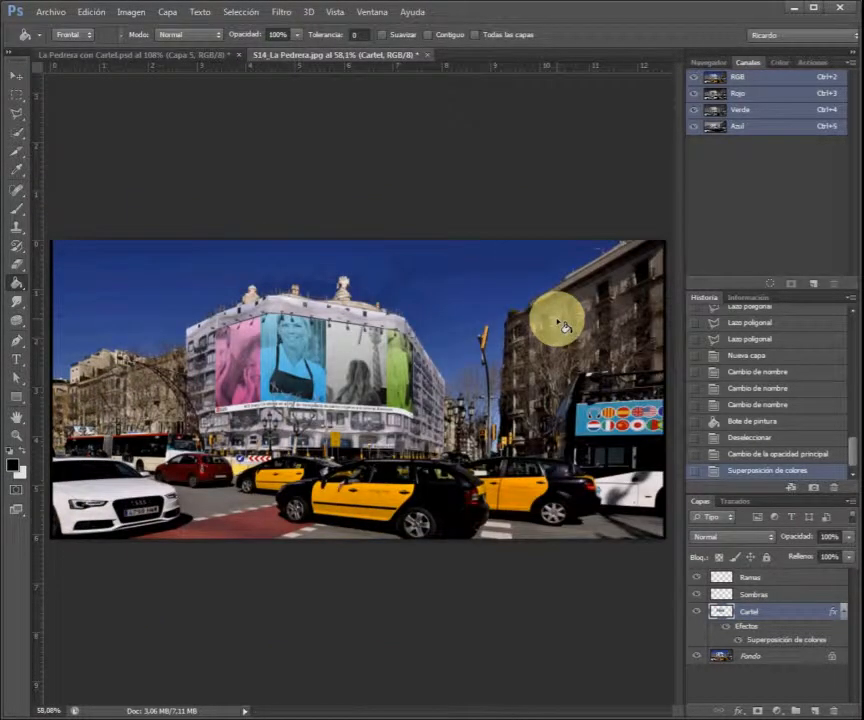